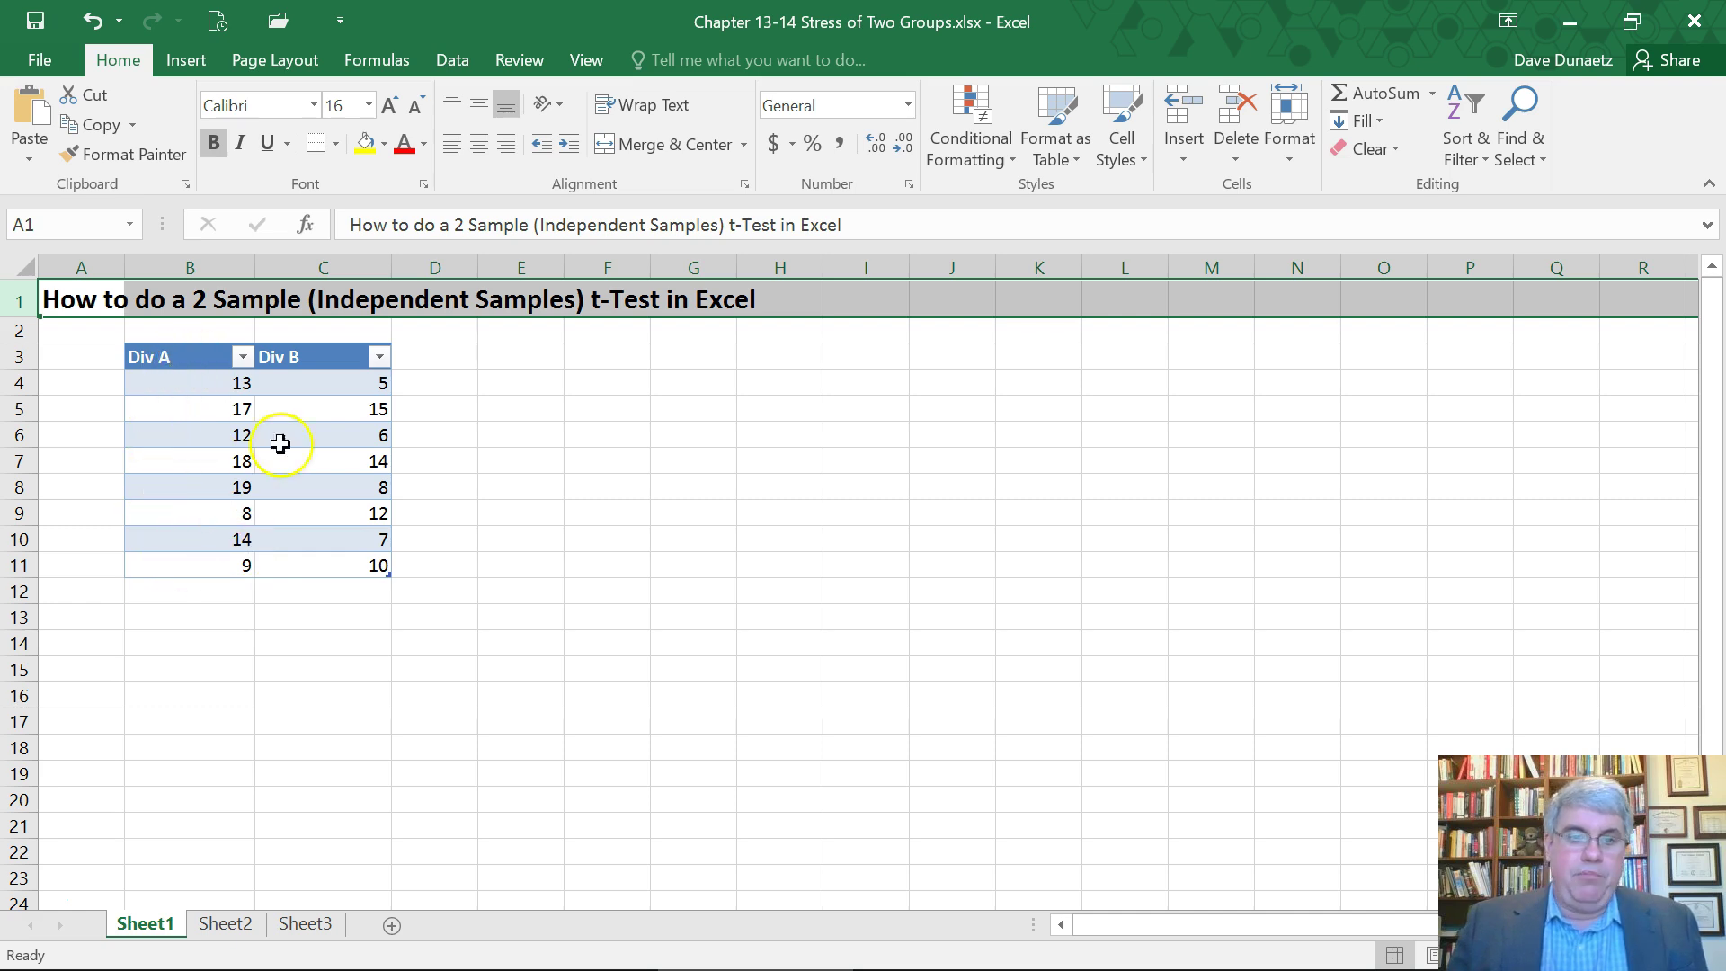
Step: Type 'Hypothesis: Division A is more stressed than' into cell E3, fixing a typo
{"action": "left_click", "coordinate": [531, 351]}
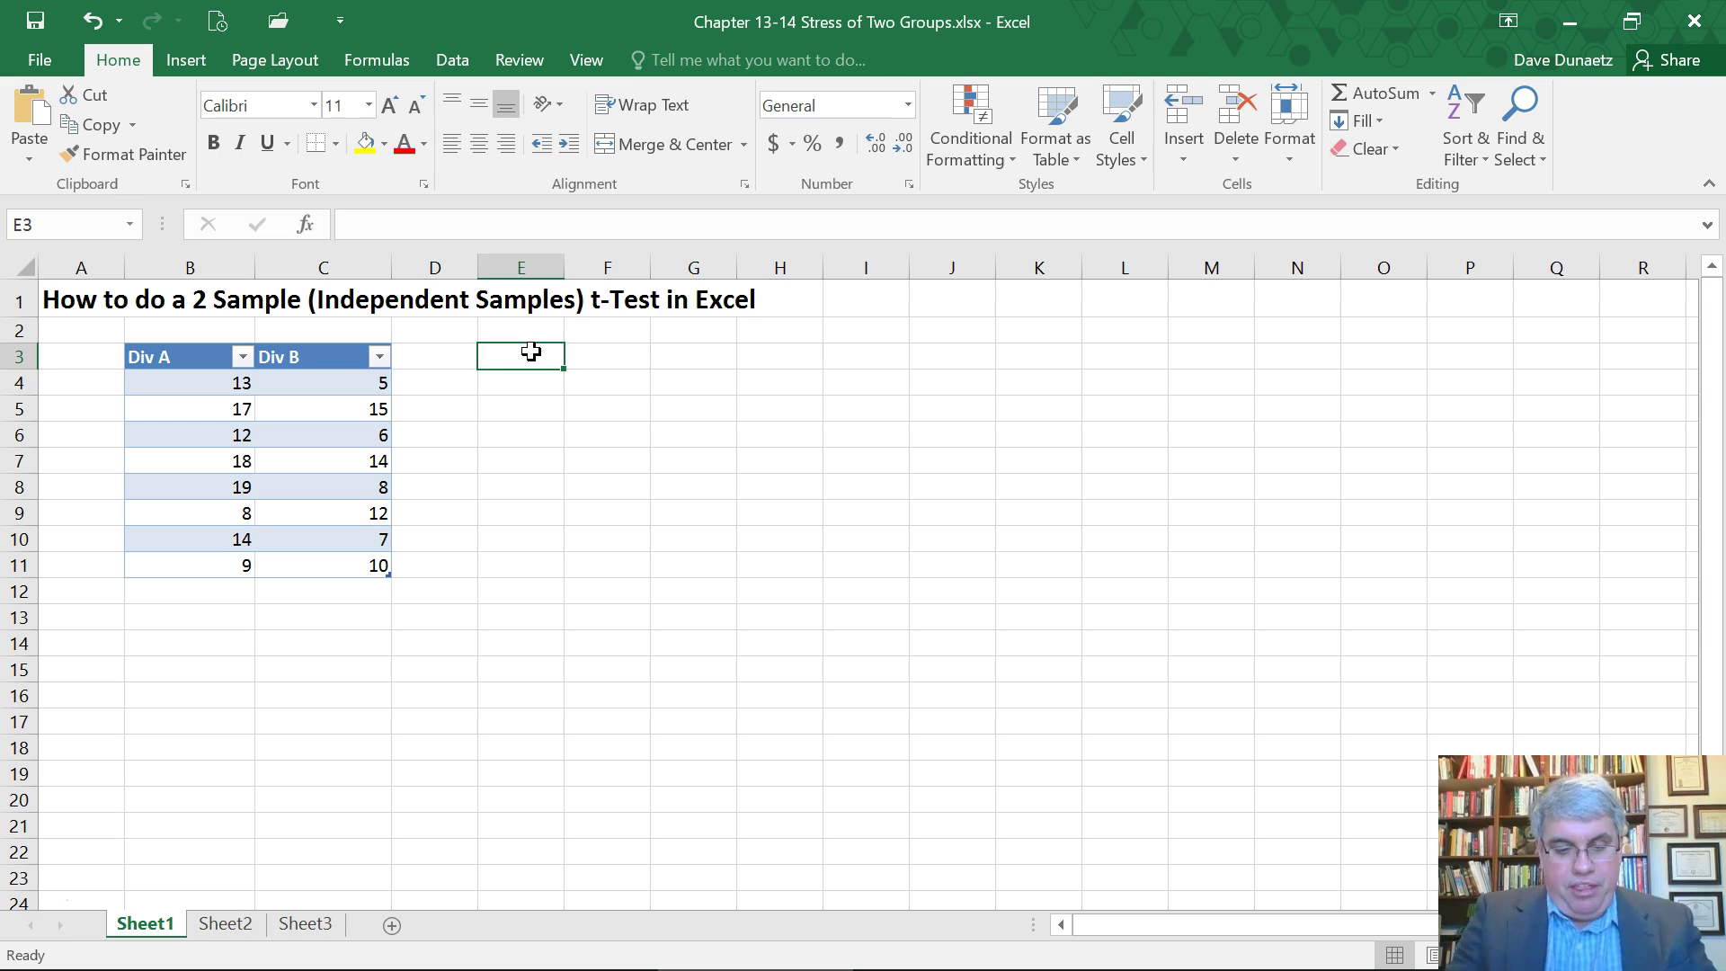
{"action": "type", "text": "Hypothesis:"}
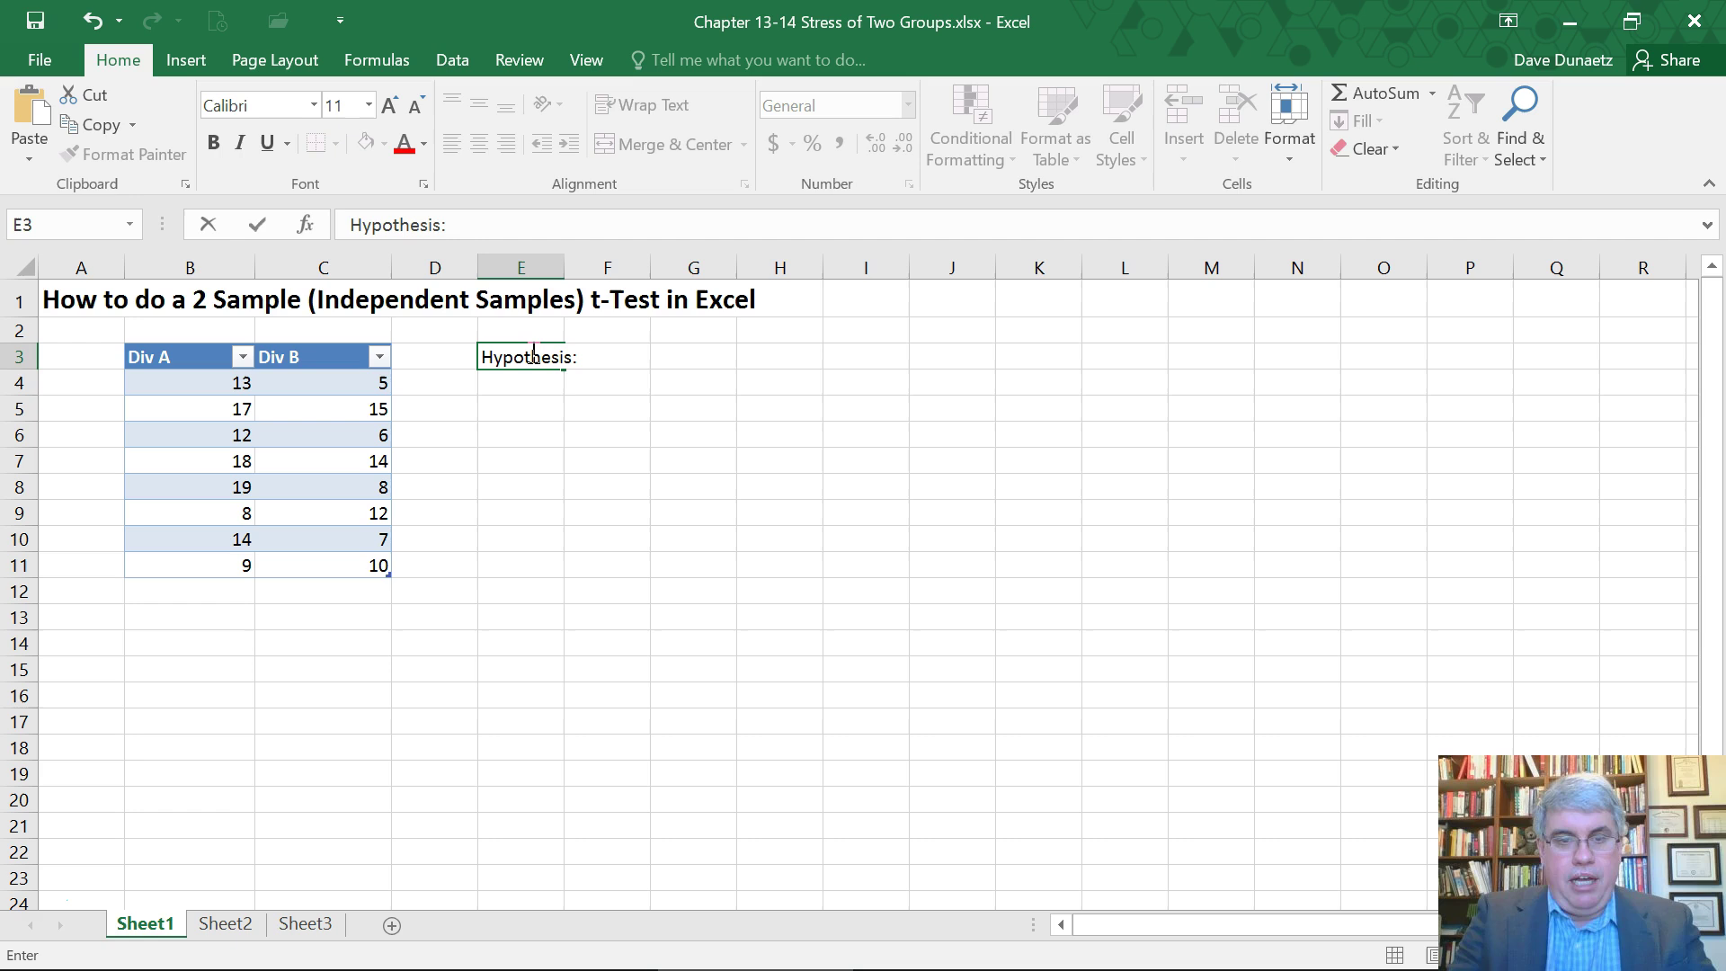
{"action": "type", "text": " Dive"}
{"action": "key", "text": "BackSpace"}
{"action": "type", "text": "ision"}
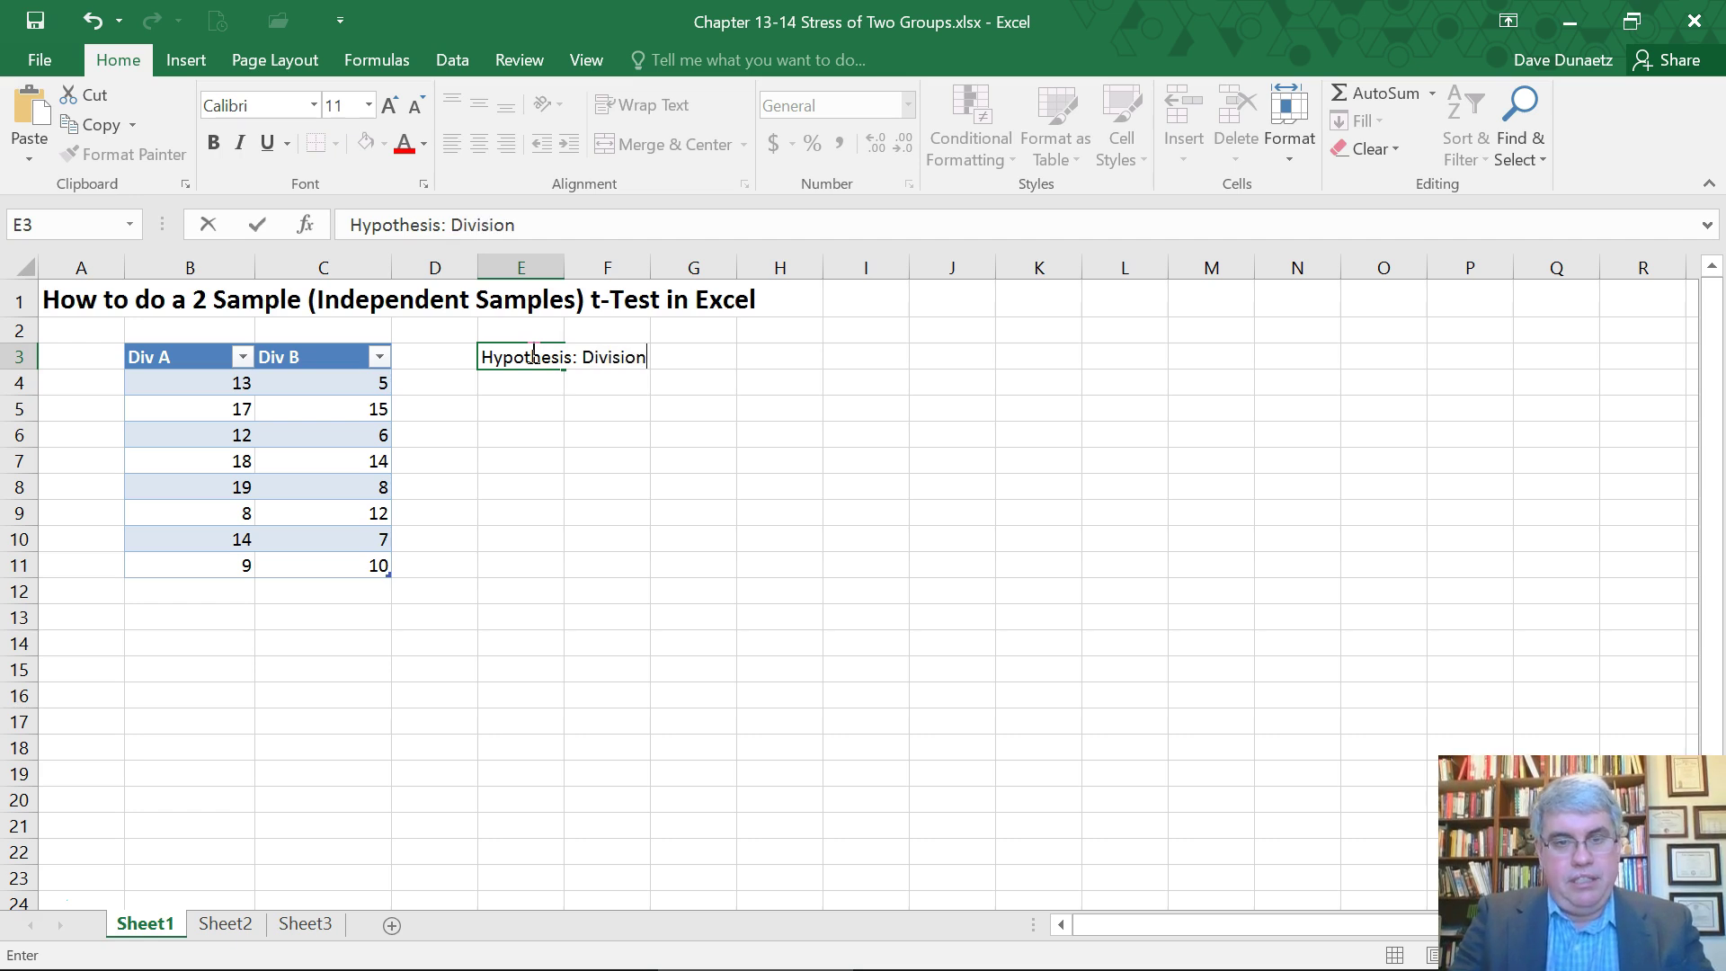
{"action": "type", "text": " A is more st"}
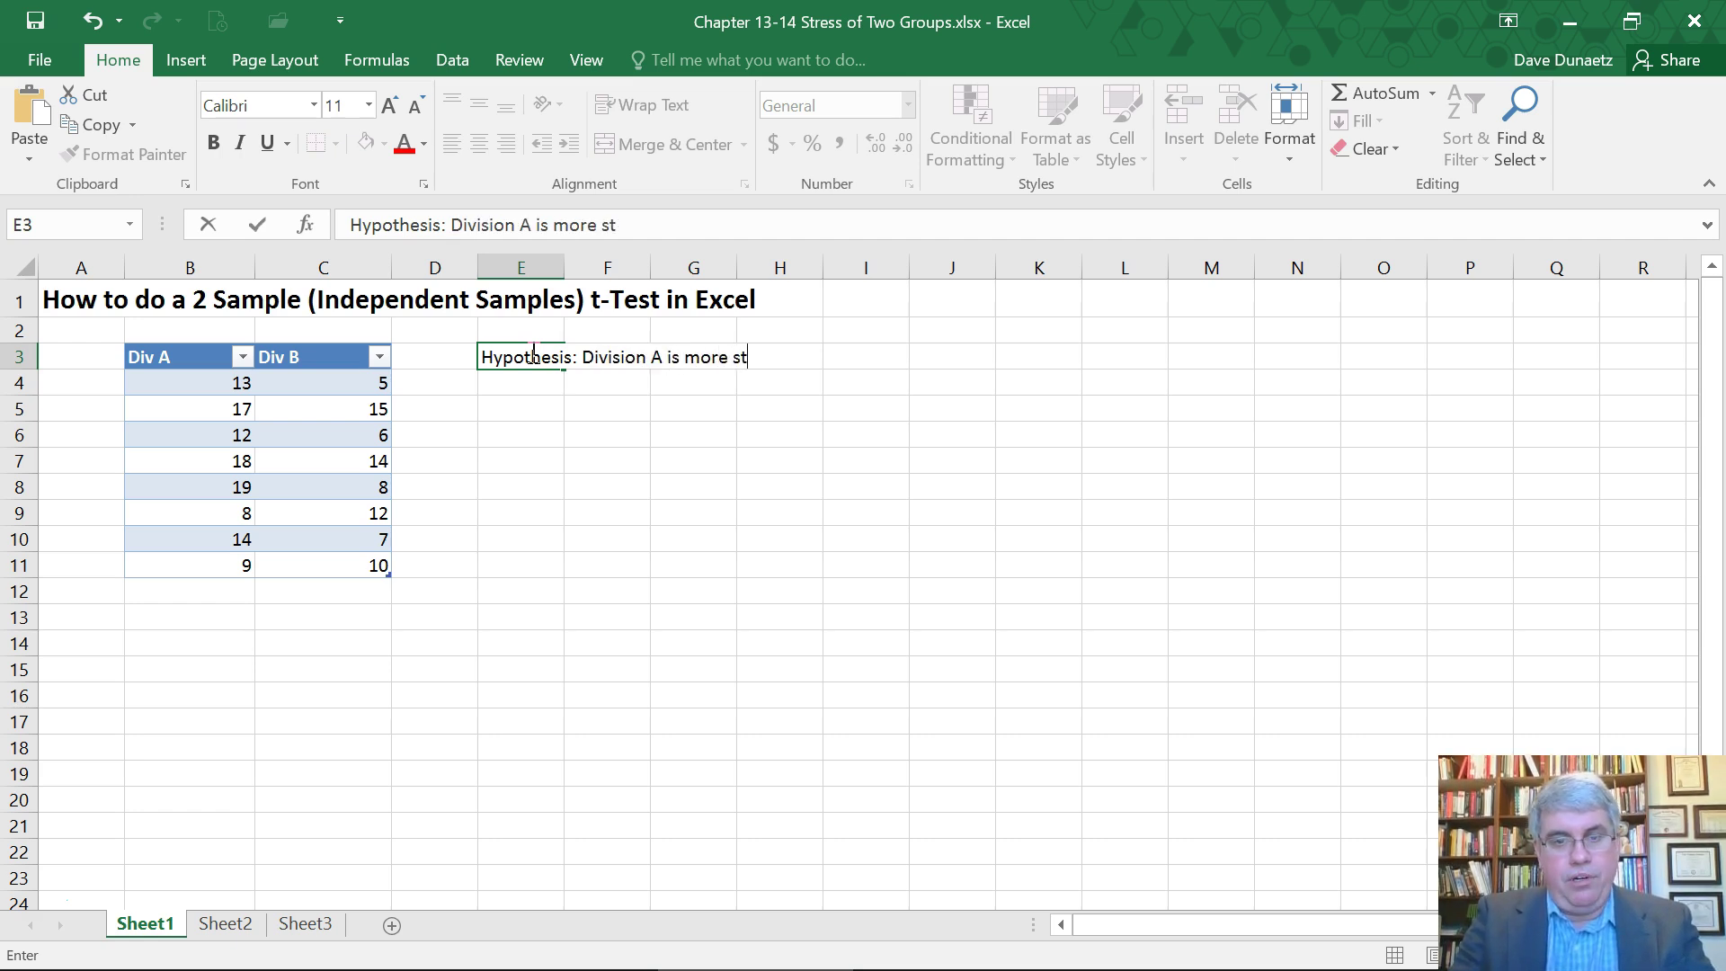
{"action": "type", "text": "ressed than Division B (1 tailed"}
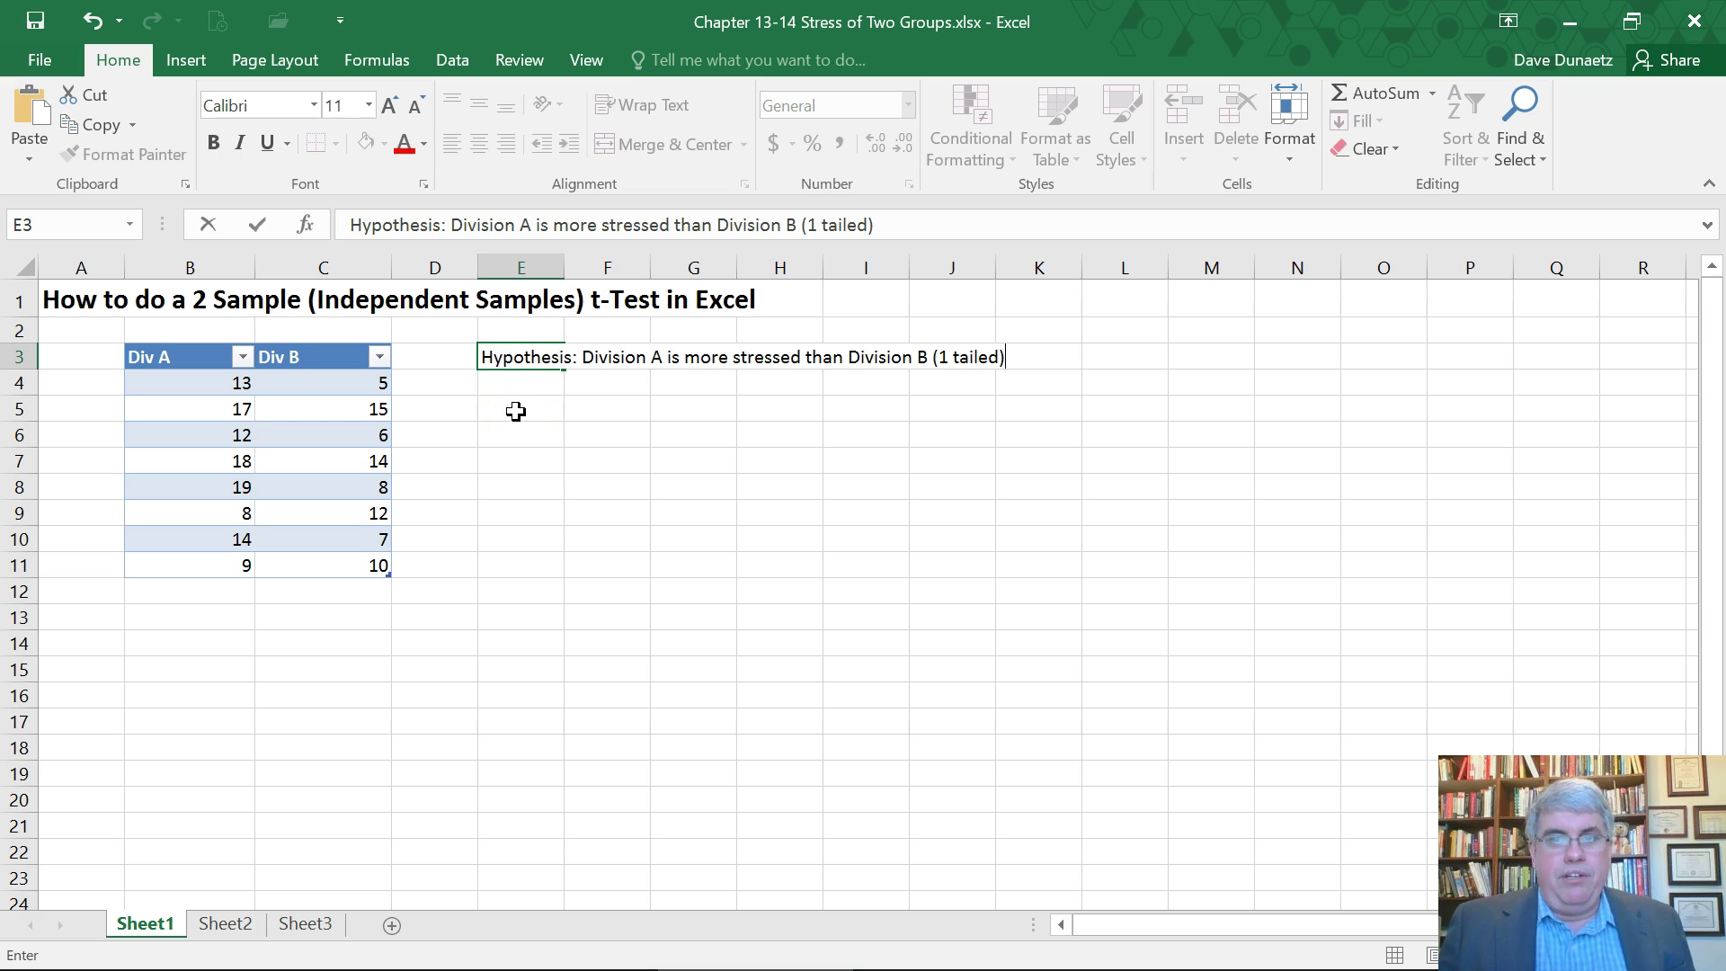
Step: Commit the E3 hypothesis and choose Descriptive Statistics from Data Analysis
{"action": "key", "text": "Return"}
{"action": "key", "text": "Return"}
{"action": "key", "text": "Return"}
{"action": "left_click", "coordinate": [452, 59]}
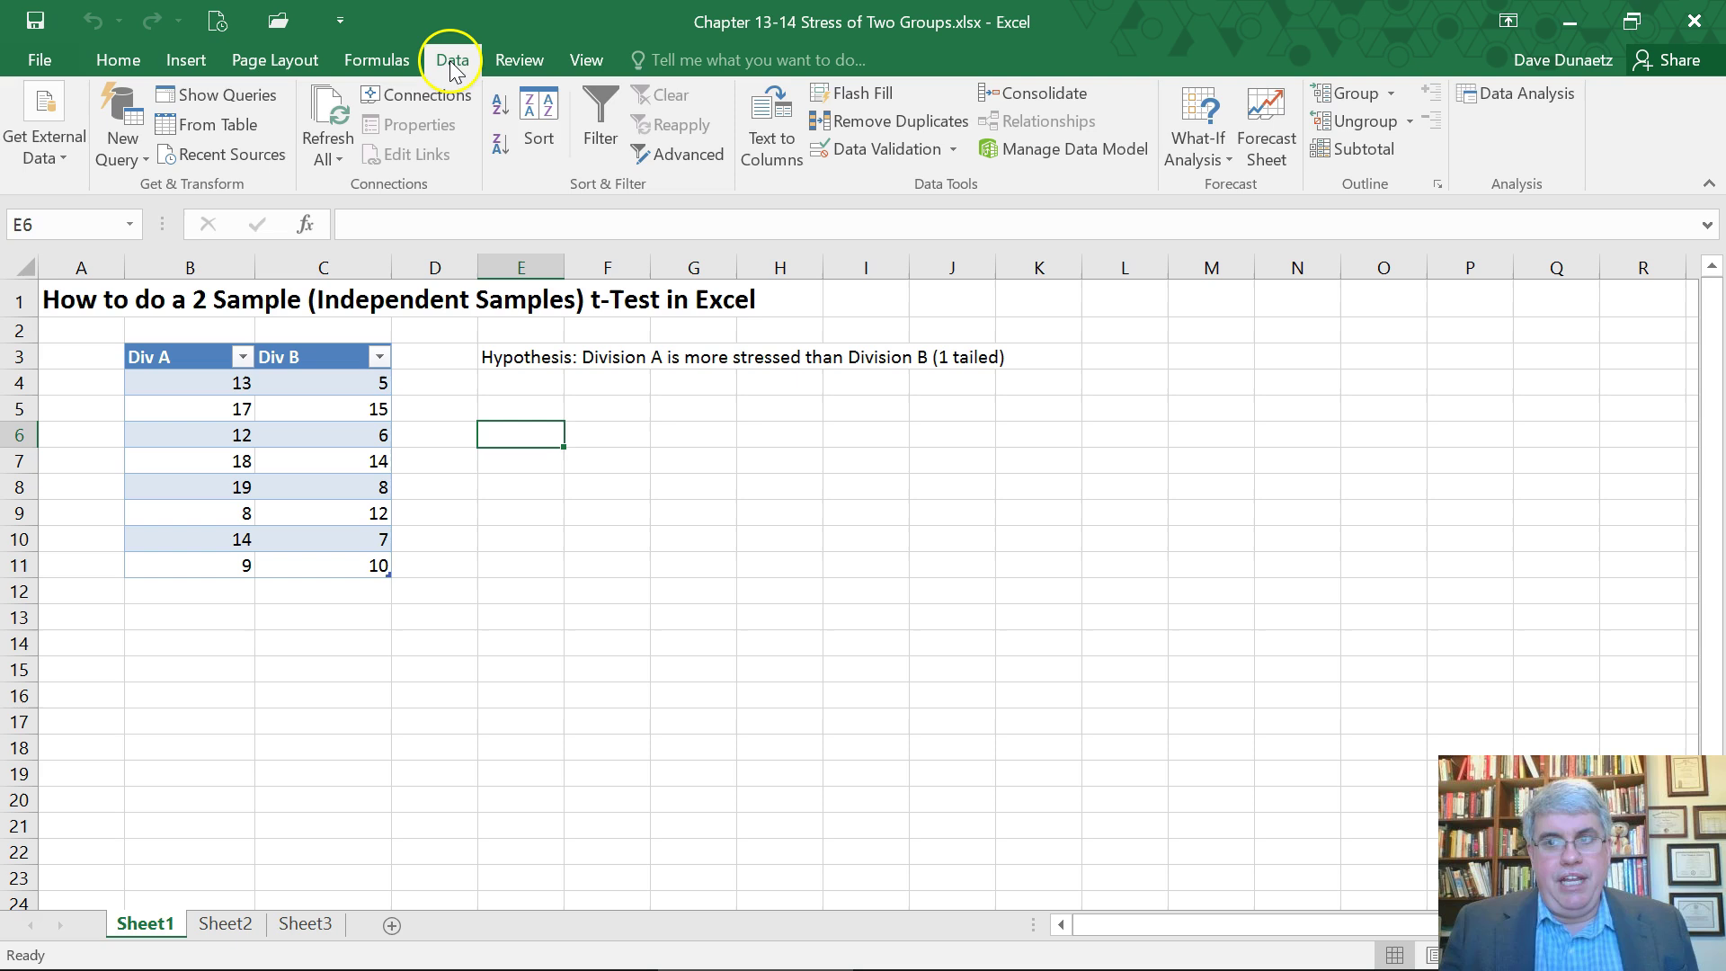
{"action": "left_click", "coordinate": [1525, 97]}
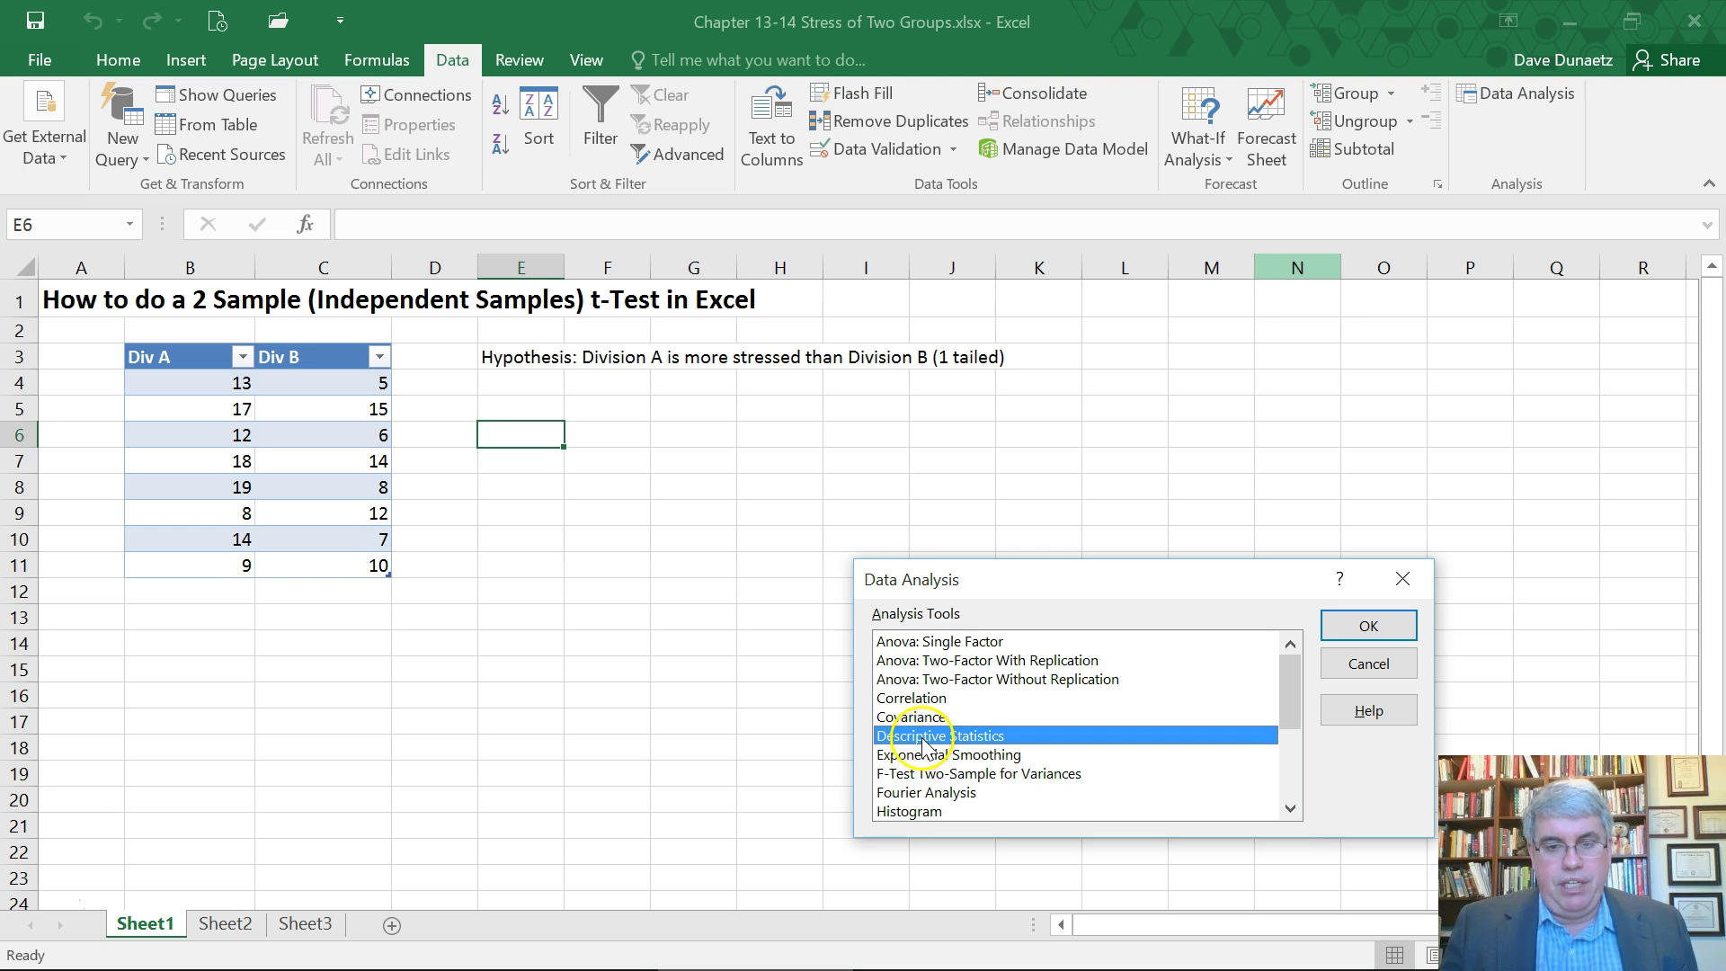
{"action": "left_click", "coordinate": [1393, 630]}
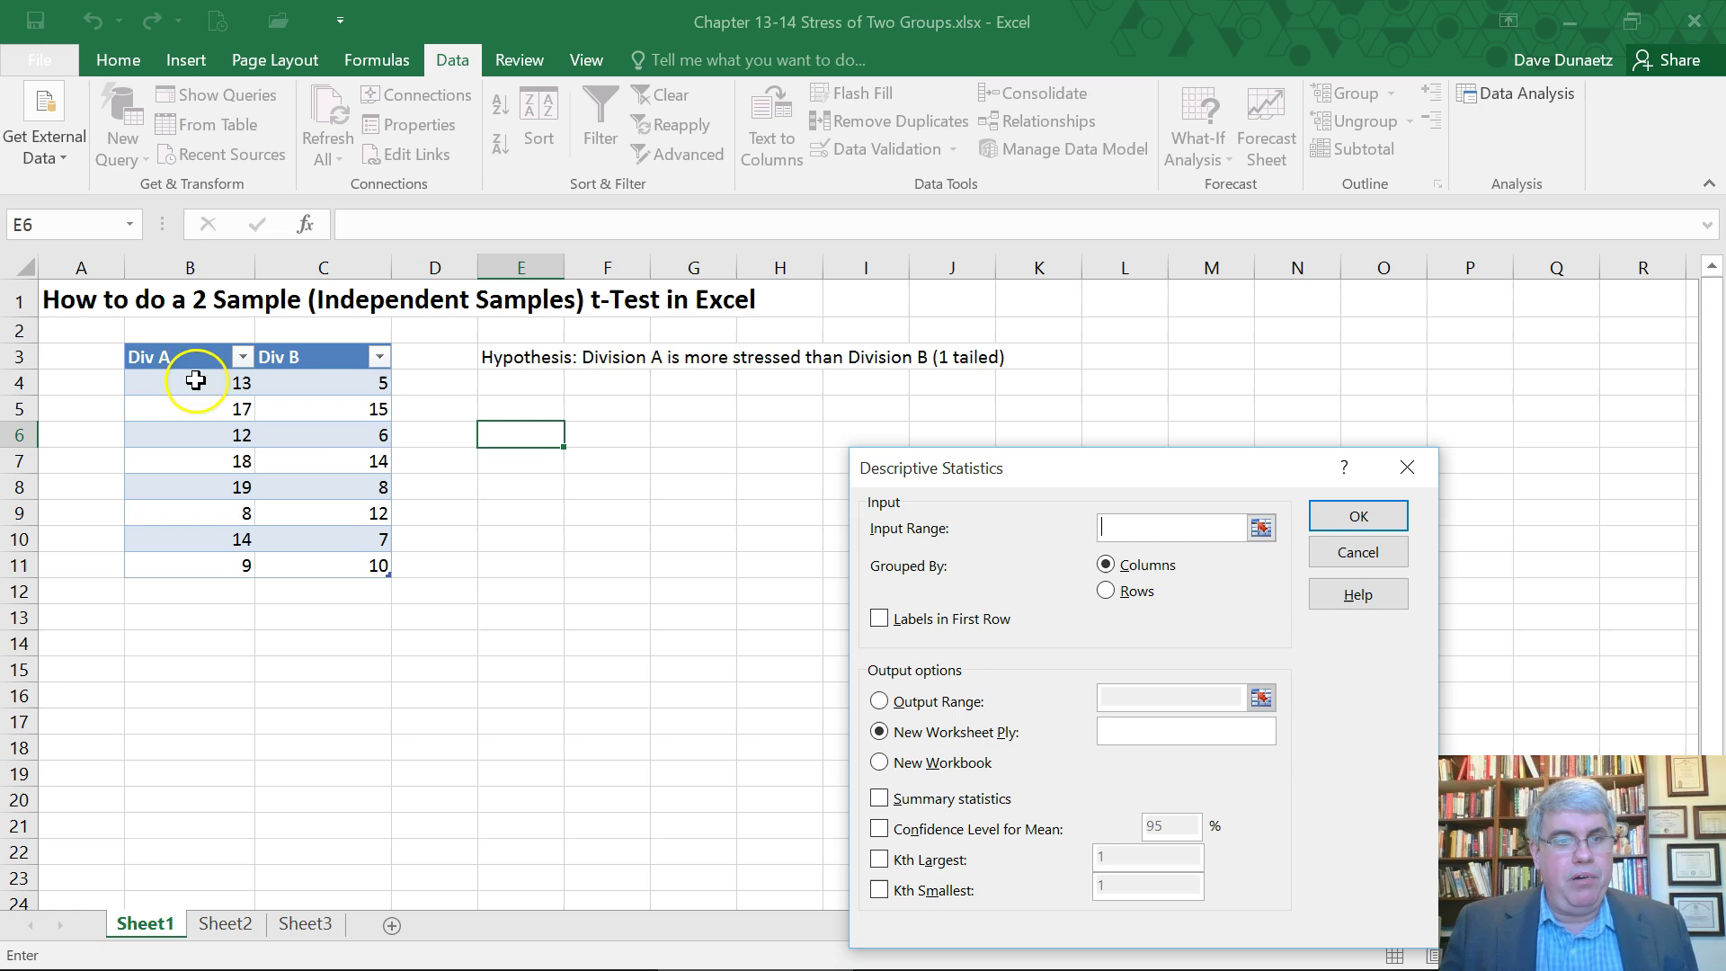
Step: Set input range B3:C11 with labels and output range E6, then run the analysis
{"action": "left_click", "coordinate": [170, 356]}
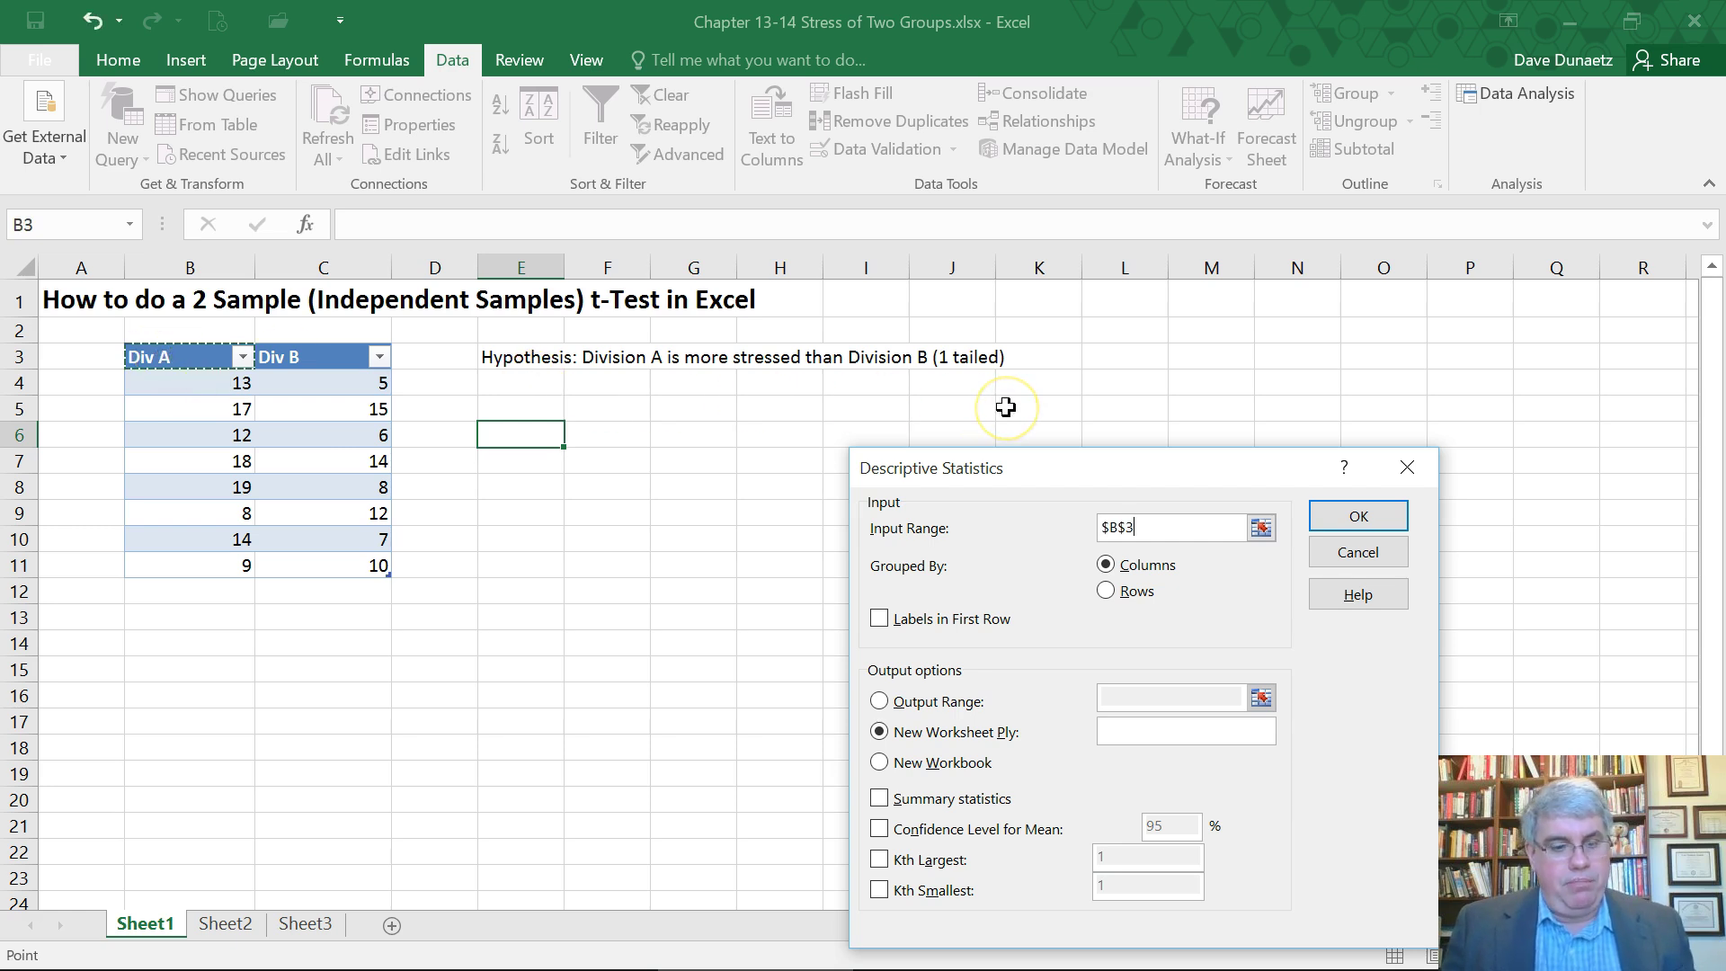
{"action": "key", "text": "shift+Right"}
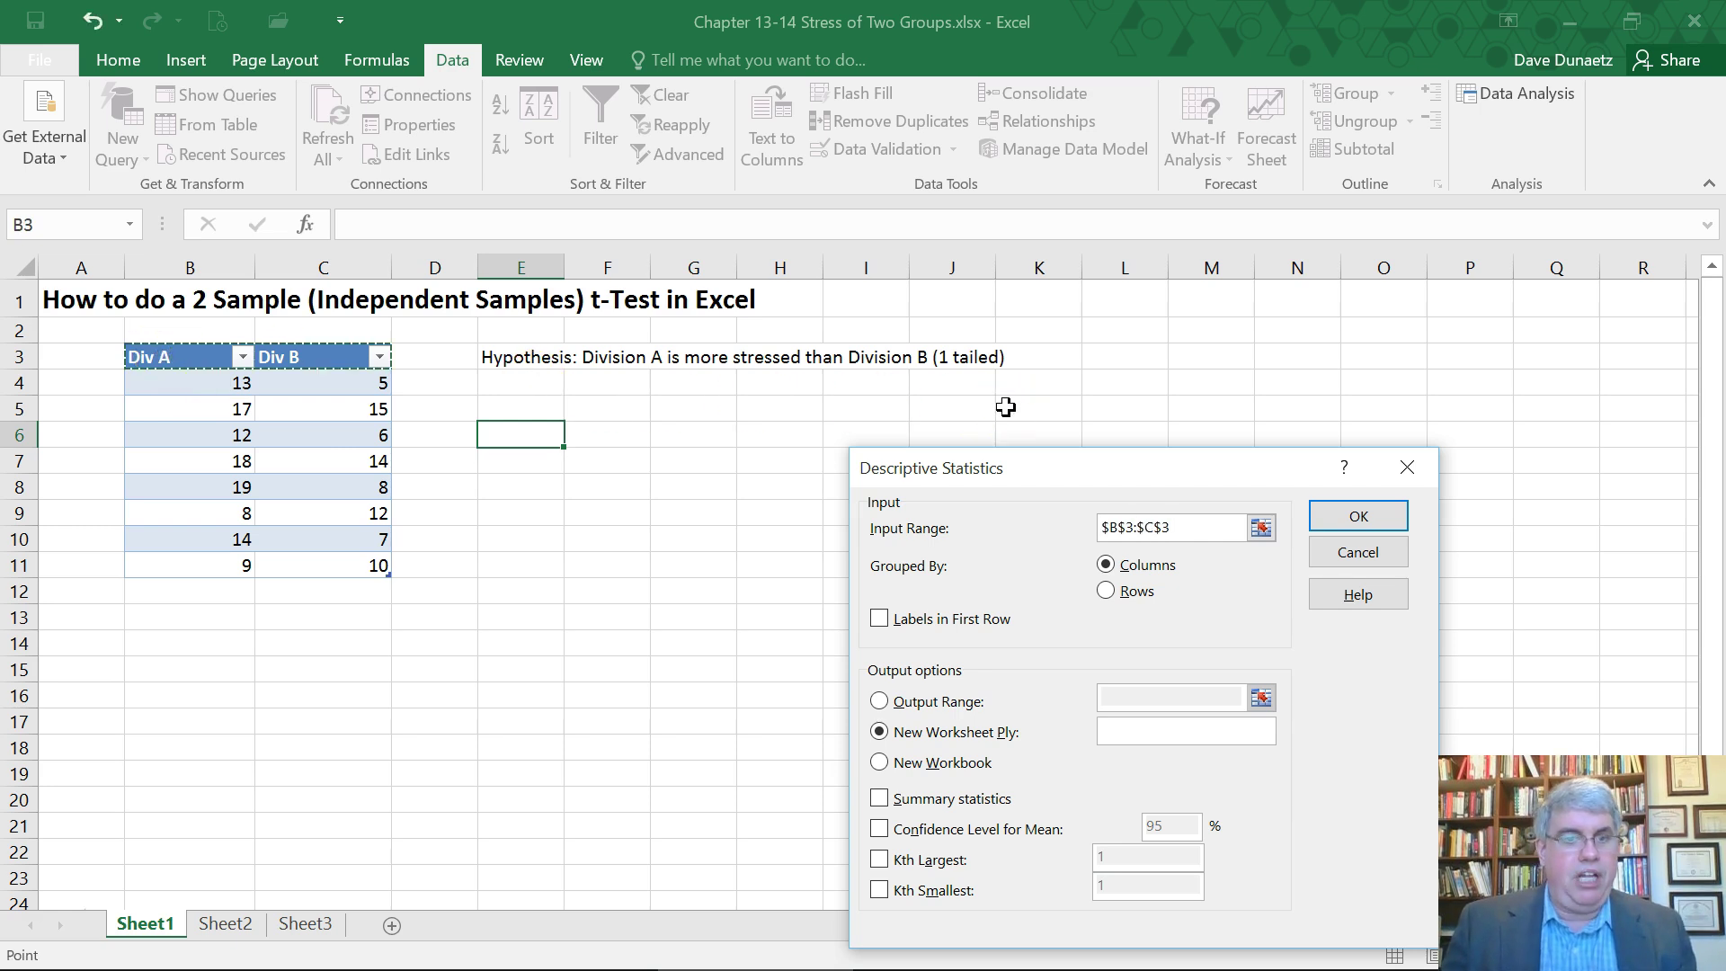
{"action": "key", "text": "shift+Down"}
{"action": "key", "text": "shift+Down"}
{"action": "key", "text": "shift+Down"}
{"action": "key", "text": "shift+Down"}
{"action": "key", "text": "shift+Down"}
{"action": "key", "text": "shift+Down"}
{"action": "key", "text": "shift+Down"}
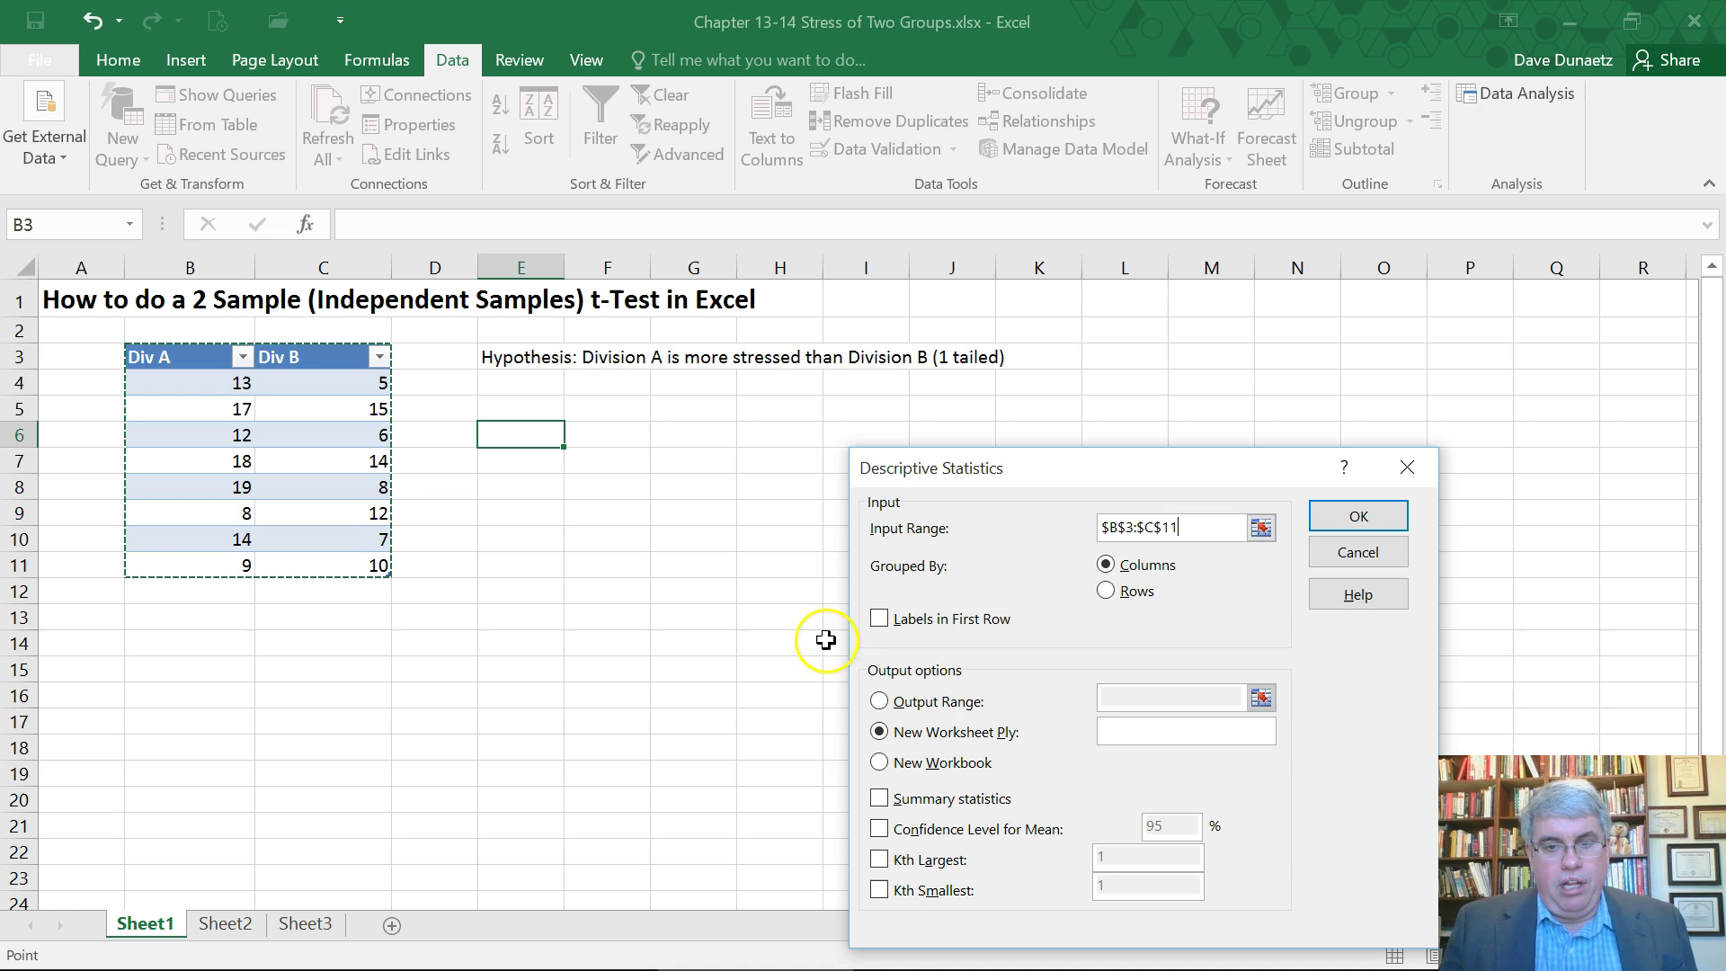
{"action": "left_click", "coordinate": [879, 621]}
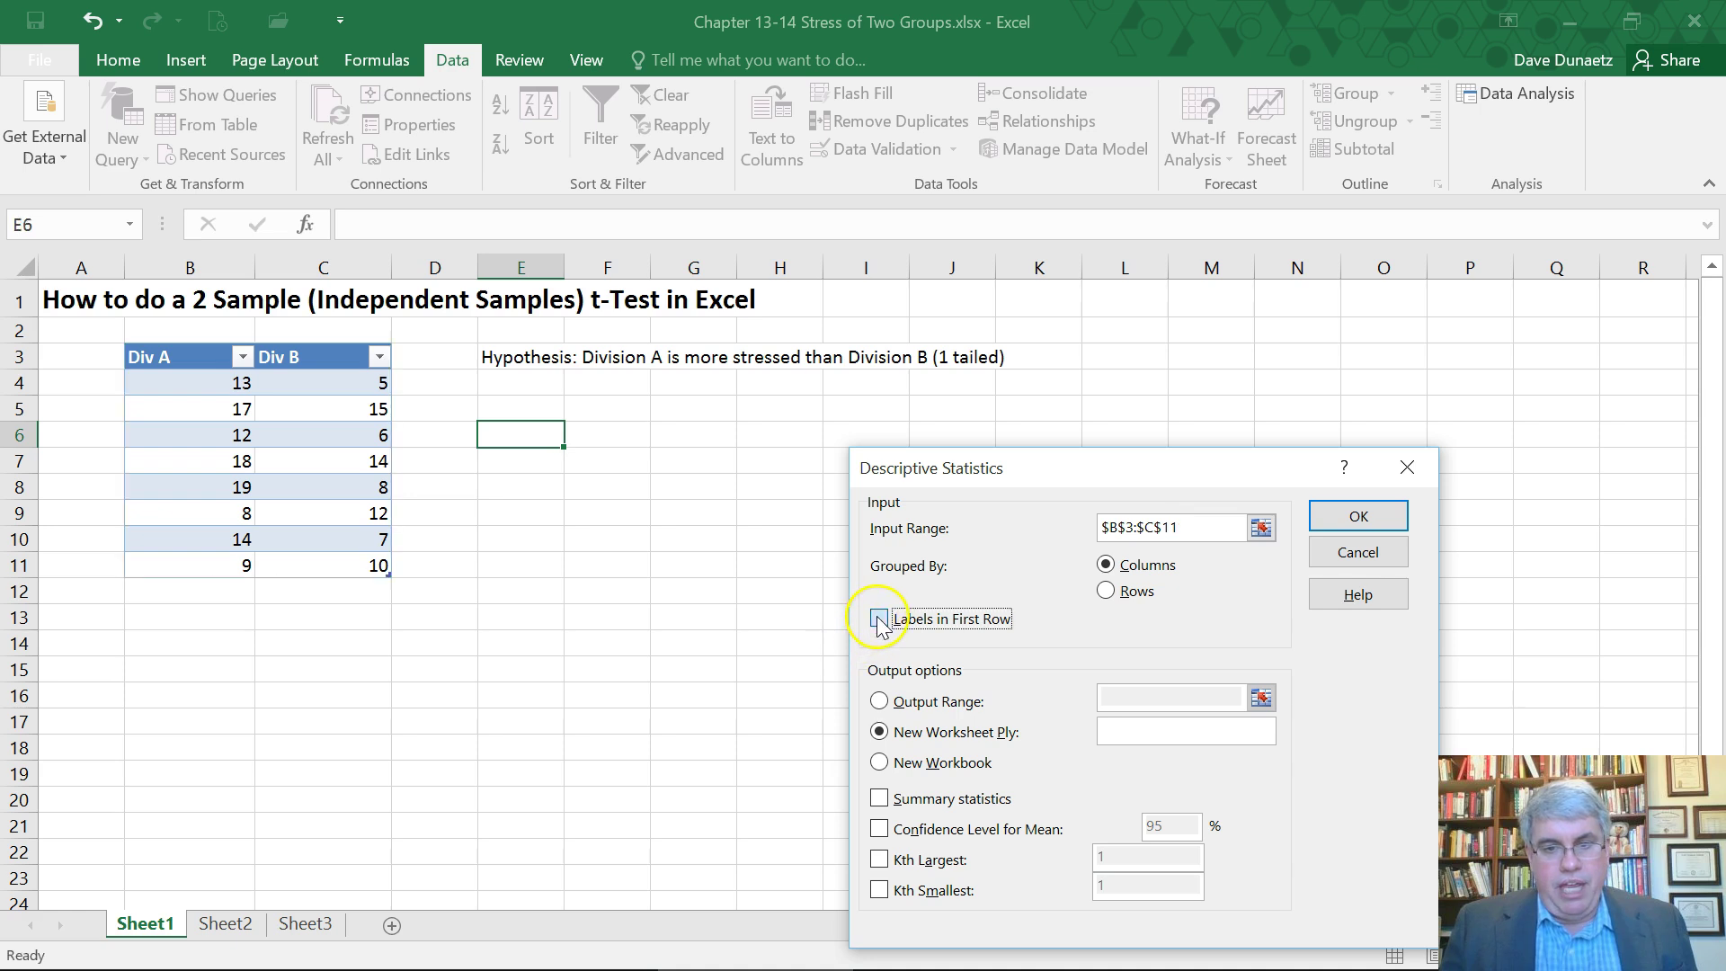
{"action": "left_click", "coordinate": [879, 701]}
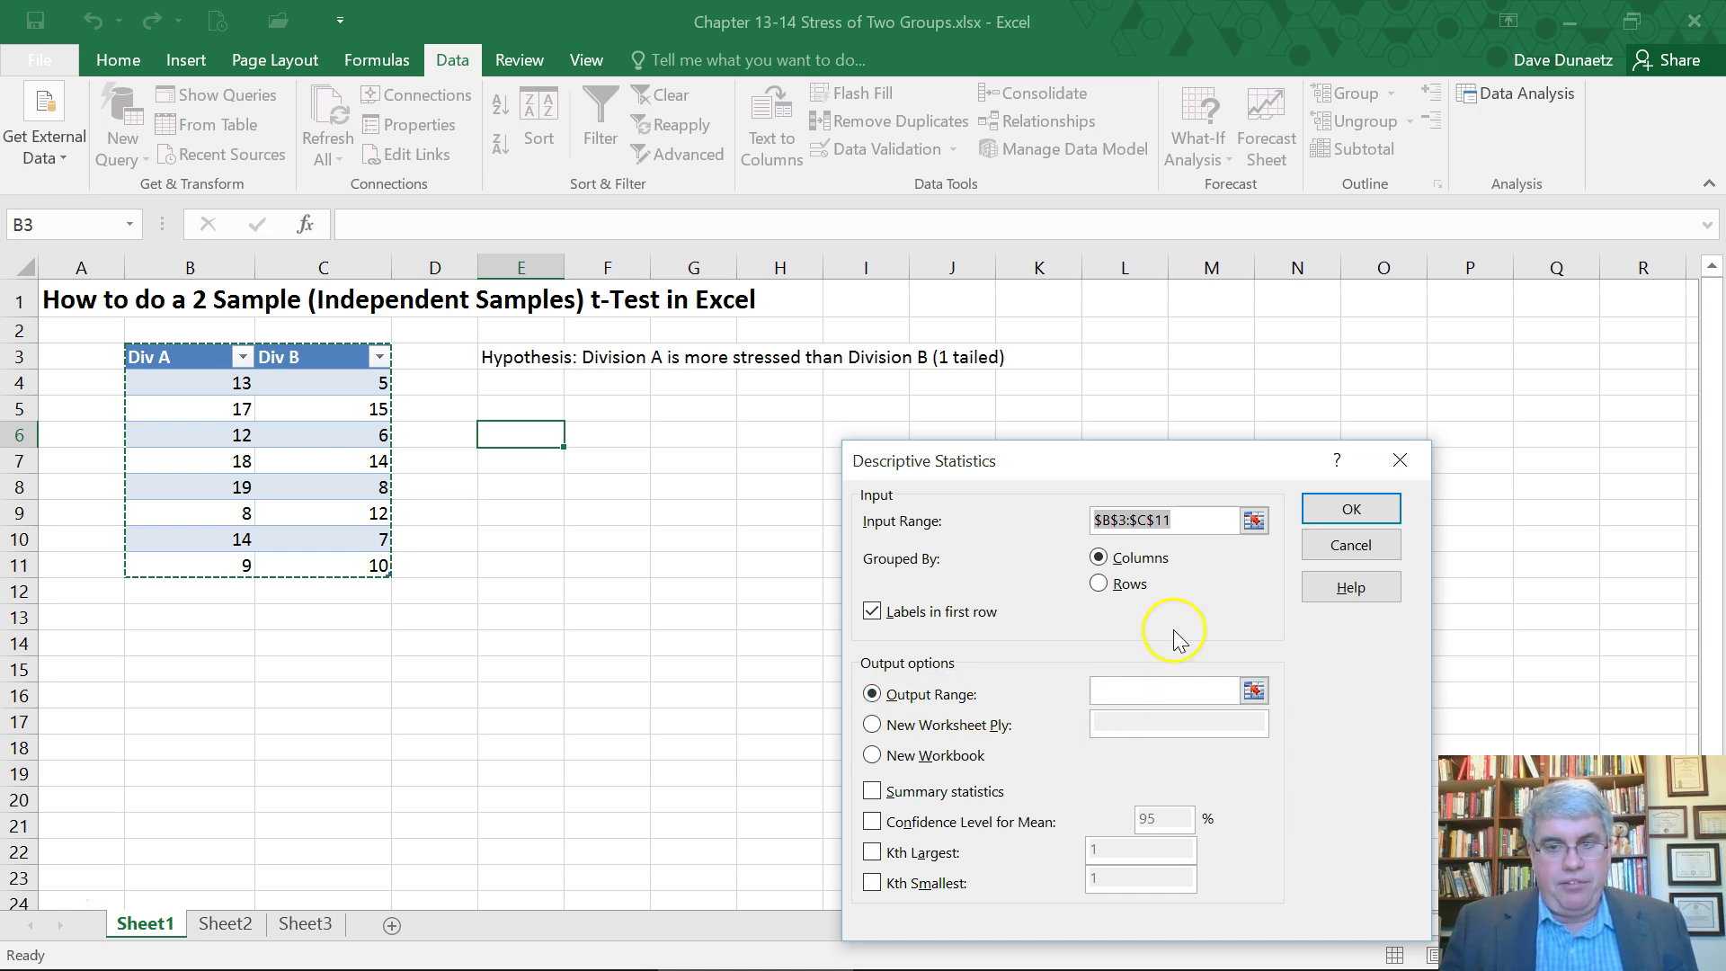
{"action": "left_click", "coordinate": [1111, 692]}
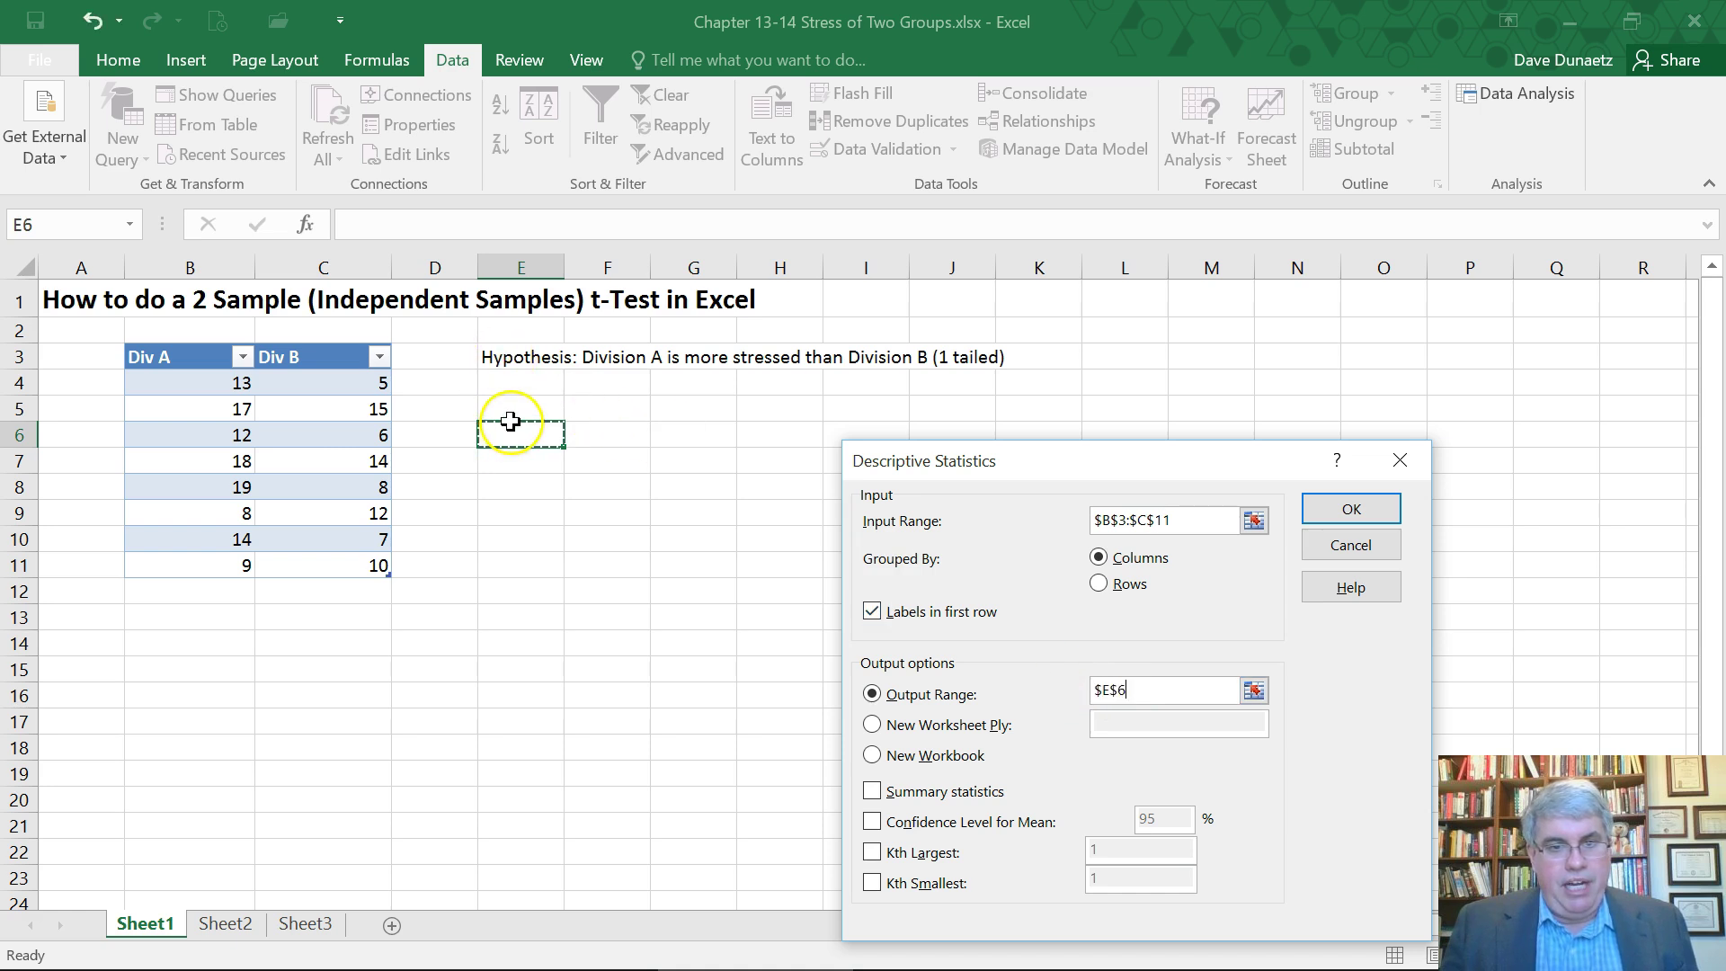
{"action": "left_click", "coordinate": [1339, 509]}
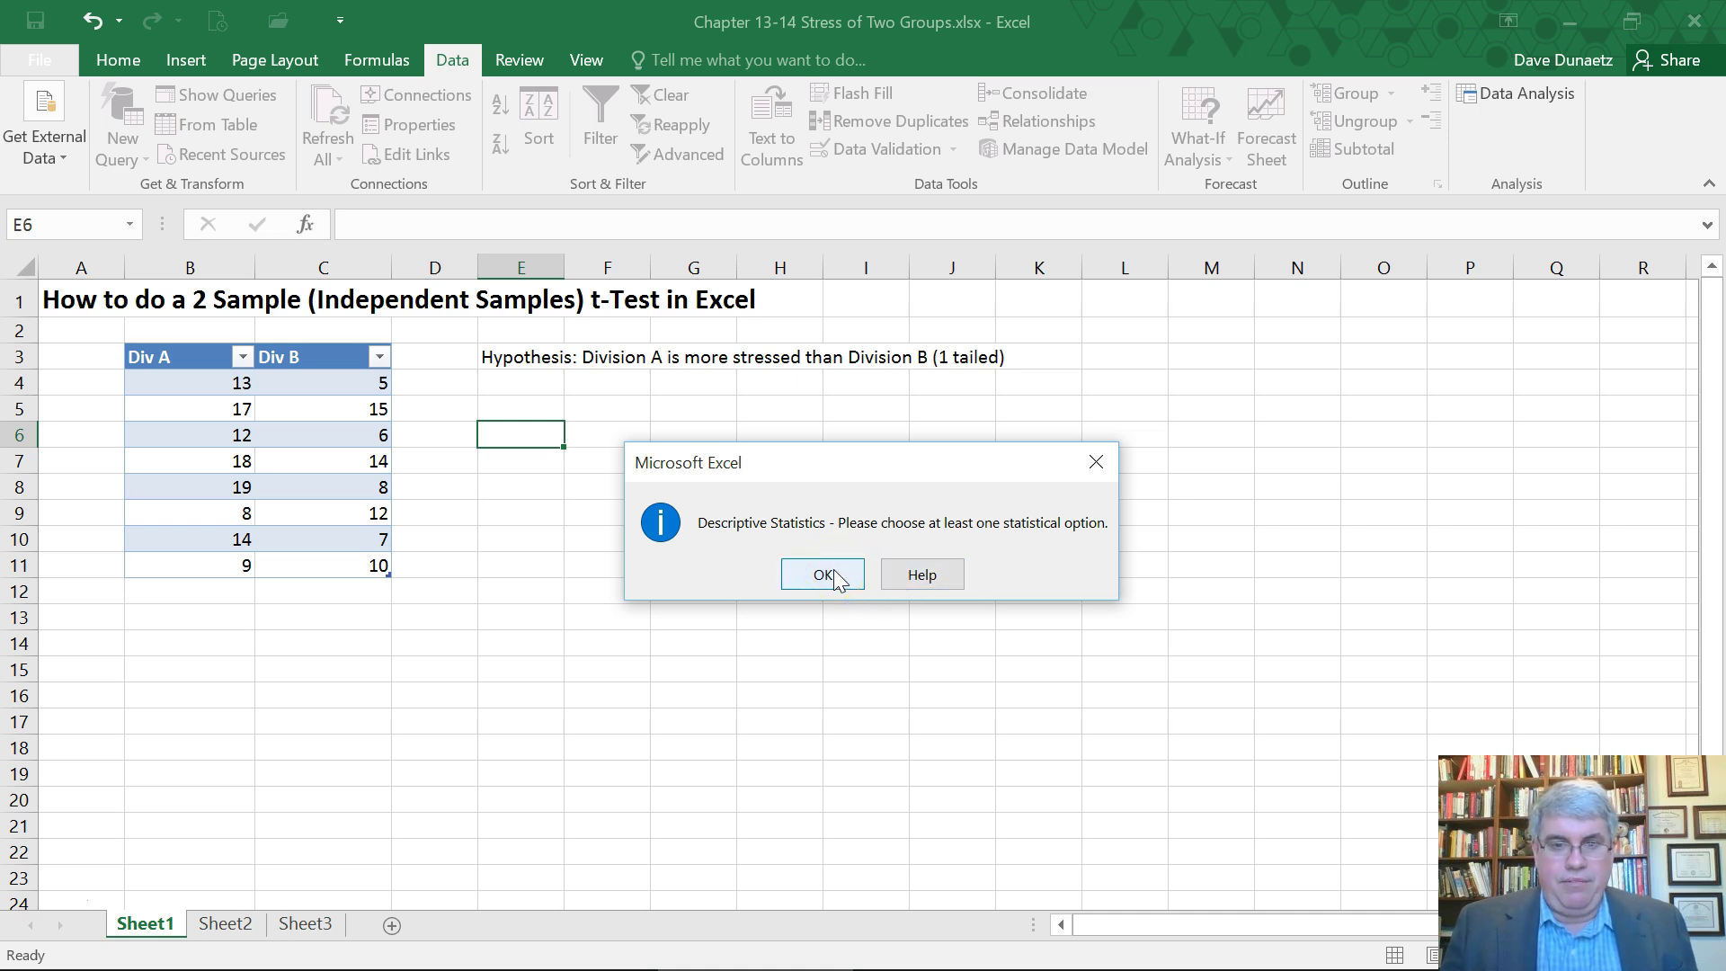
Step: Dismiss the warning, tick Summary statistics, and rerun to produce means of 13.75 and 9.625
{"action": "left_click", "coordinate": [834, 578]}
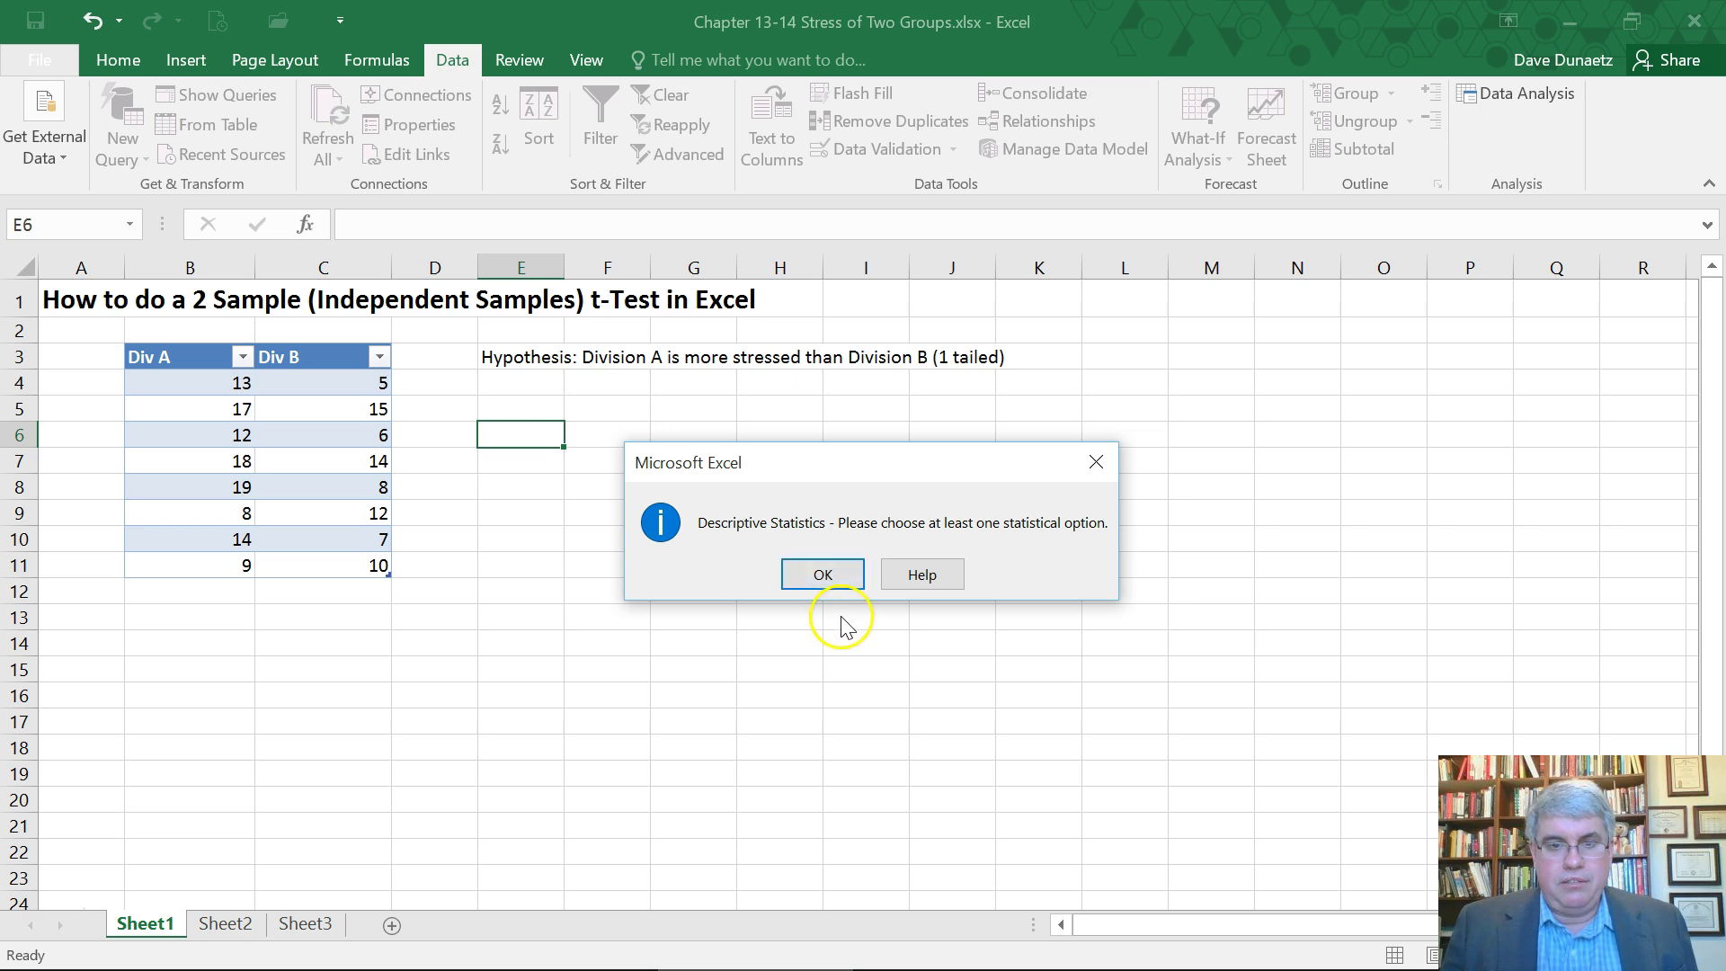
{"action": "left_click", "coordinate": [826, 576]}
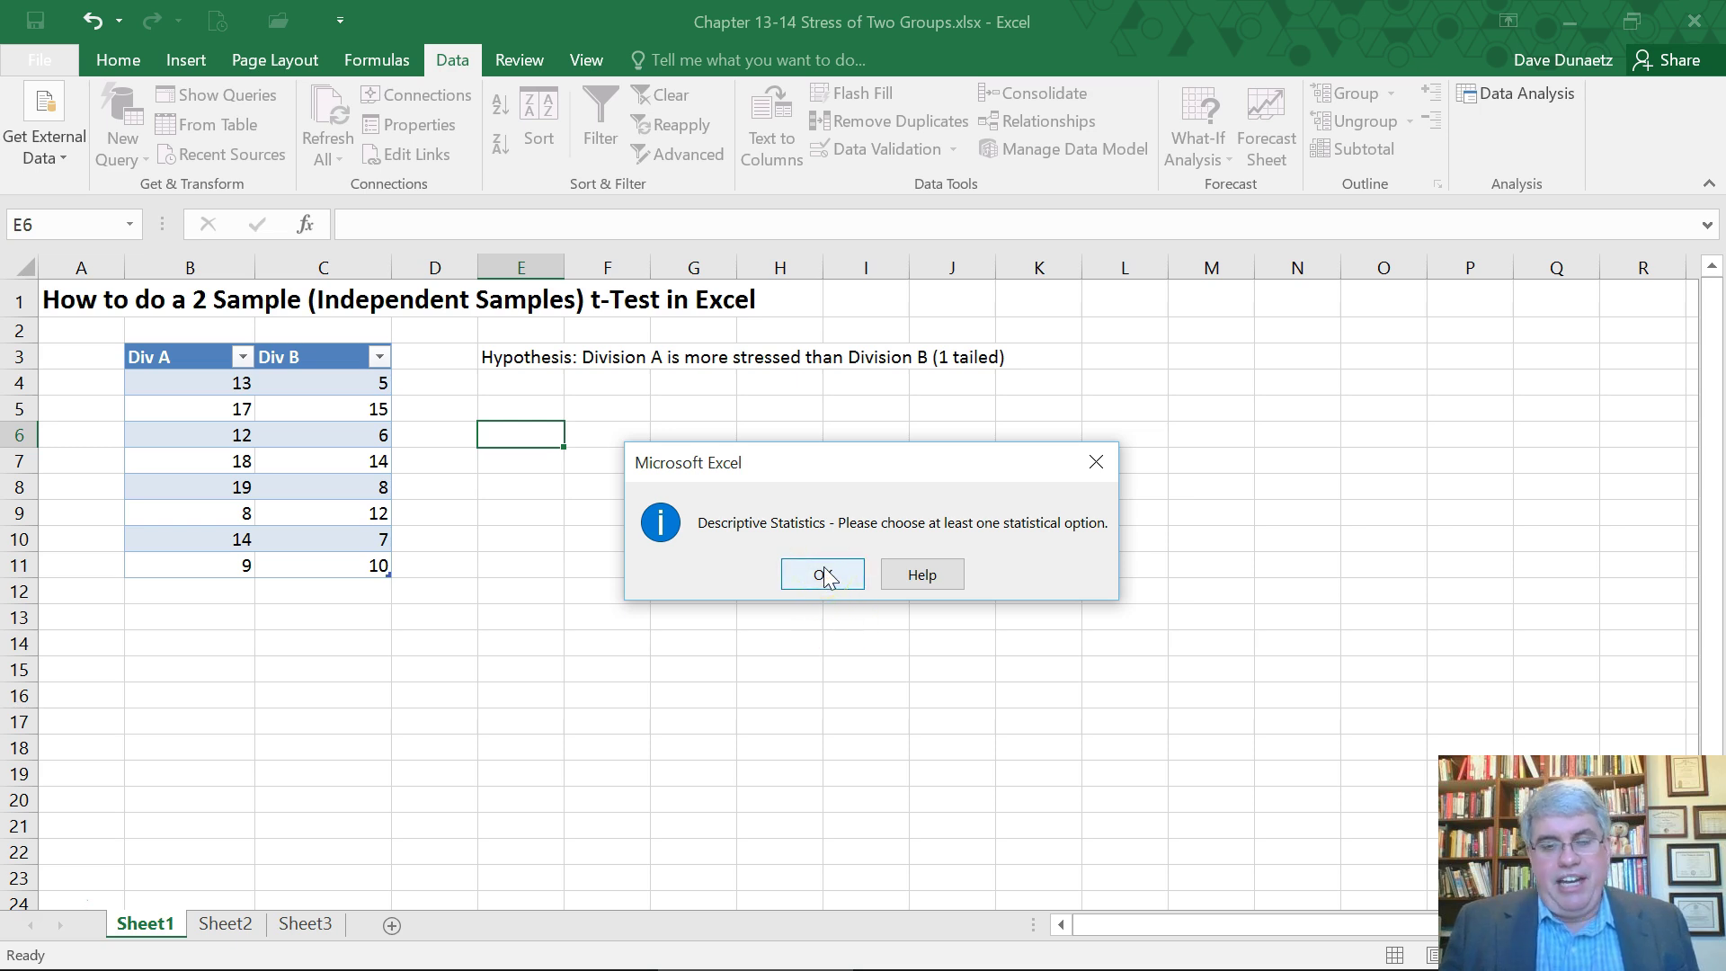
{"action": "left_click", "coordinate": [826, 577]}
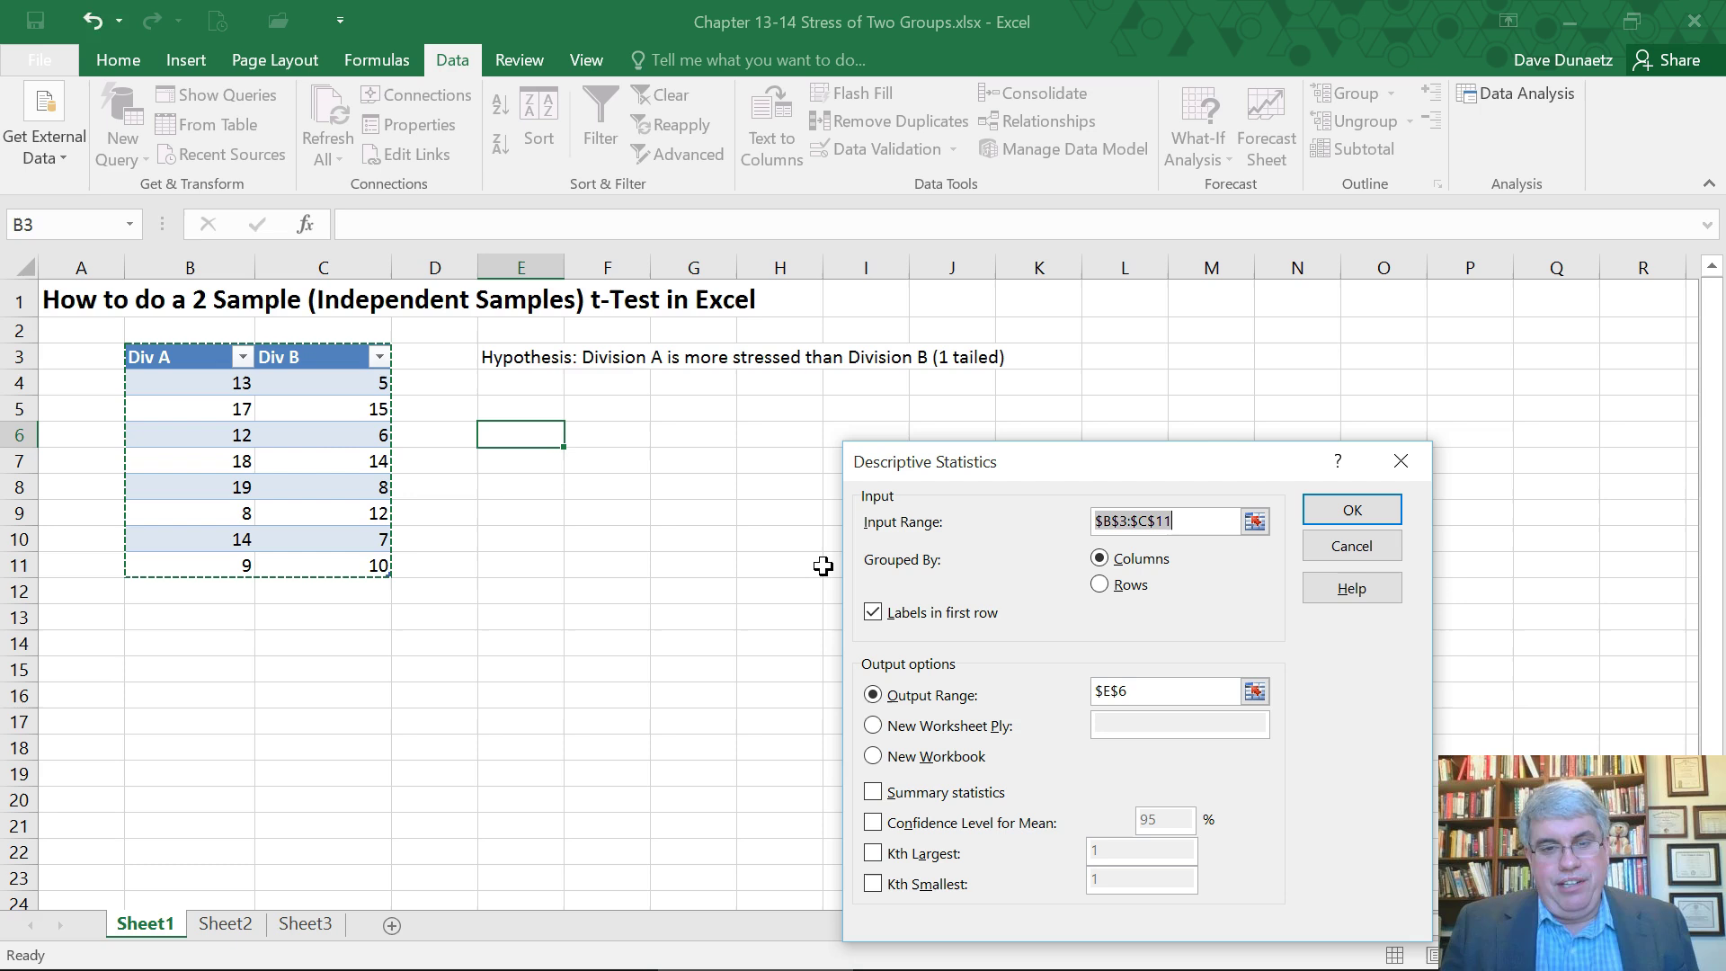
{"action": "left_click", "coordinate": [873, 793]}
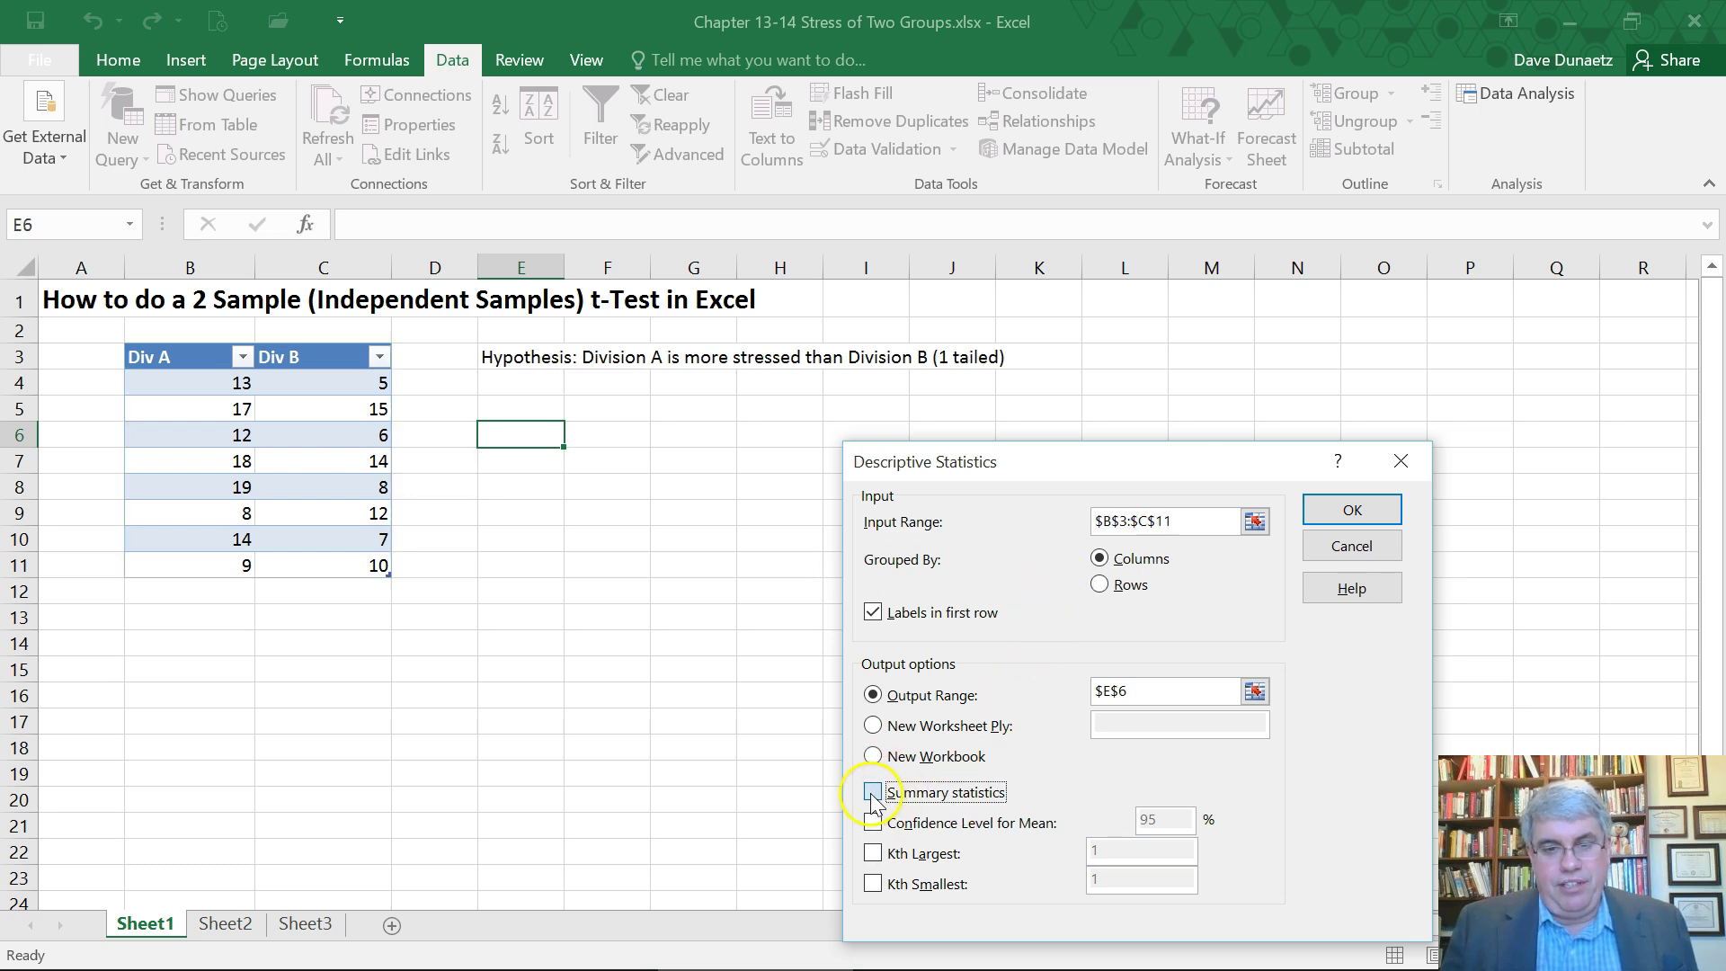
{"action": "left_click", "coordinate": [1378, 511]}
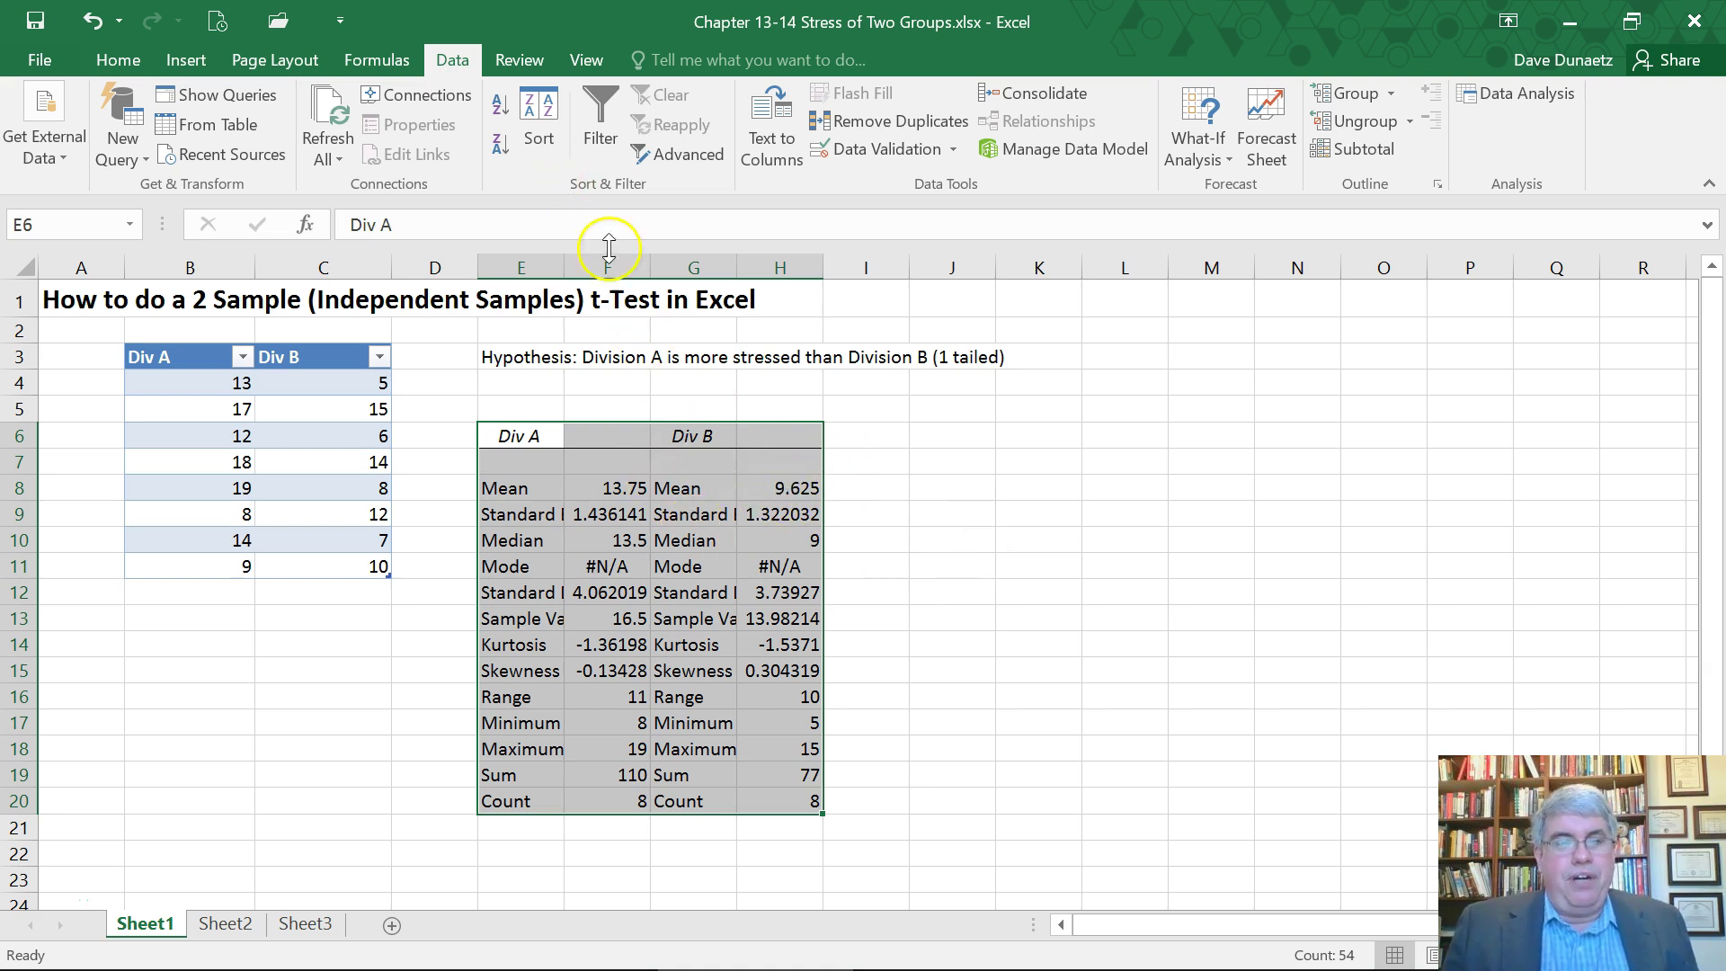
Step: Format the descriptive statistics as Number with two decimals
{"action": "left_click", "coordinate": [117, 59]}
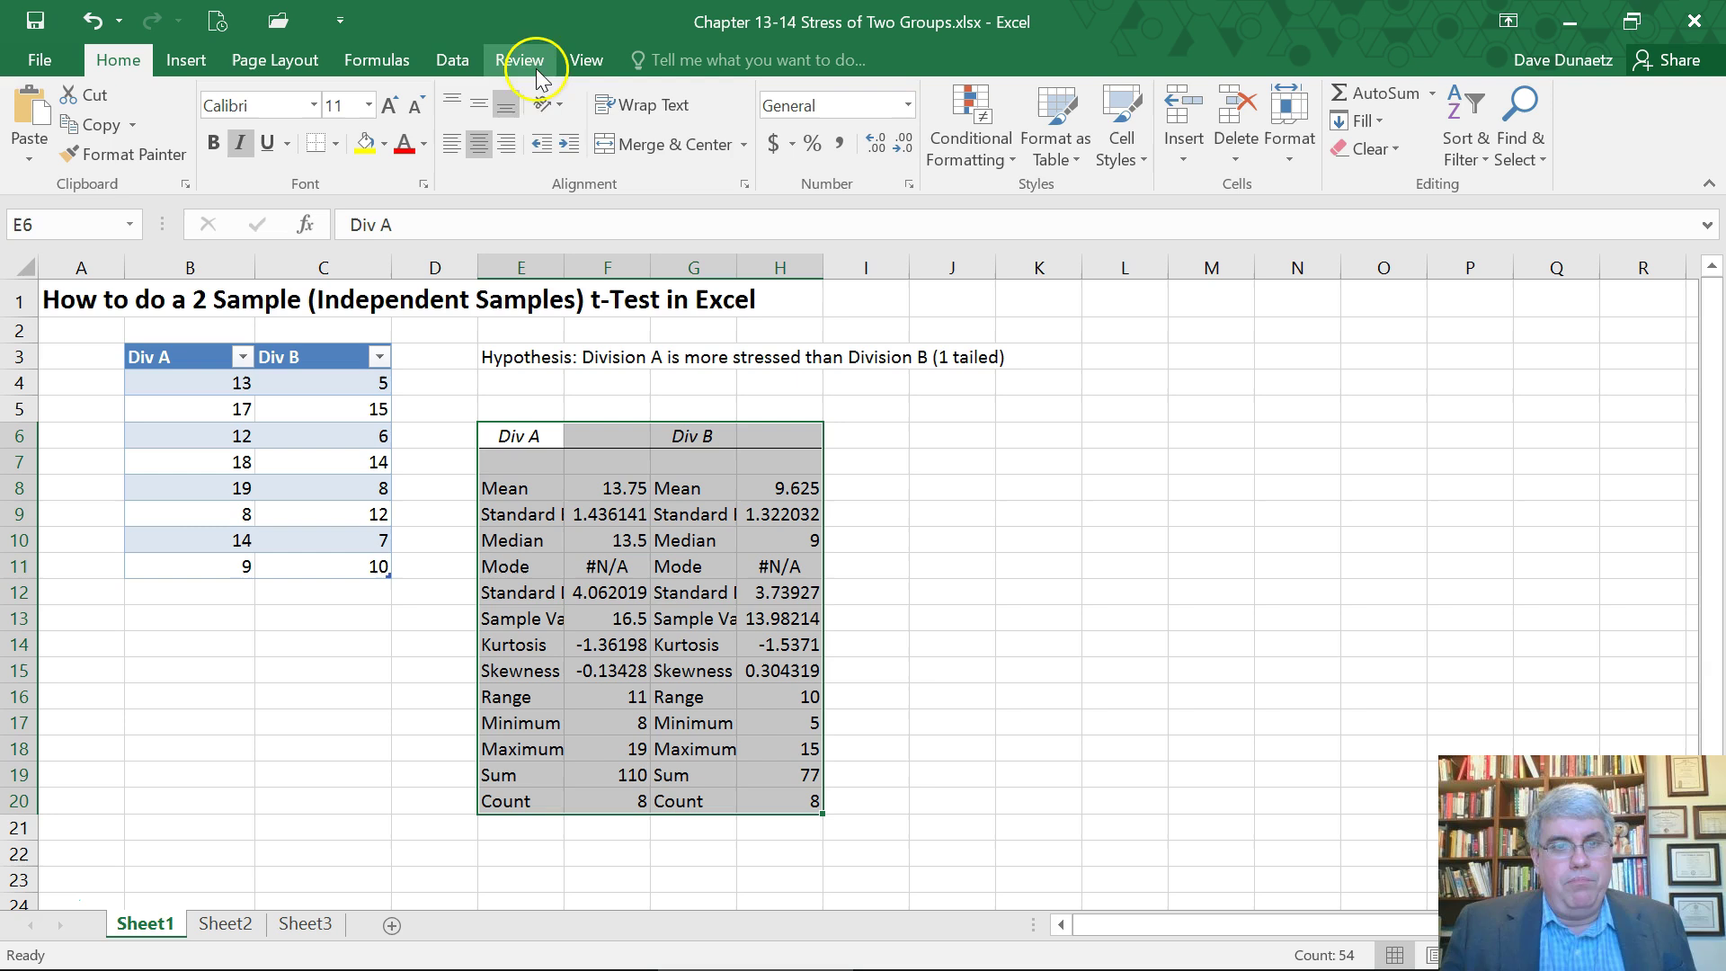
{"action": "left_click", "coordinate": [908, 106]}
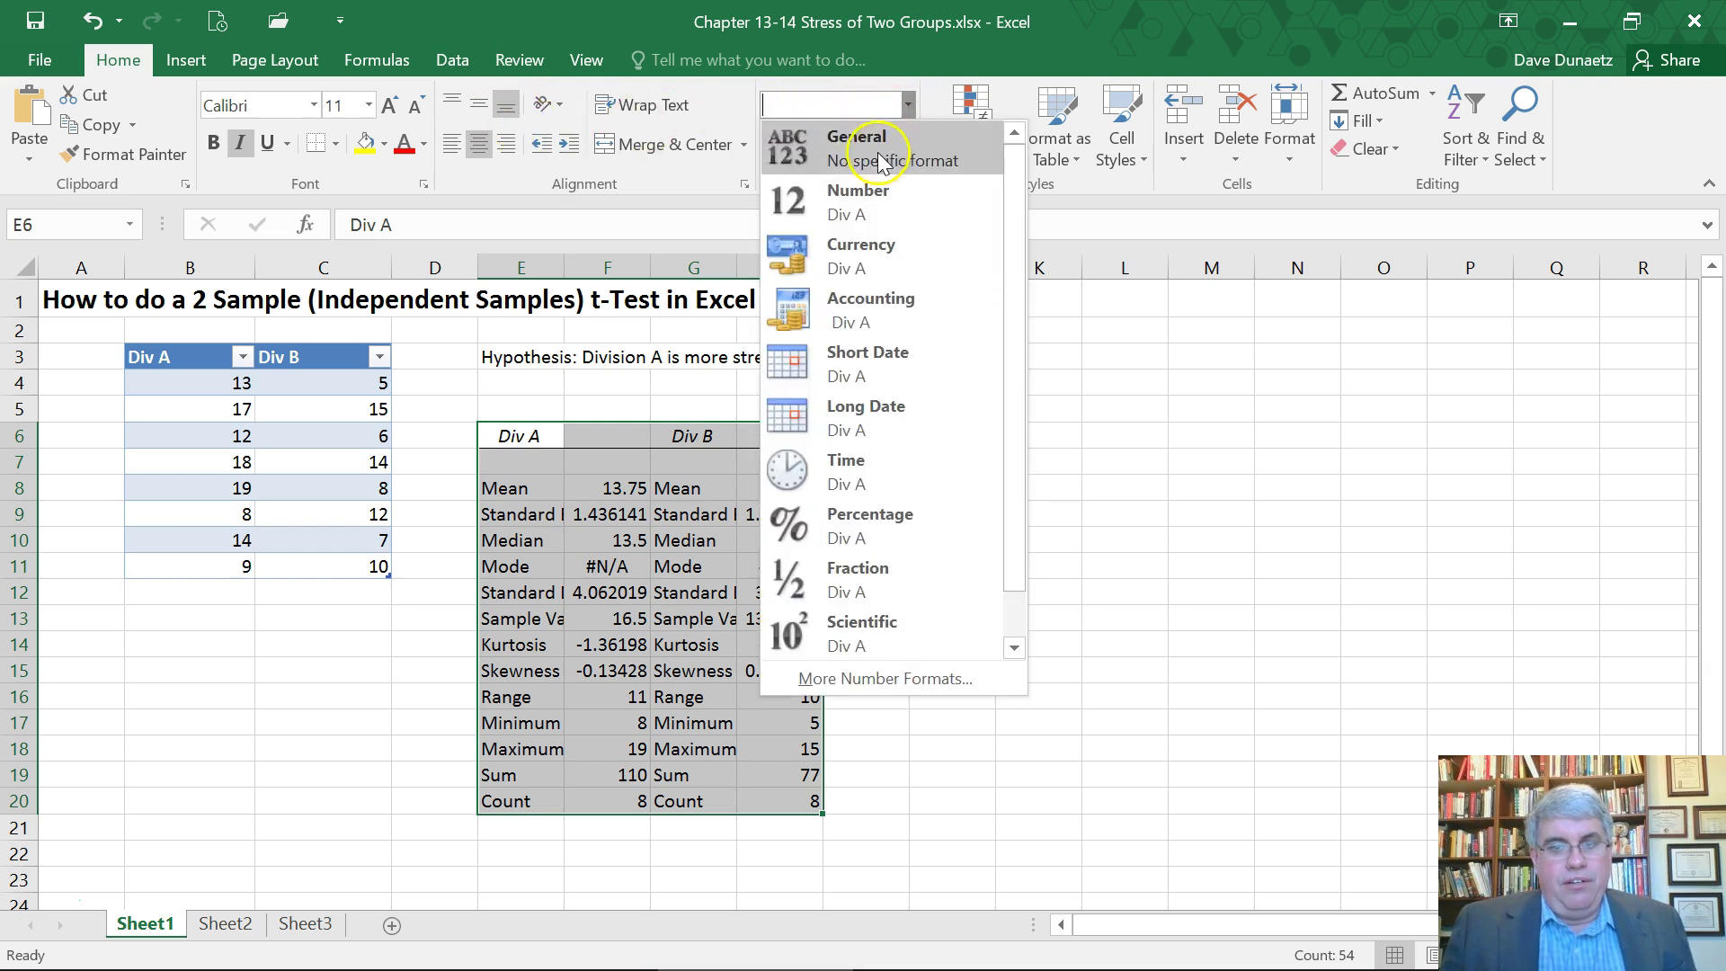
{"action": "left_click", "coordinate": [878, 197]}
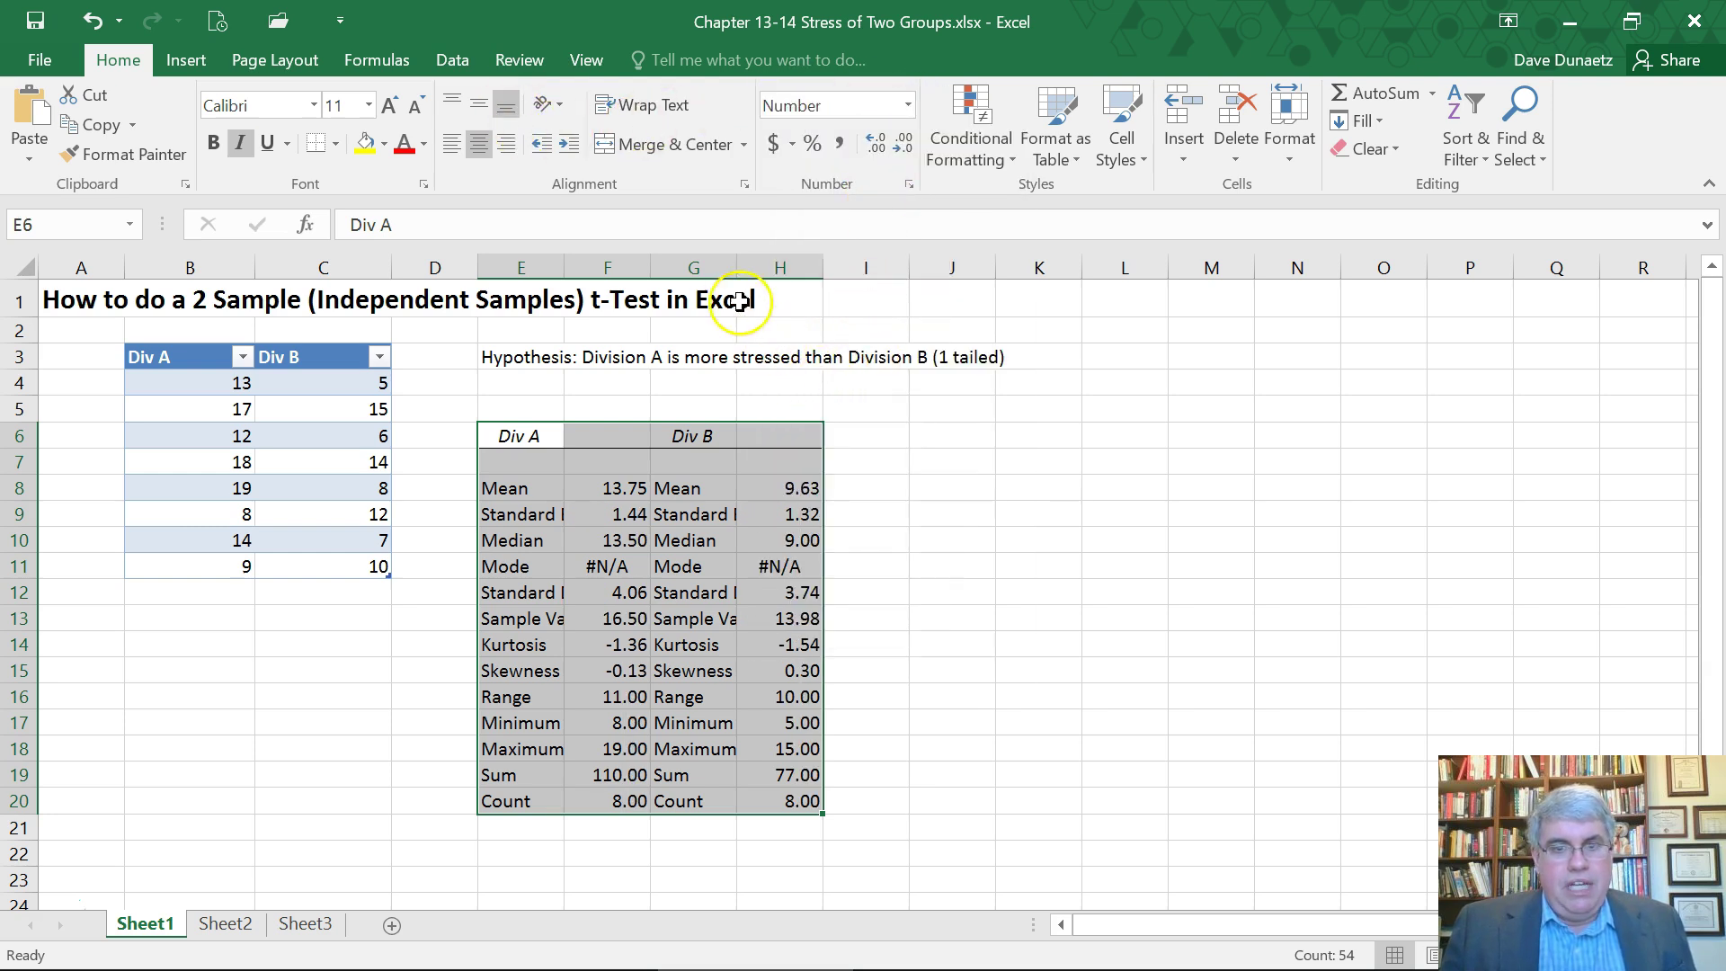
{"action": "left_click", "coordinate": [712, 391]}
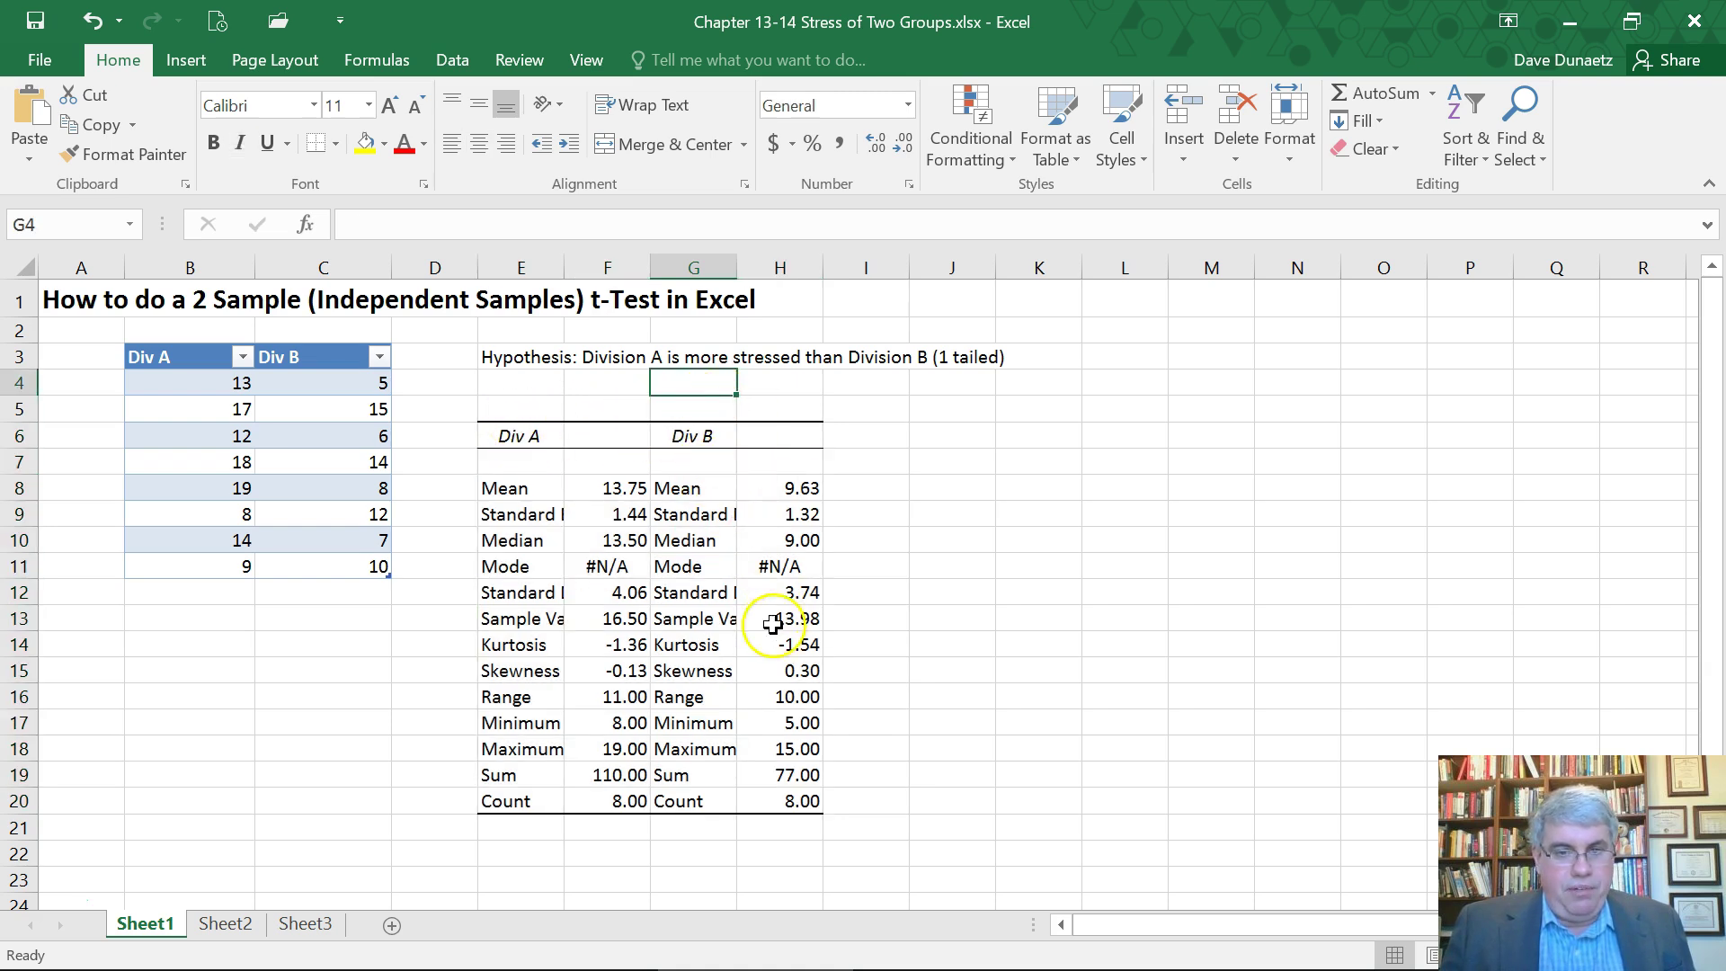
Step: Insert a blank column G between the Div A and Div B blocks and widen columns E and H
{"action": "right_click", "coordinate": [706, 267]}
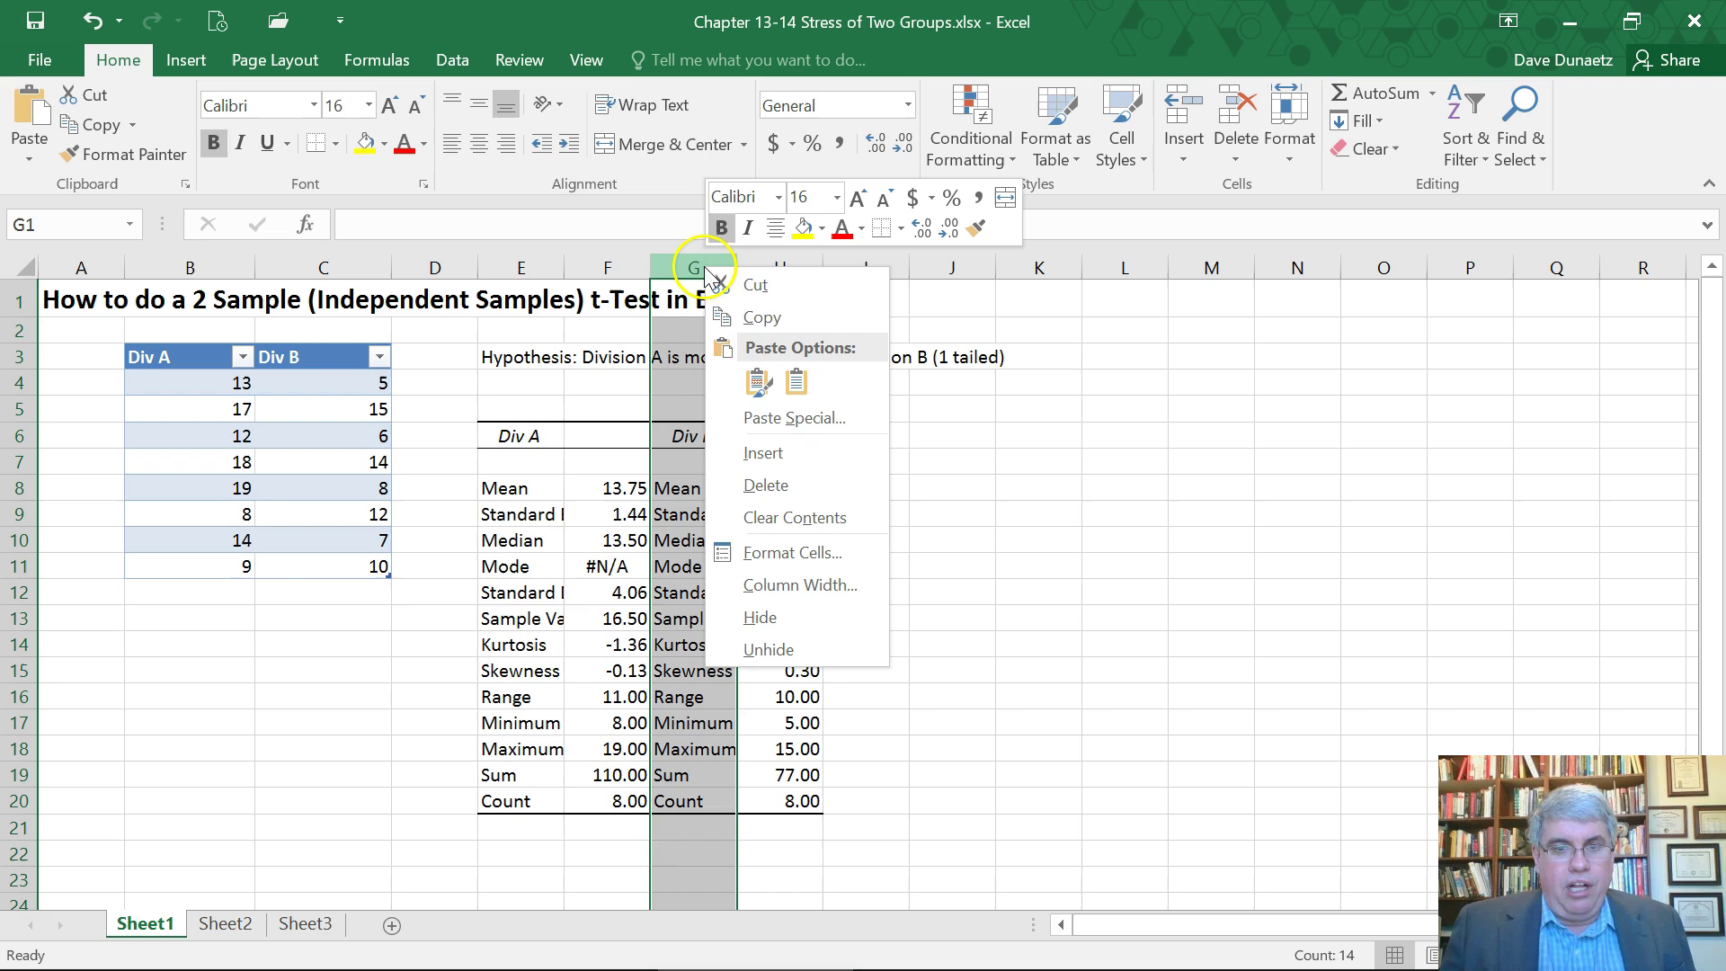
{"action": "left_click", "coordinate": [763, 452]}
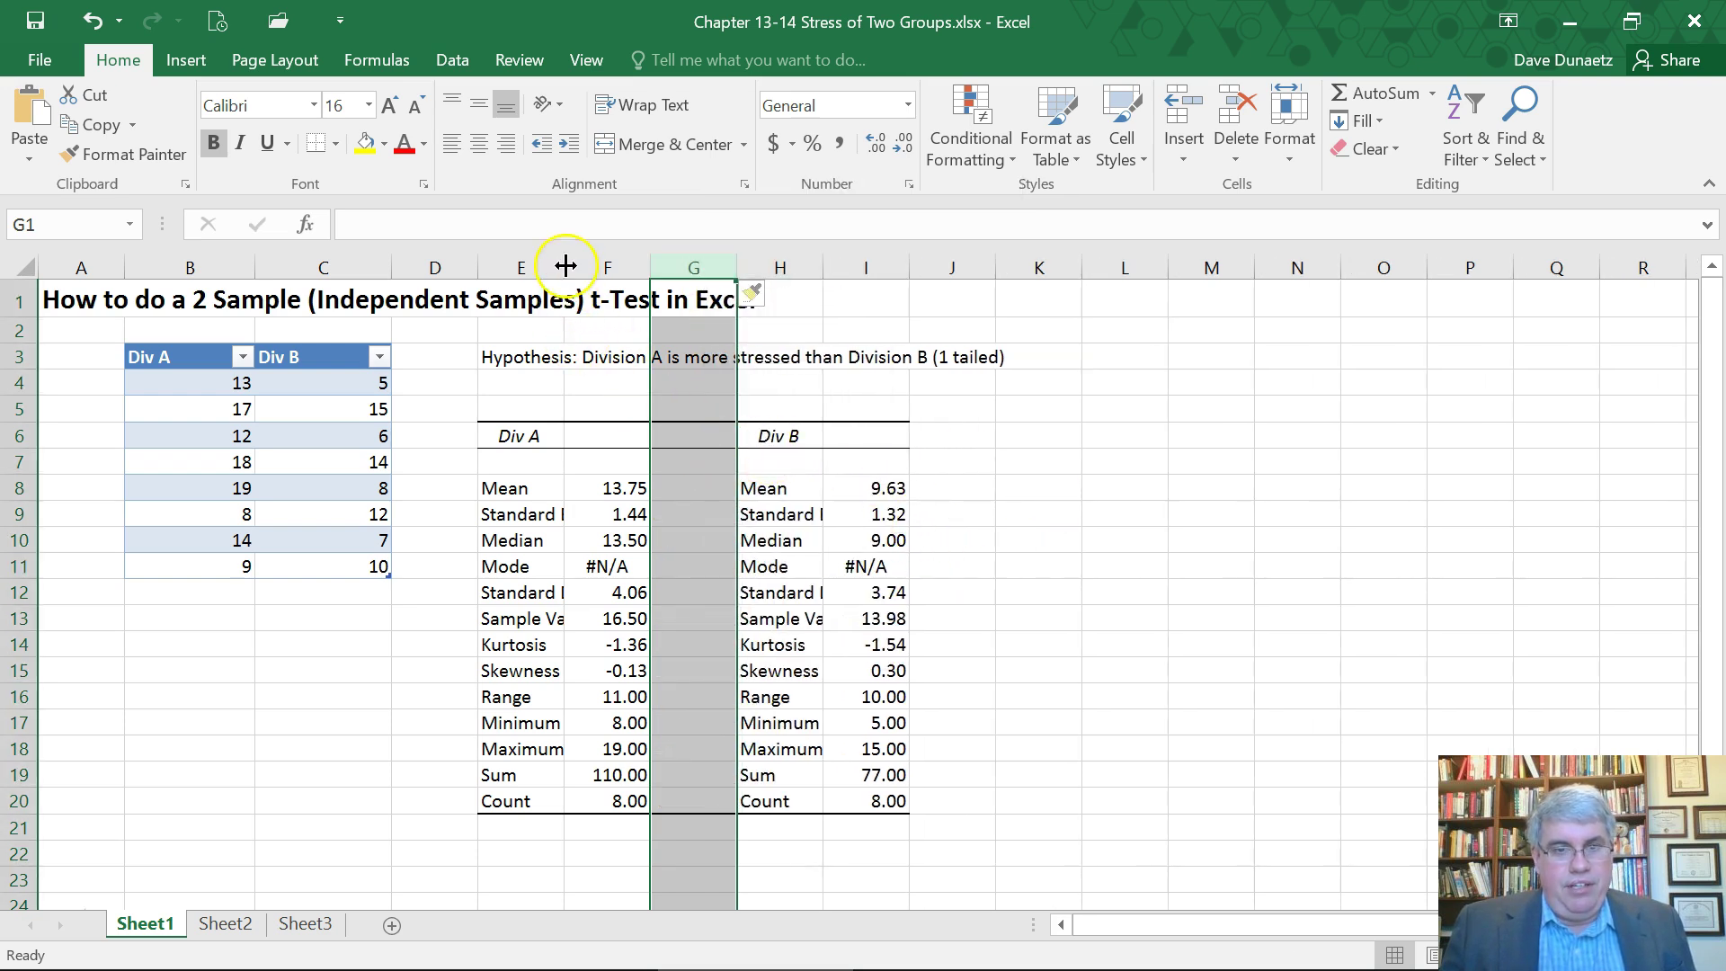
{"action": "left_click_drag", "start_coordinate": [565, 263], "coordinate": [629, 261]}
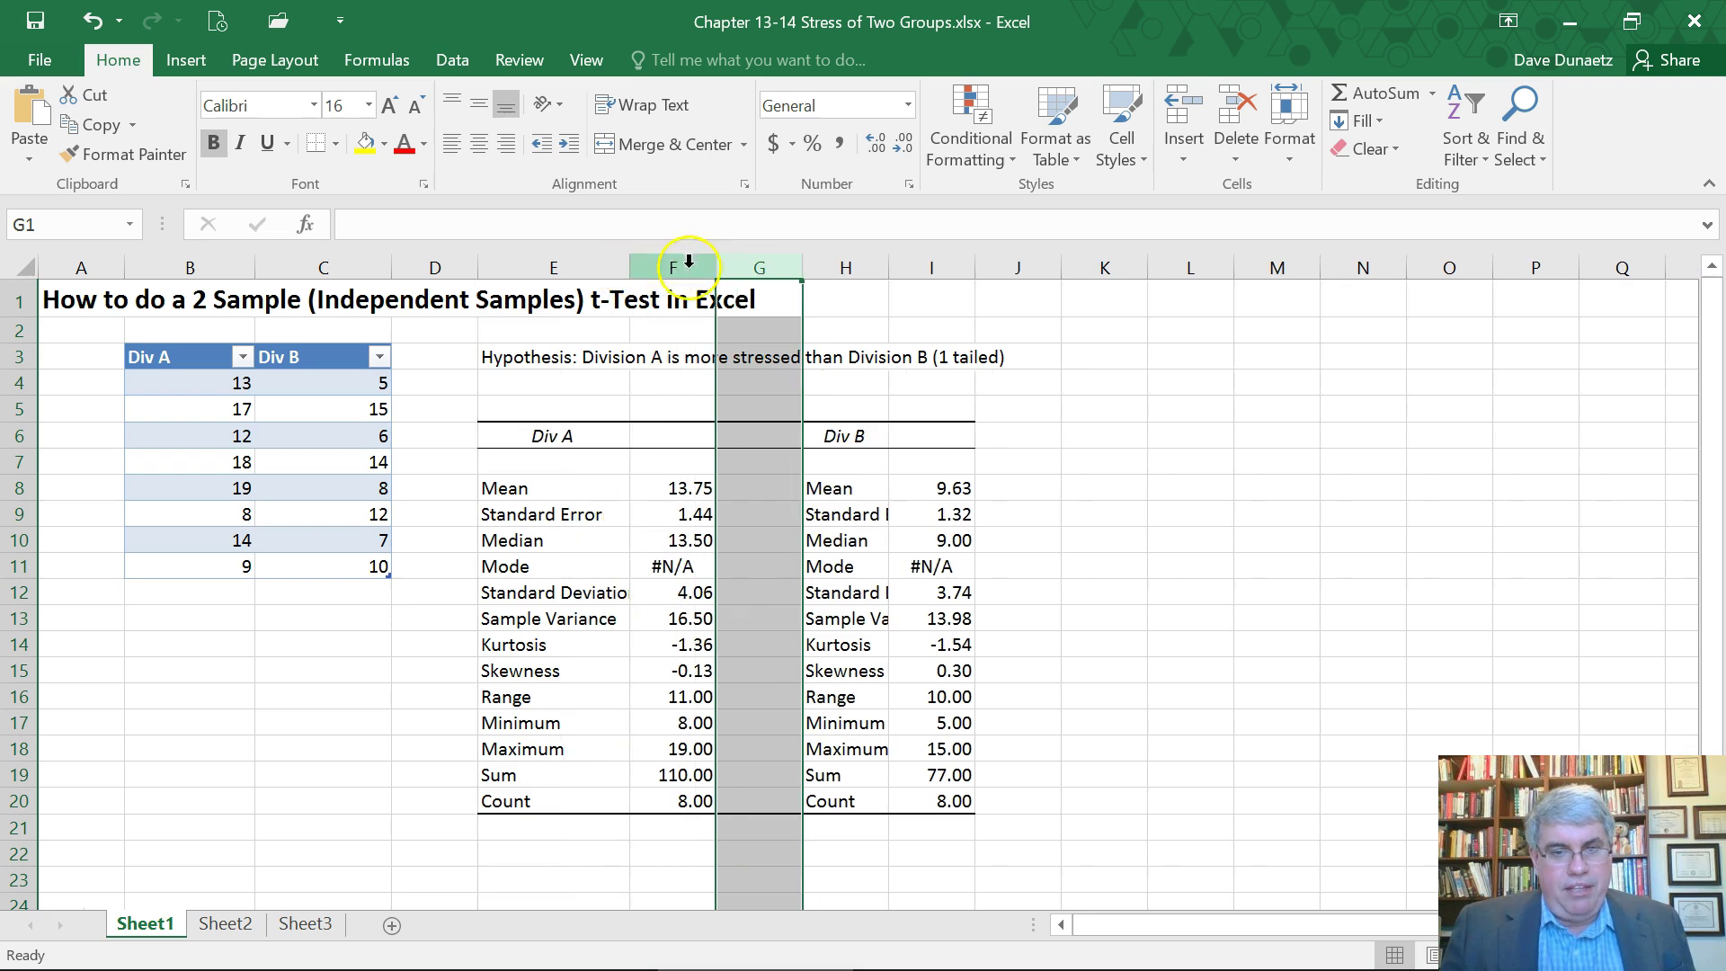
{"action": "left_click_drag", "start_coordinate": [887, 267], "coordinate": [957, 262]}
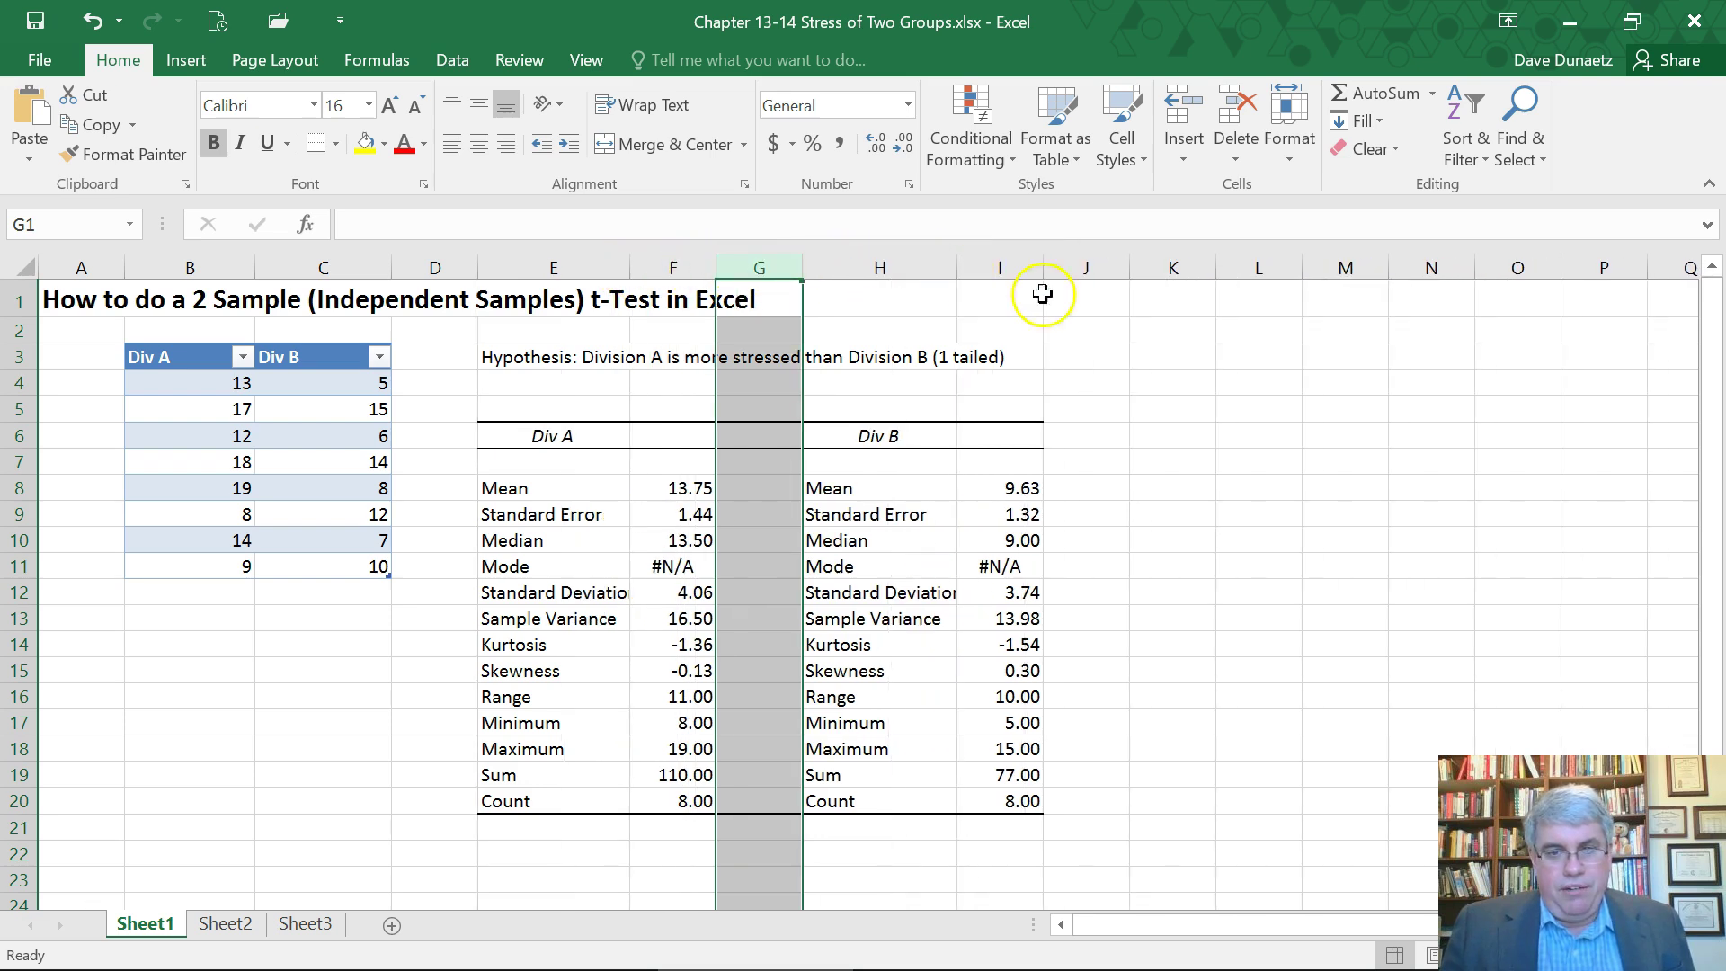
Step: Fill the Mean row yellow and widen columns E and H to fit Standard Deviation
{"action": "left_click", "coordinate": [521, 487]}
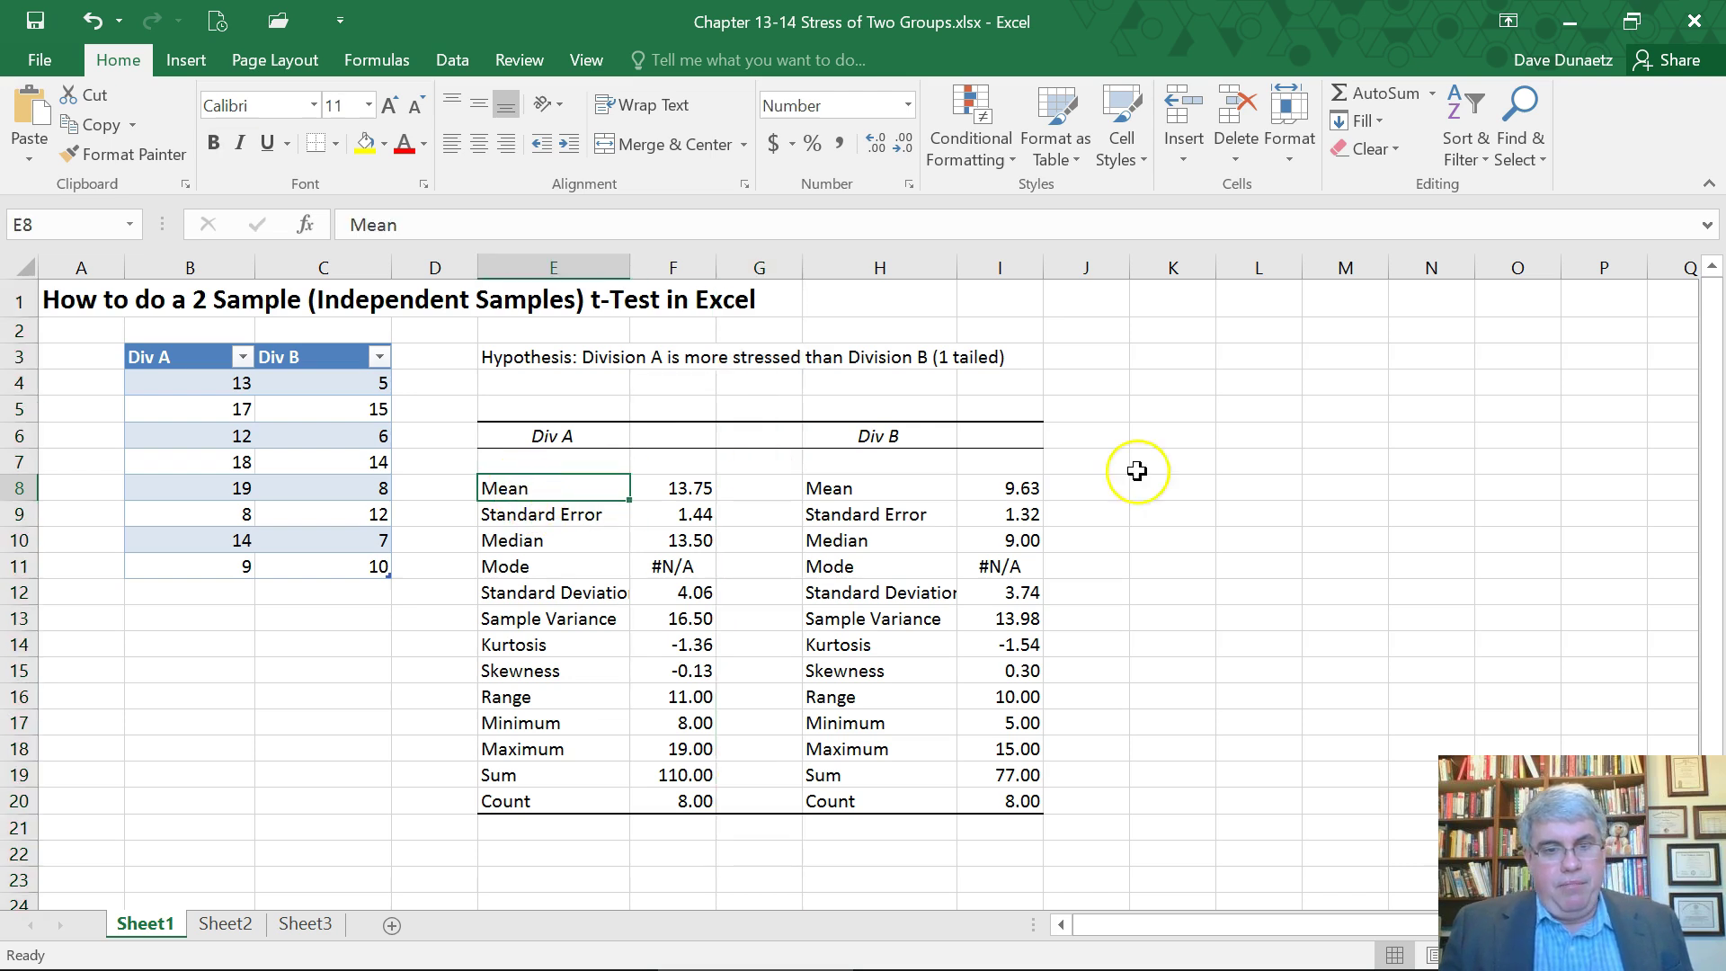
{"action": "key", "text": "shift+Right"}
{"action": "key", "text": "shift+Right"}
{"action": "key", "text": "shift+Right"}
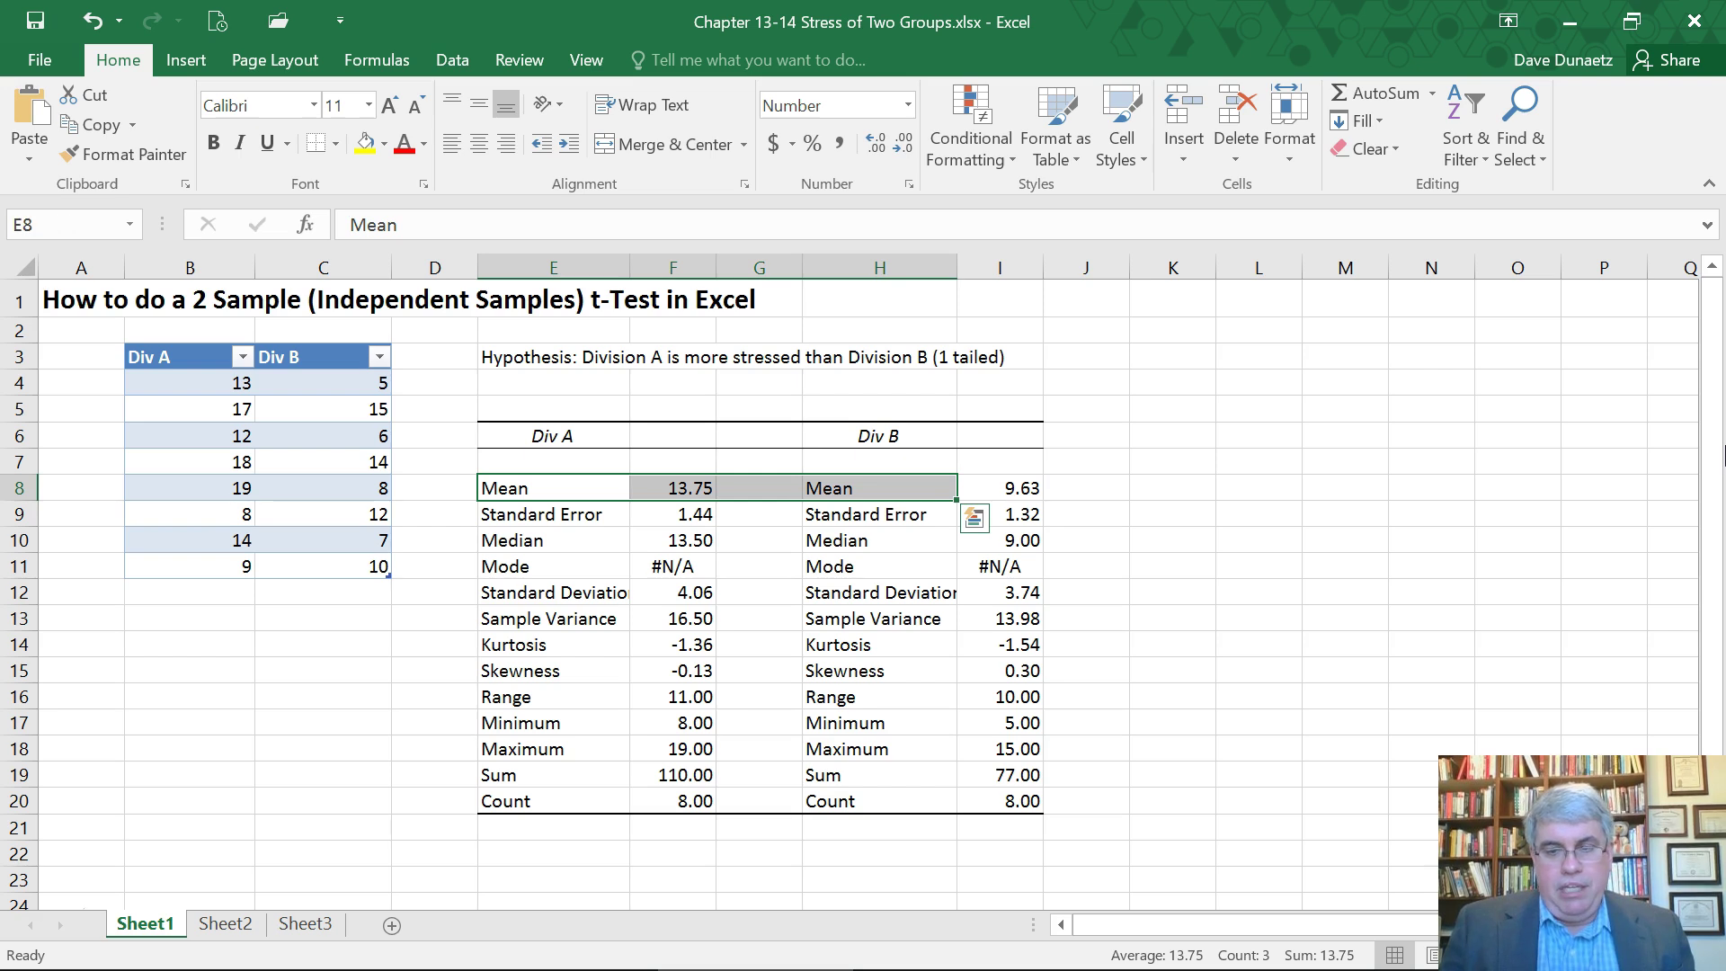
{"action": "key", "text": "shift+Right"}
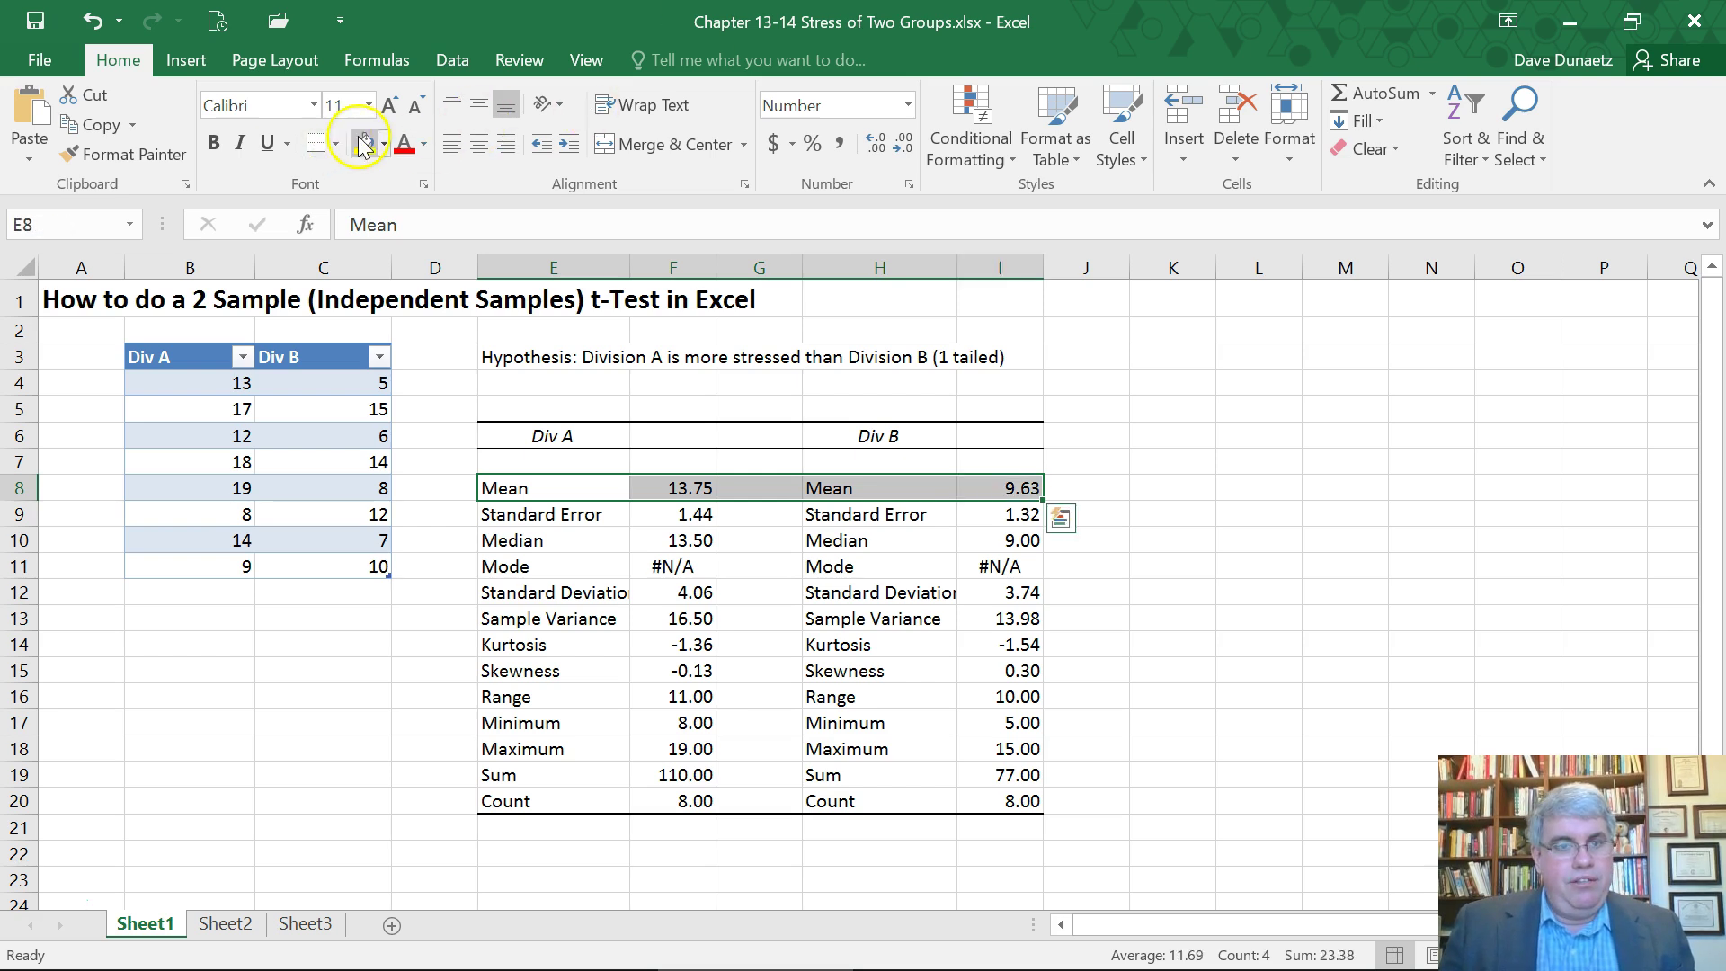
{"action": "left_click", "coordinate": [364, 144]}
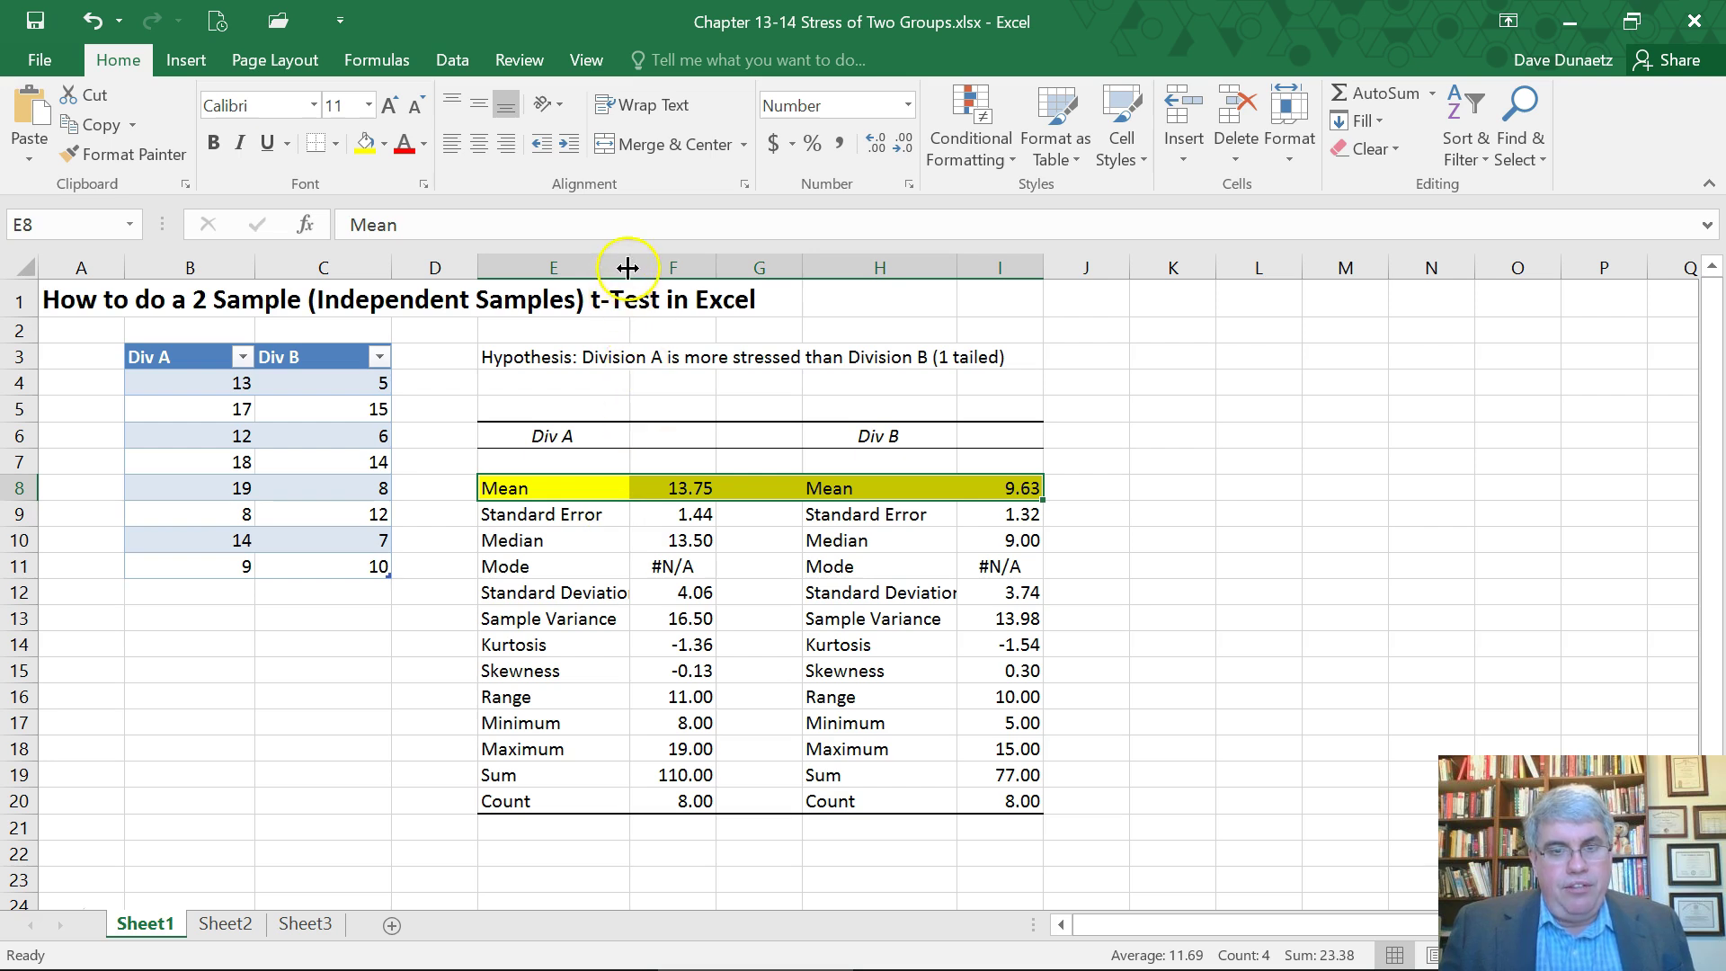
{"action": "left_click_drag", "start_coordinate": [628, 268], "coordinate": [646, 268]}
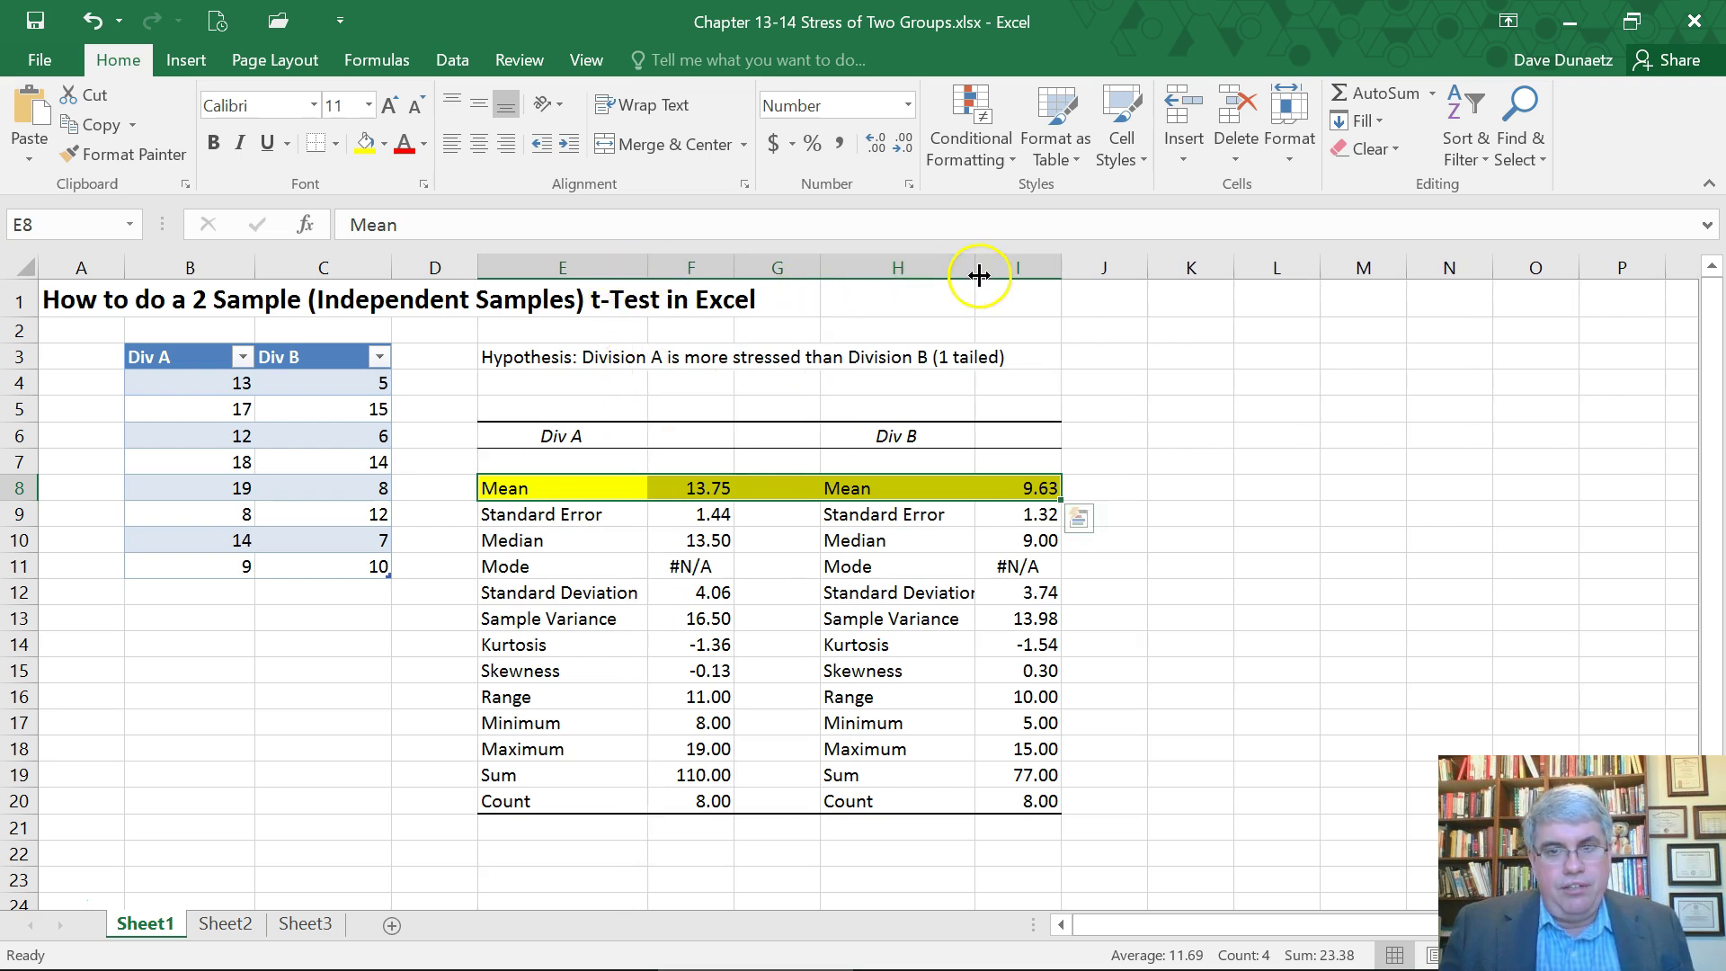
{"action": "left_click_drag", "start_coordinate": [979, 275], "coordinate": [994, 269]}
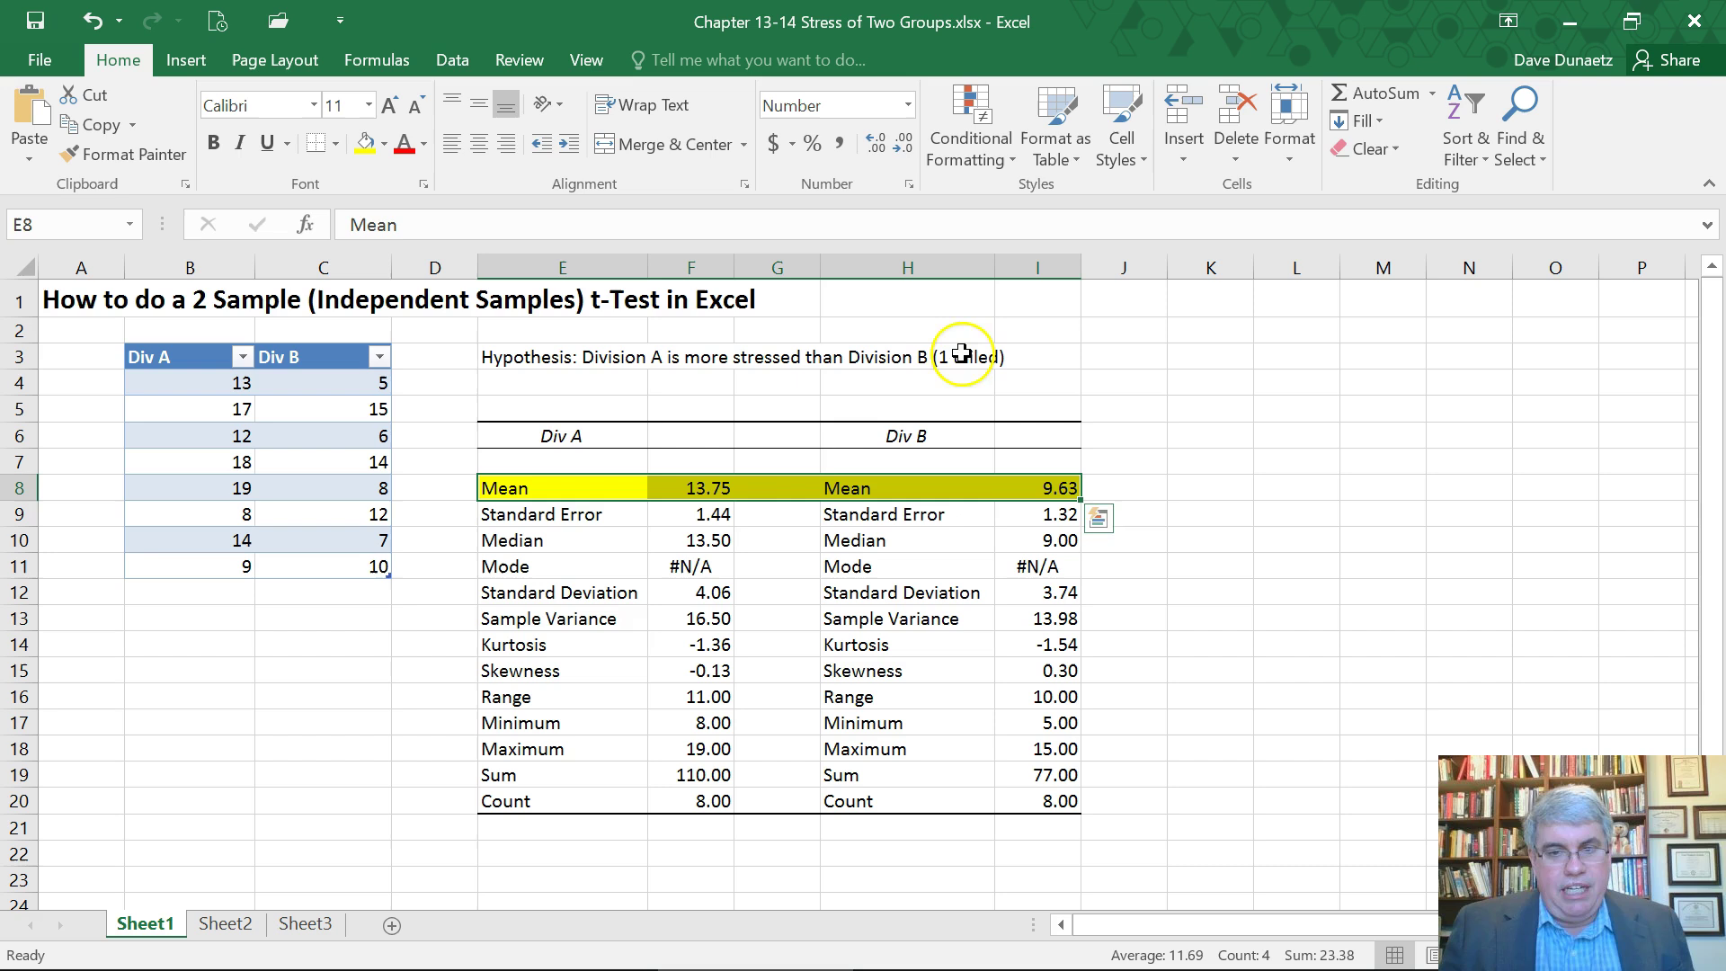
Step: Fill the Standard Deviation and Count rows of both summaries yellow
{"action": "left_click", "coordinate": [554, 592]}
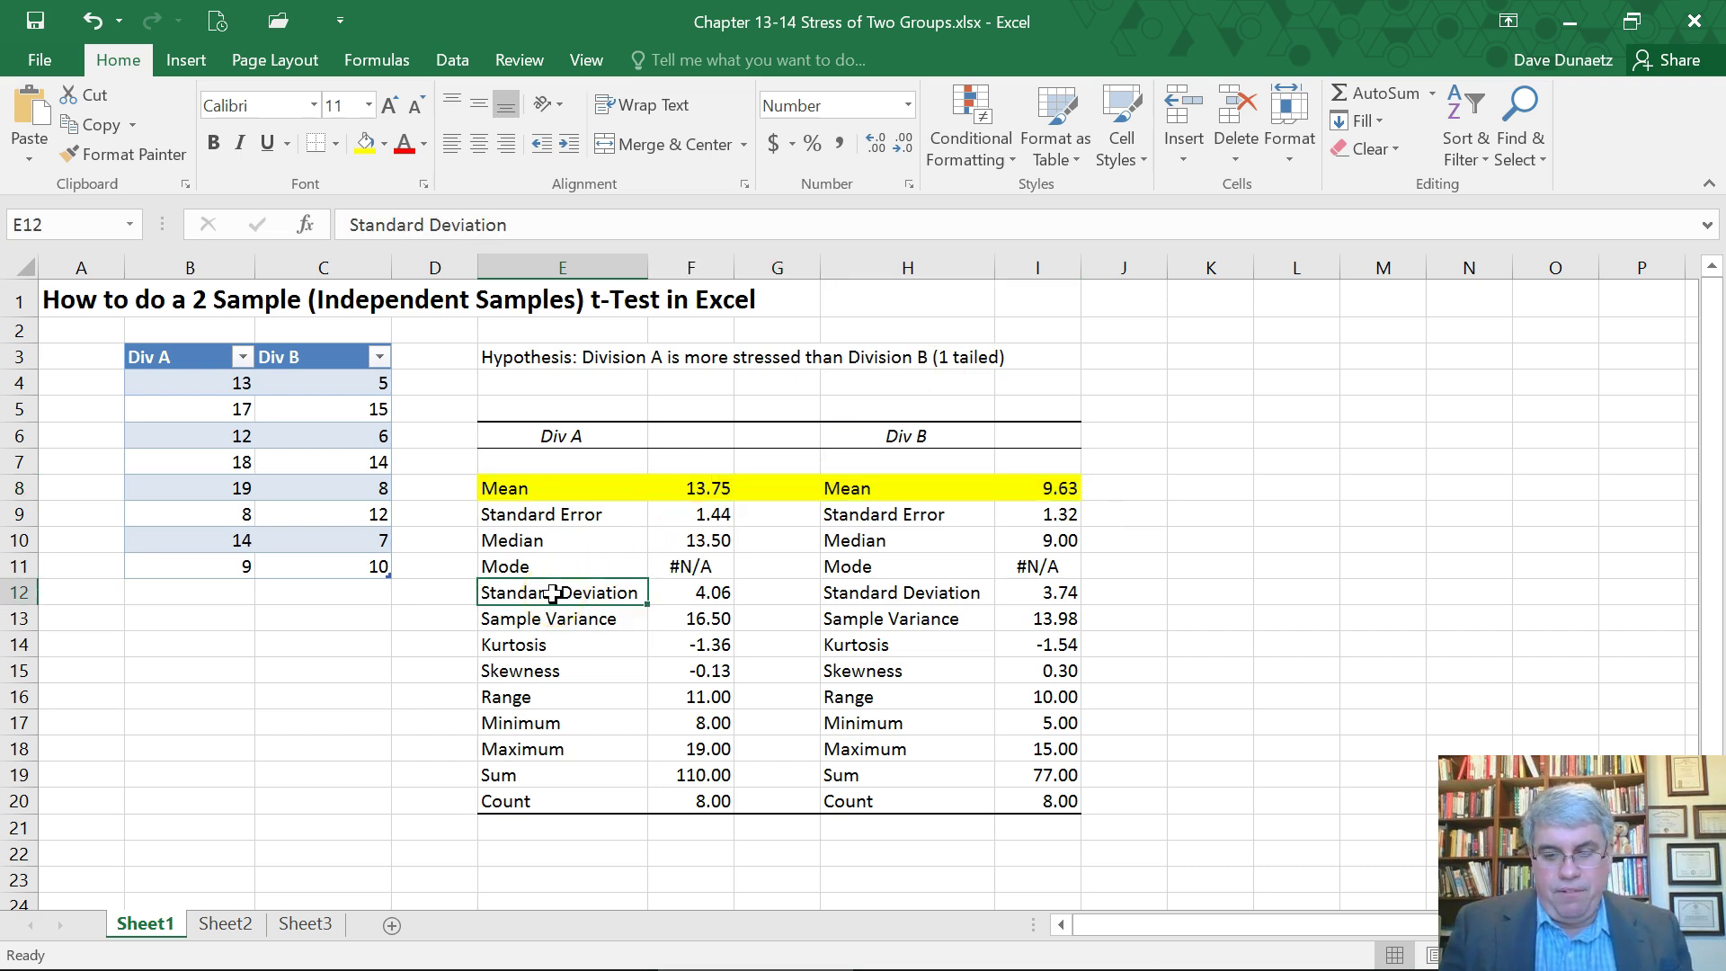
{"action": "key", "text": "shift+Right"}
{"action": "key", "text": "shift+Right"}
{"action": "key", "text": "shift+Right"}
{"action": "key", "text": "shift+Right"}
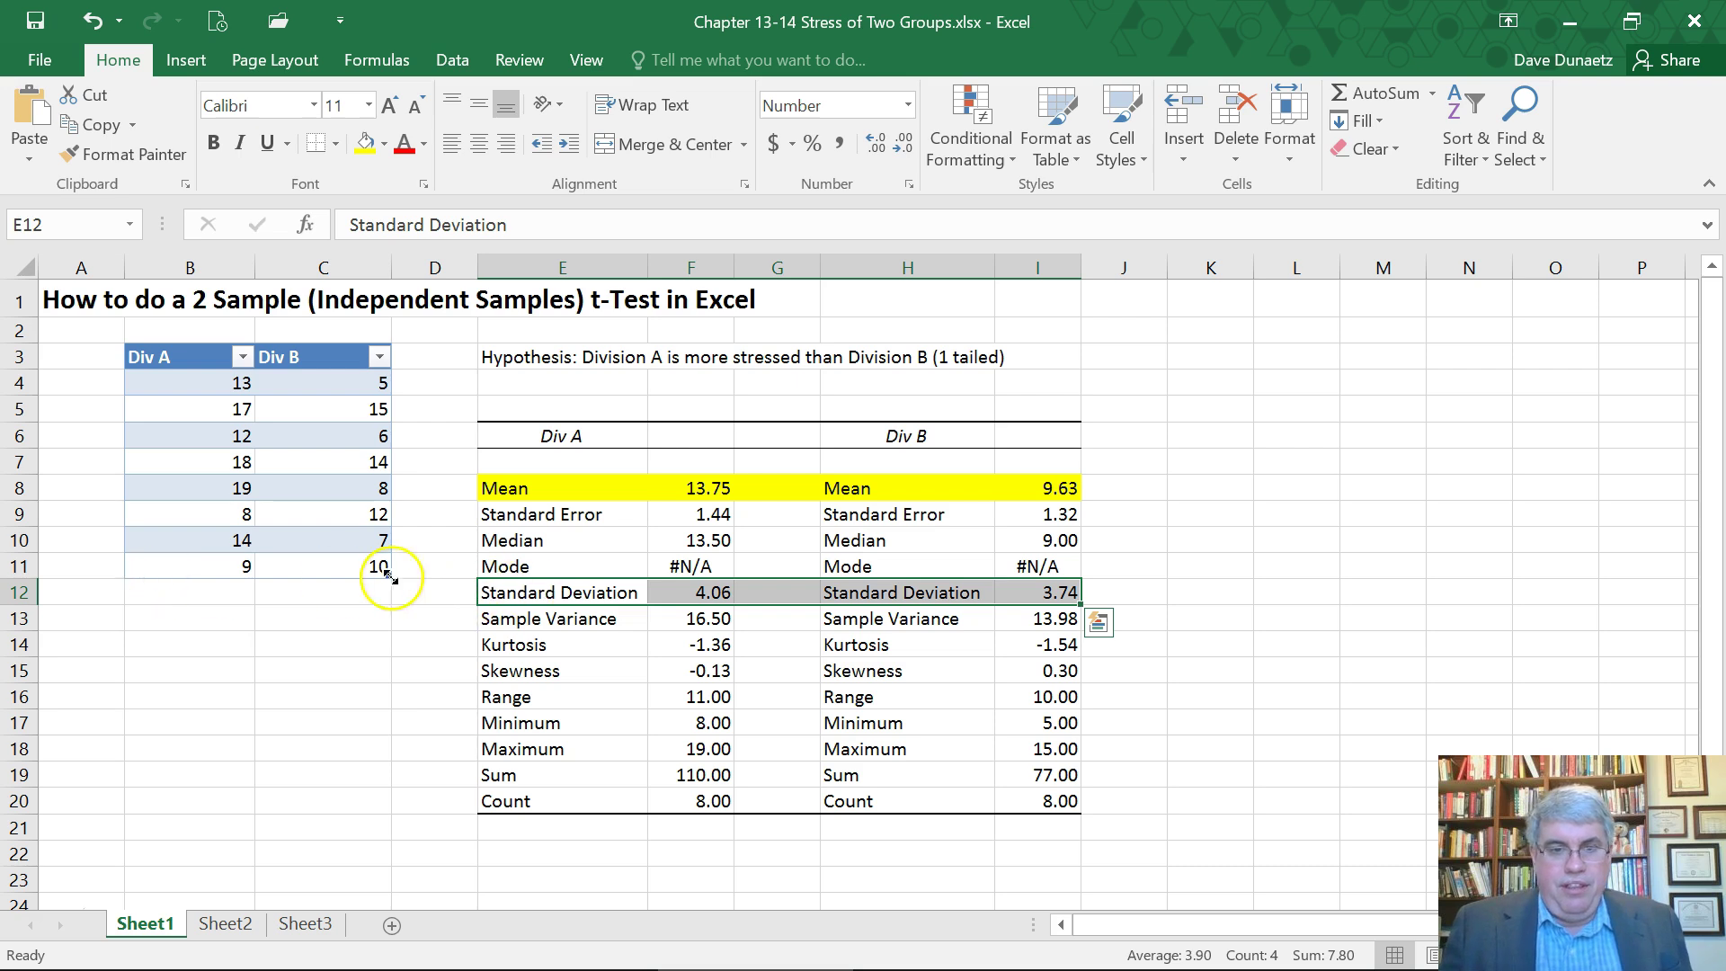
{"action": "left_click", "coordinate": [363, 144]}
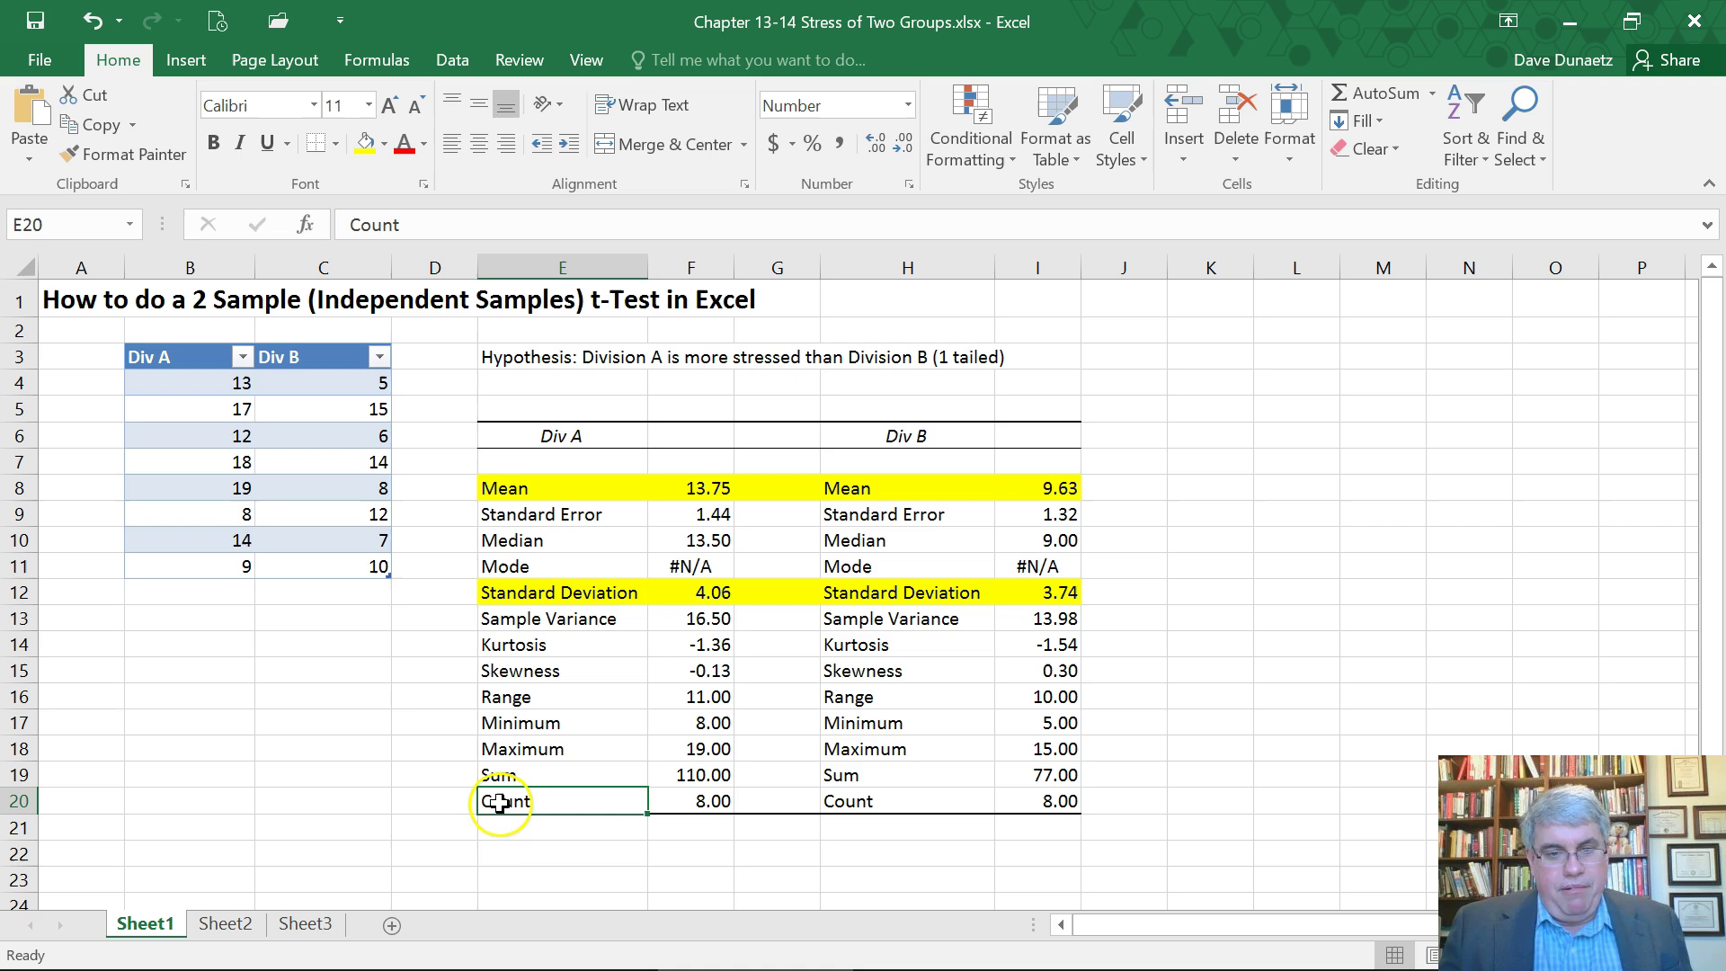
{"action": "left_click_drag", "start_coordinate": [562, 801], "coordinate": [1037, 801]}
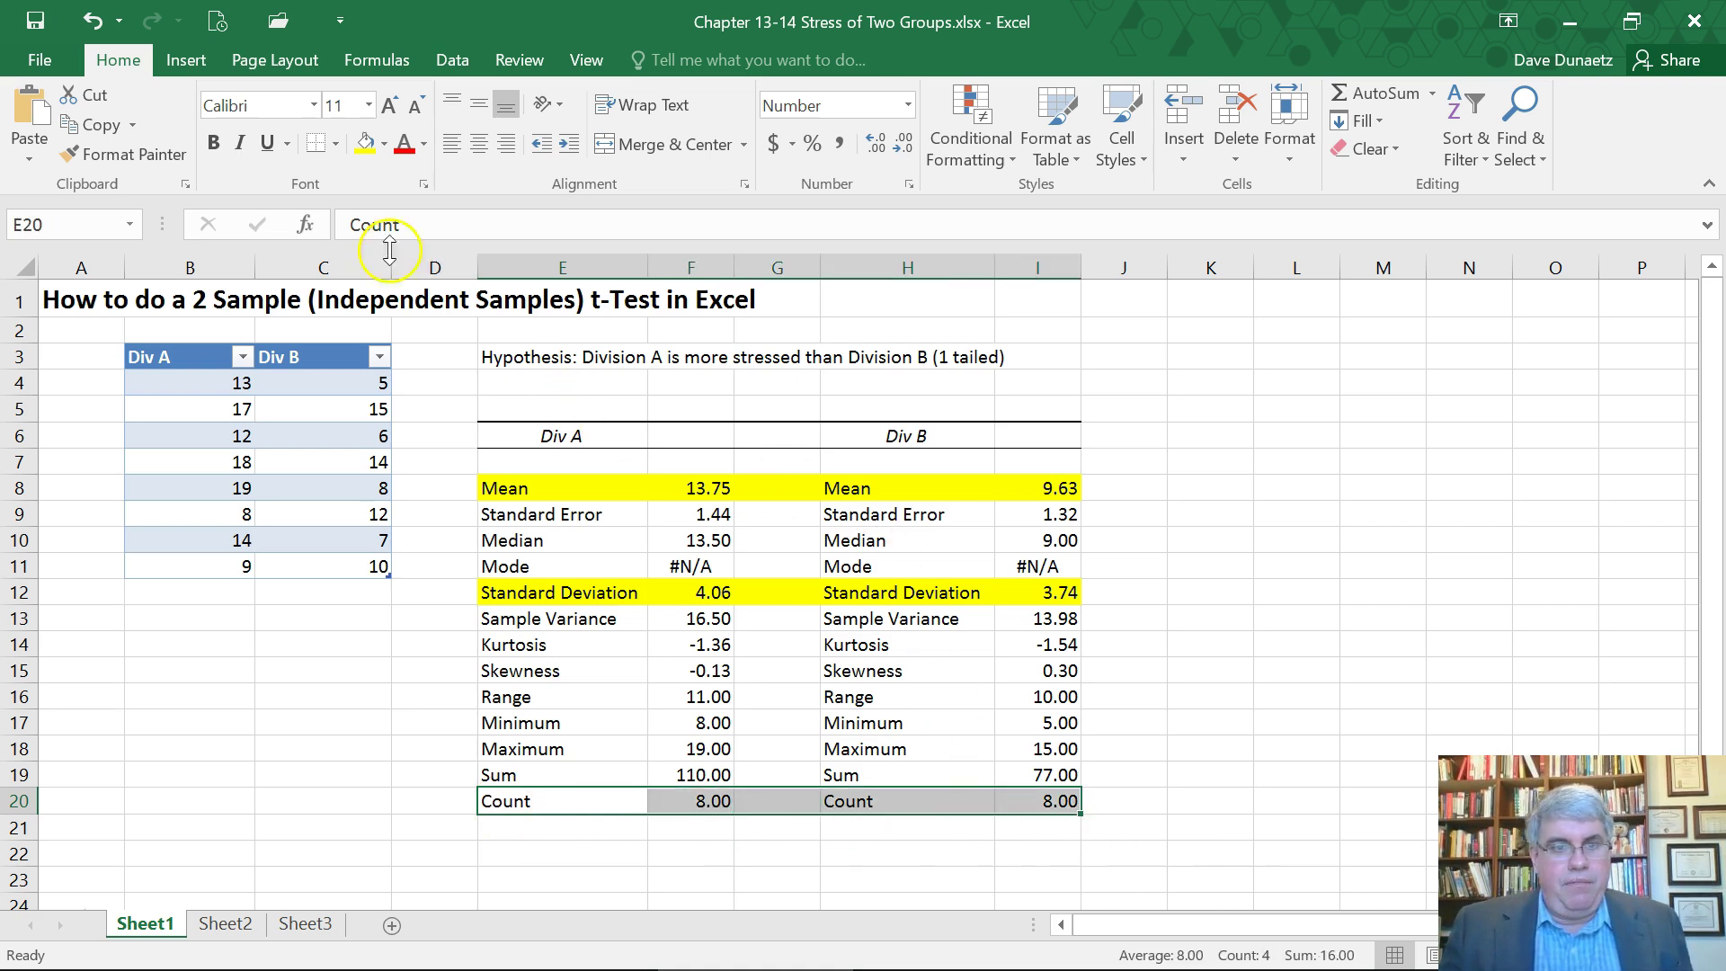
{"action": "left_click", "coordinate": [370, 145]}
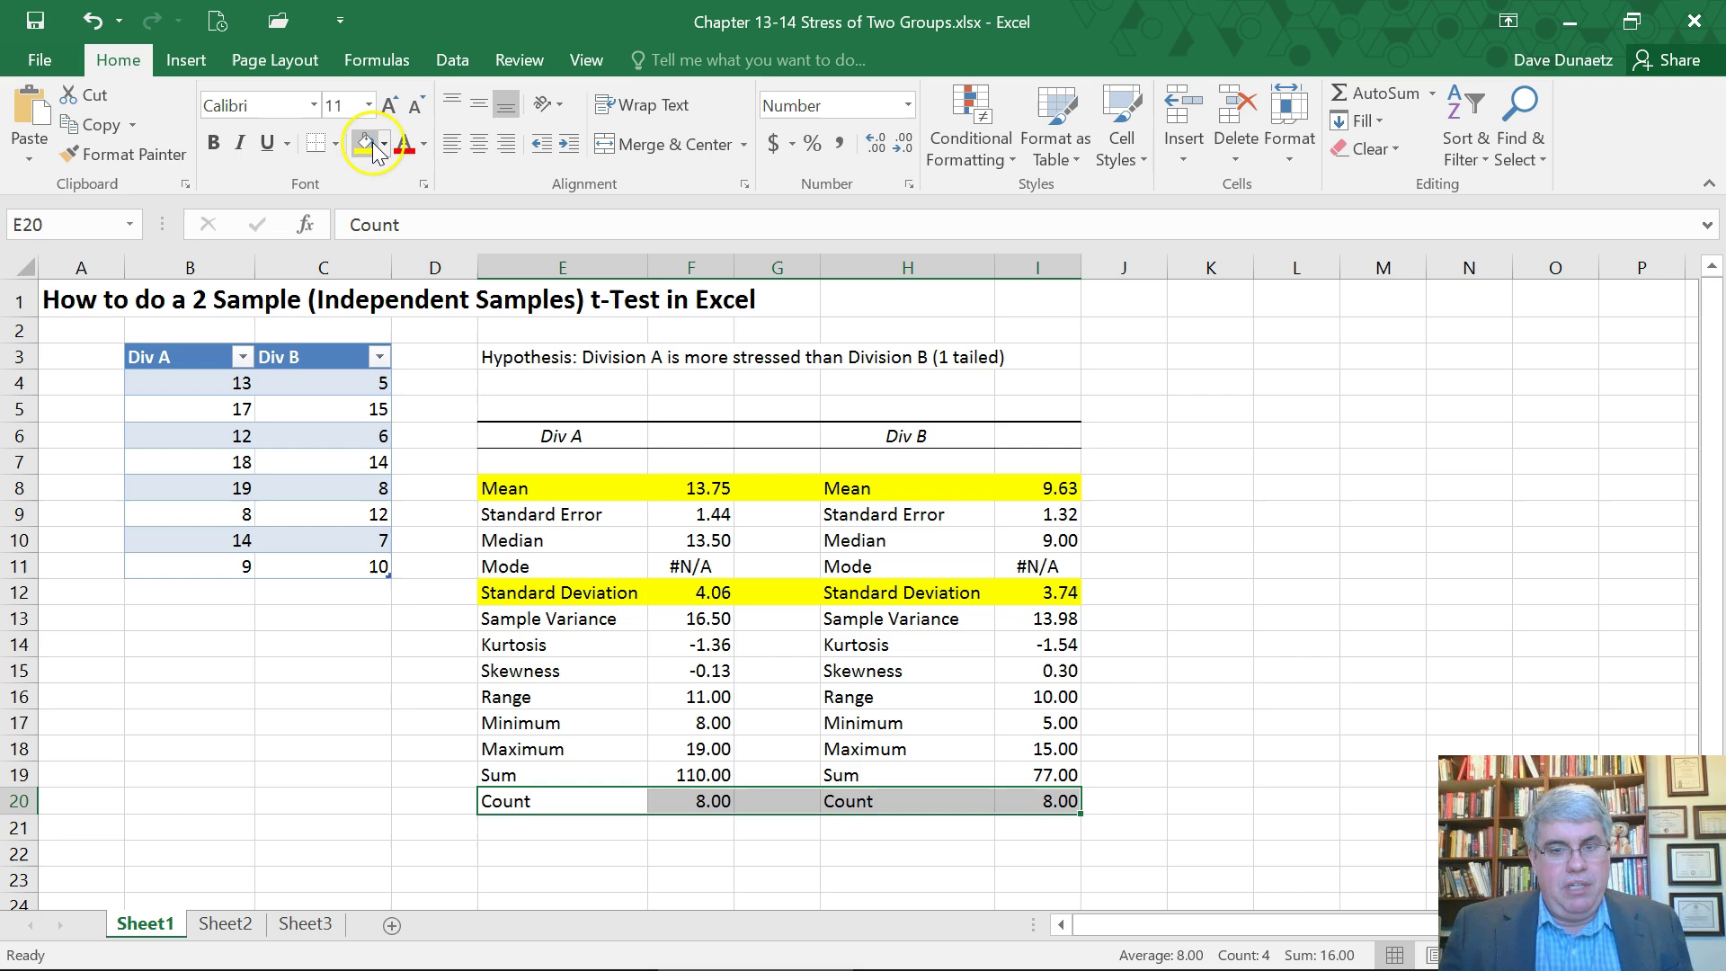
{"action": "left_click", "coordinate": [1213, 565]}
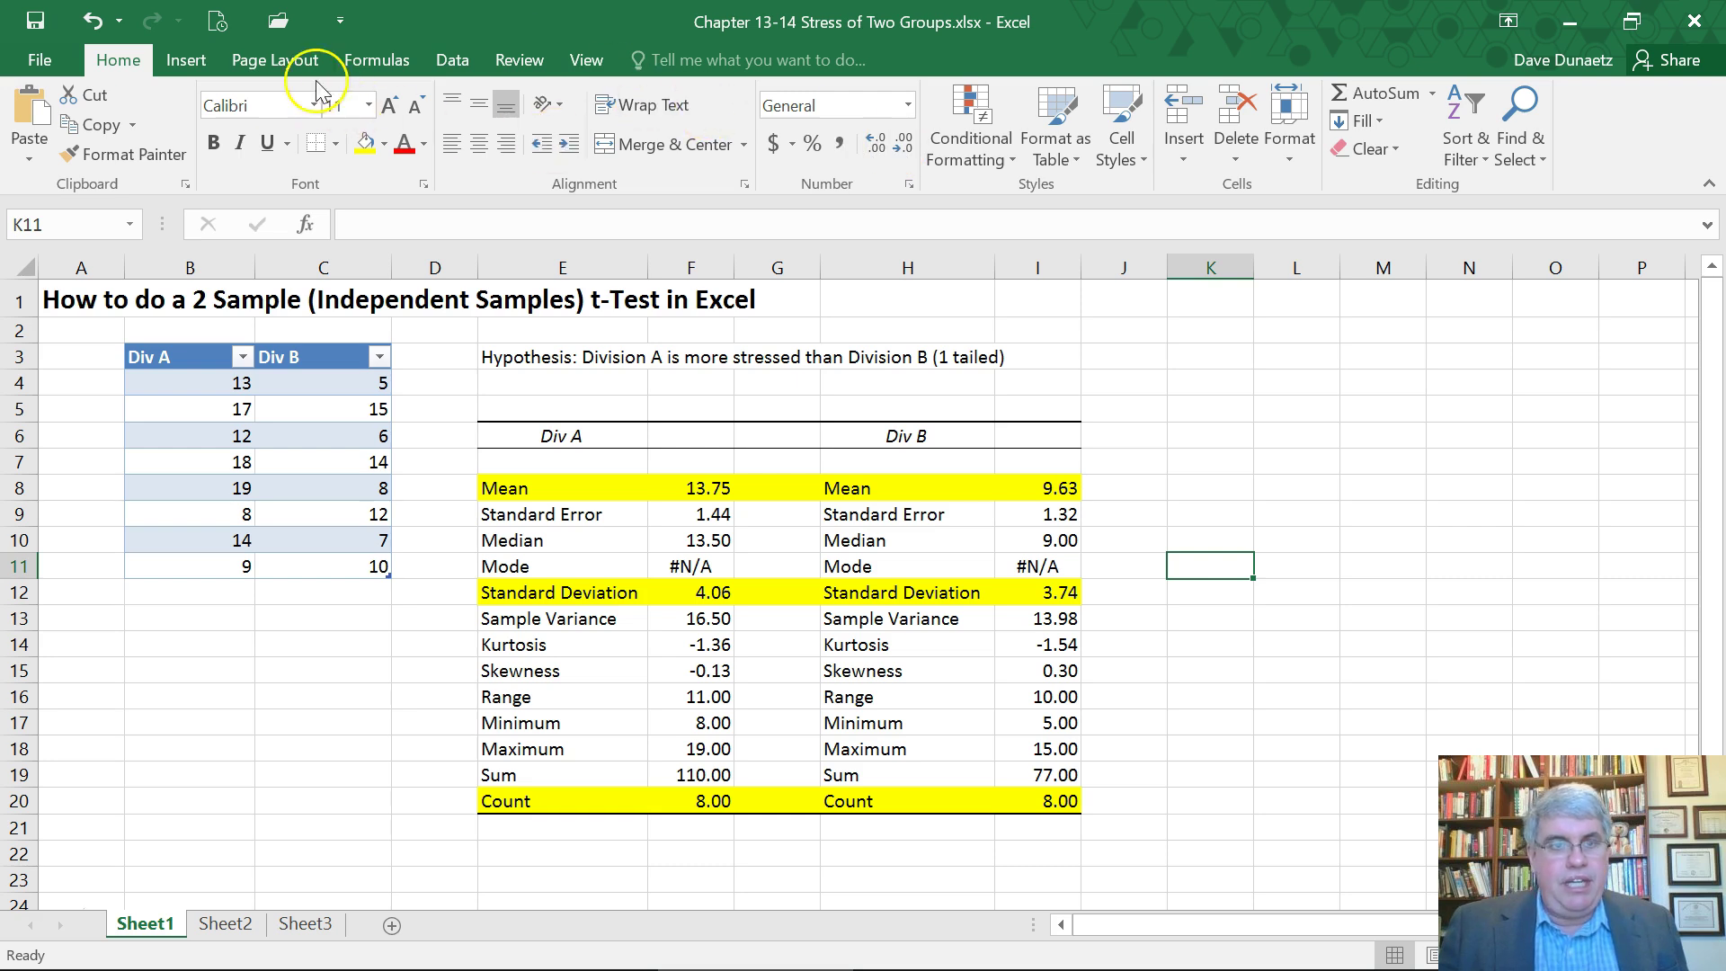
Step: Choose t-Test: Two-Sample Assuming Equal Variances from the Data Analysis list
{"action": "left_click", "coordinate": [454, 57]}
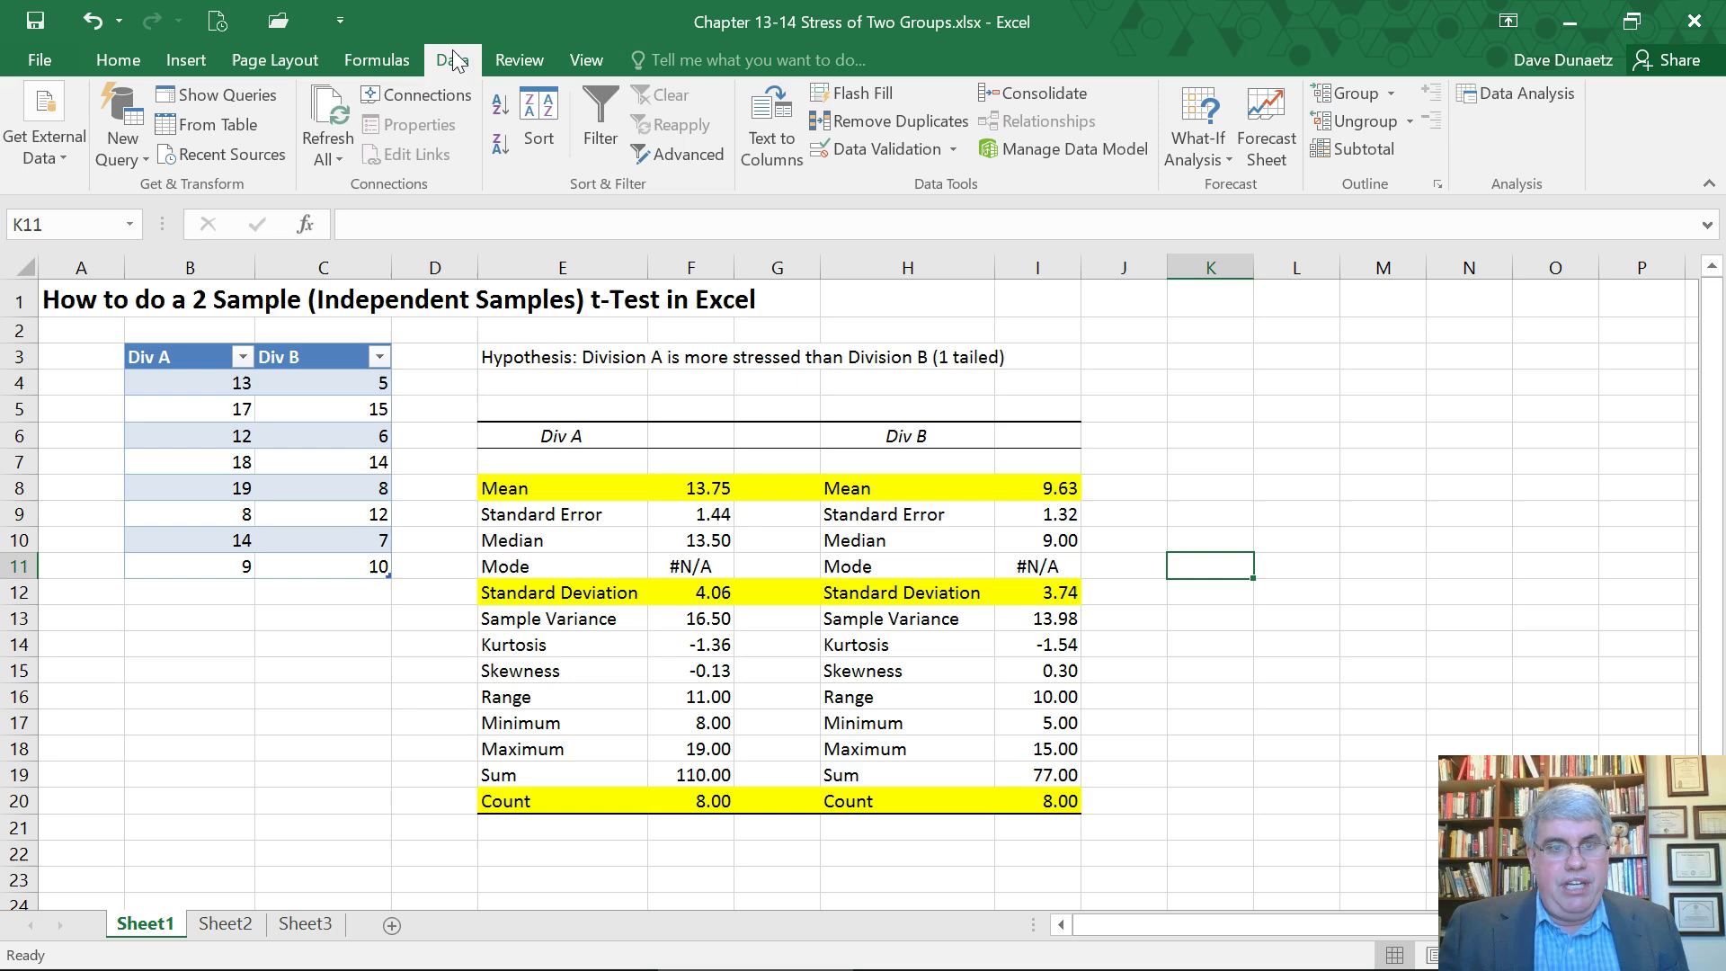
{"action": "left_click", "coordinate": [1551, 94]}
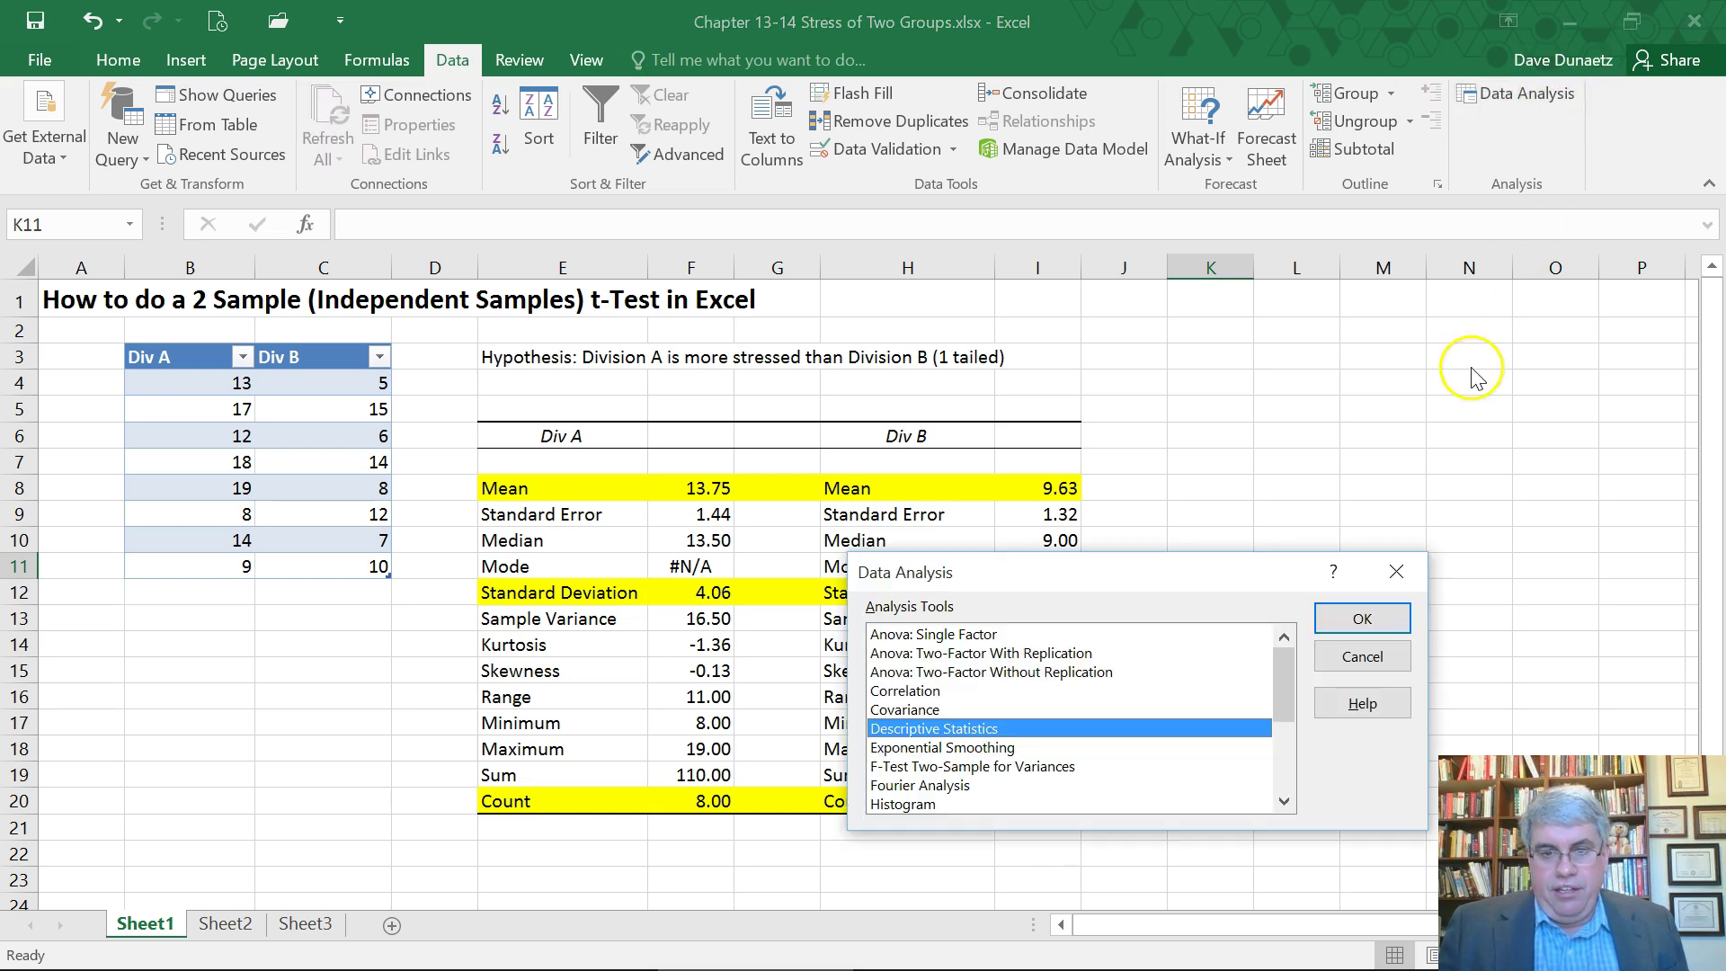
{"action": "left_click_drag", "start_coordinate": [1285, 667], "coordinate": [1283, 733]}
{"action": "scroll", "coordinate": [1249, 742], "scroll_direction": "down", "scroll_amount": 1}
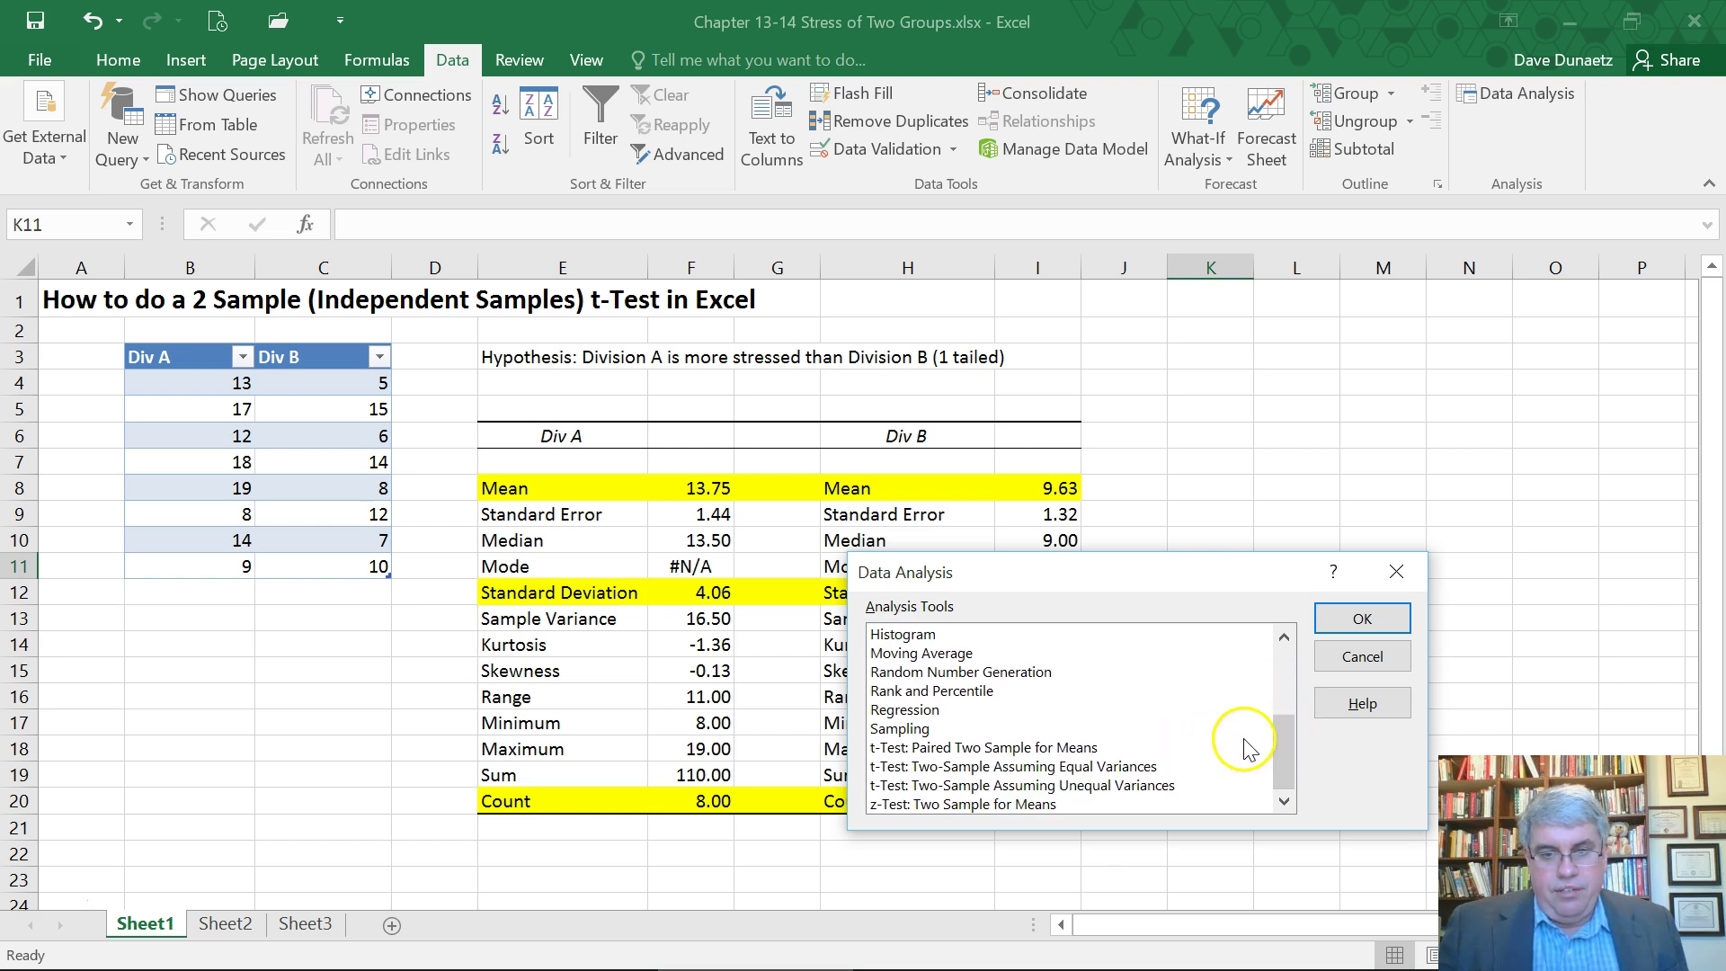
{"action": "left_click", "coordinate": [918, 770]}
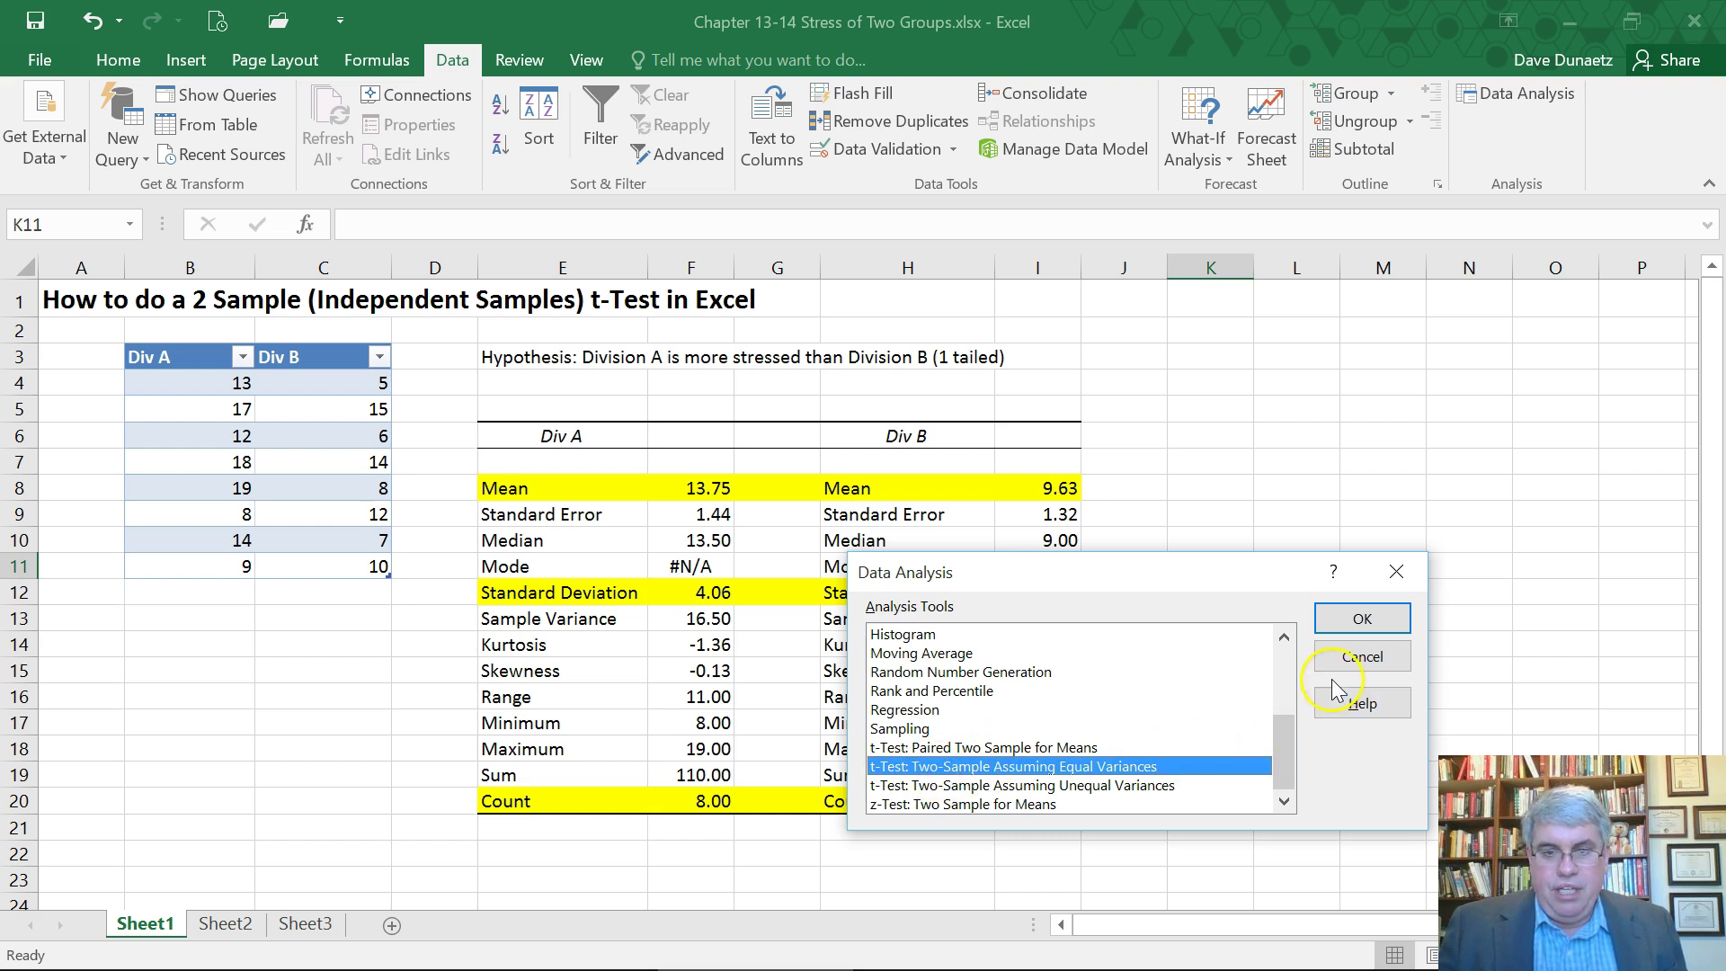
{"action": "left_click", "coordinate": [1363, 620]}
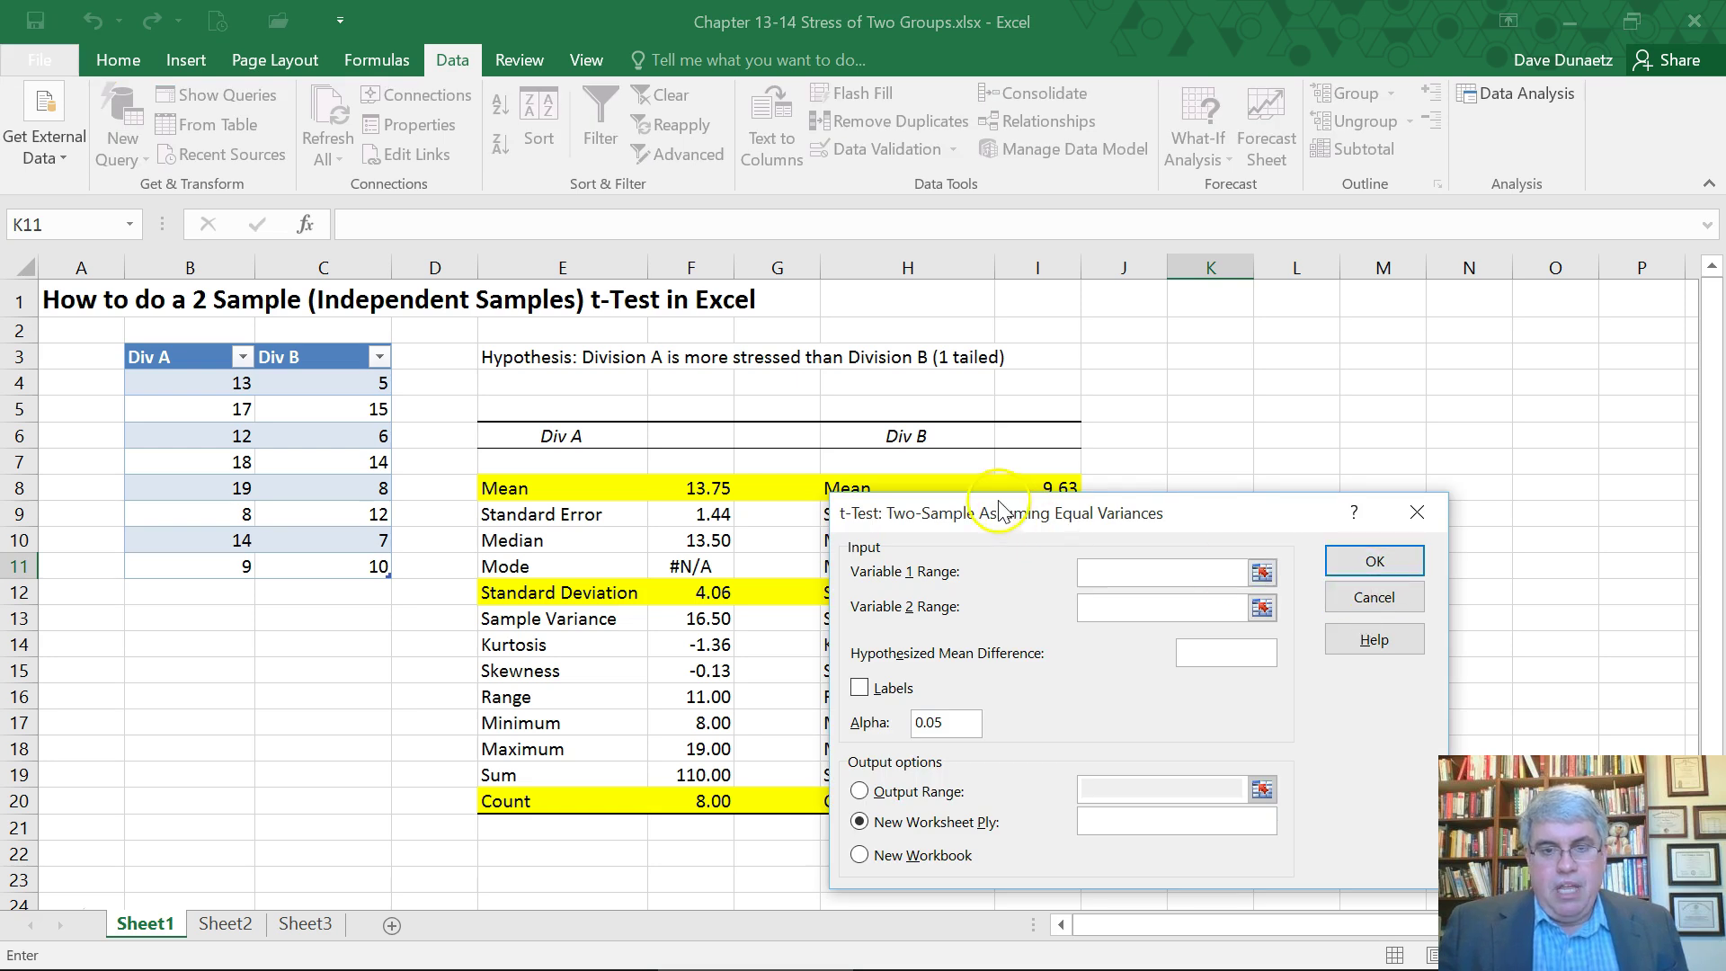
Step: Set Variable 1 Range to B3:B11 and Variable 2 Range to C3:C11
{"action": "left_click", "coordinate": [171, 358]}
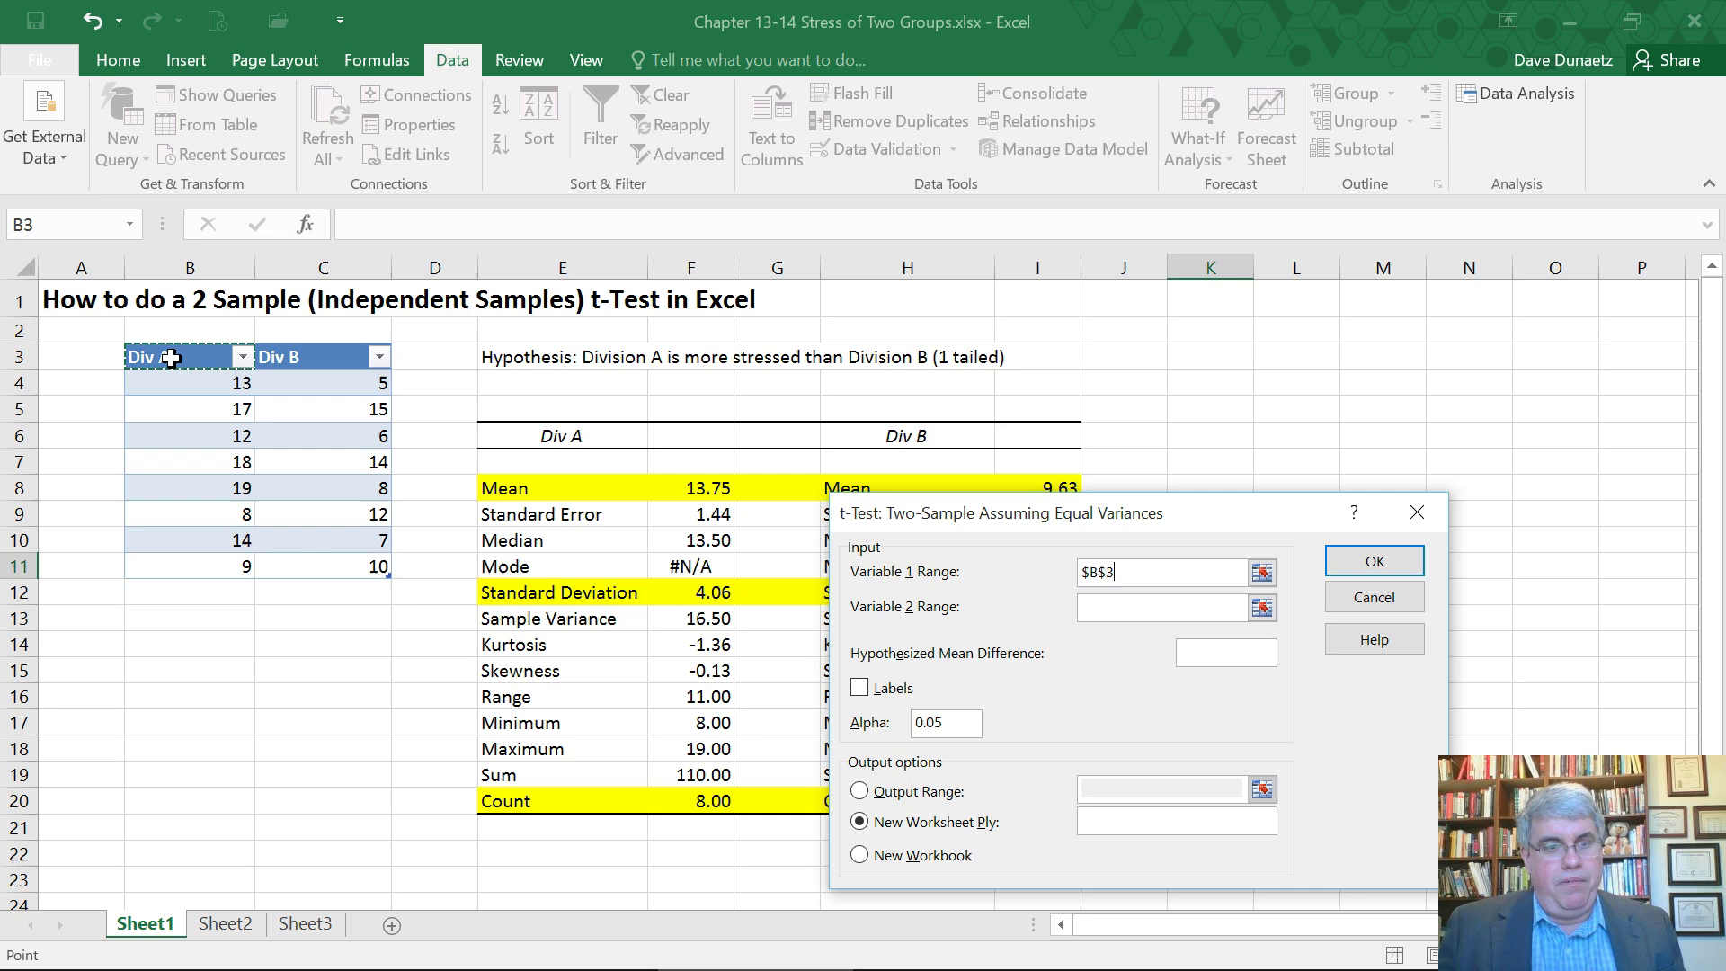
{"action": "key", "text": "shift+Down"}
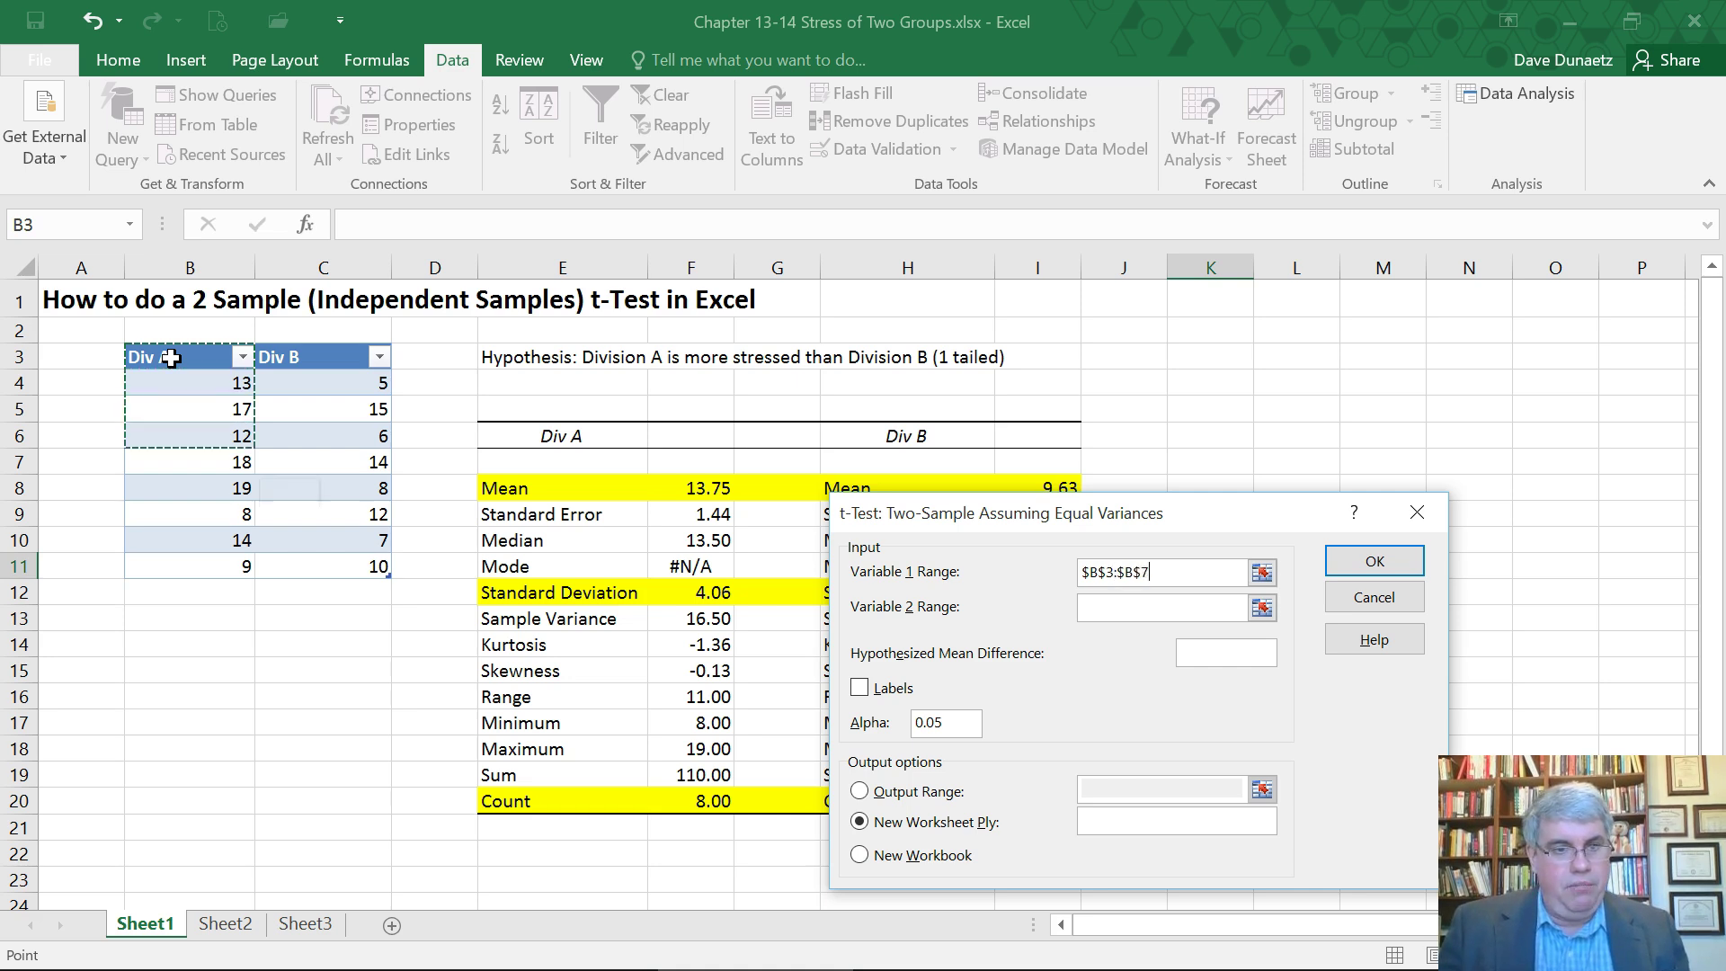
{"action": "key", "text": "shift+Down"}
{"action": "key", "text": "shift+Down"}
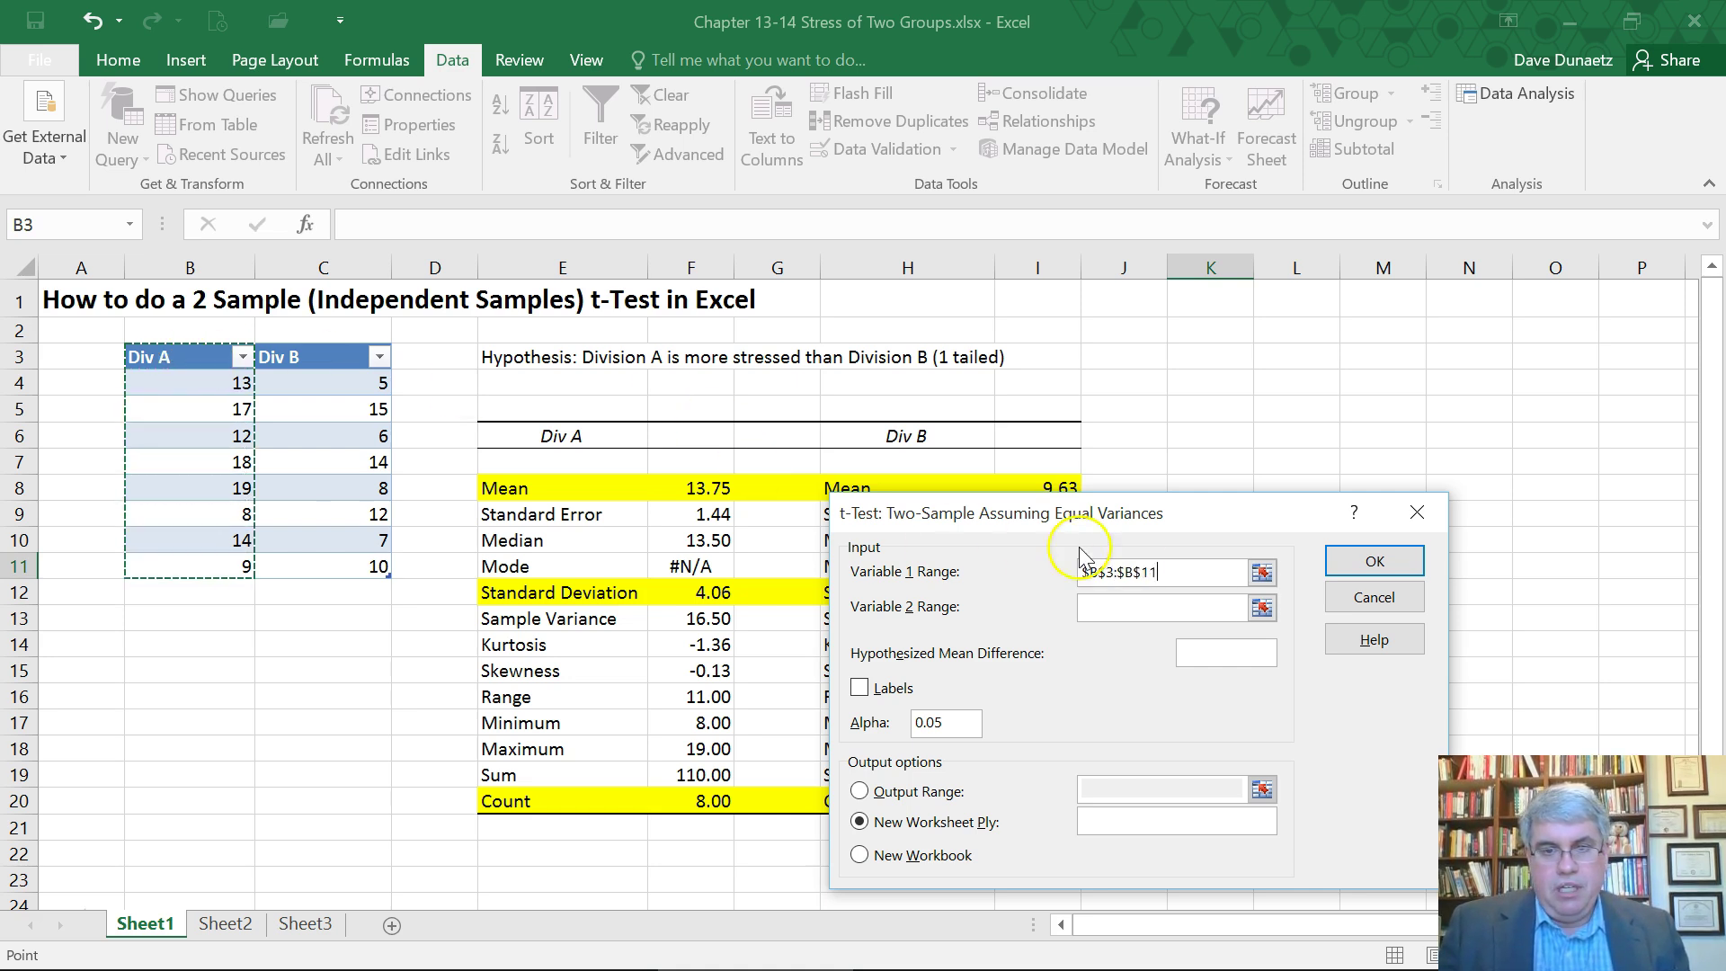
{"action": "left_click", "coordinate": [1155, 605]}
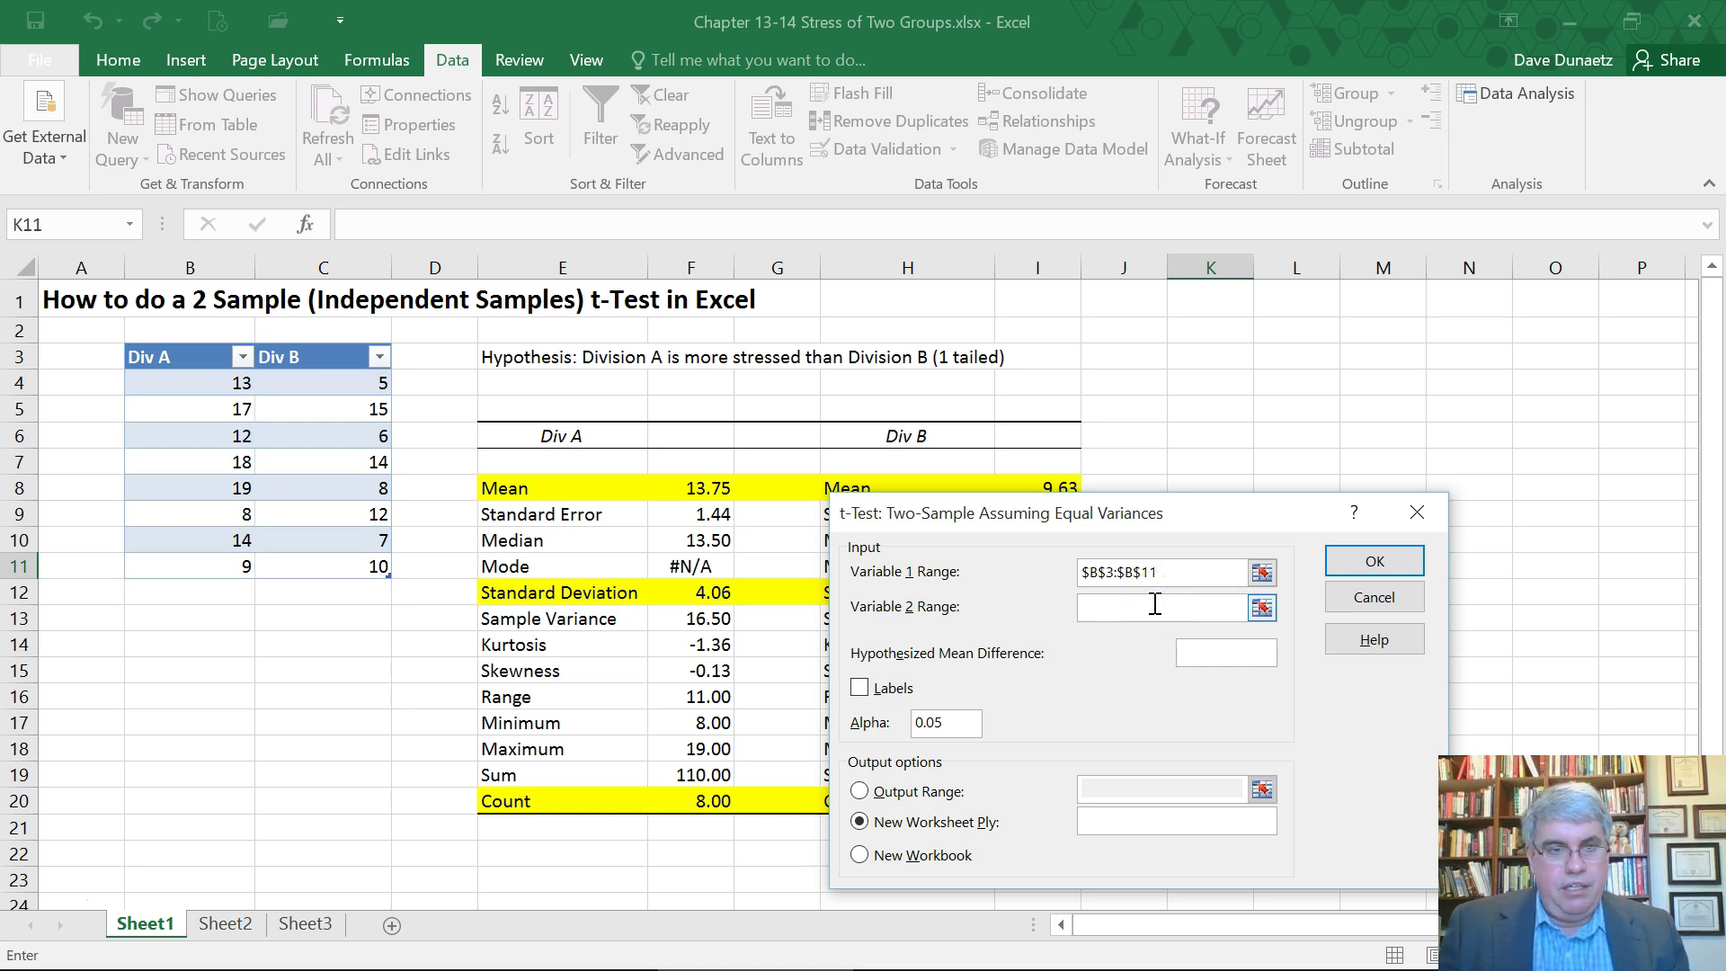
{"action": "left_click", "coordinate": [337, 352]}
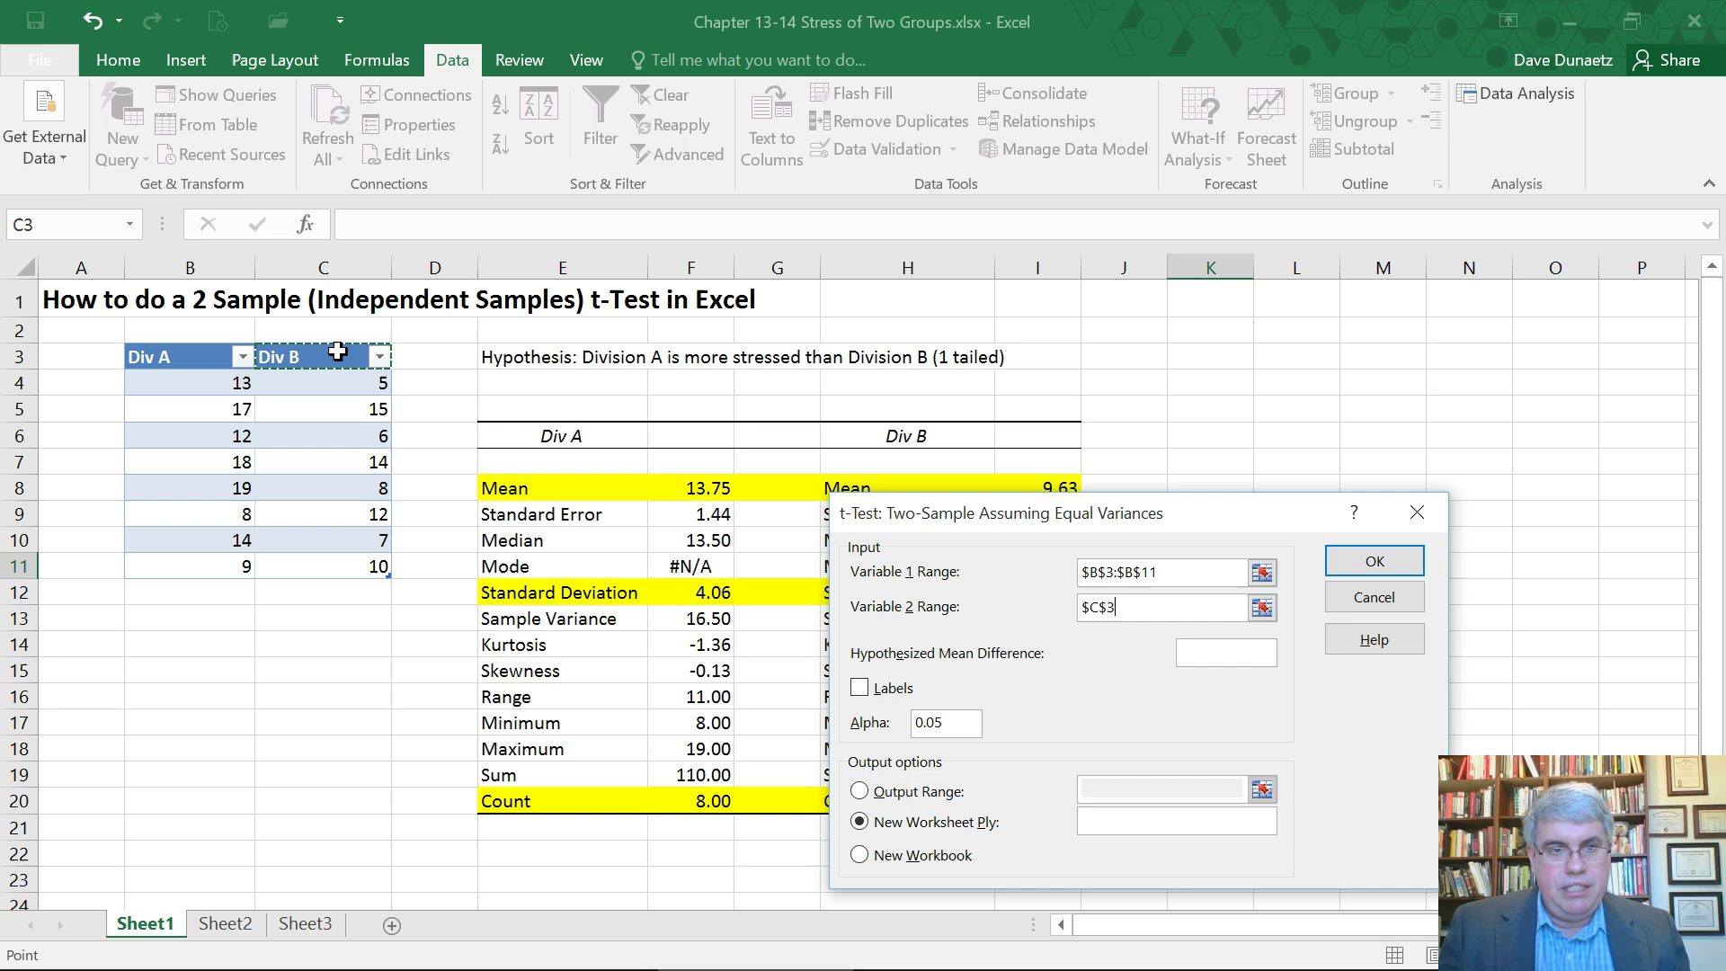
{"action": "key", "text": "shift+Down"}
{"action": "key", "text": "shift+Down"}
{"action": "key", "text": "shift+Down"}
{"action": "key", "text": "shift+Down"}
{"action": "key", "text": "shift+Down"}
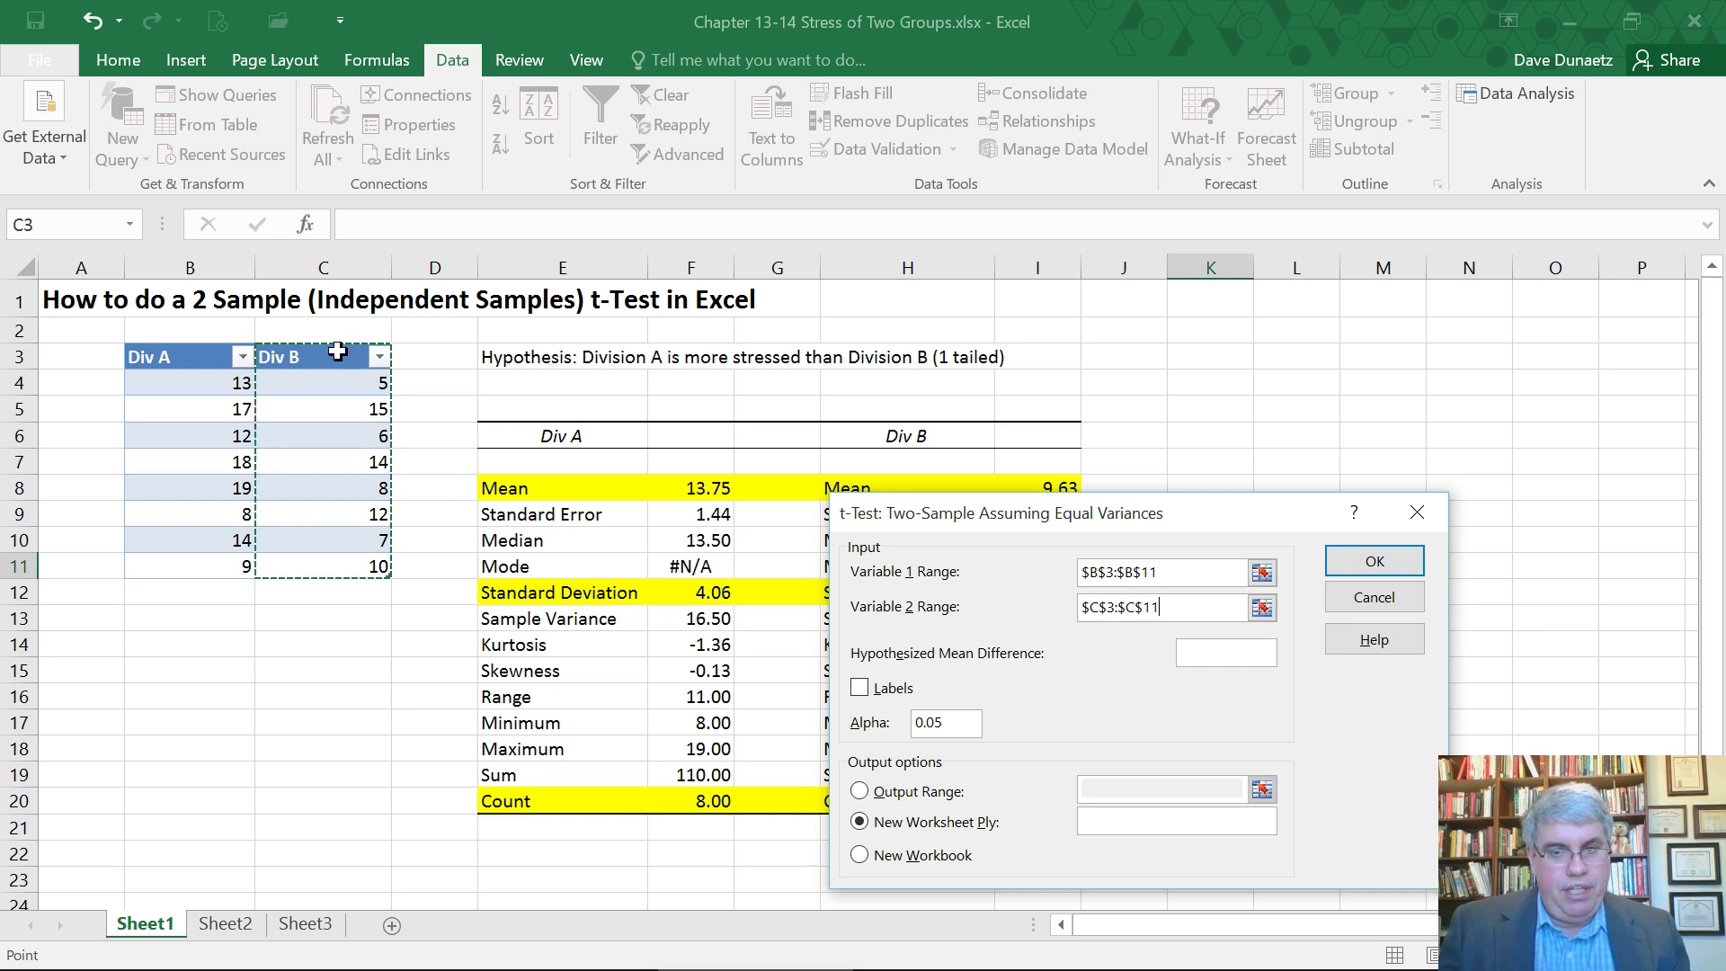
Step: Tick Labels, set hypothesized mean difference 0, output to K3, and run the t-test
{"action": "left_click", "coordinate": [860, 691]}
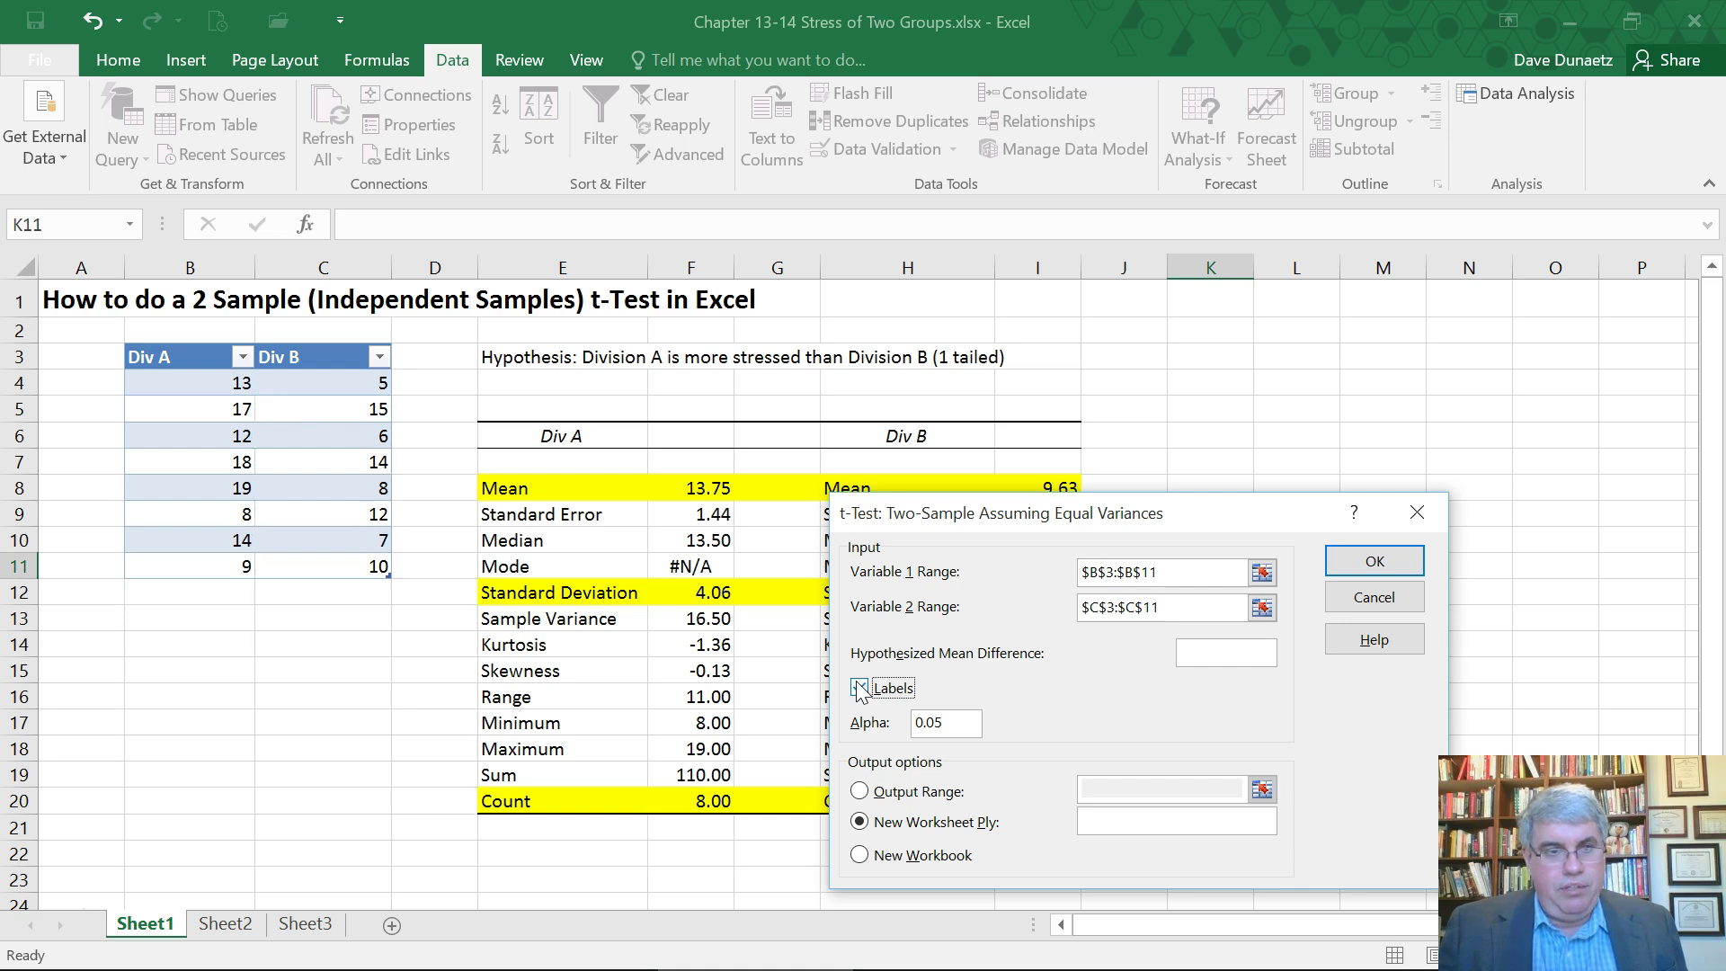
{"action": "left_click", "coordinate": [1266, 651]}
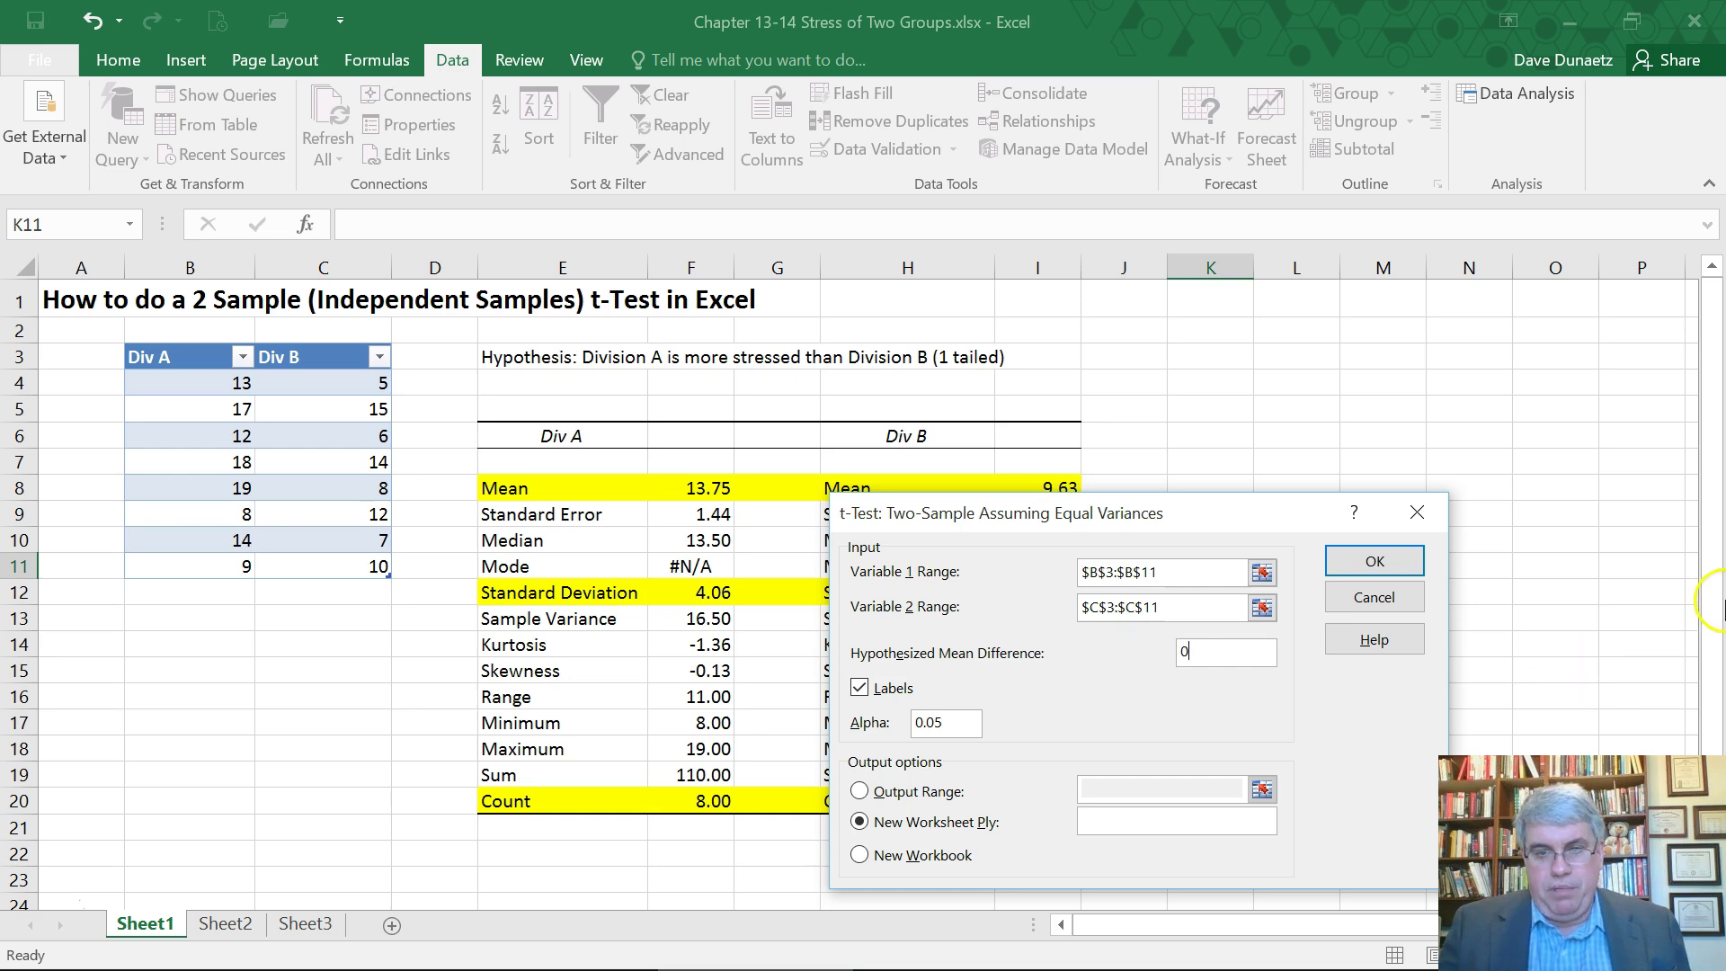
{"action": "left_click", "coordinate": [859, 792]}
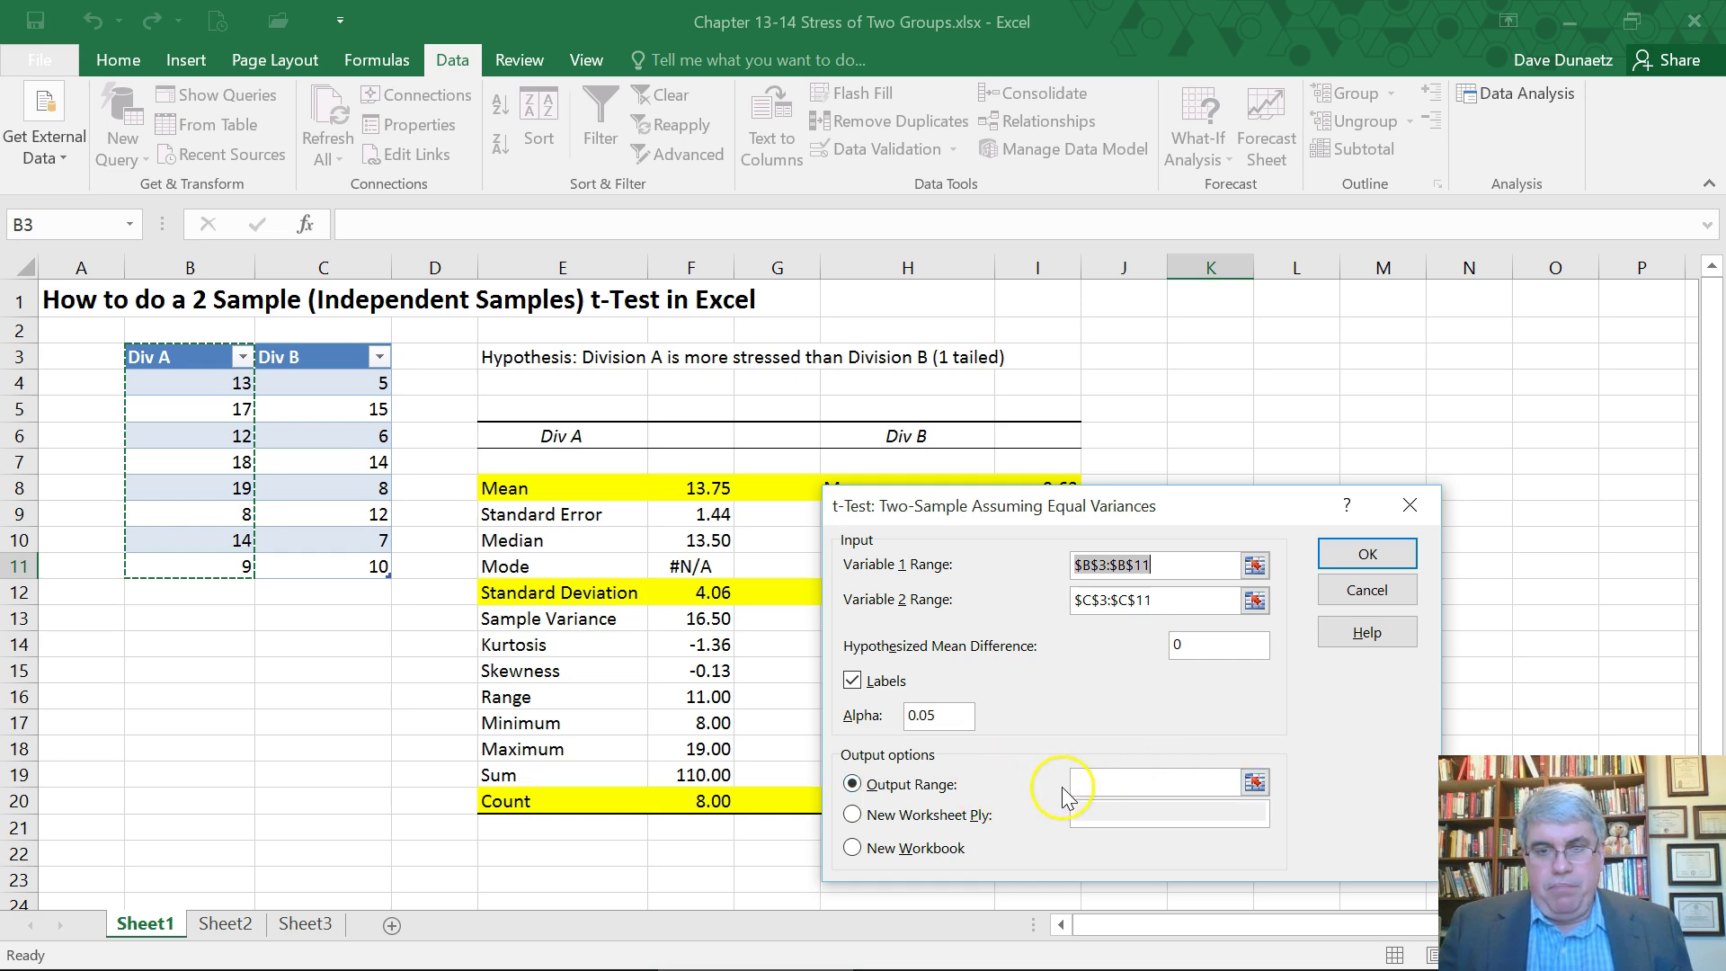
{"action": "left_click", "coordinate": [1094, 784]}
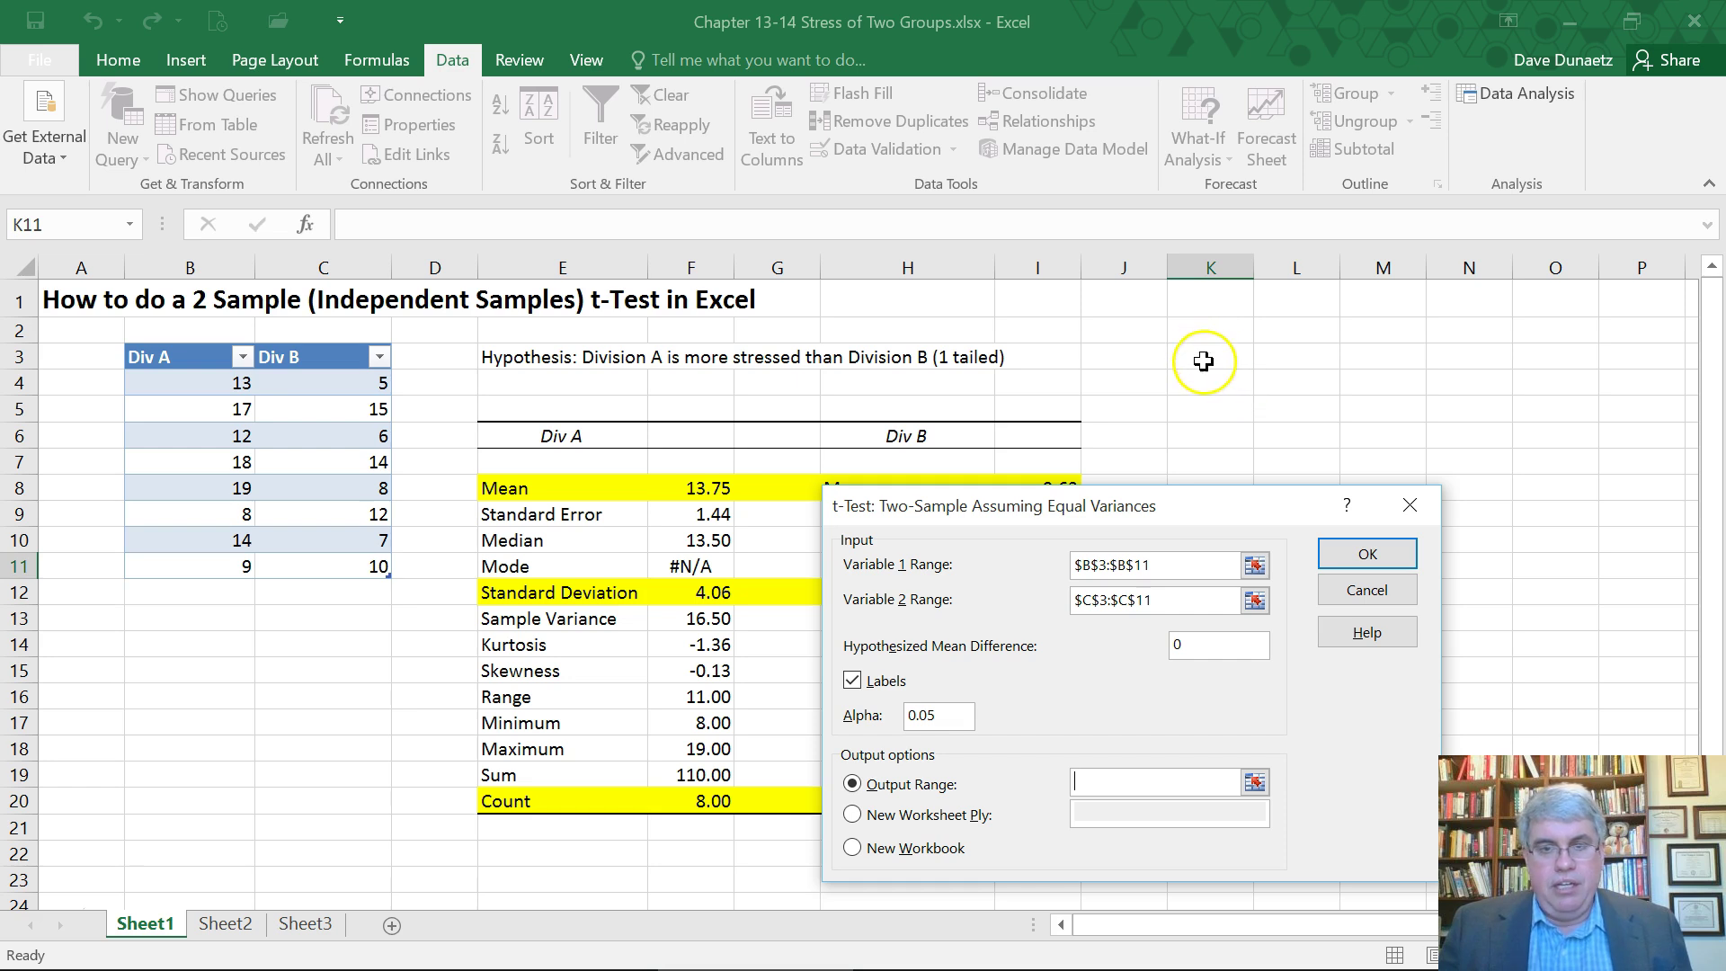
{"action": "left_click", "coordinate": [1379, 559]}
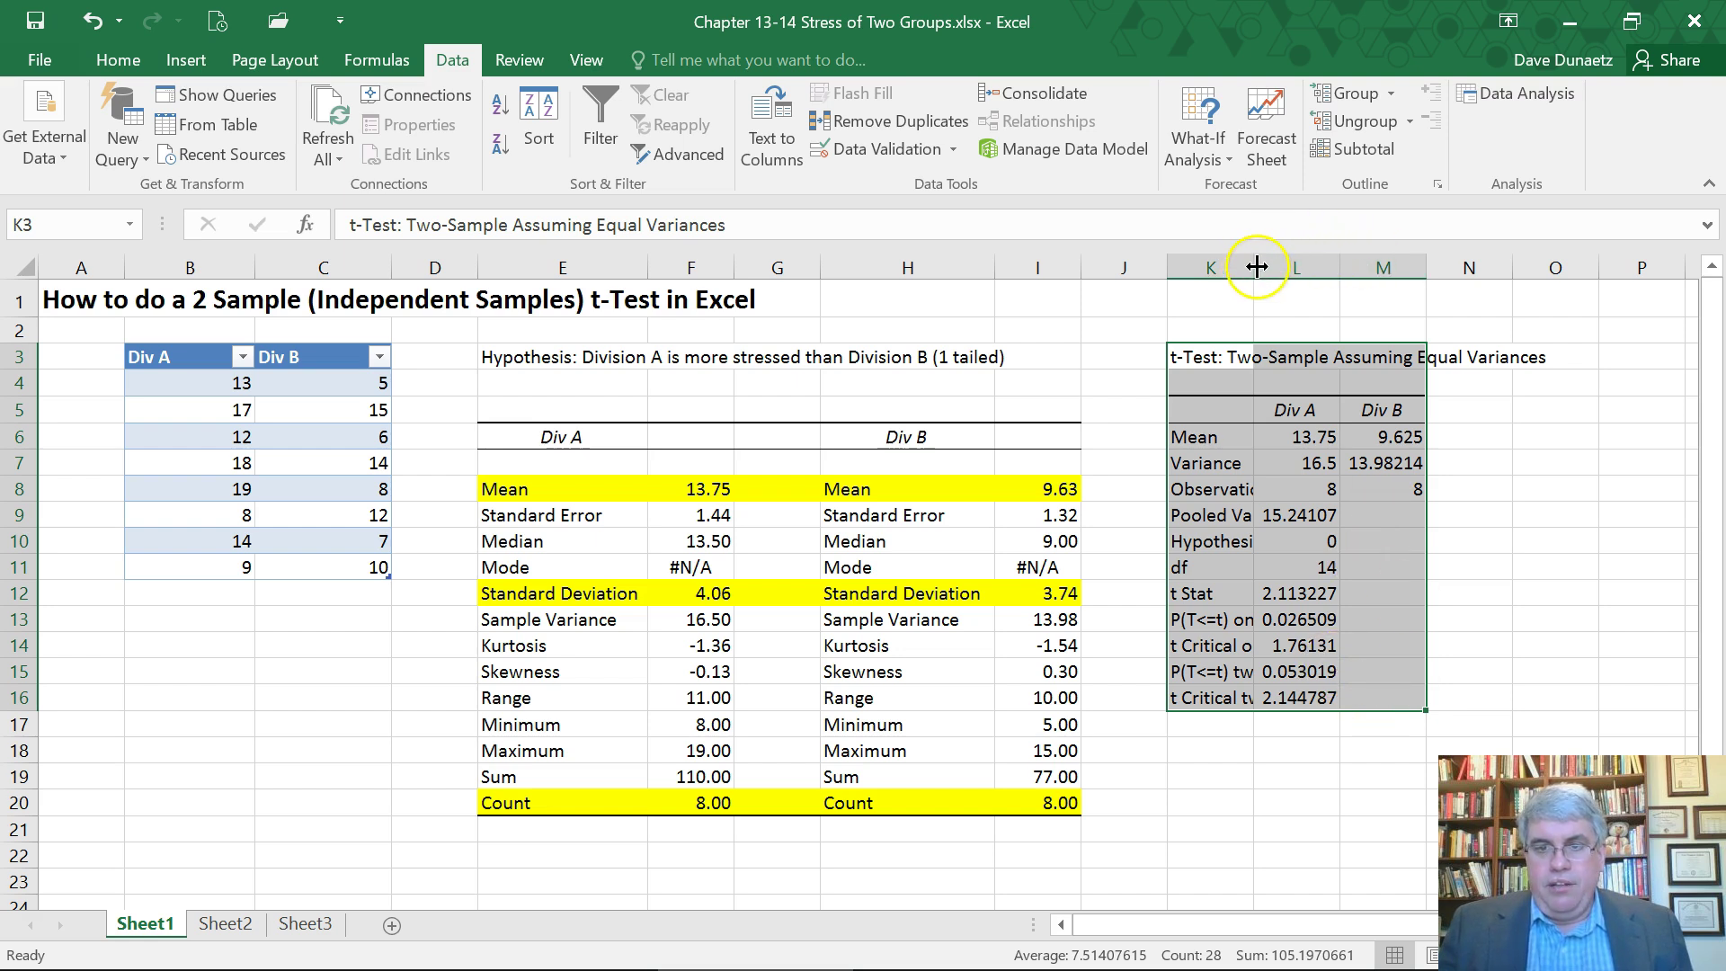
Step: Widen column K and format the t-test results as Number with two decimals
{"action": "left_click_drag", "start_coordinate": [1255, 268], "coordinate": [1383, 269]}
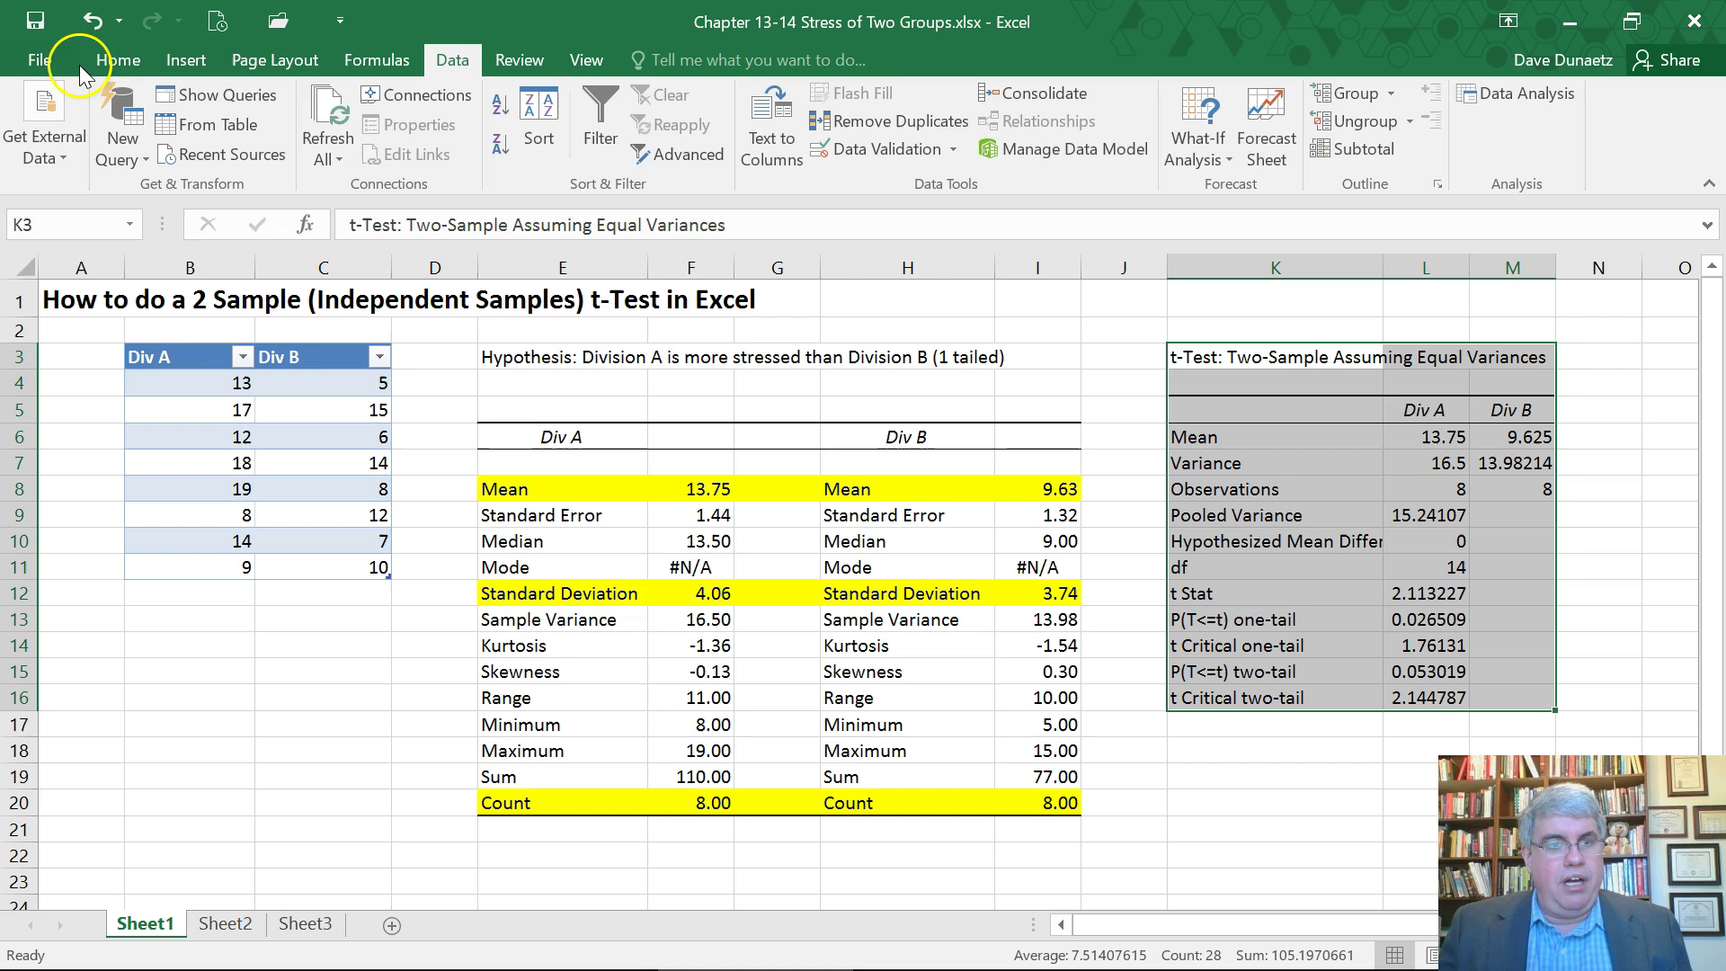
{"action": "left_click", "coordinate": [117, 60]}
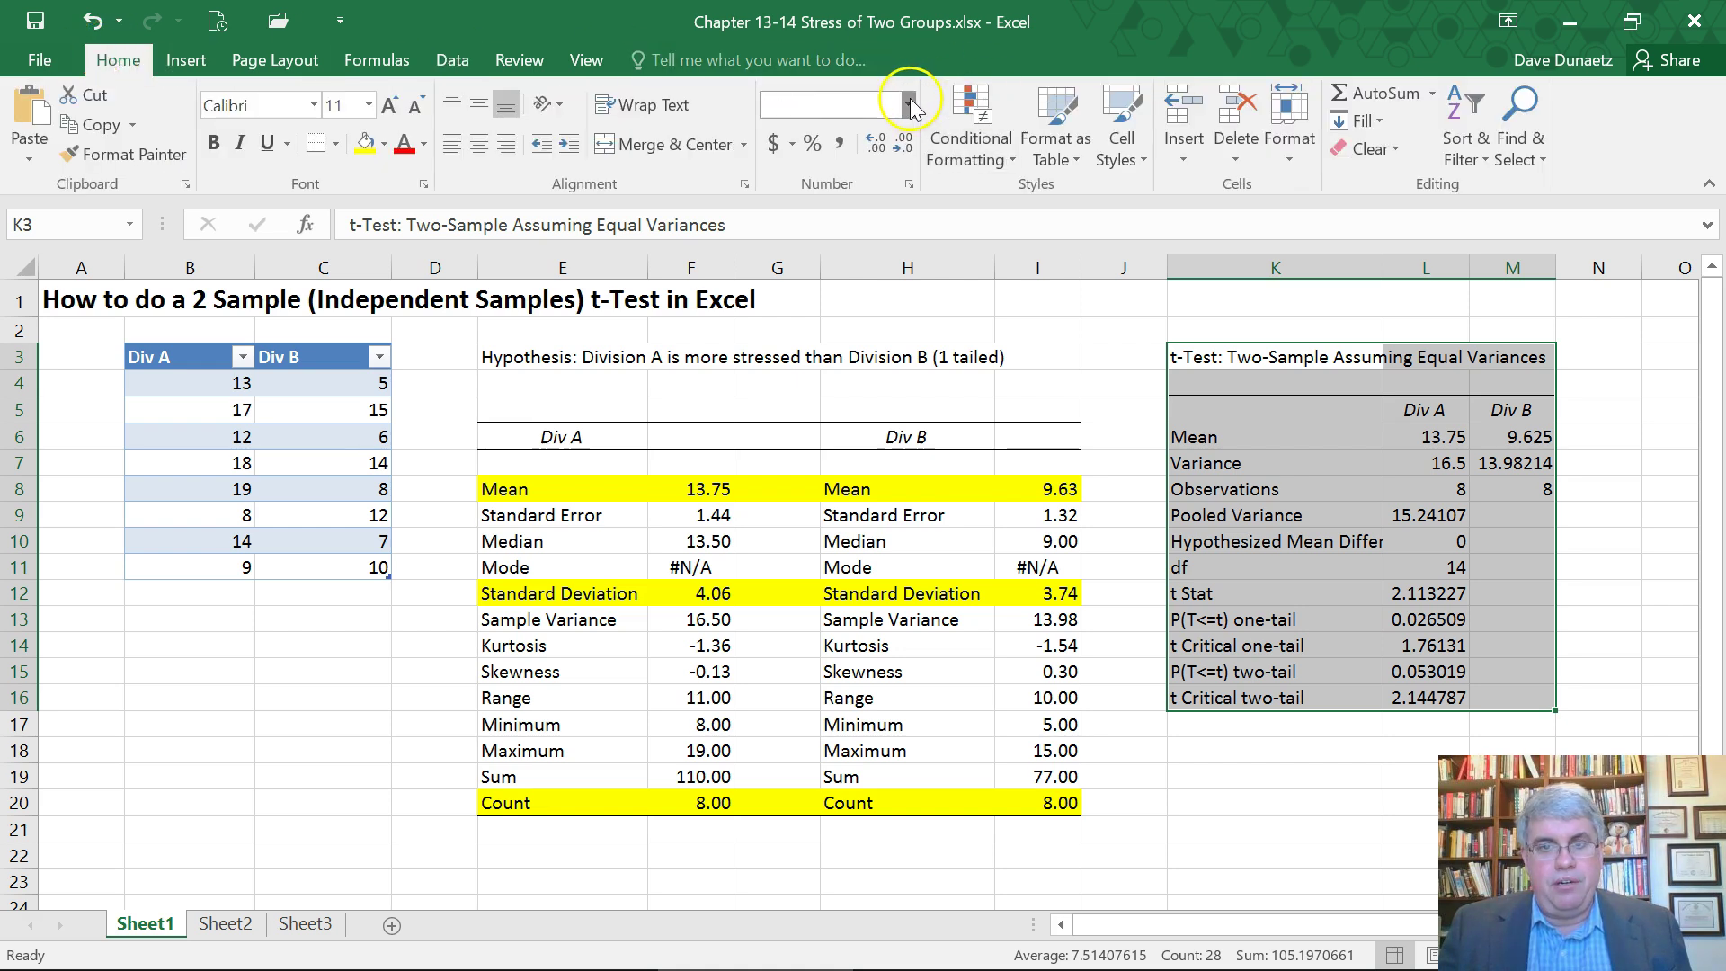
{"action": "left_click", "coordinate": [911, 106]}
{"action": "left_click", "coordinate": [893, 198]}
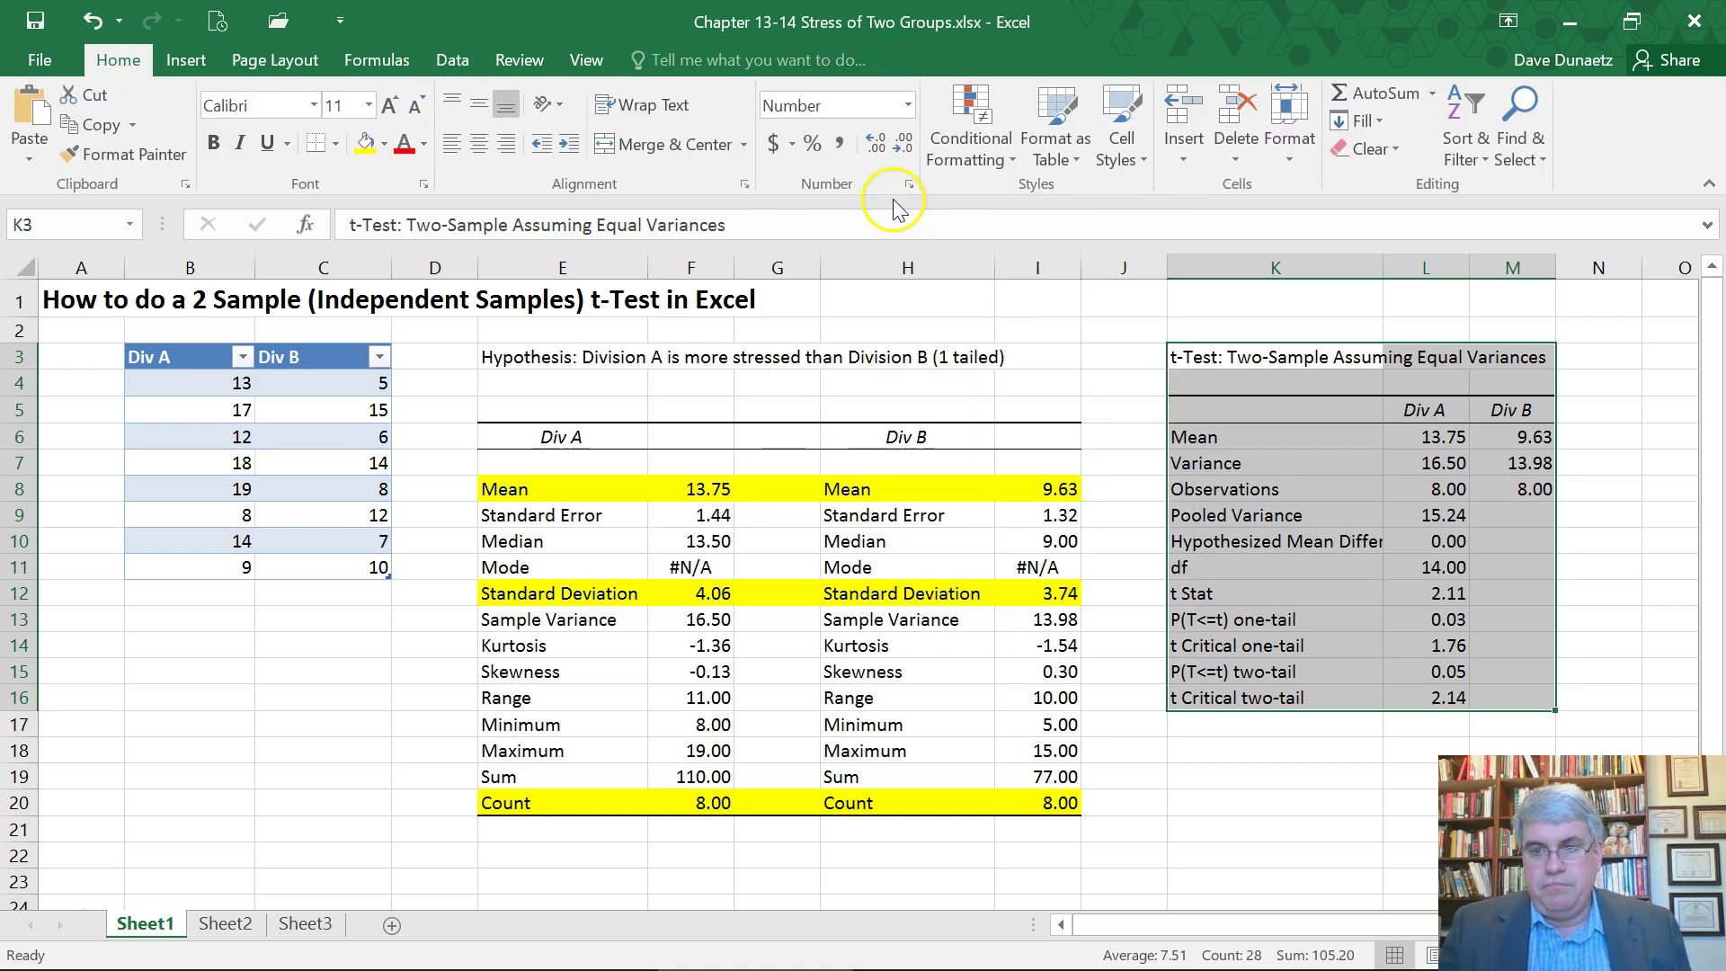
{"action": "left_click", "coordinate": [1454, 535]}
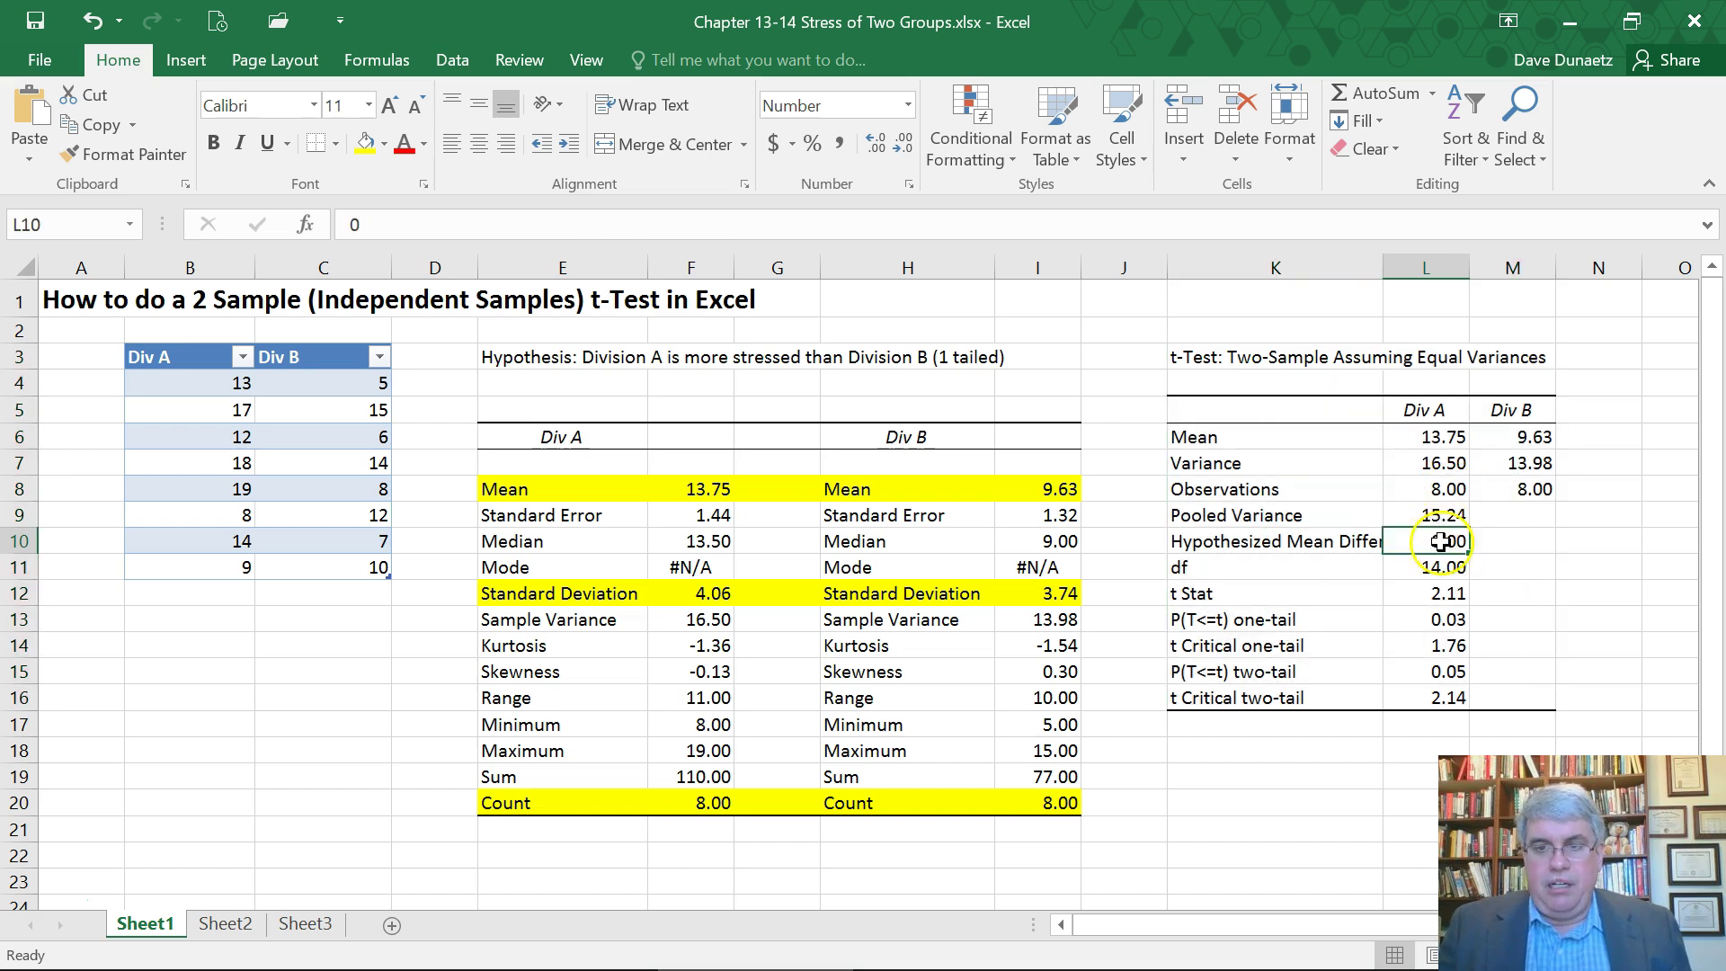
{"action": "left_click", "coordinate": [1289, 435]}
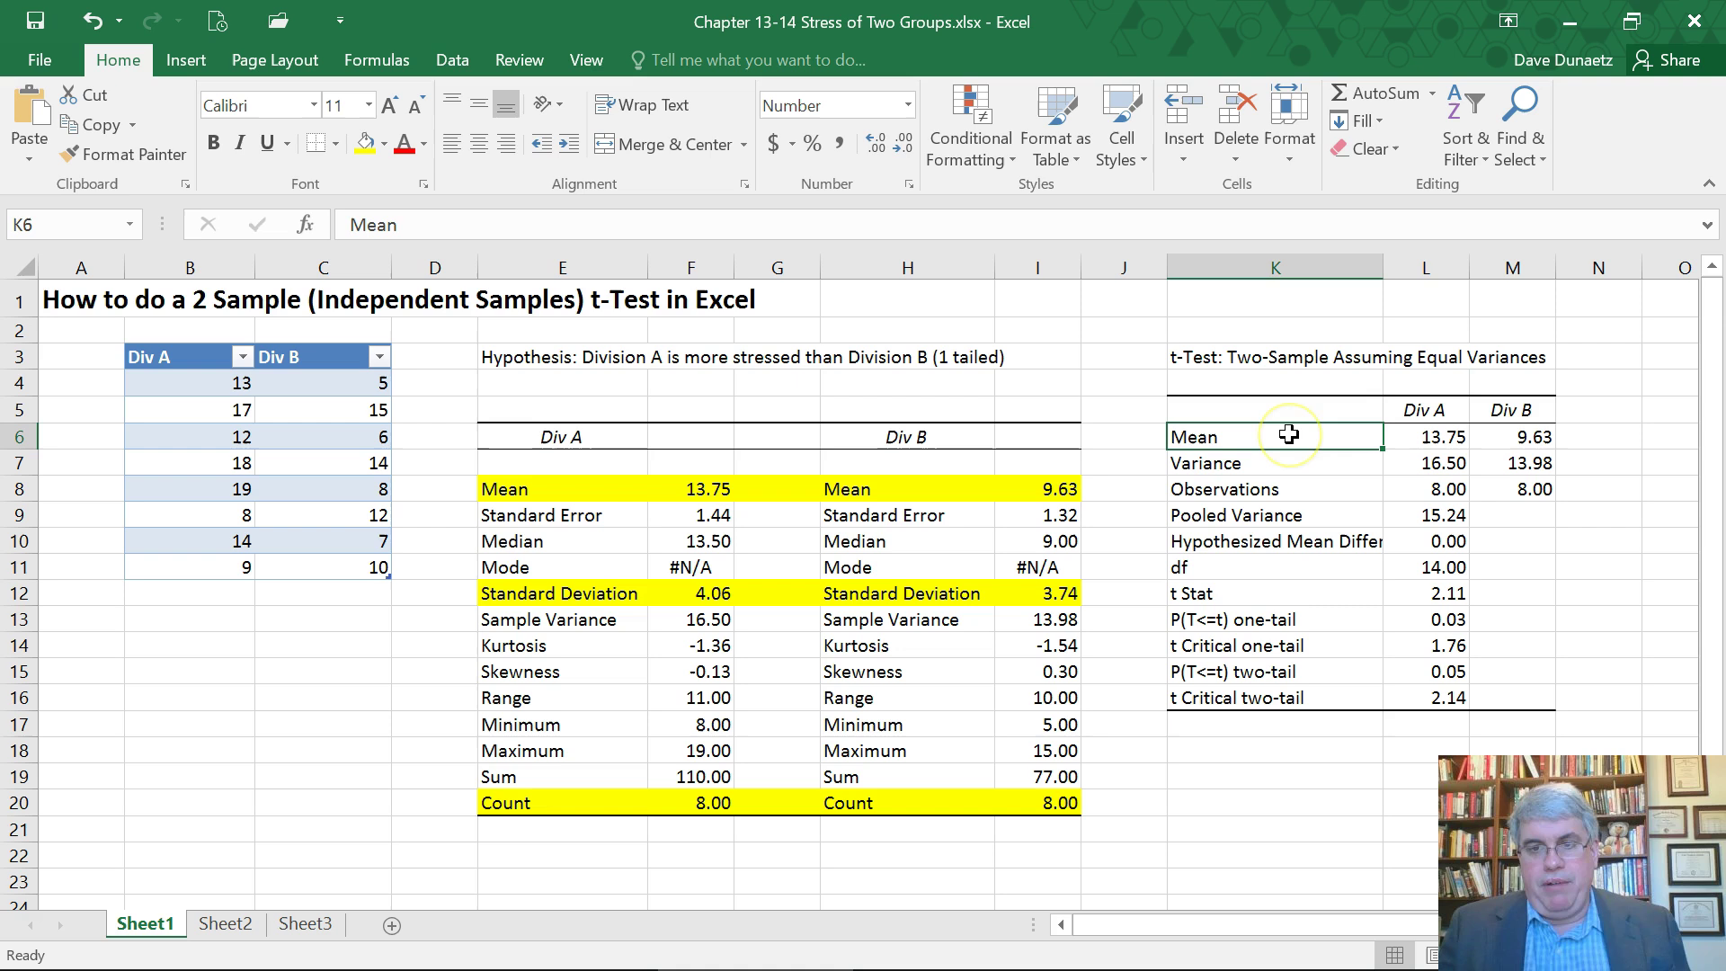
Step: Fill the t-test Mean, Observations and df rows yellow
{"action": "key", "text": "shift+Right"}
{"action": "key", "text": "shift+Right"}
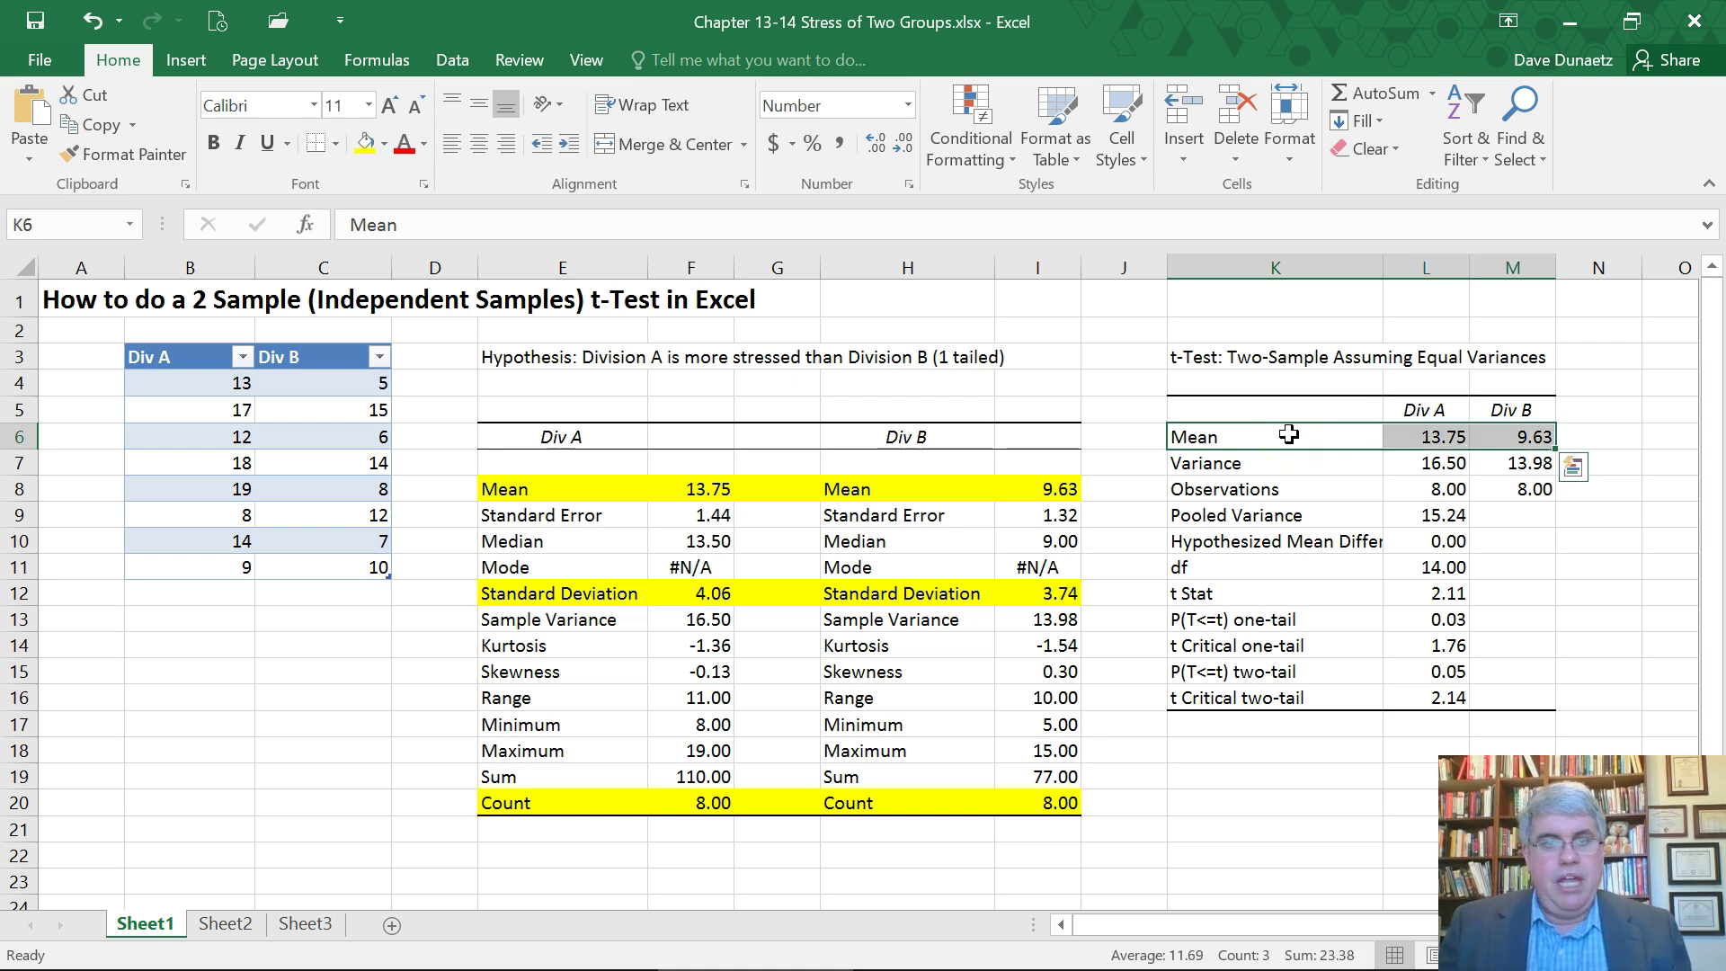
{"action": "left_click", "coordinate": [365, 144]}
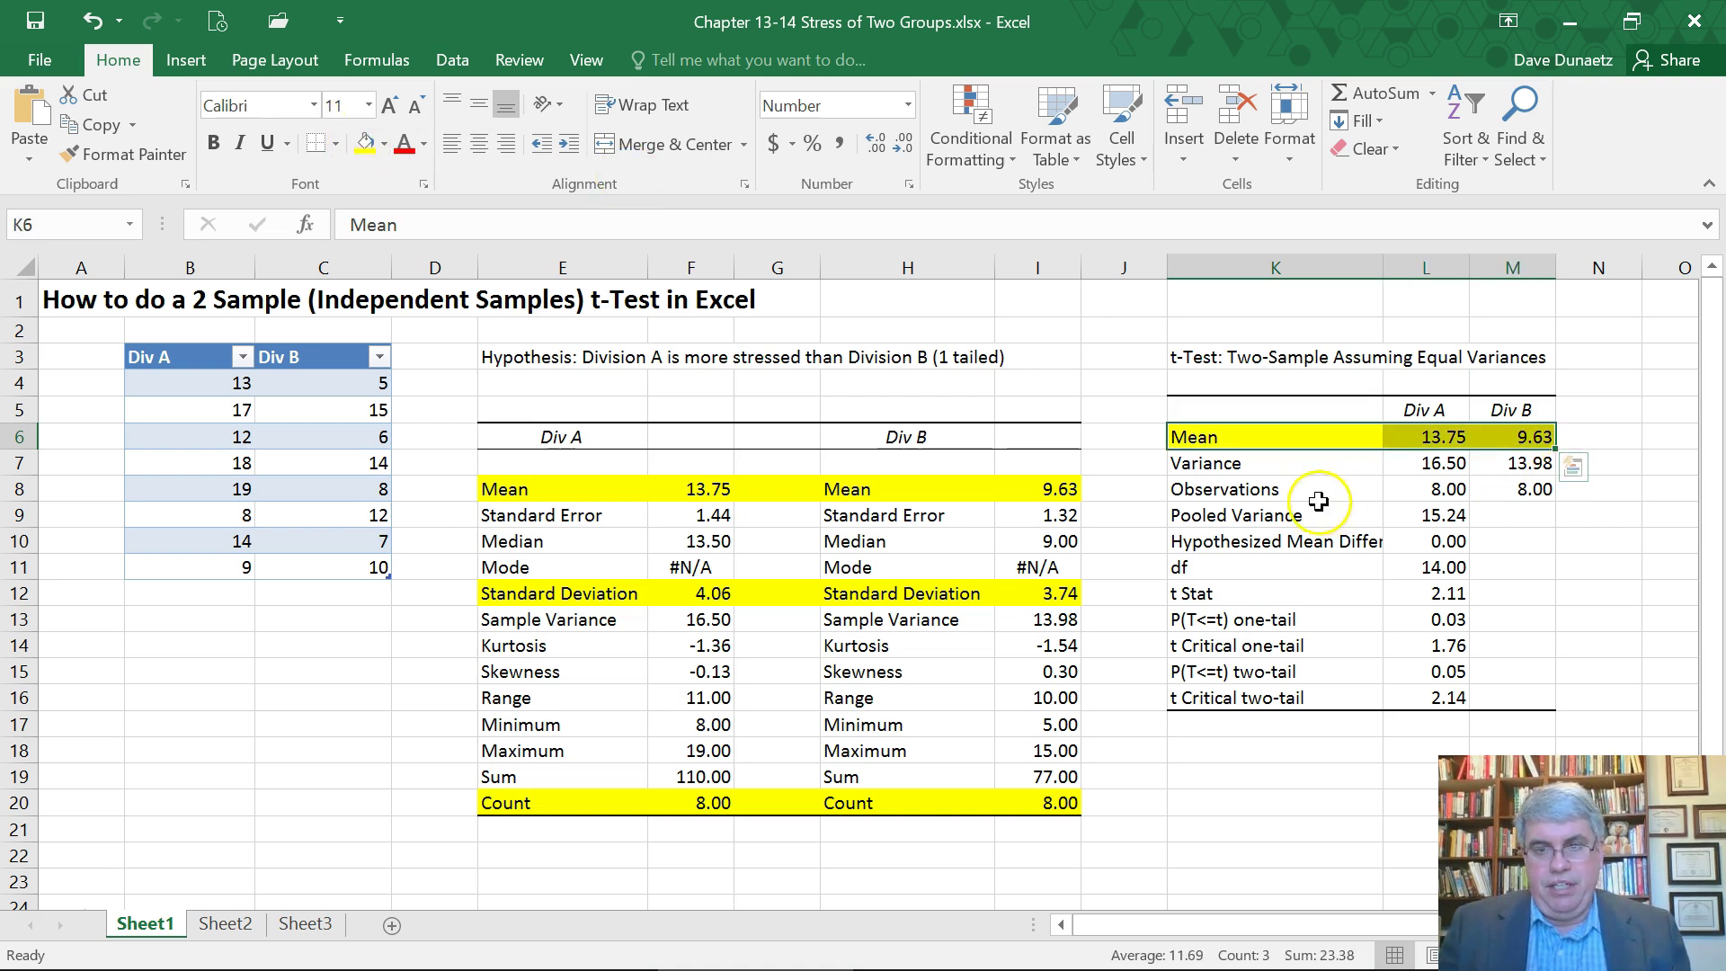
{"action": "left_click", "coordinate": [1201, 486]}
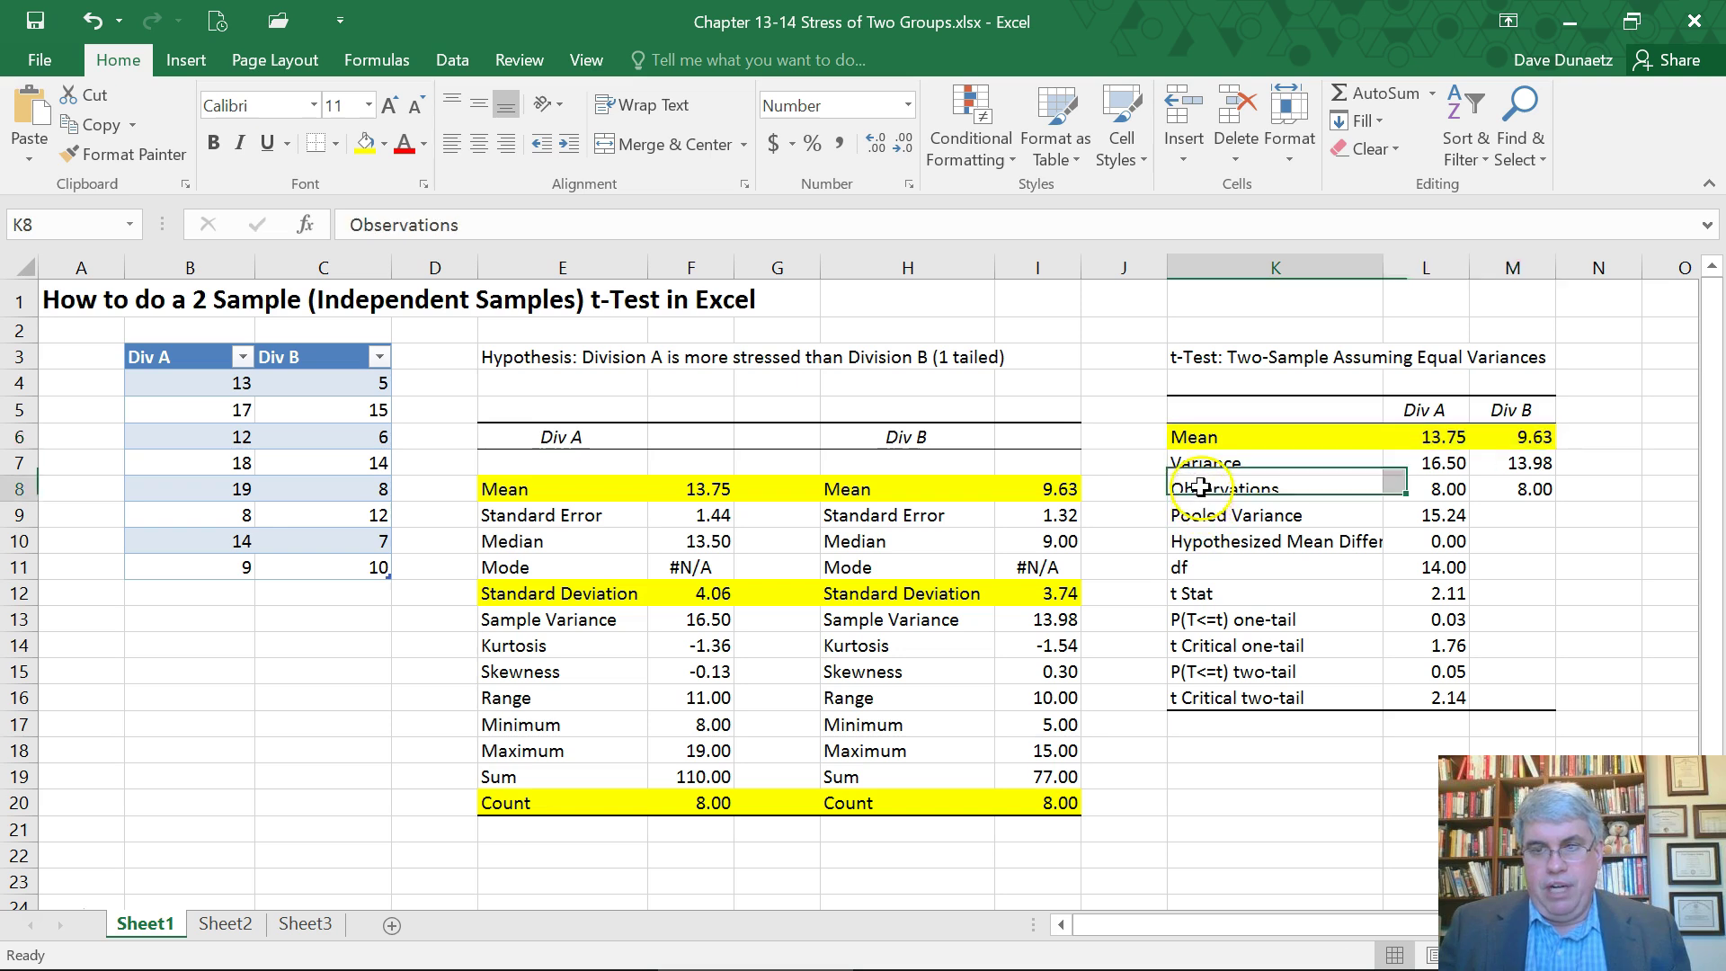
{"action": "key", "text": "shift+Right"}
{"action": "key", "text": "shift+Right"}
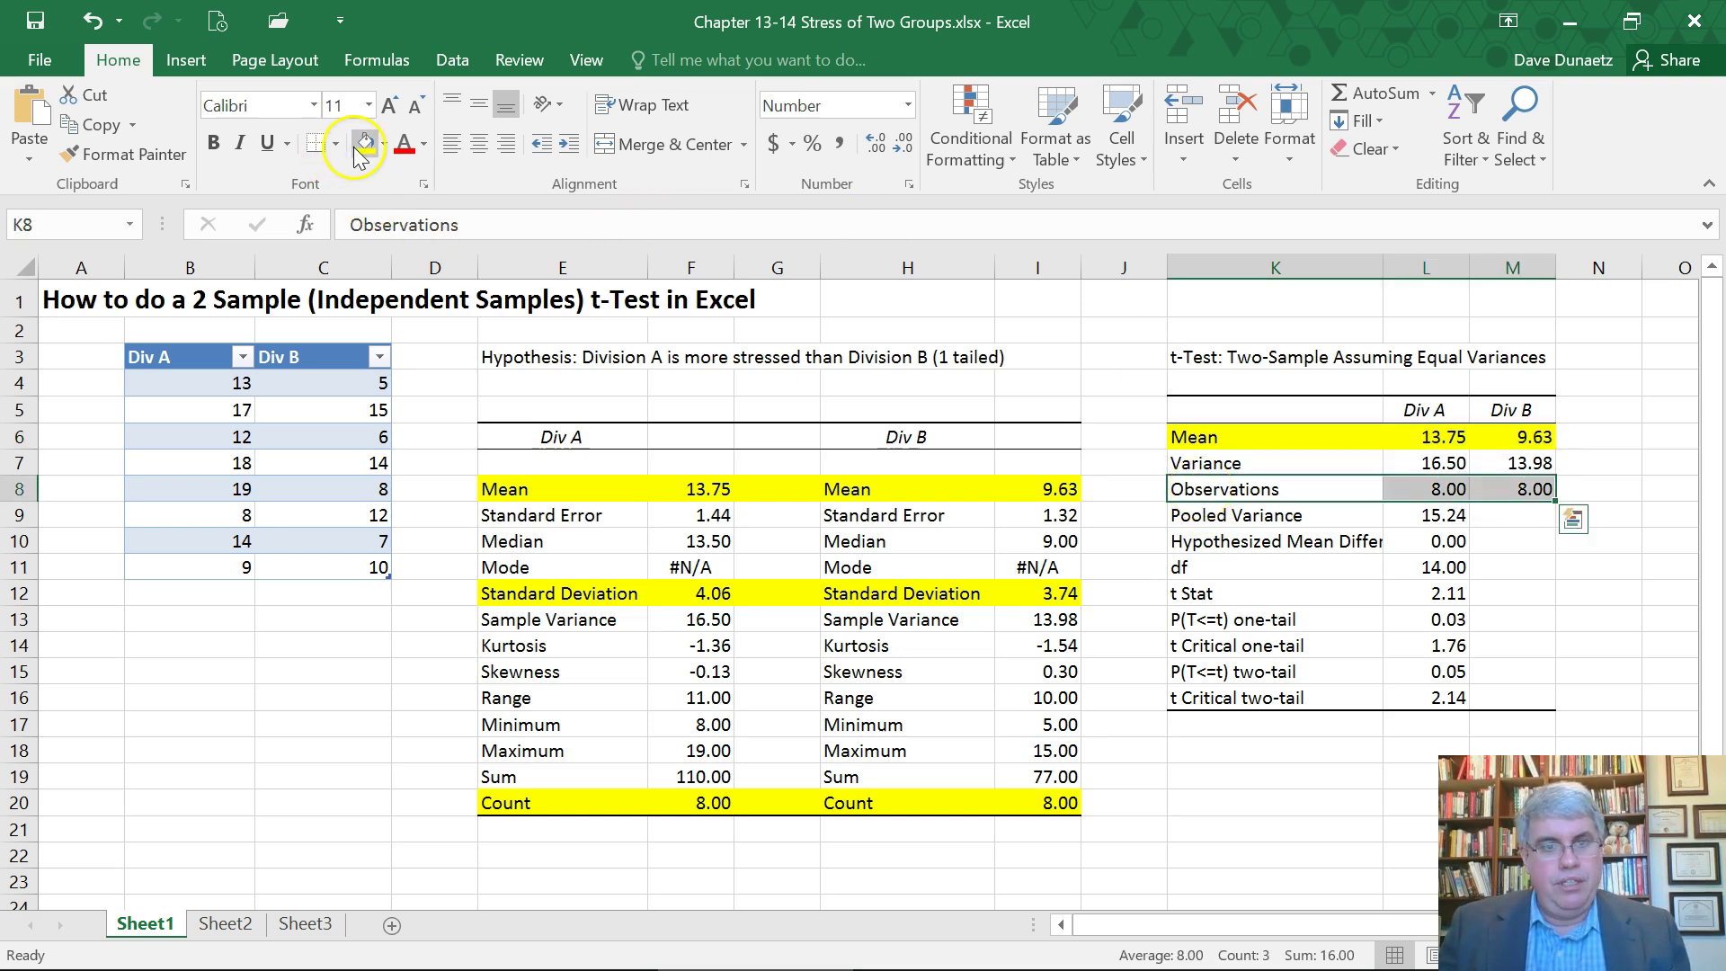
{"action": "left_click", "coordinate": [360, 149]}
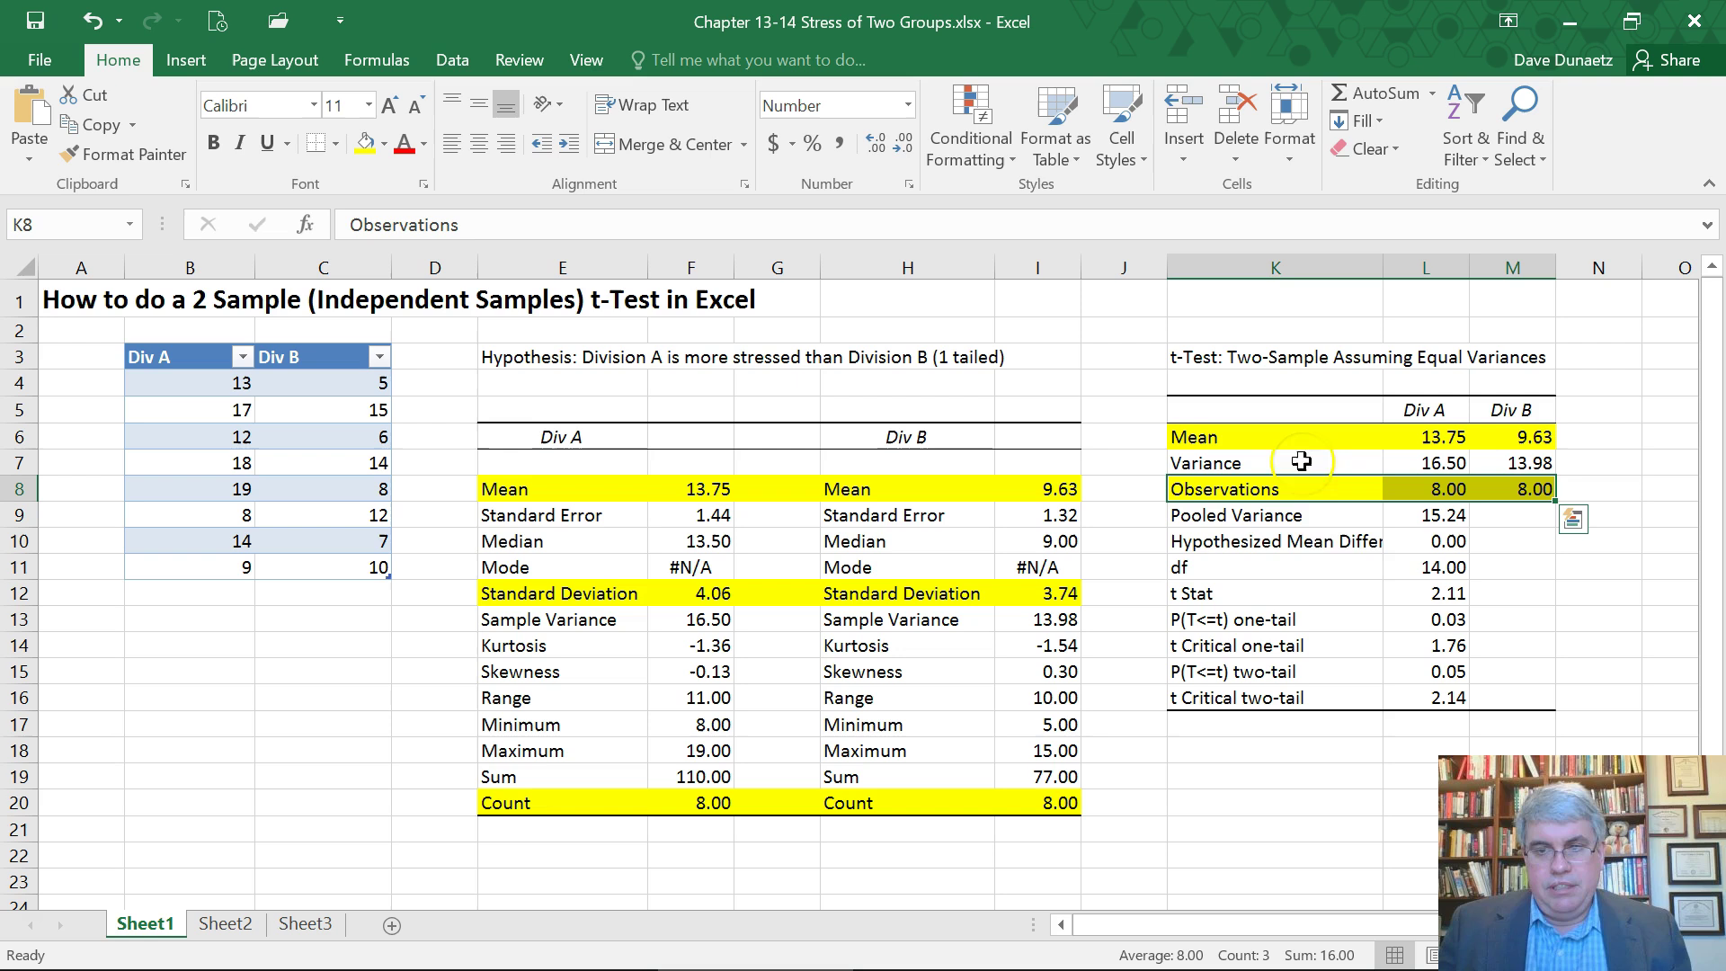
{"action": "left_click", "coordinate": [1180, 568]}
{"action": "left_click_drag", "start_coordinate": [1180, 568], "coordinate": [1429, 569]}
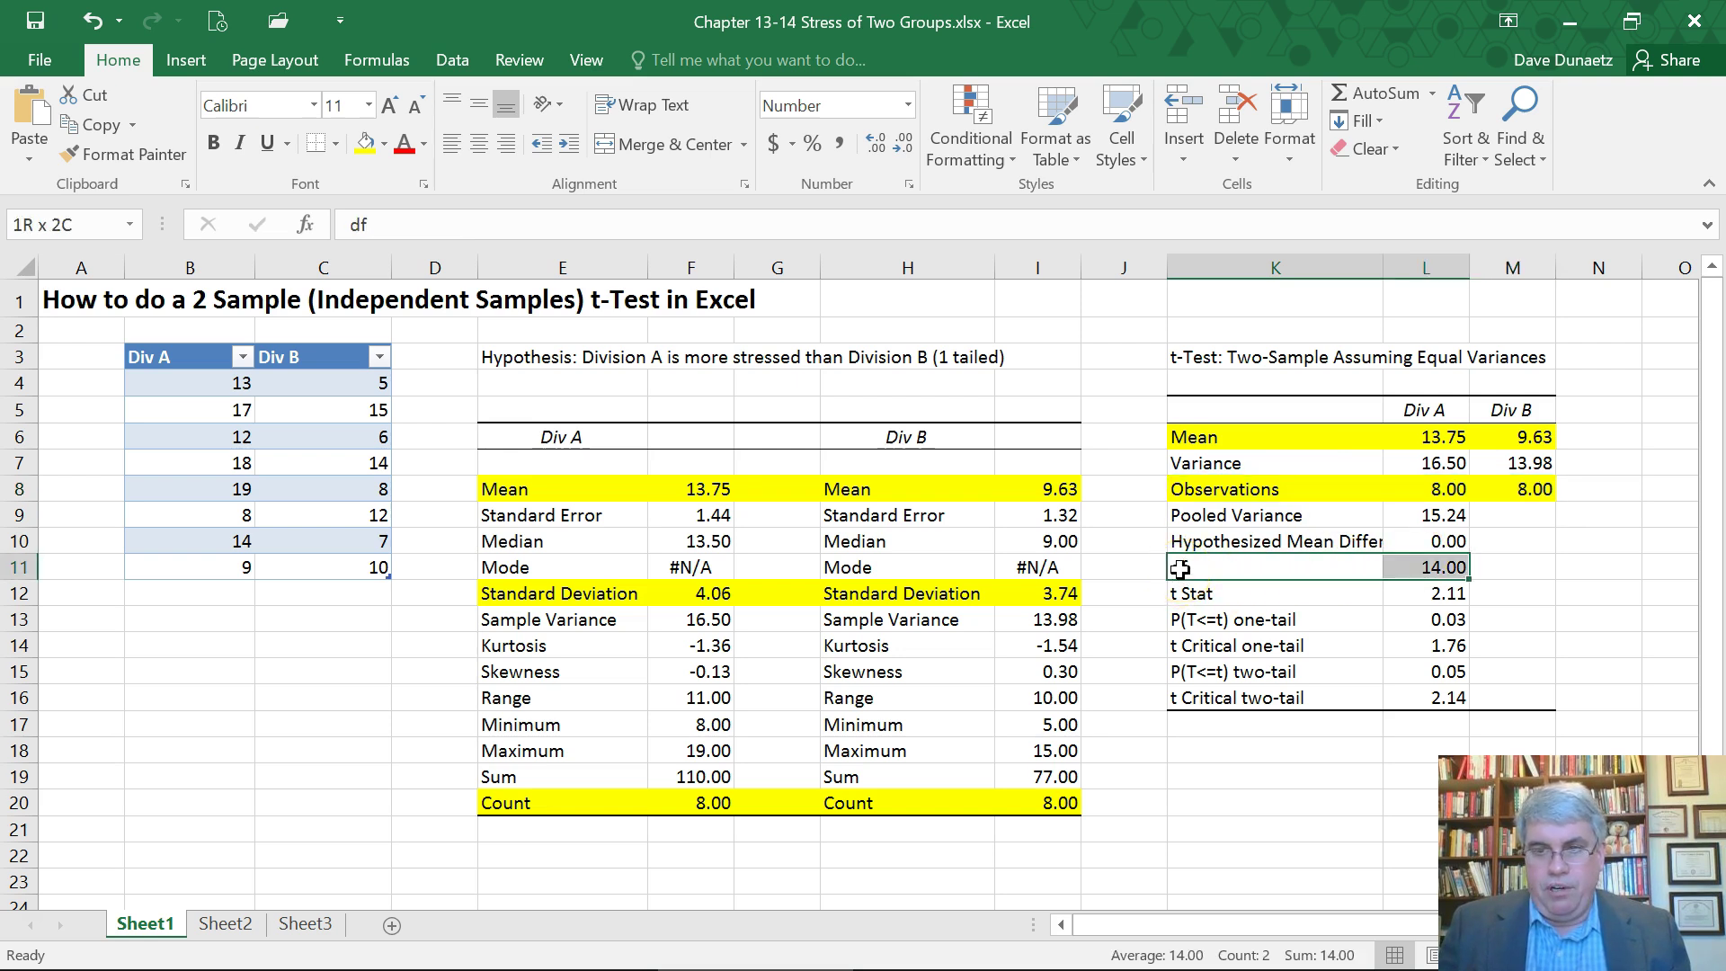
{"action": "left_click", "coordinate": [360, 155]}
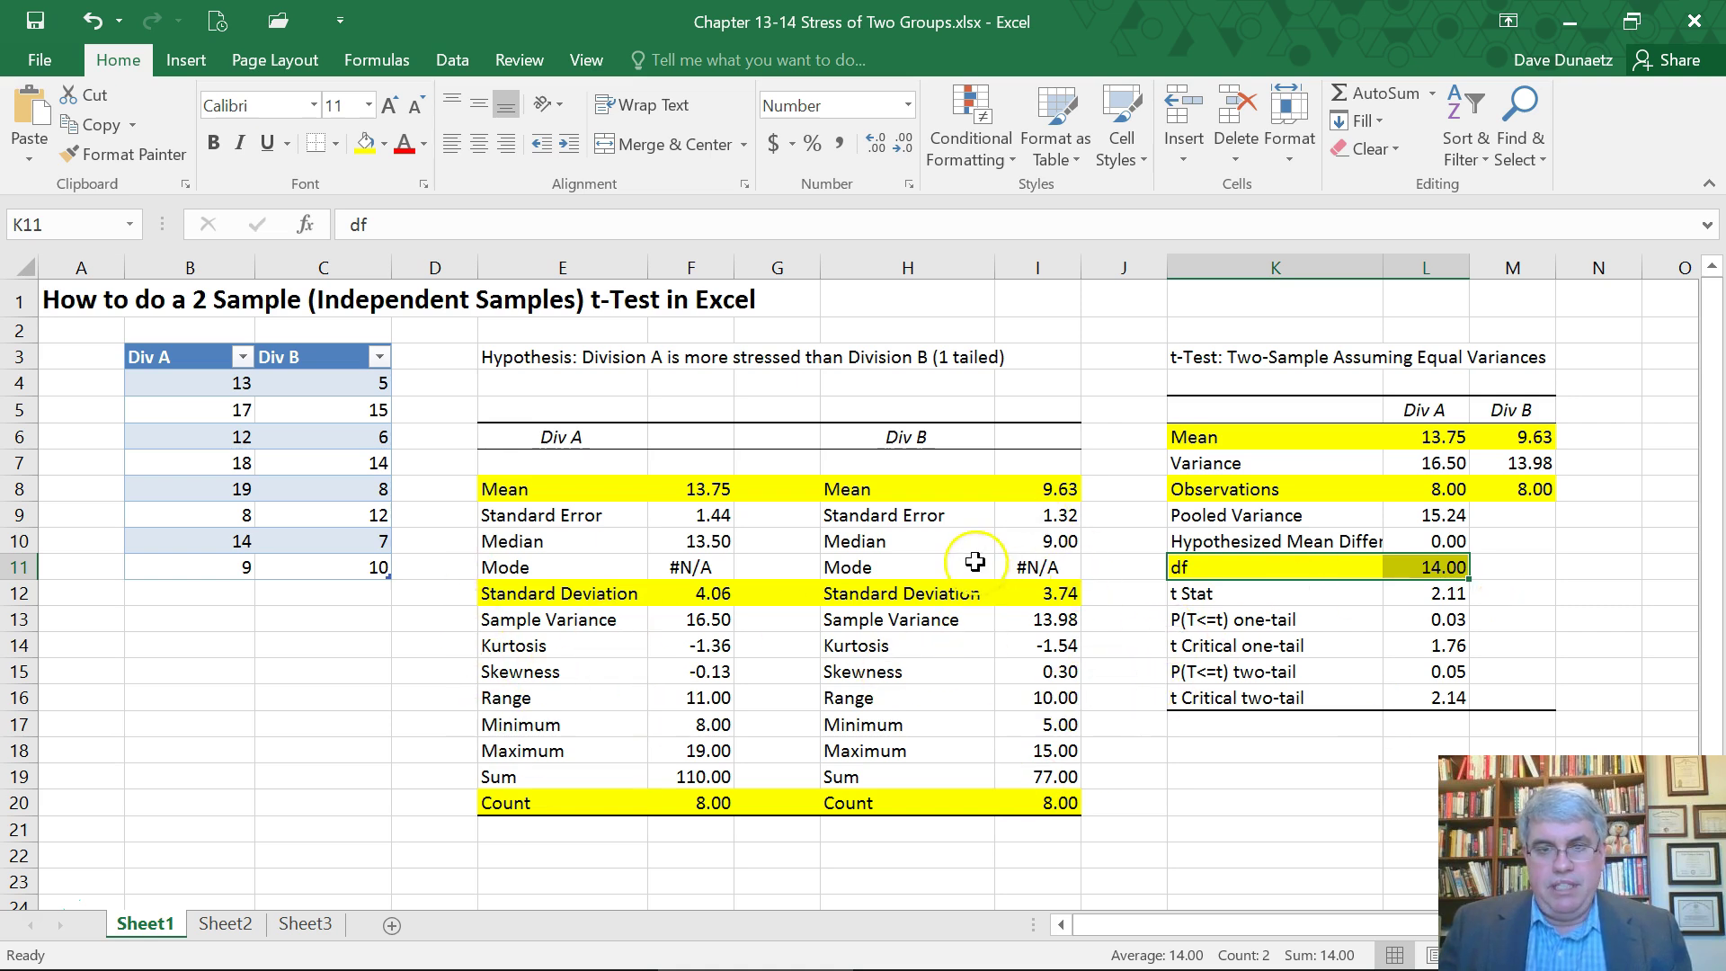
Step: Fill the t Stat (2.11) and one-tail P(T<=t) (0.03) rows yellow
{"action": "left_click", "coordinate": [1206, 598]}
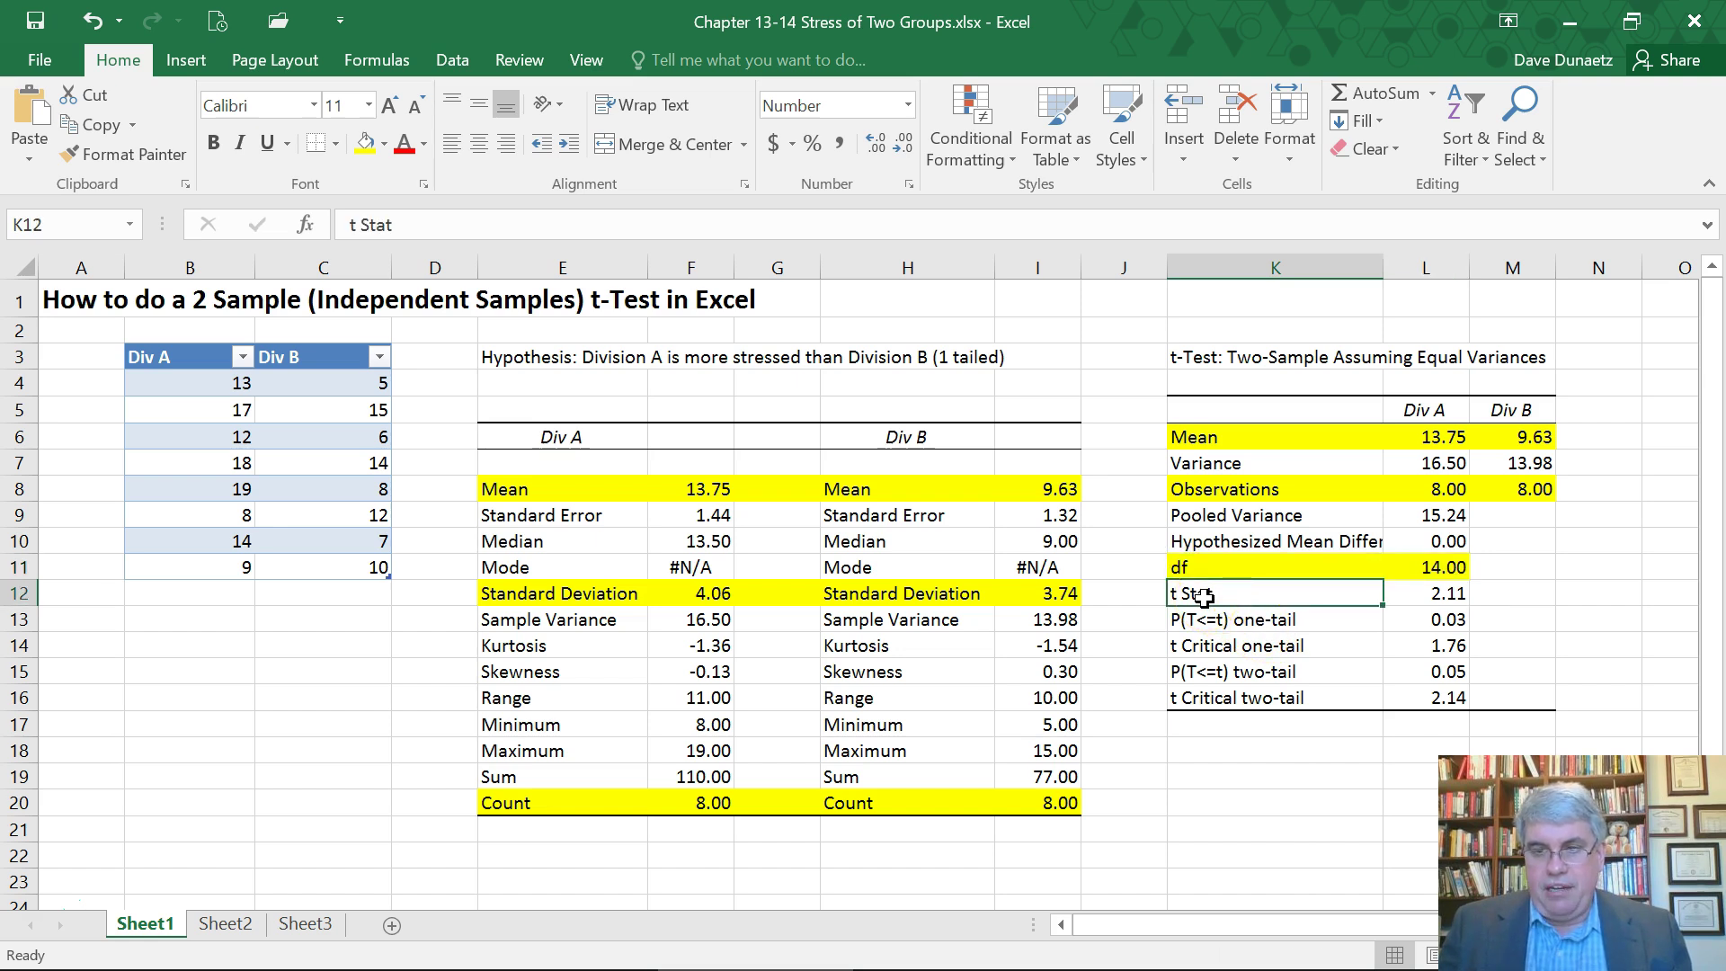
{"action": "key", "text": "shift+Right"}
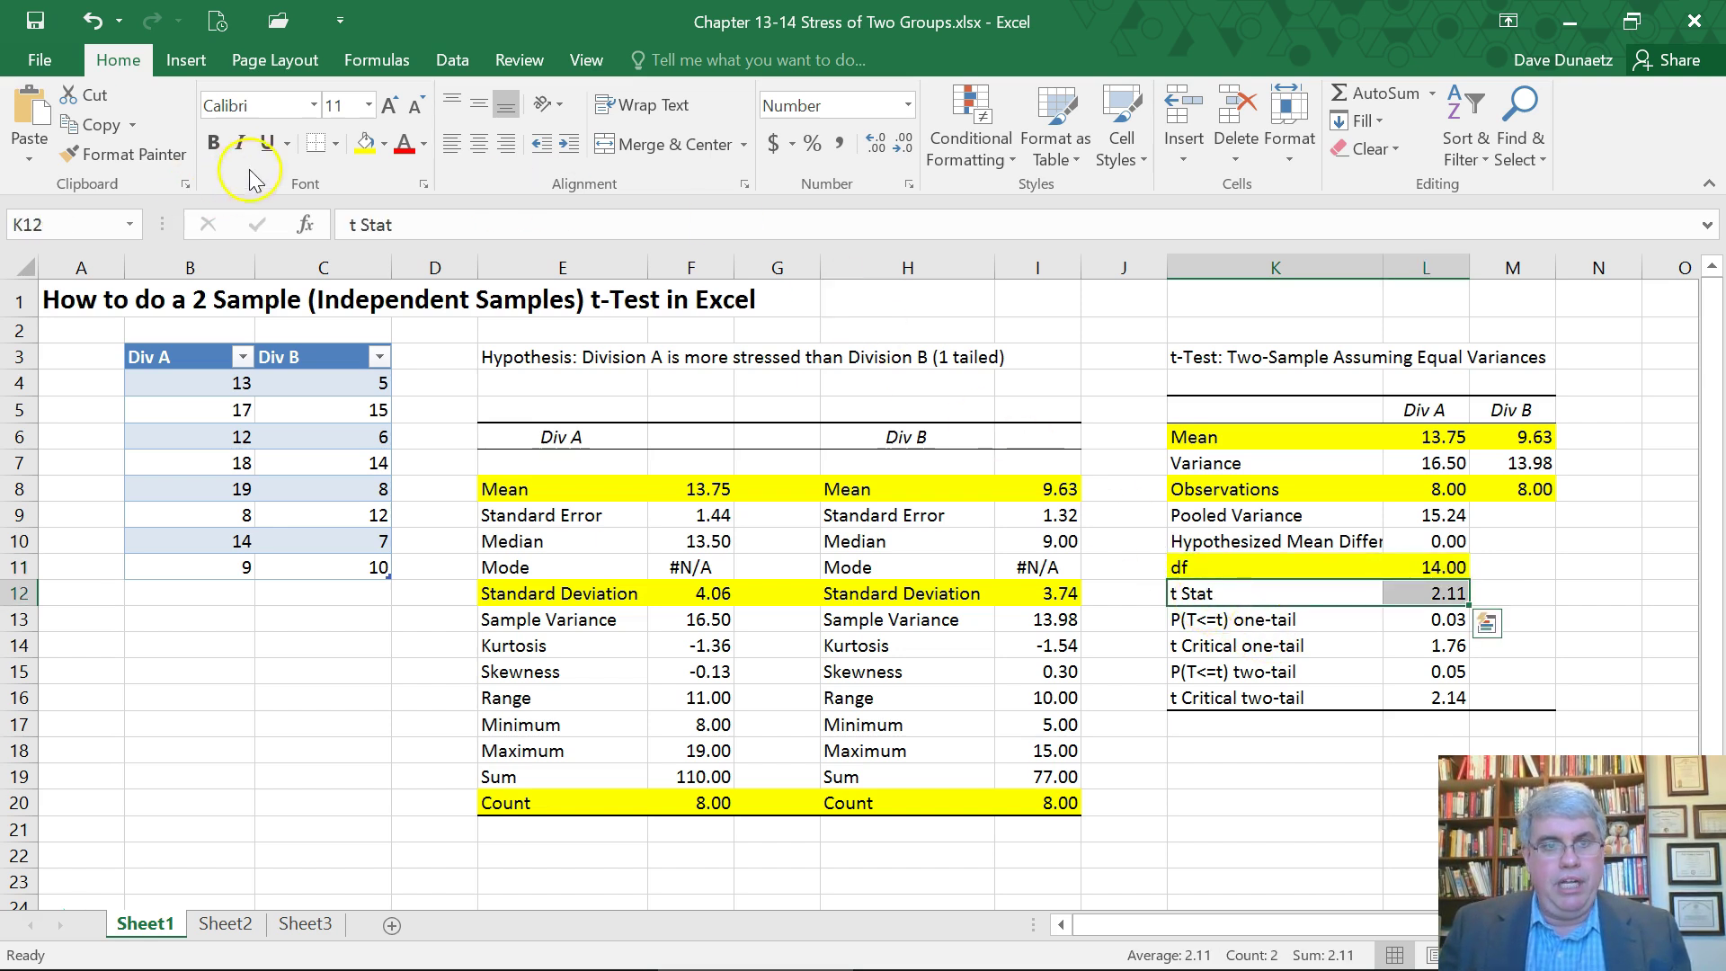
{"action": "left_click", "coordinate": [363, 138]}
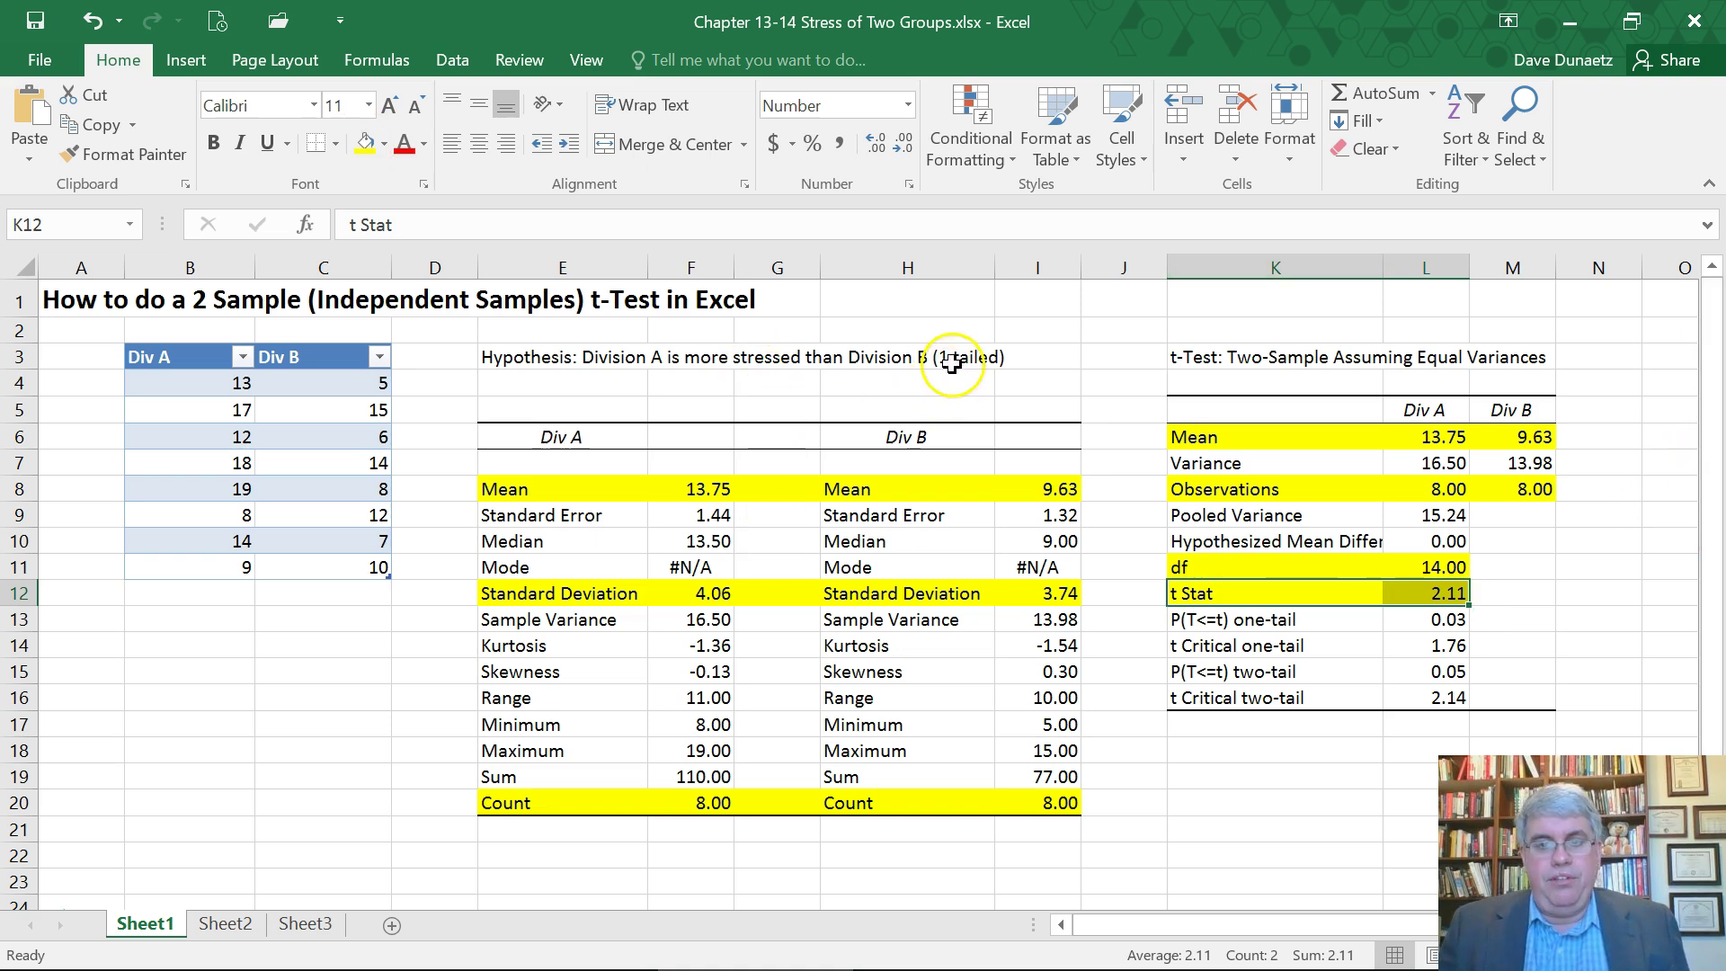
{"action": "left_click", "coordinate": [1183, 619]}
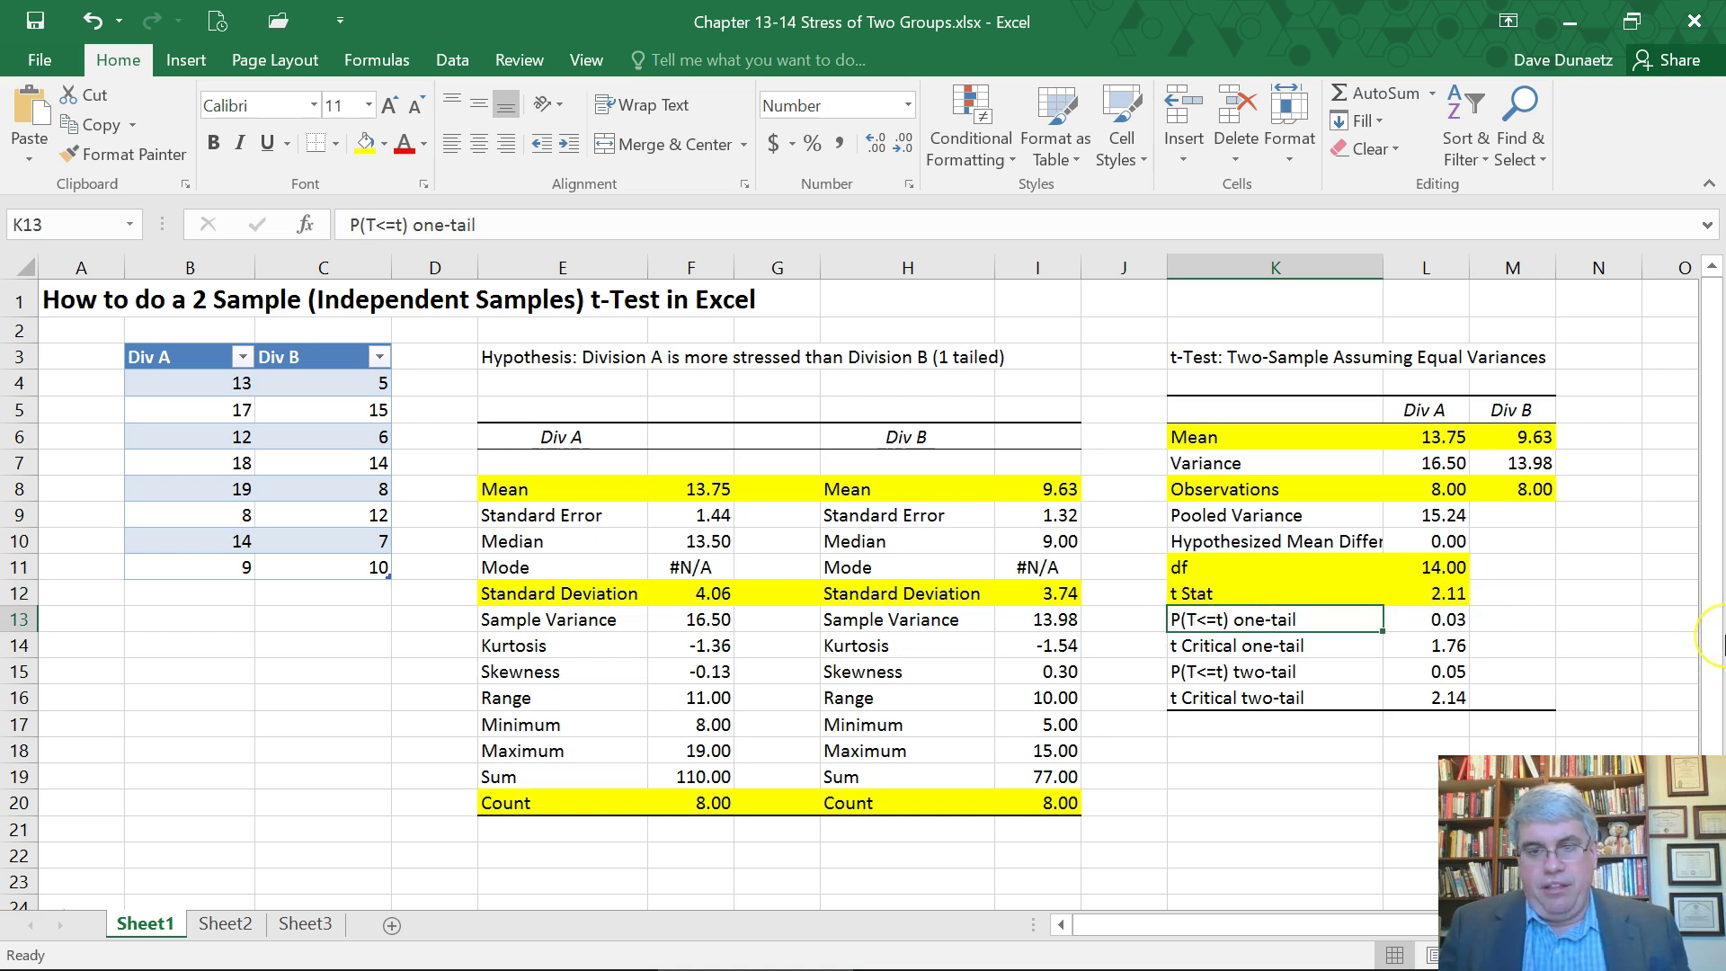
{"action": "key", "text": "shift+Right"}
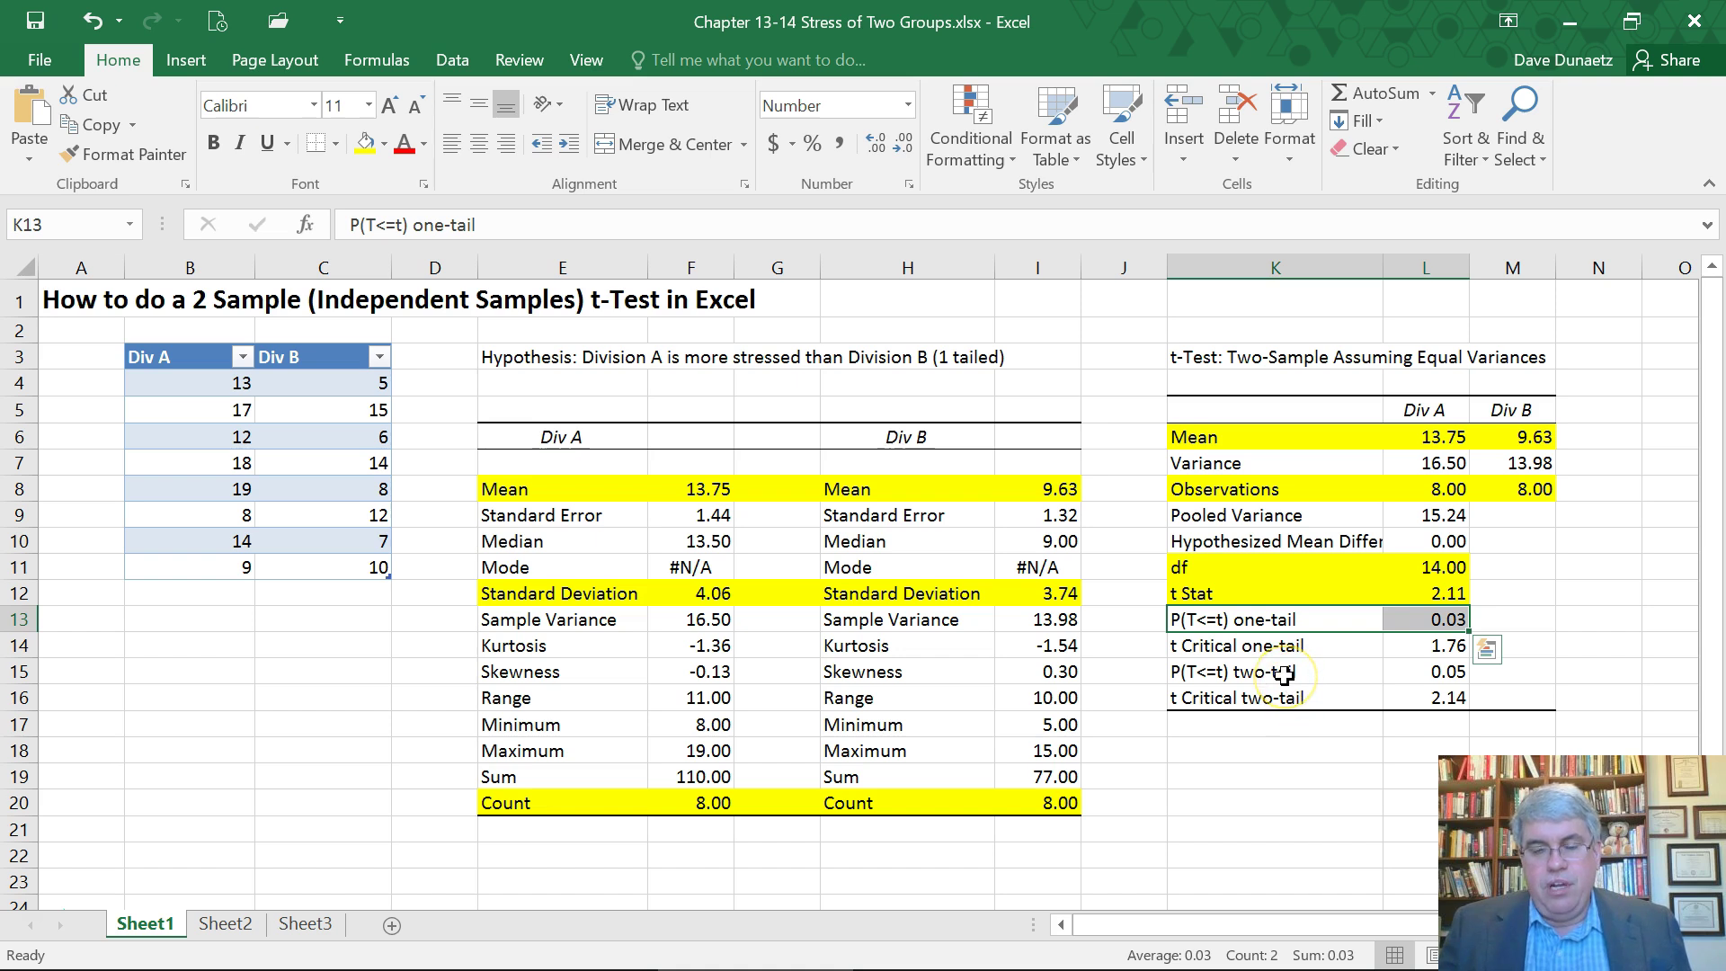
{"action": "left_click", "coordinate": [365, 144]}
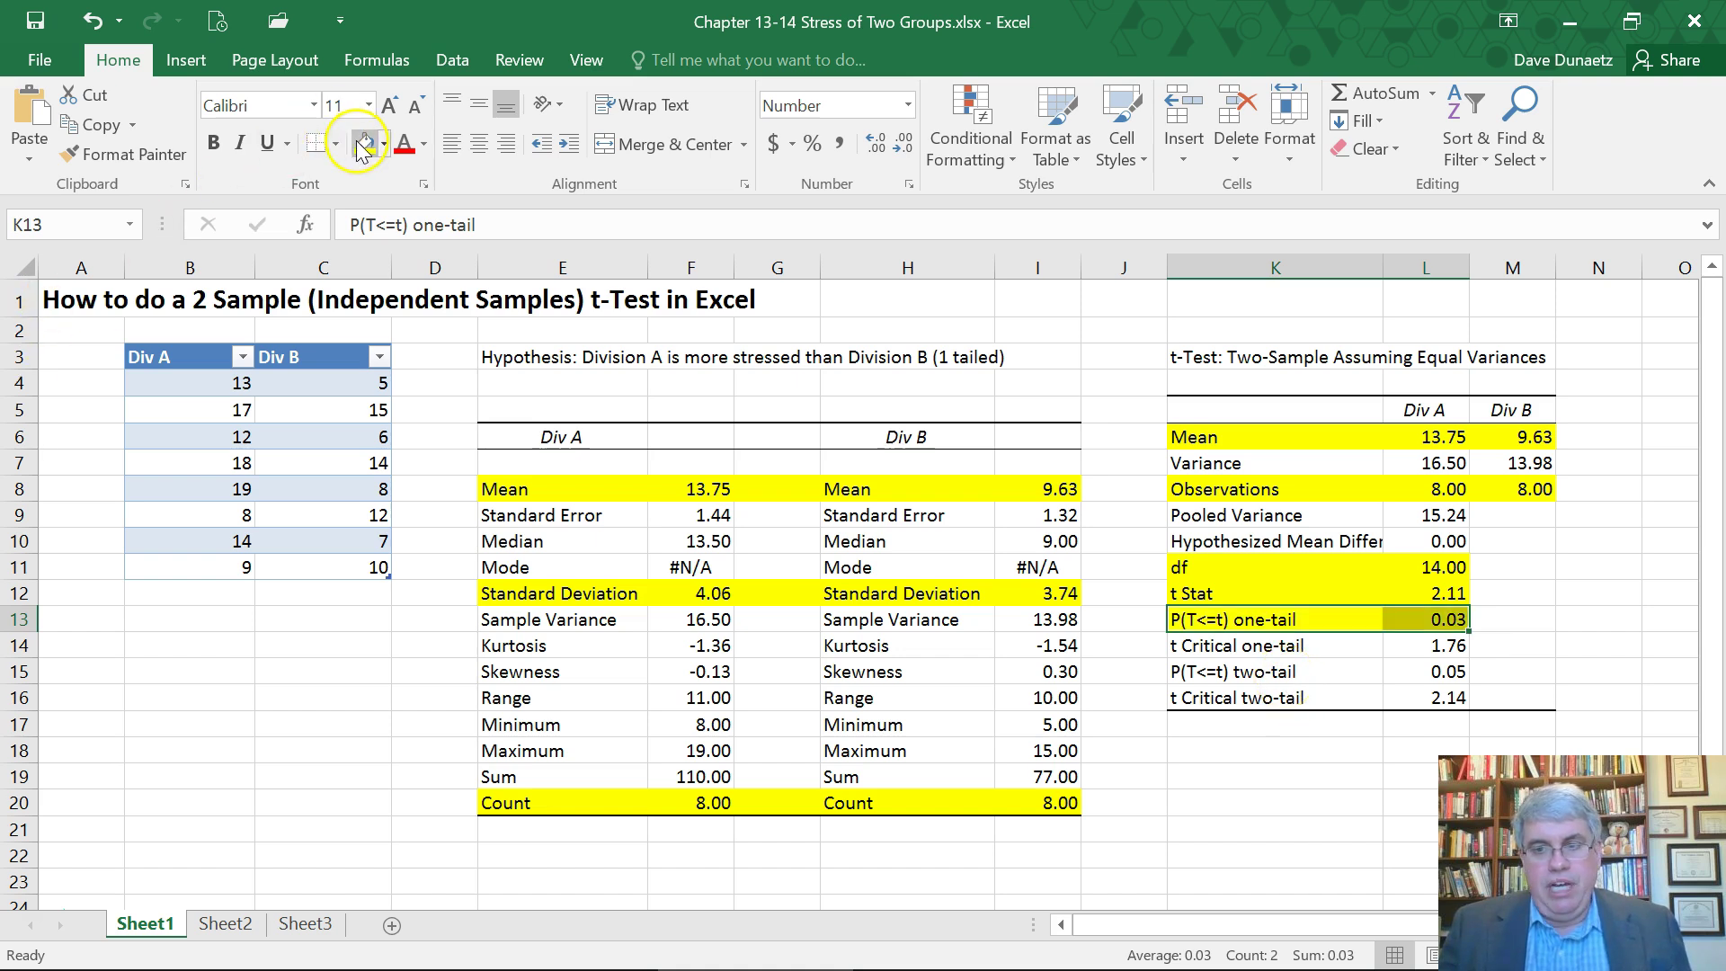
{"action": "left_click", "coordinate": [1509, 621]}
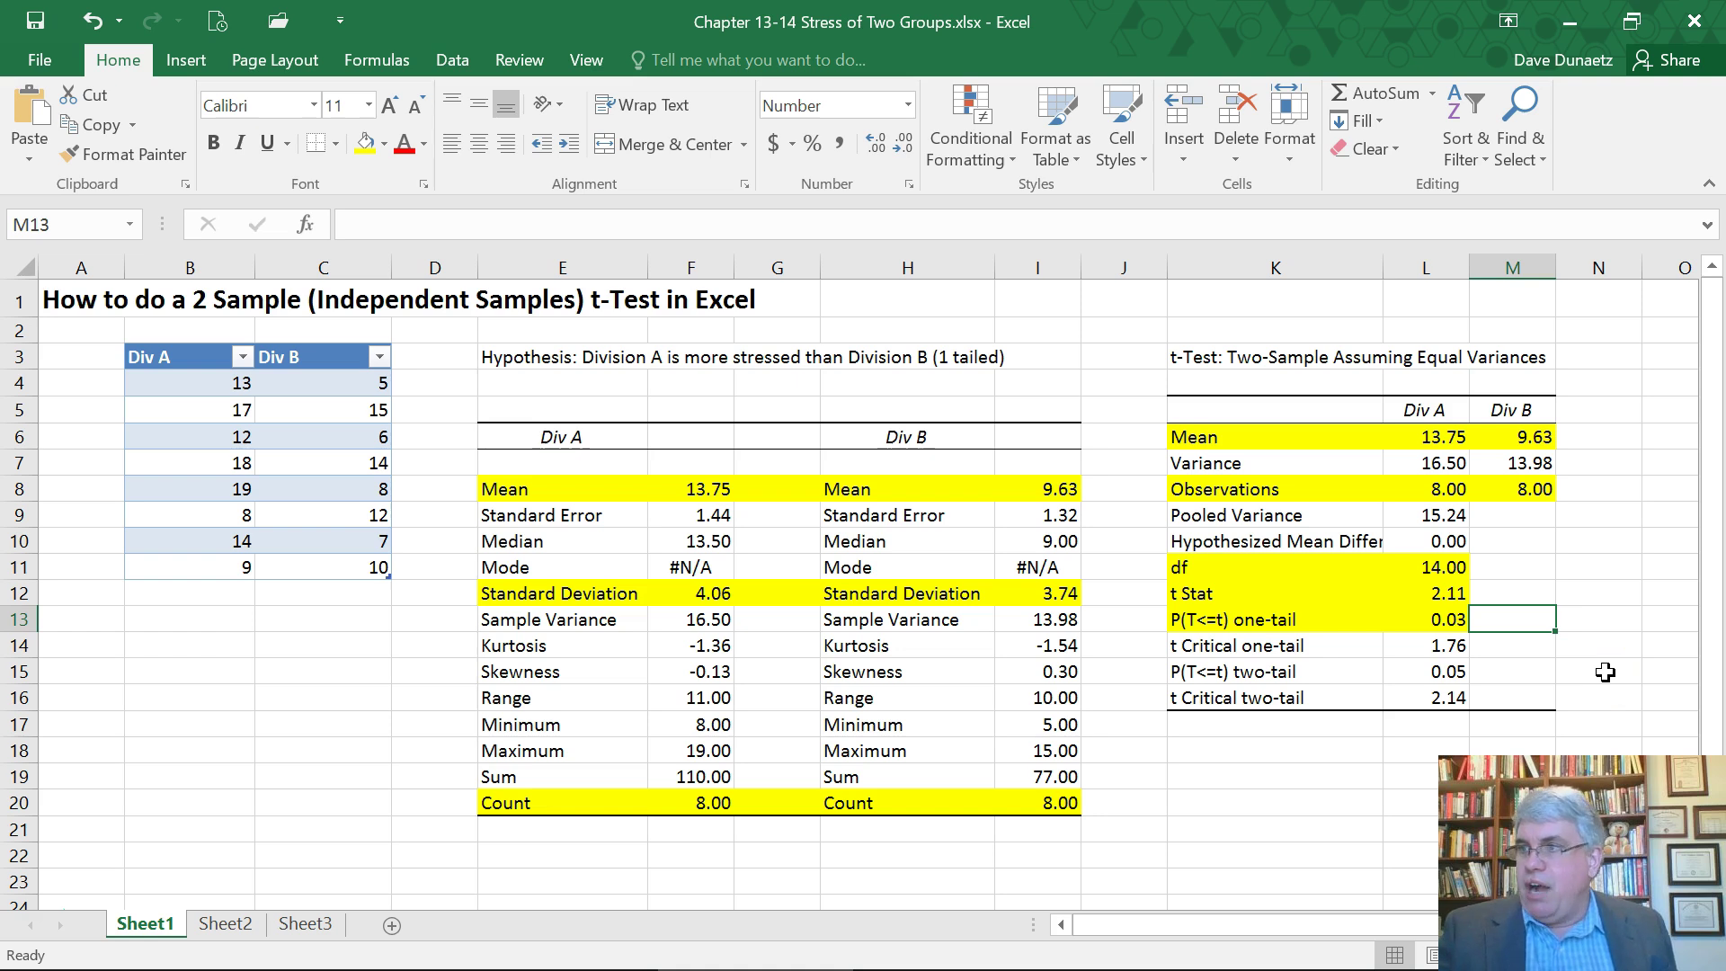
Step: Type the Division A part of the results sentence (M = 13.75, SD = 4.06, n = 8) in E22
{"action": "scroll", "coordinate": [814, 836], "scroll_direction": "down", "scroll_amount": 2}
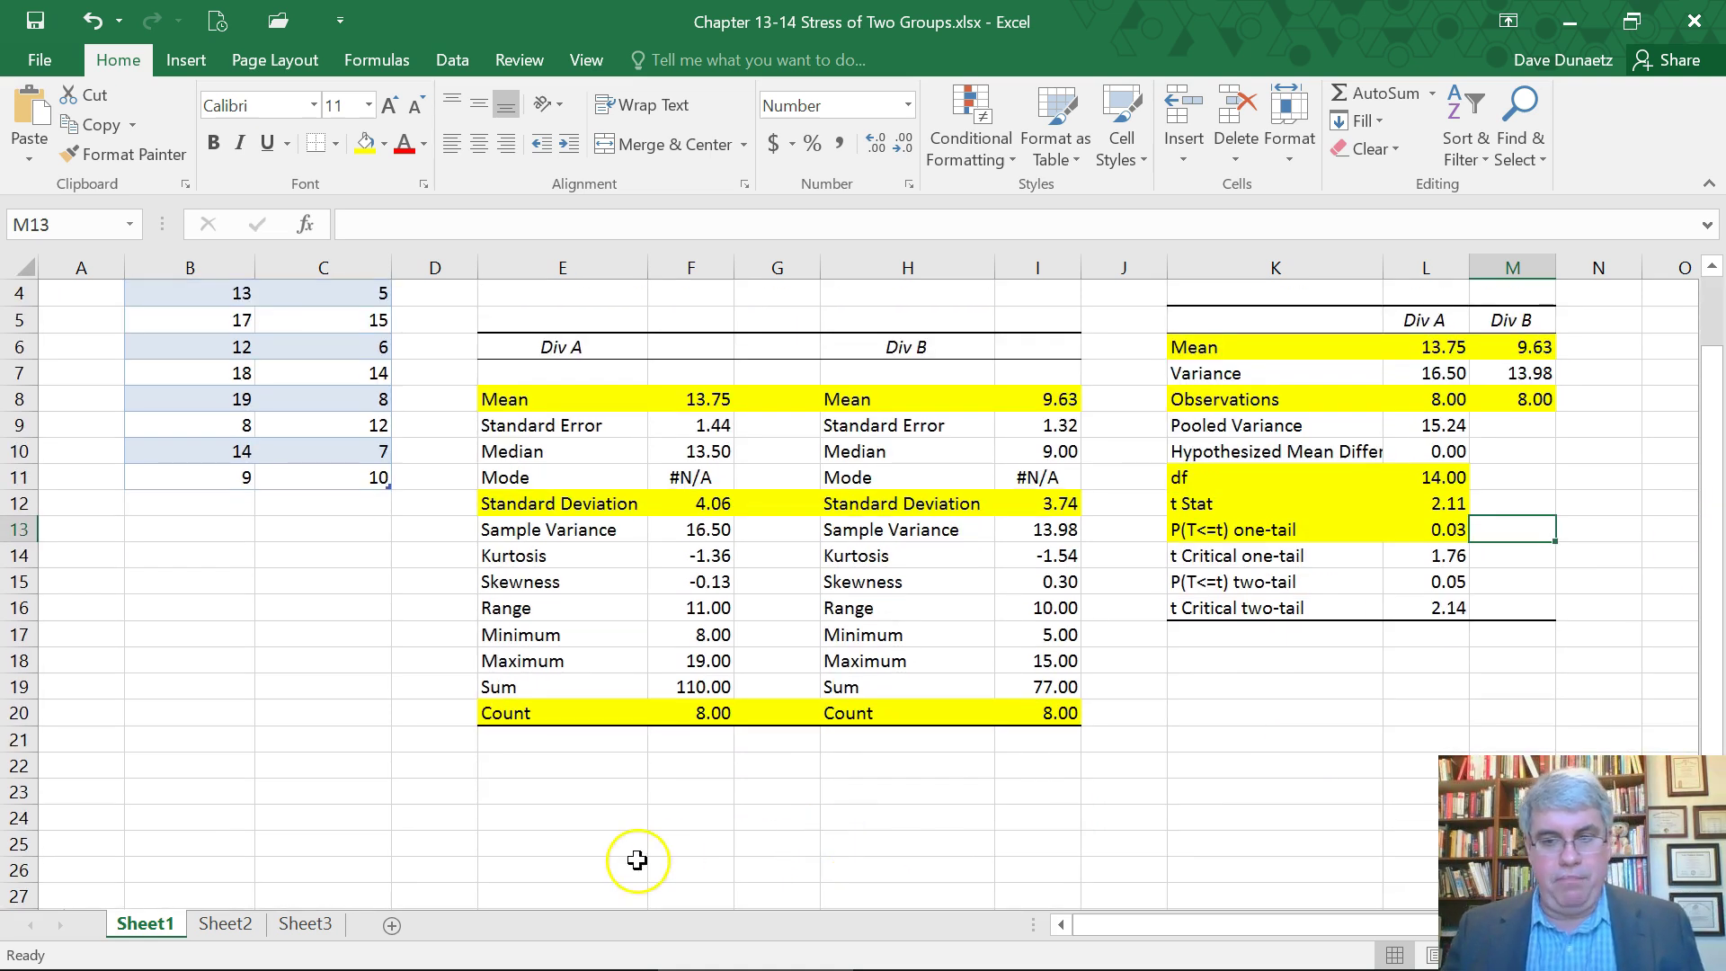
{"action": "scroll", "coordinate": [597, 809], "scroll_direction": "down", "scroll_amount": 1}
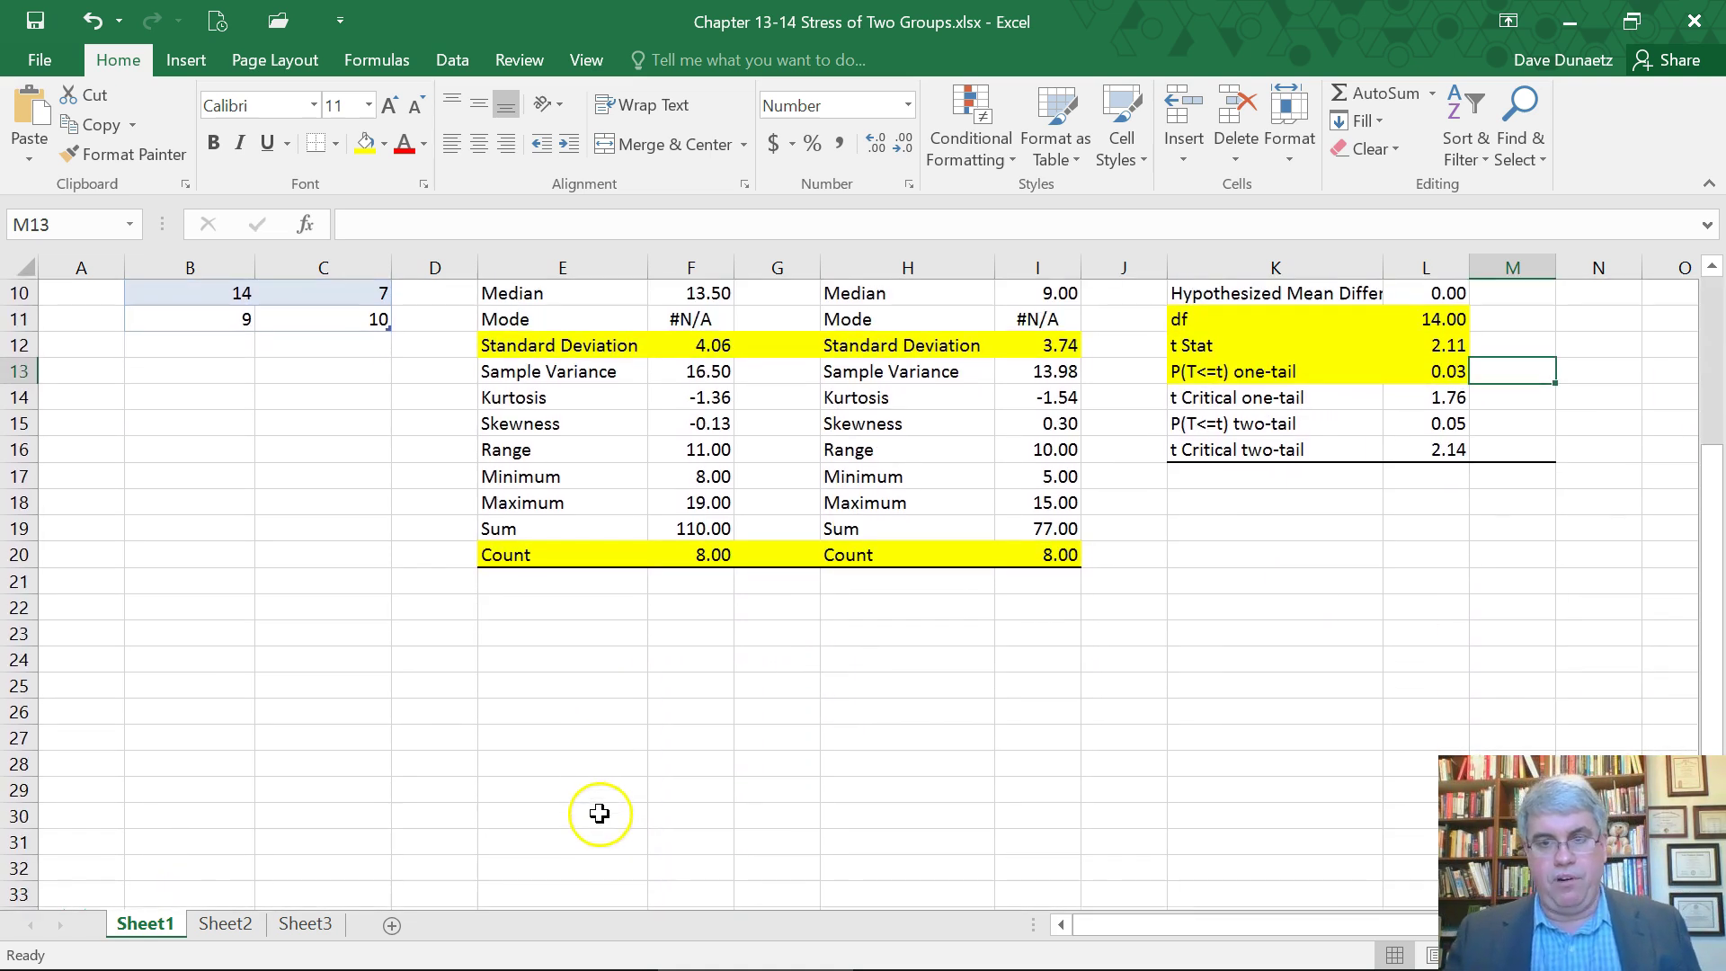
{"action": "left_click", "coordinate": [531, 613]}
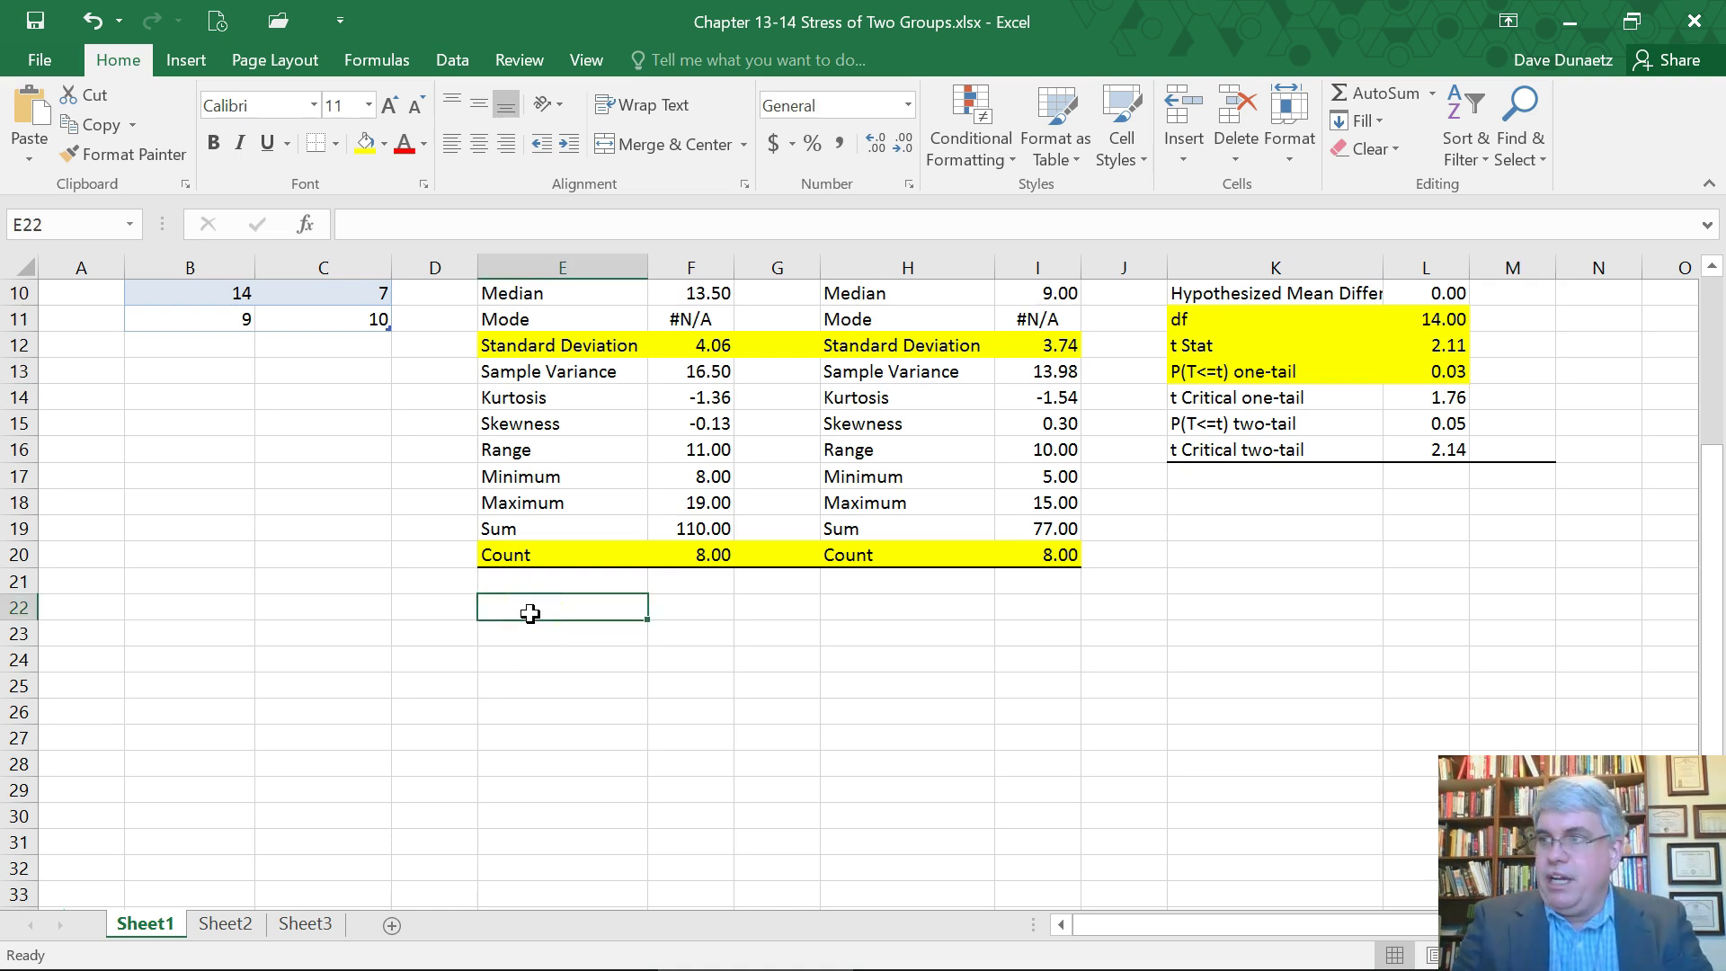
{"action": "type", "text": "The"}
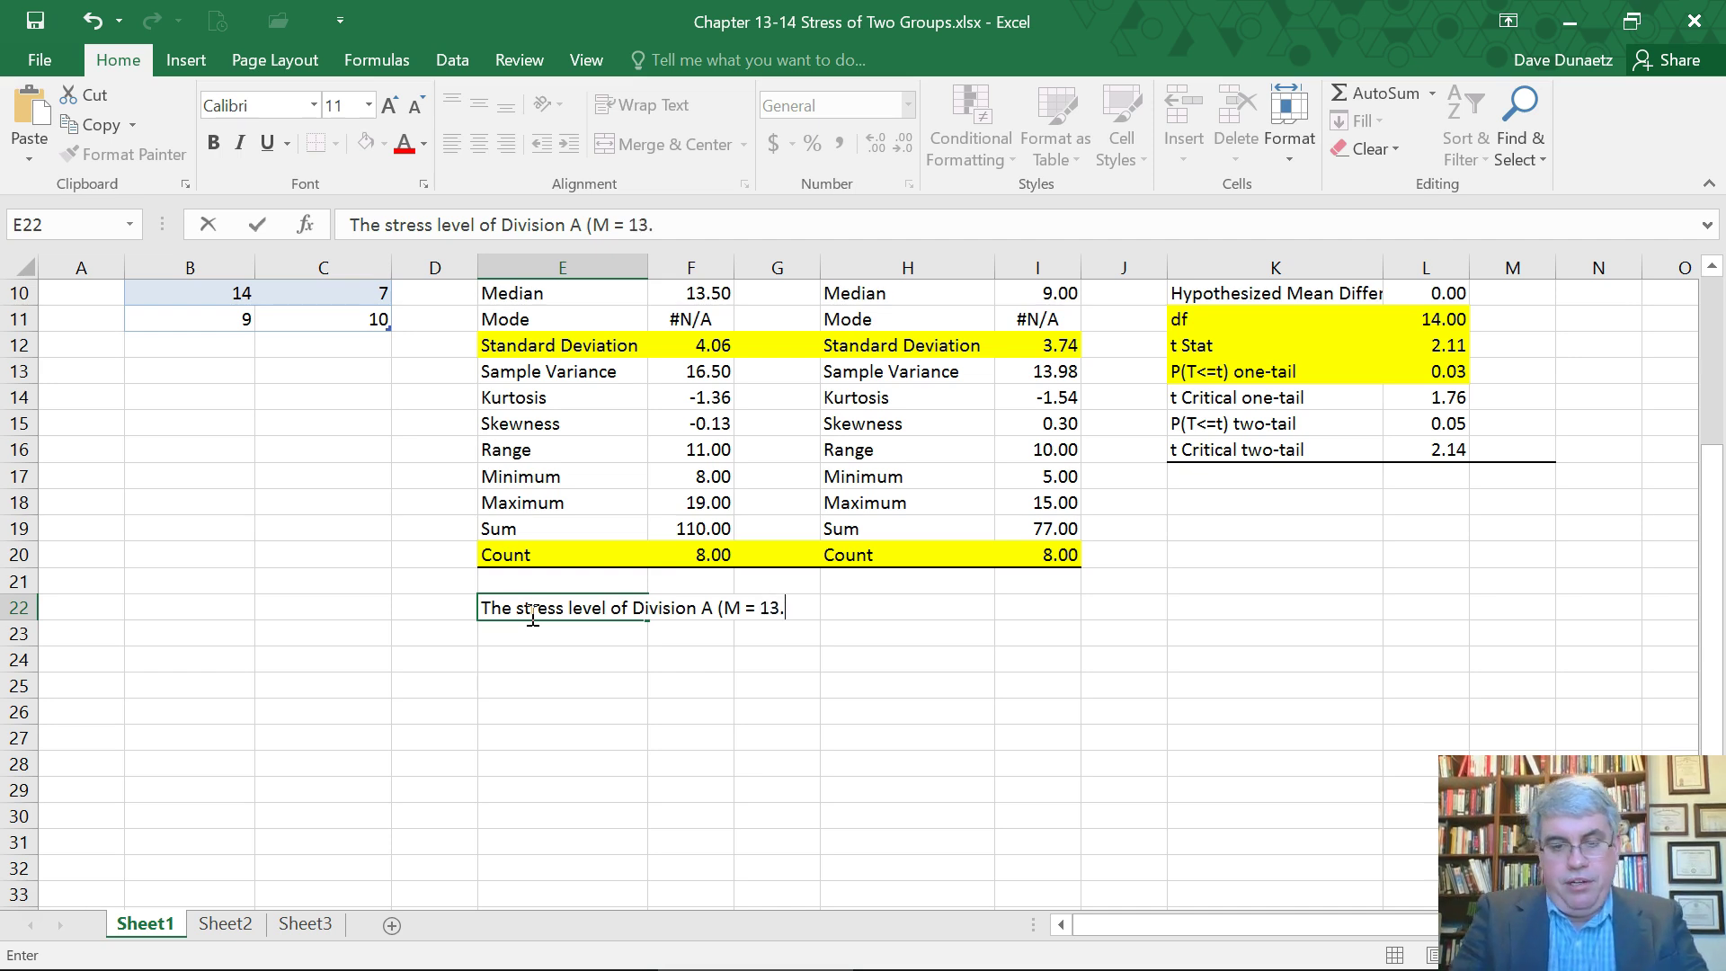
{"action": "type", "text": ","}
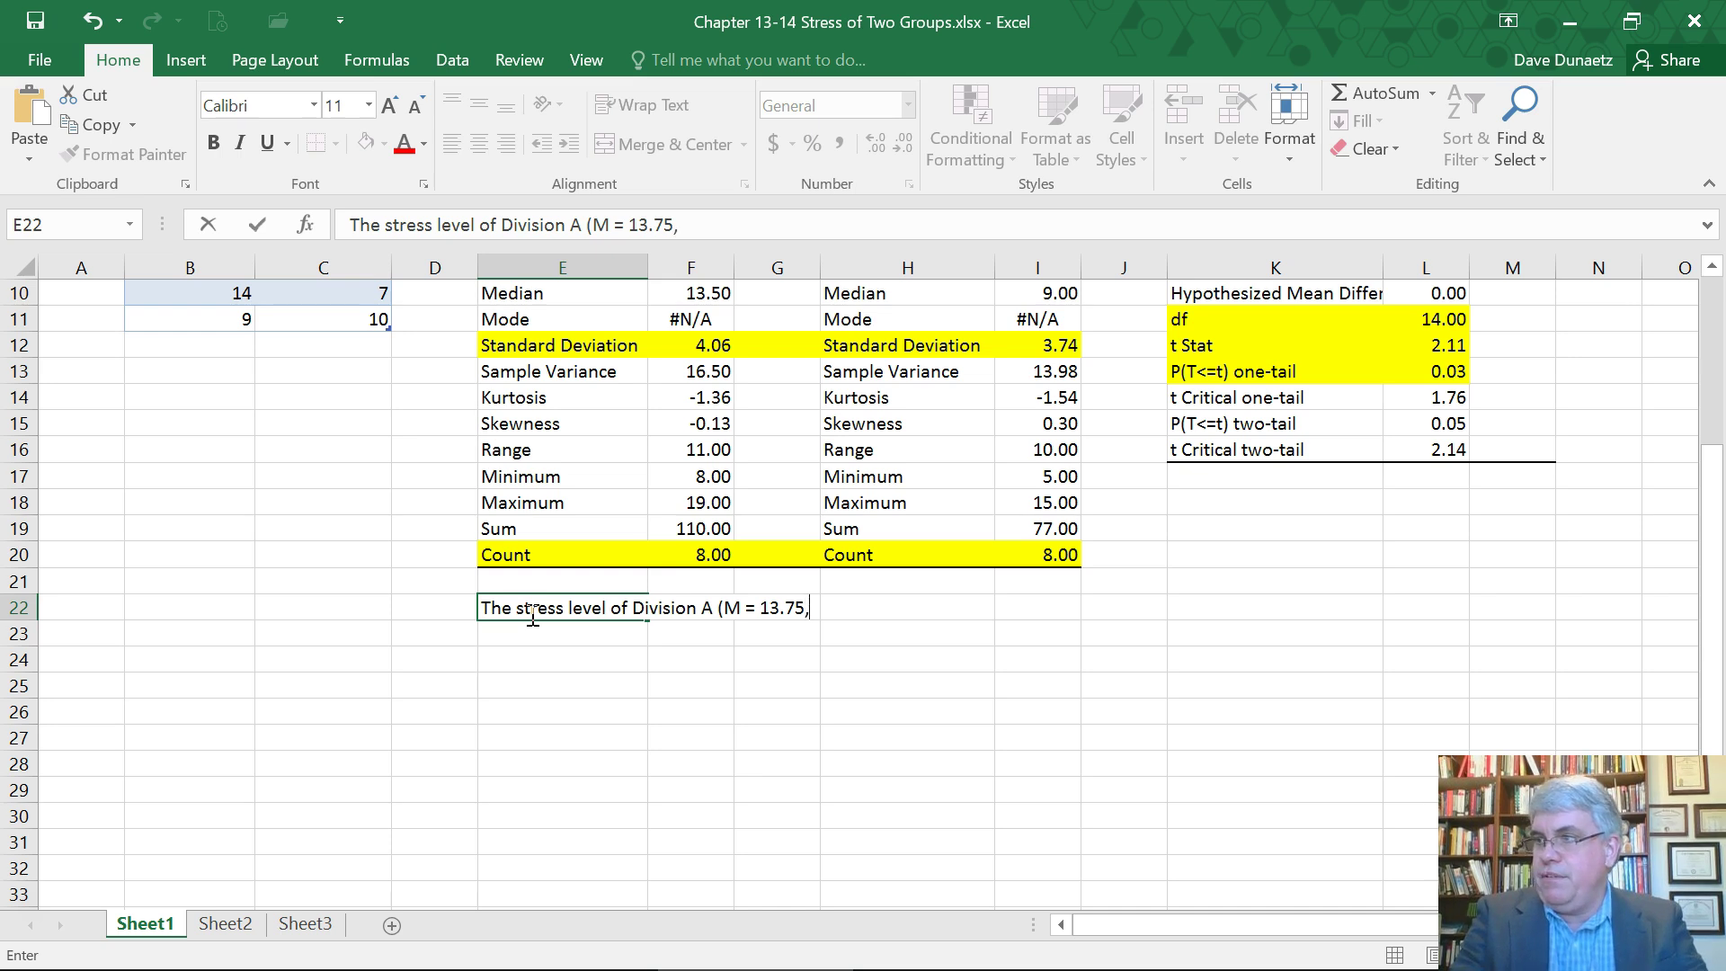
{"action": "type", "text": " SD"}
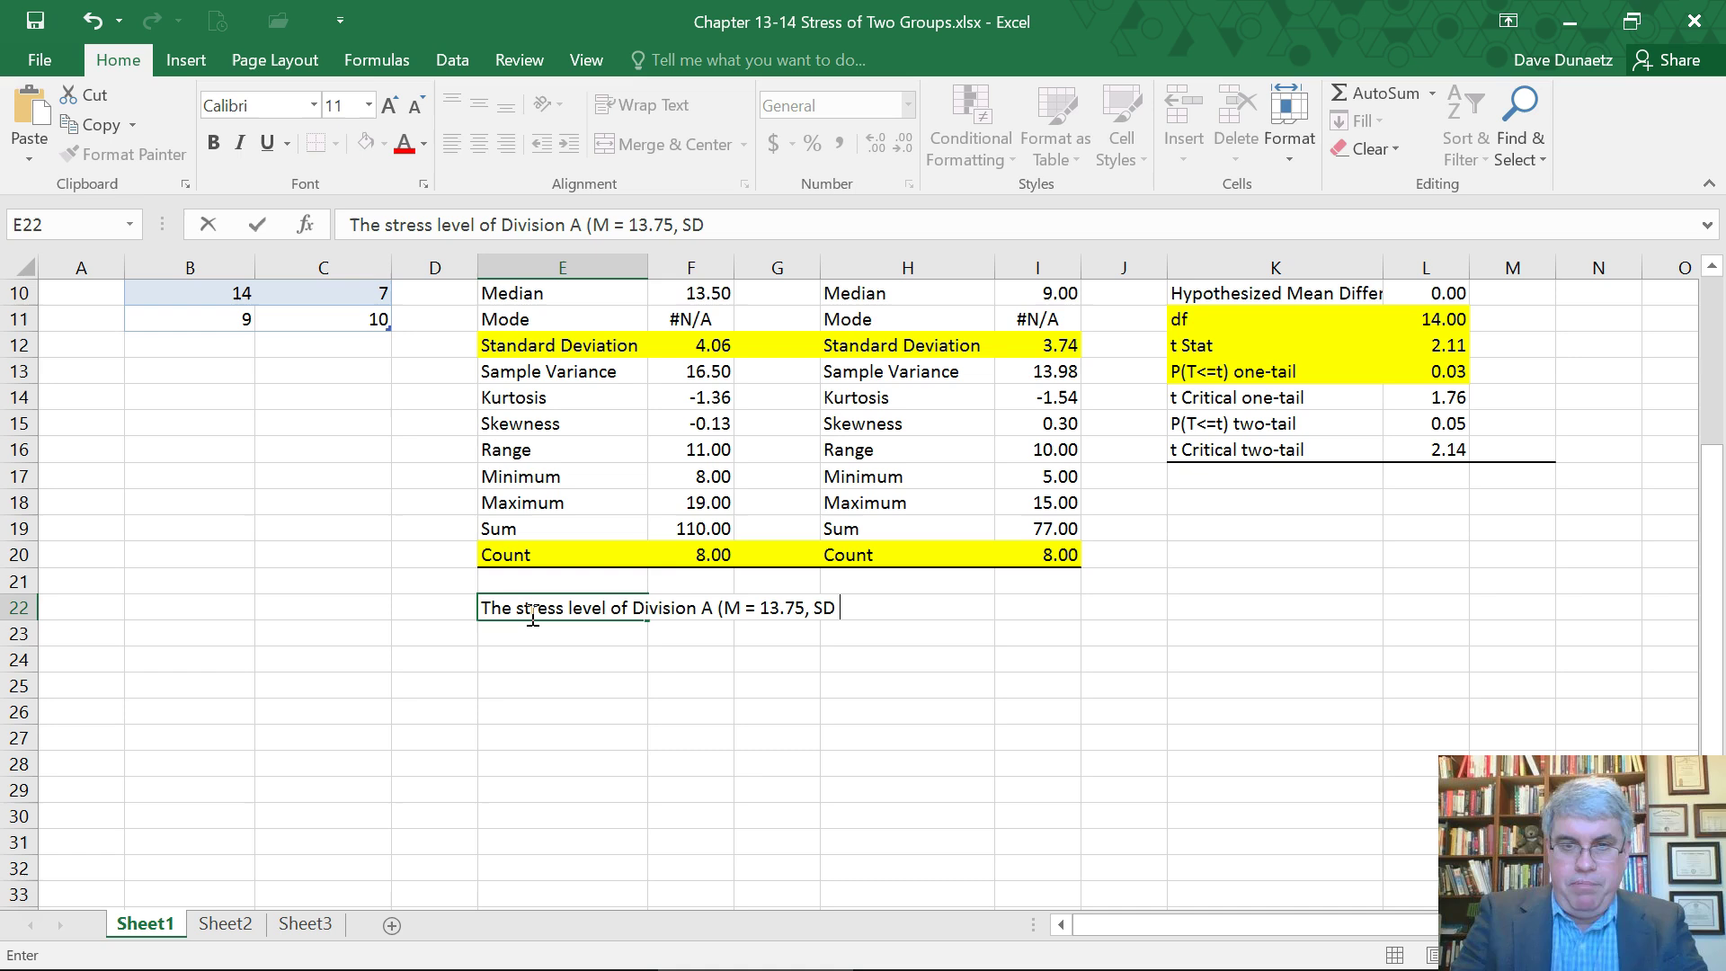
{"action": "type", "text": " ="}
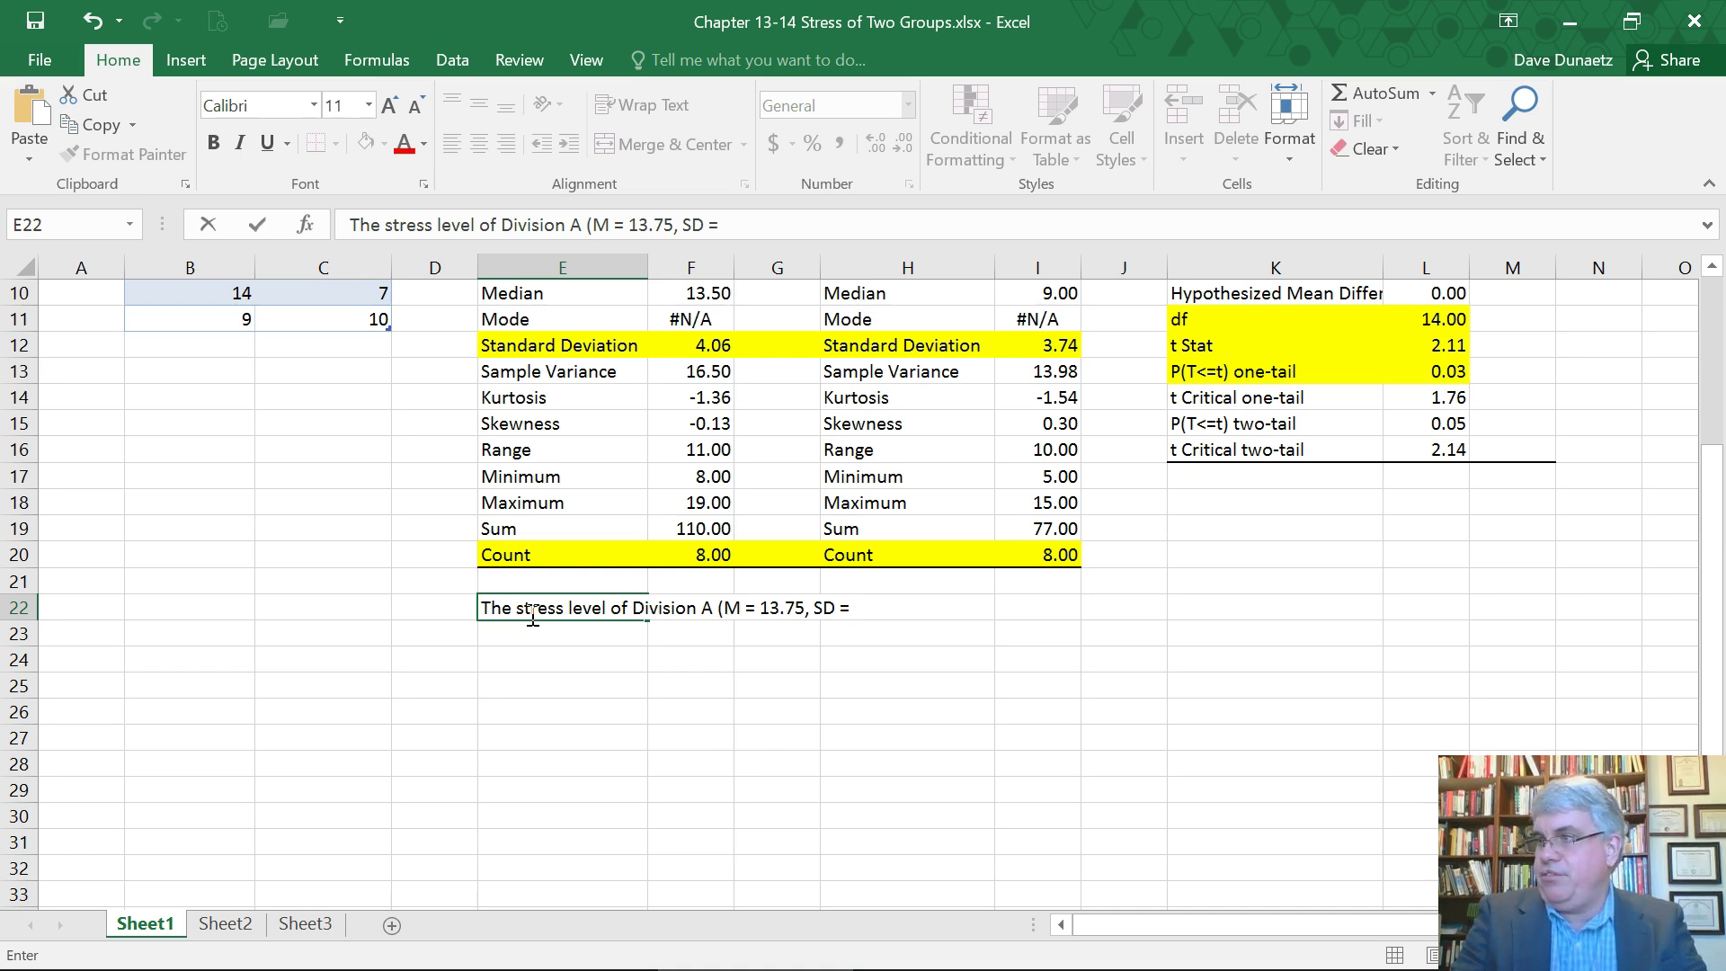
{"action": "type", "text": " 4.06"}
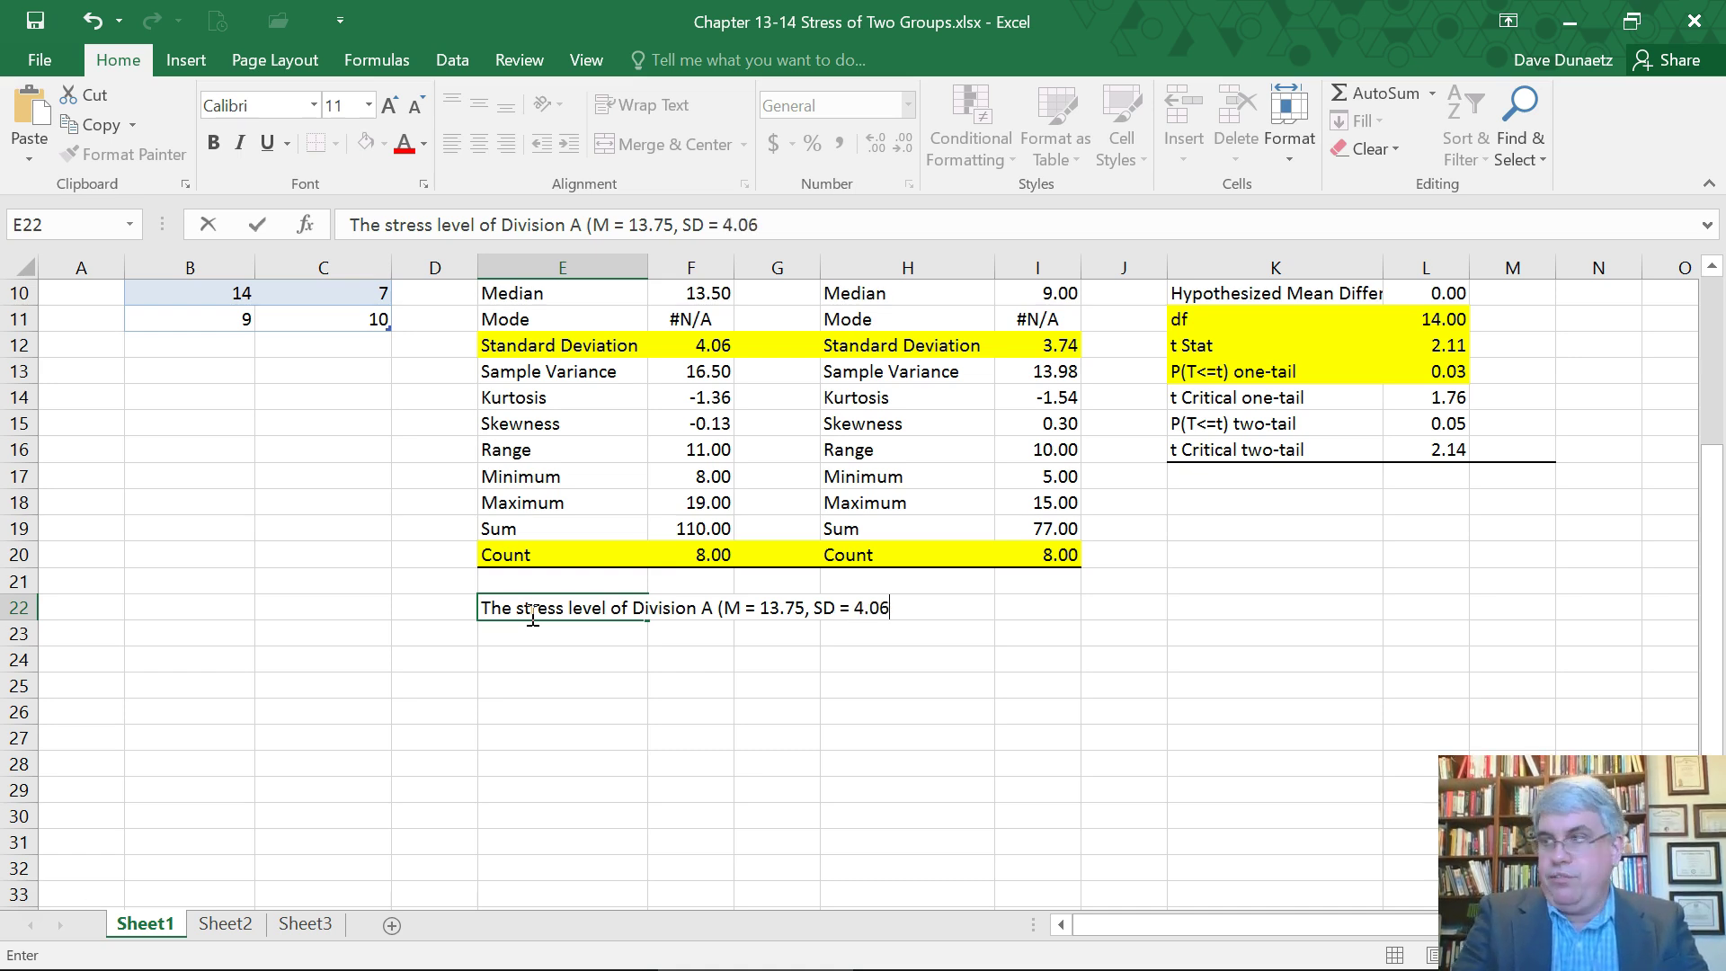
{"action": "type", "text": ", n"}
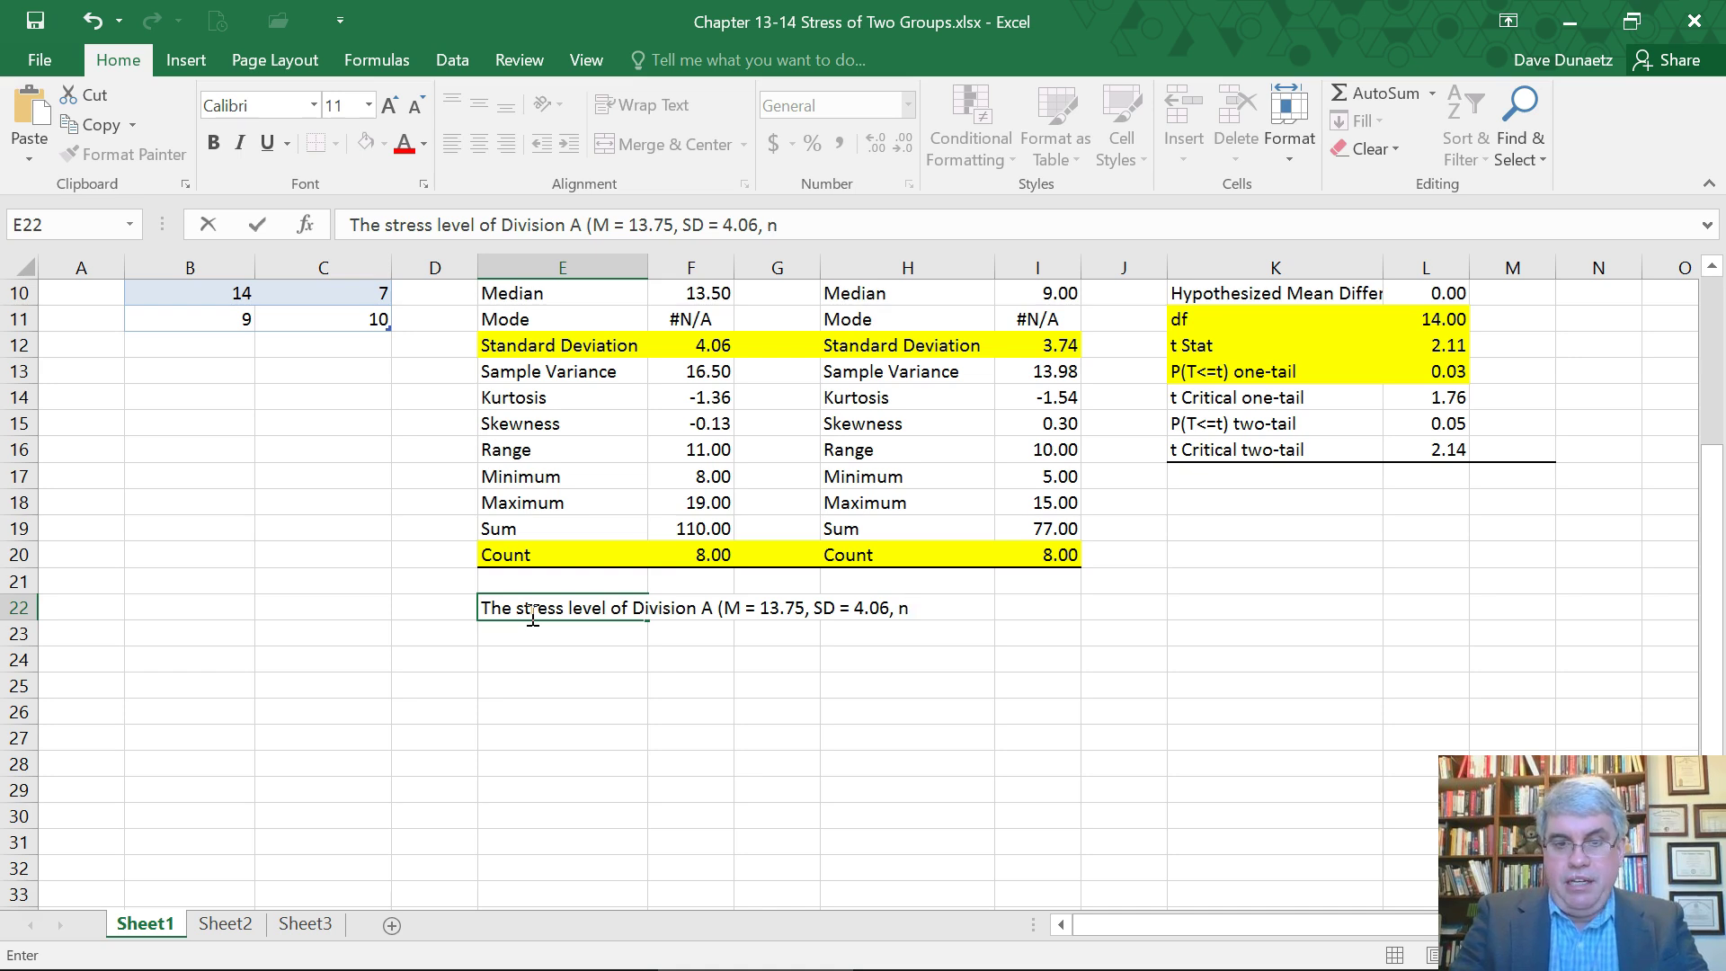
{"action": "type", "text": " -"}
{"action": "type", "text": "="}
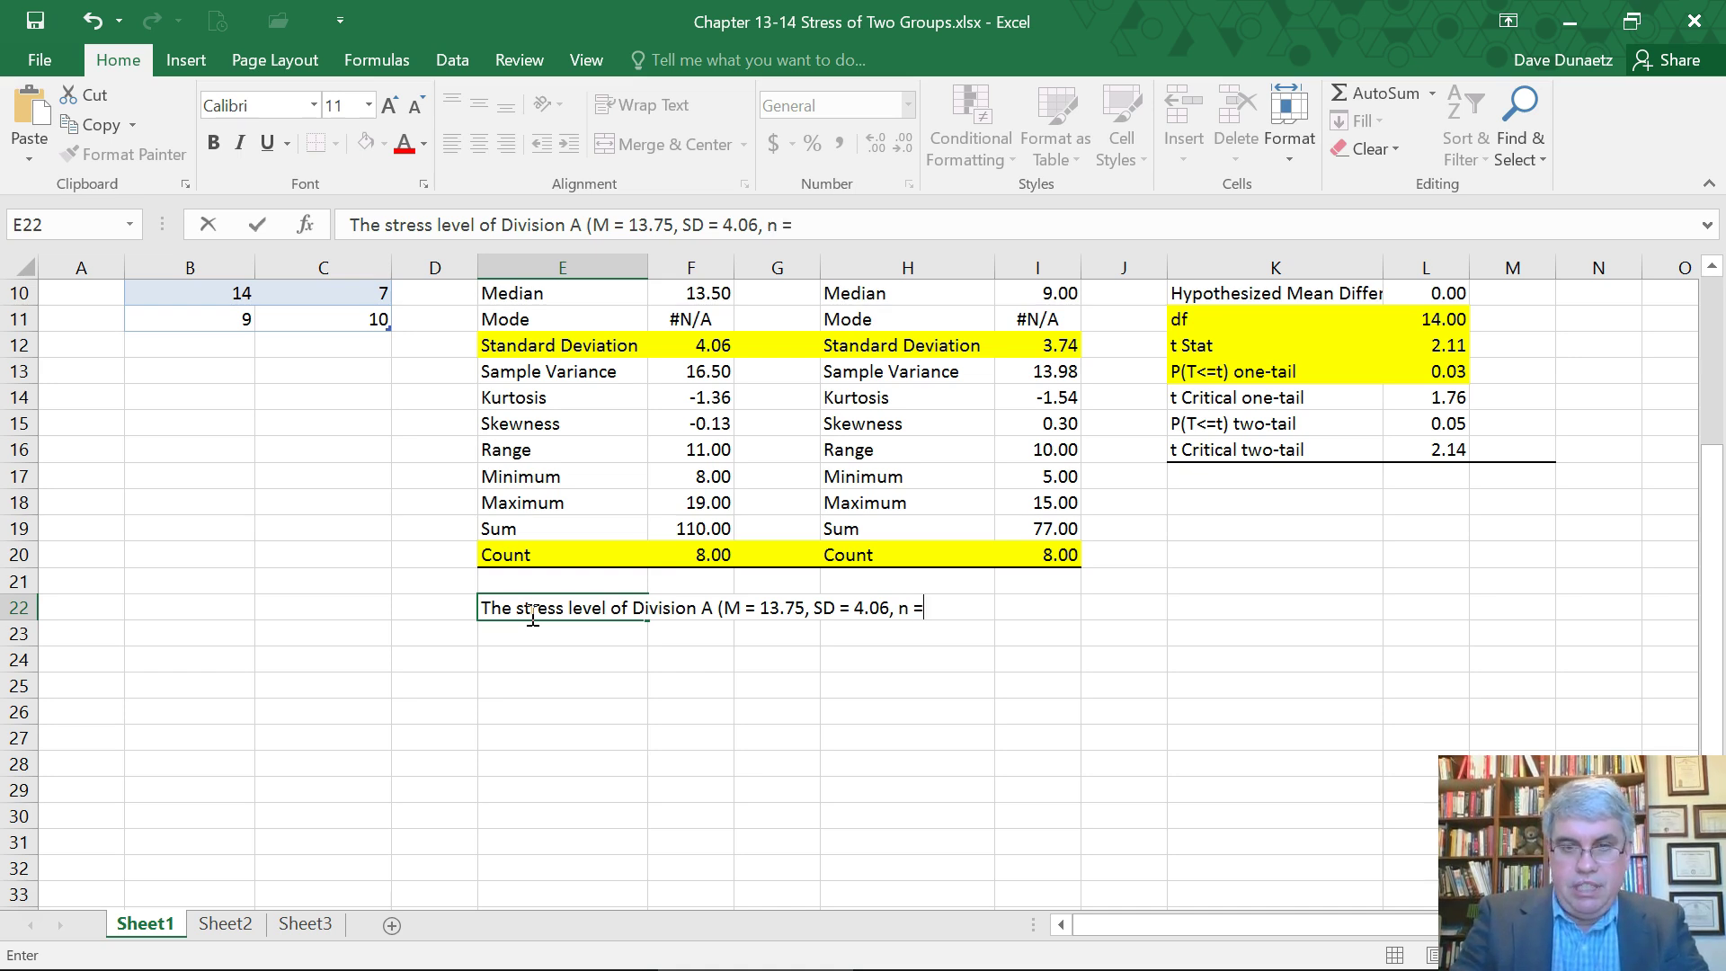
{"action": "type", "text": " 8"}
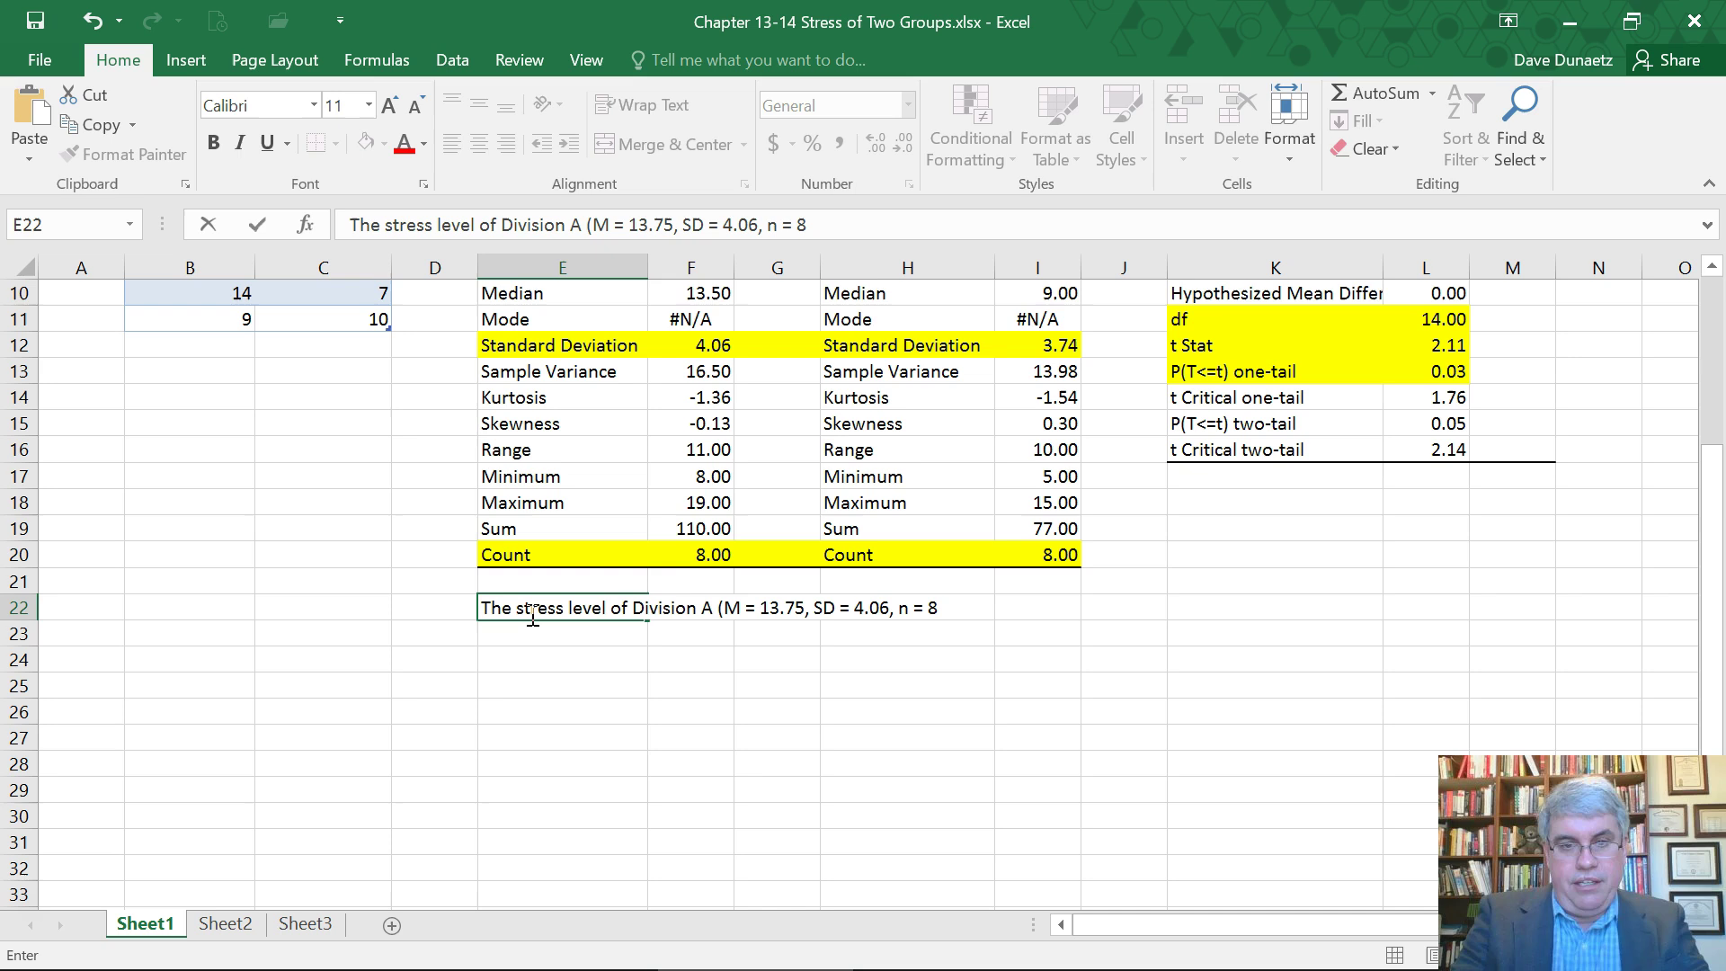
{"action": "type", "text": ")"}
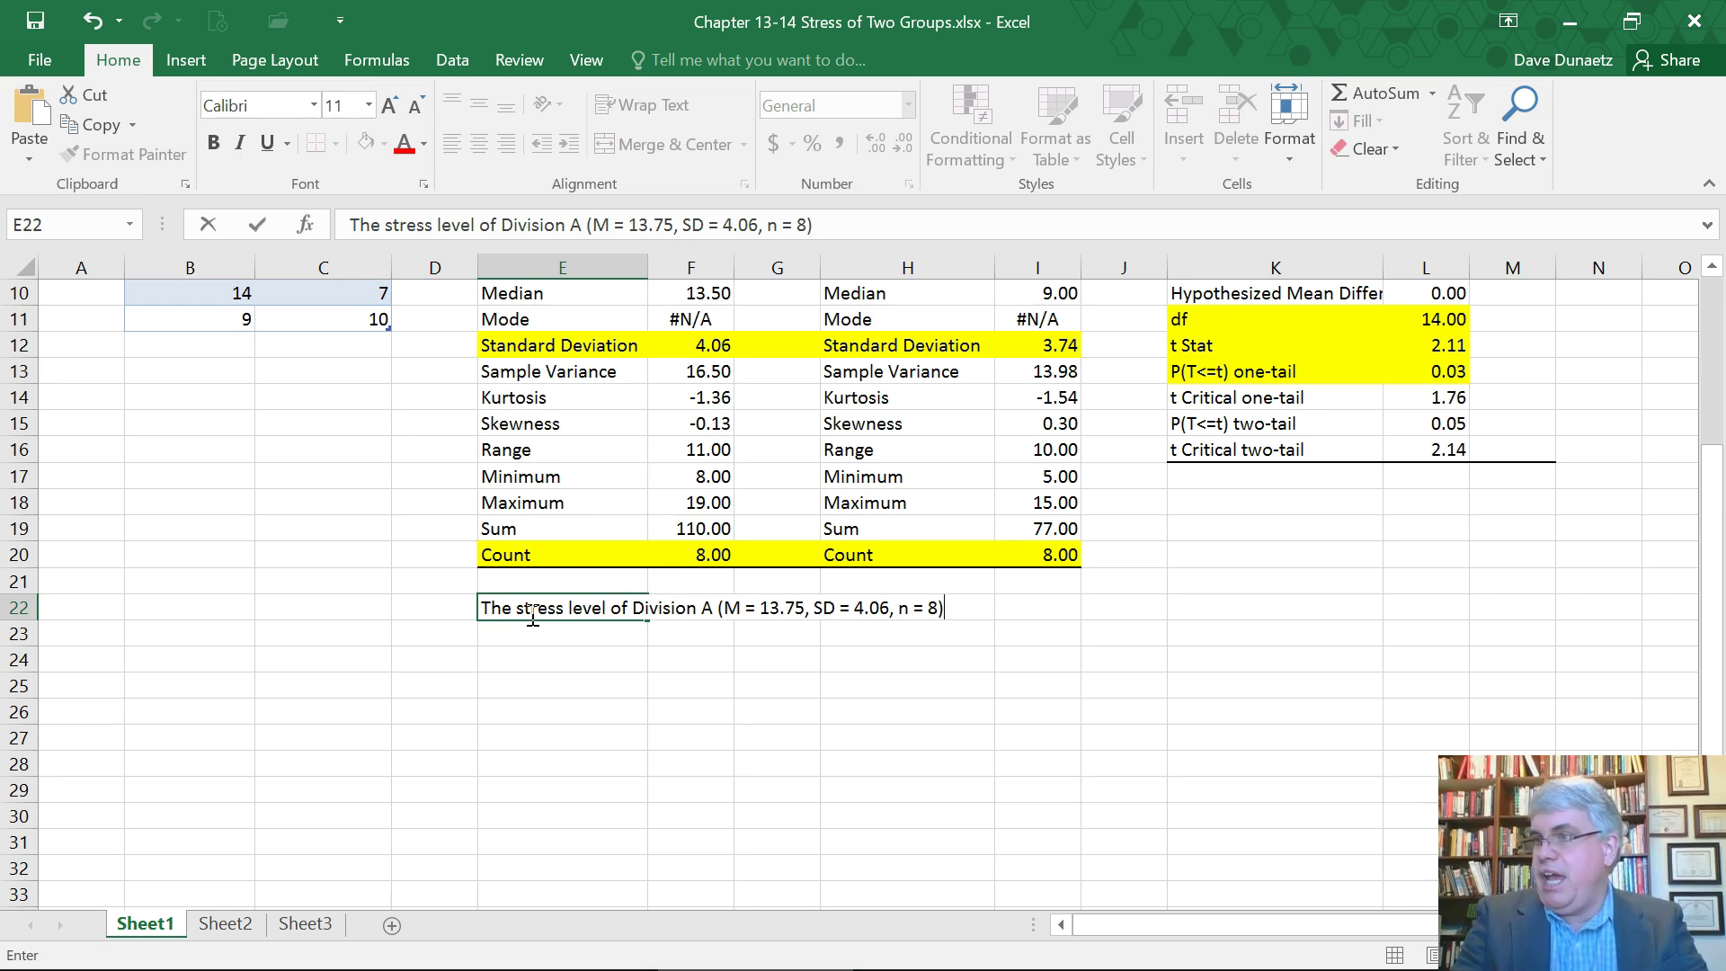
{"action": "type", "text": " was hypo"}
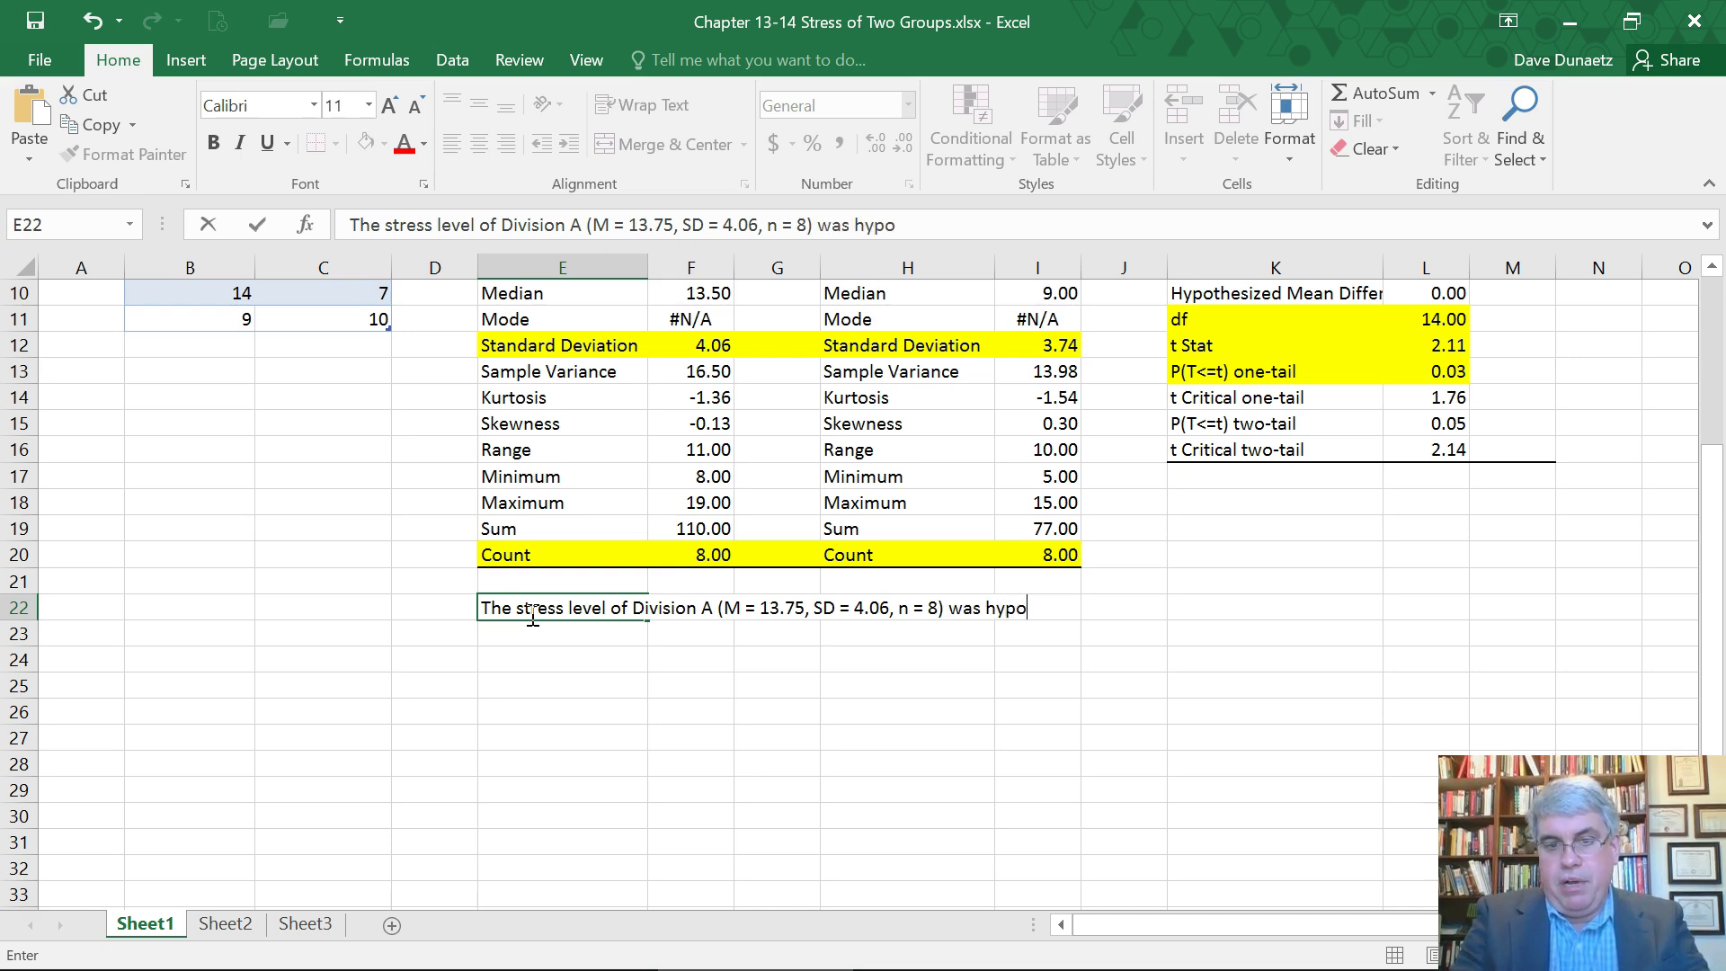
{"action": "type", "text": "thesized t"}
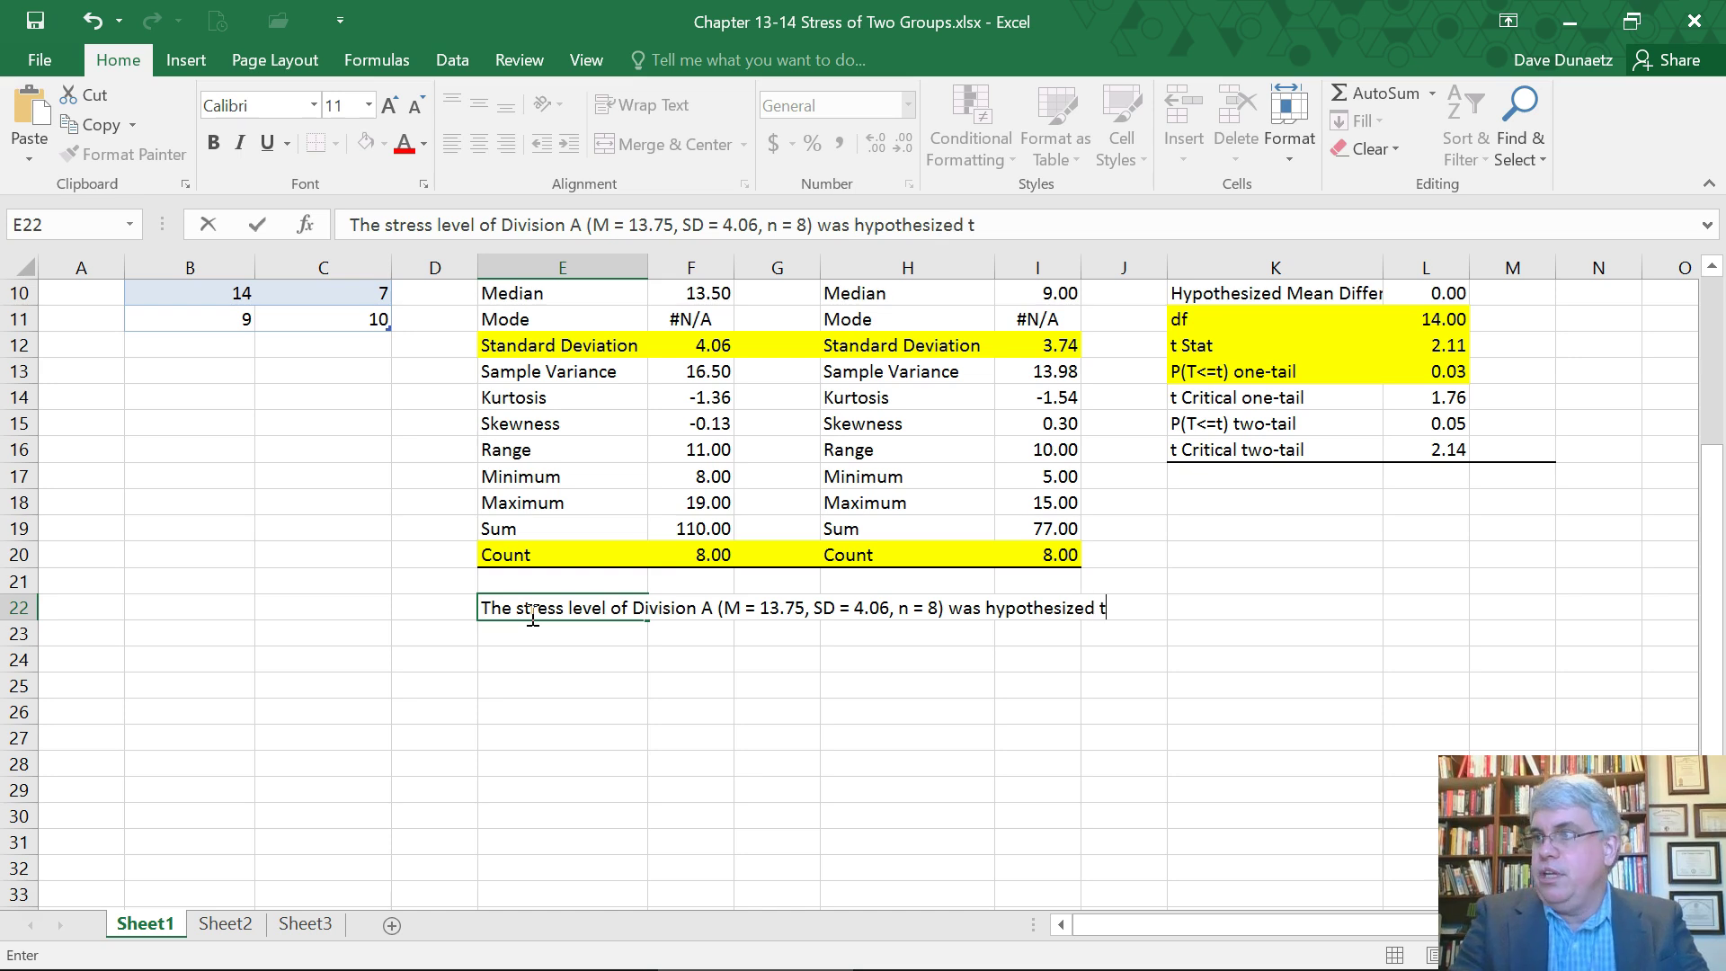
{"action": "type", "text": "o be greater t"}
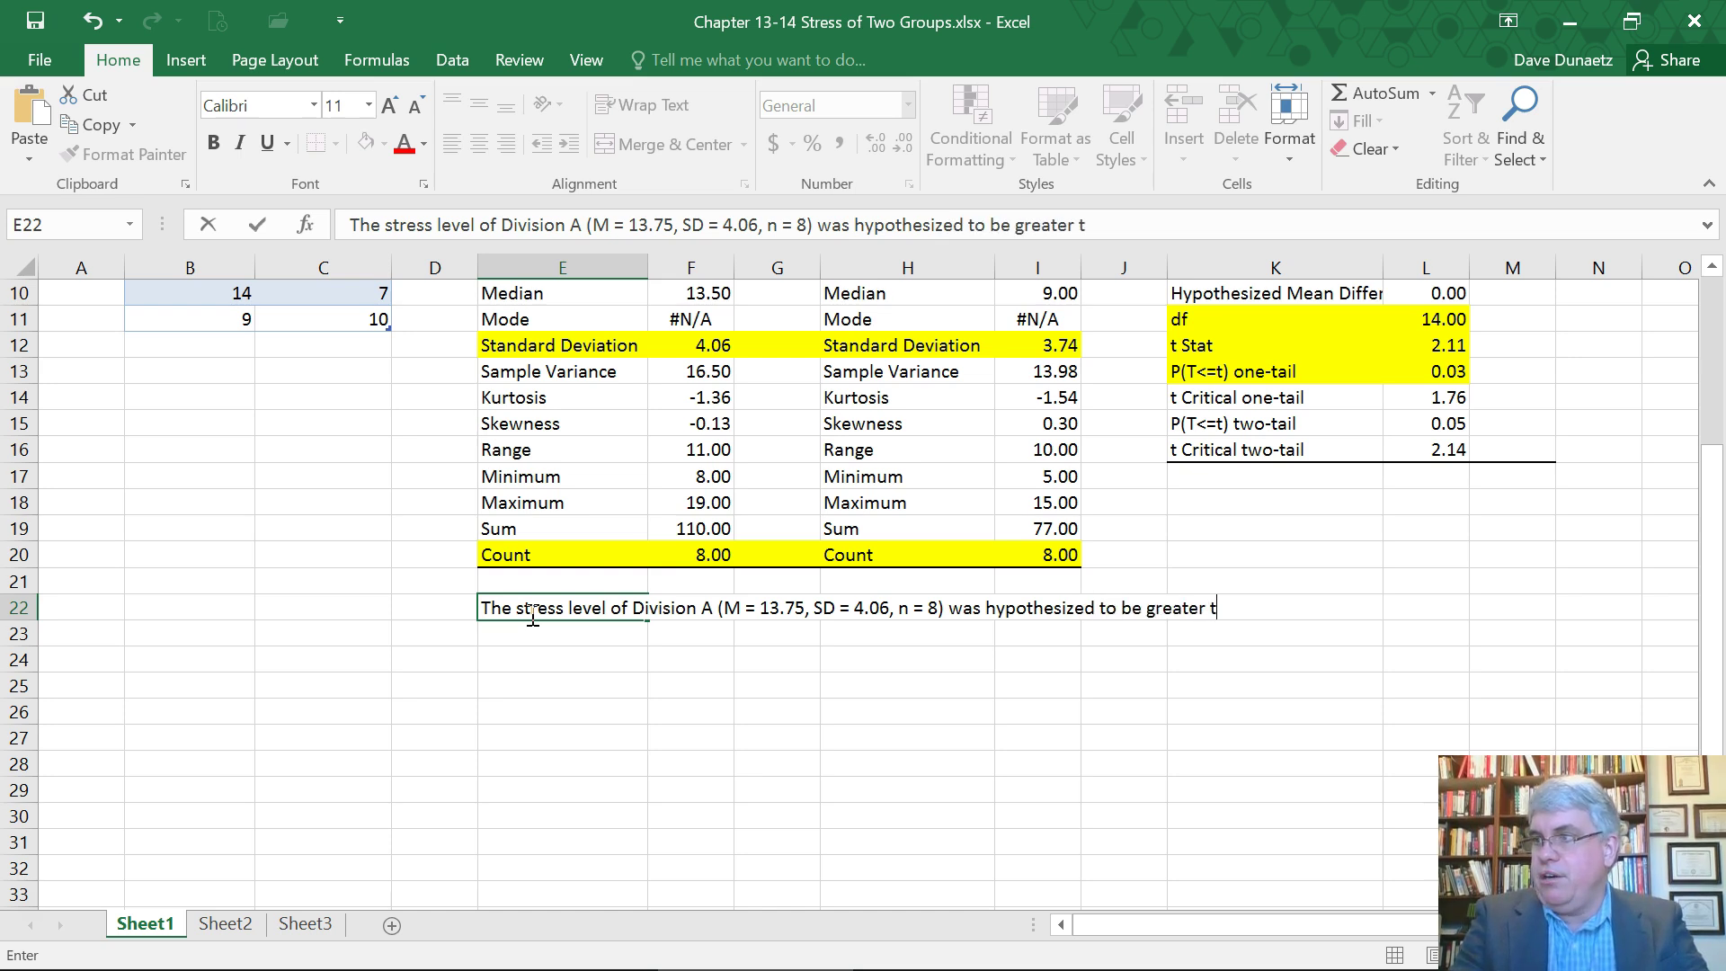
{"action": "type", "text": "han the stres"}
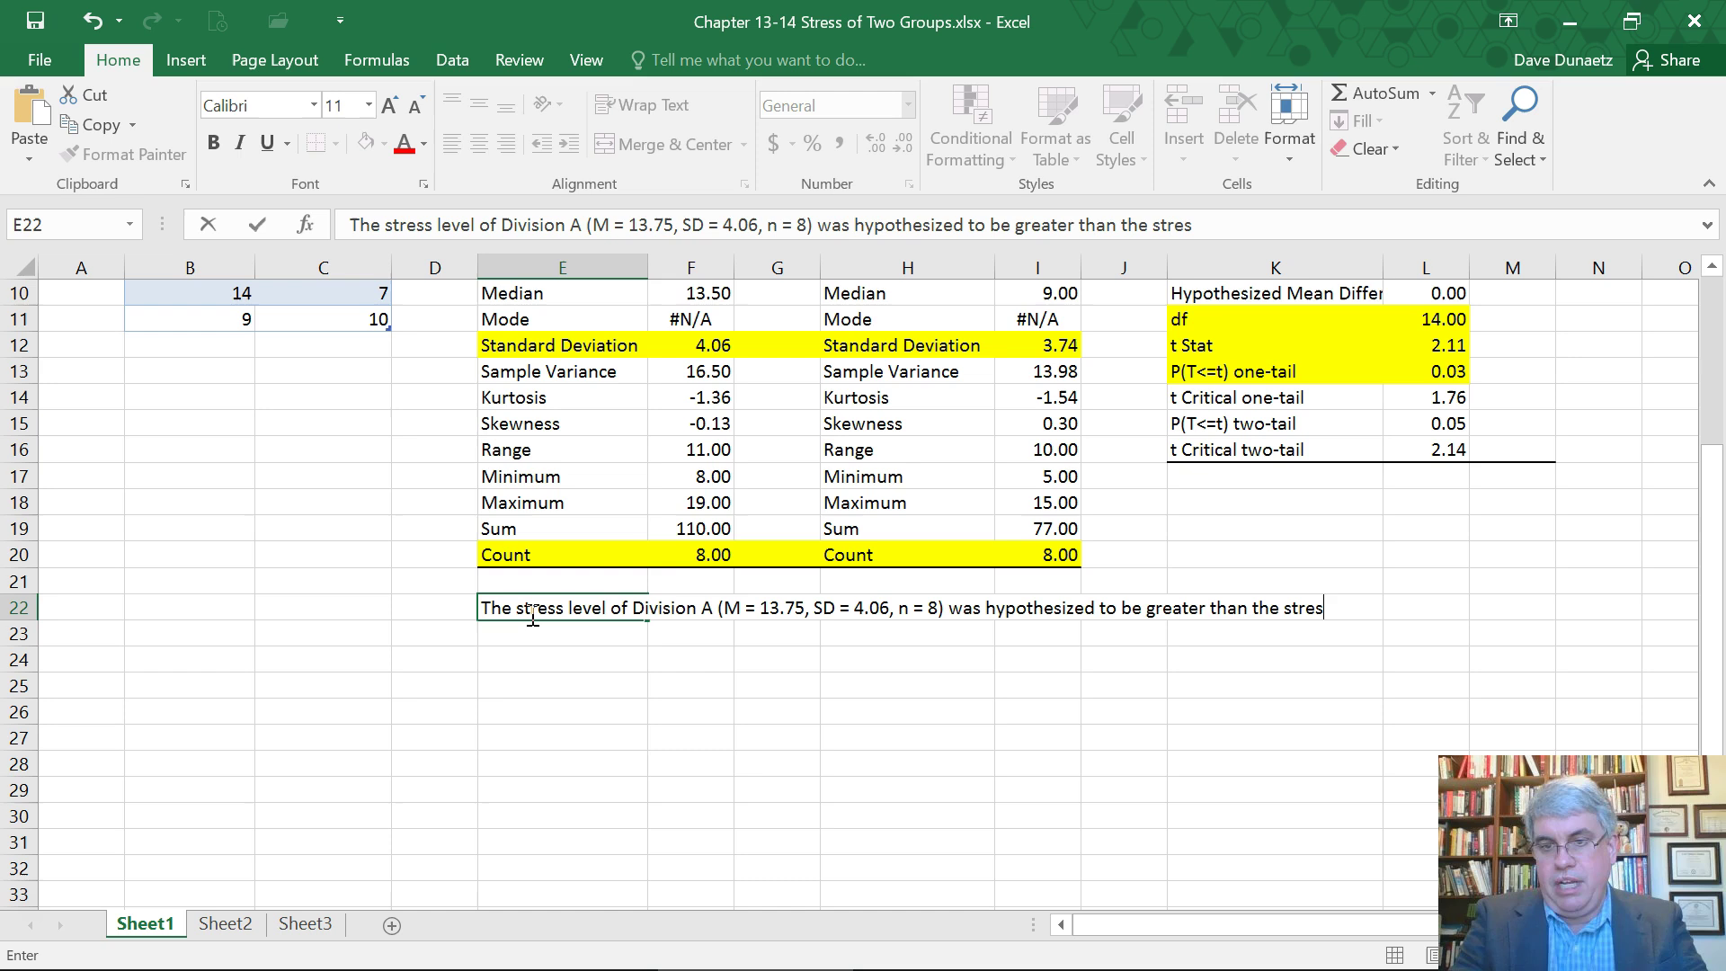
{"action": "type", "text": "s level of"}
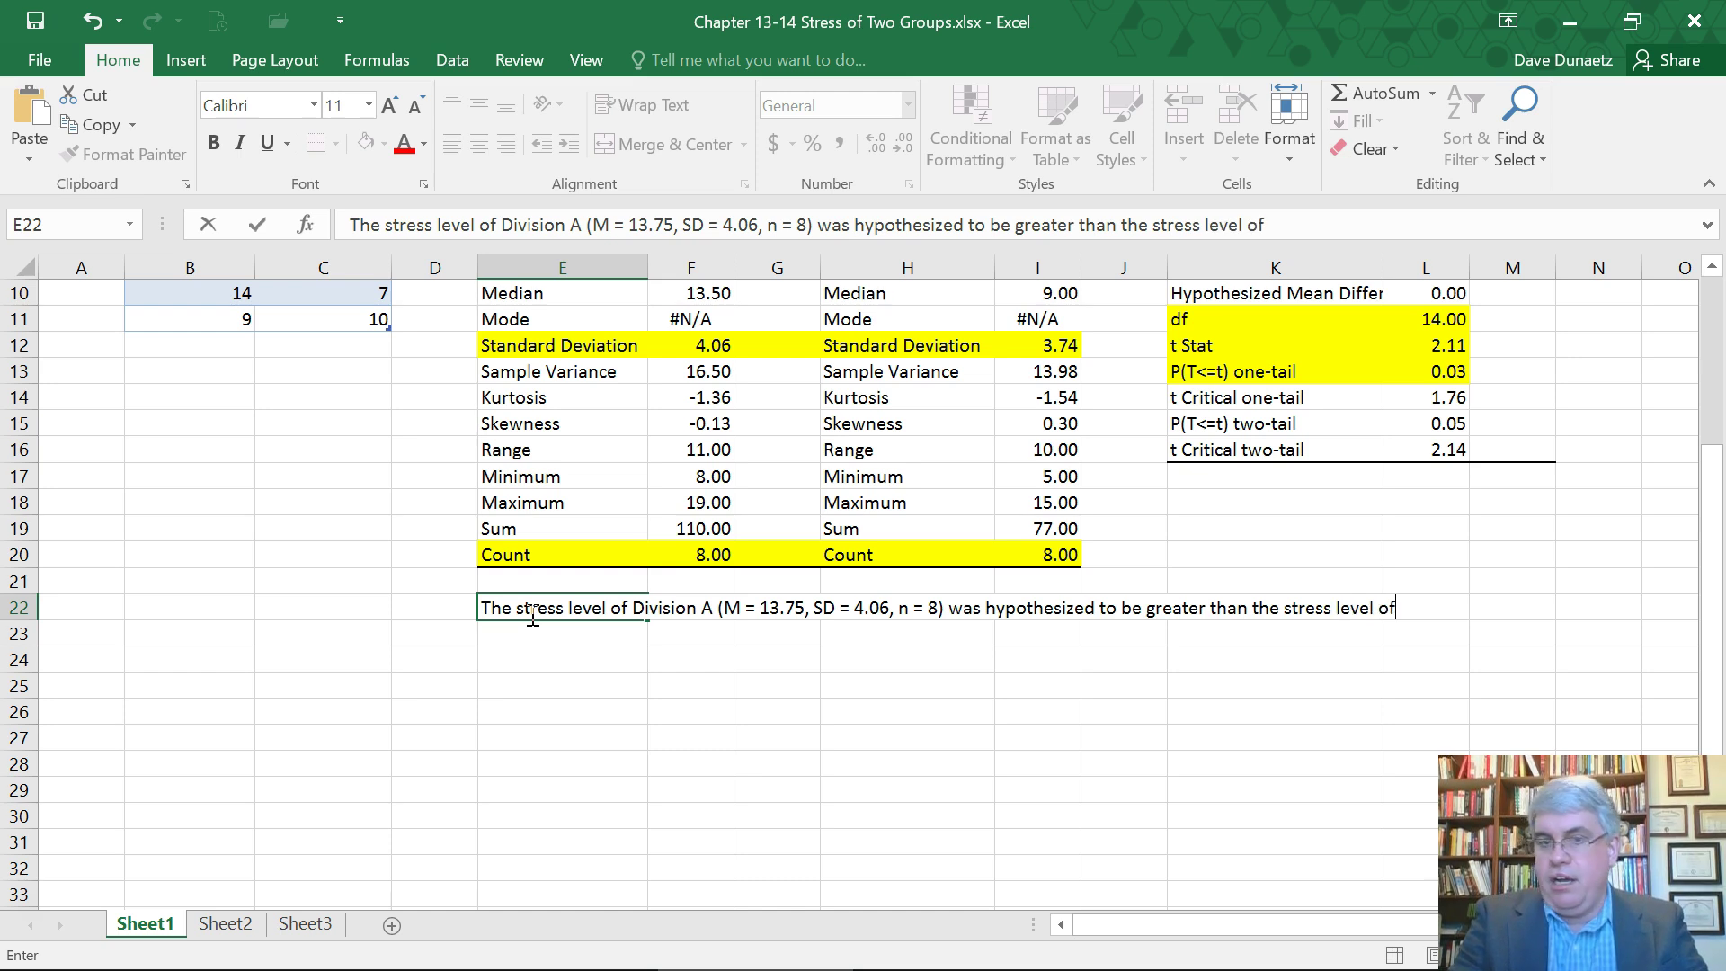
{"action": "key", "text": "Return"}
Step: In E23, add Division B (M = 9.63, SD = 3.74, n = 8), then begin 'This difference was signficant,'
{"action": "type", "text": "Divis"}
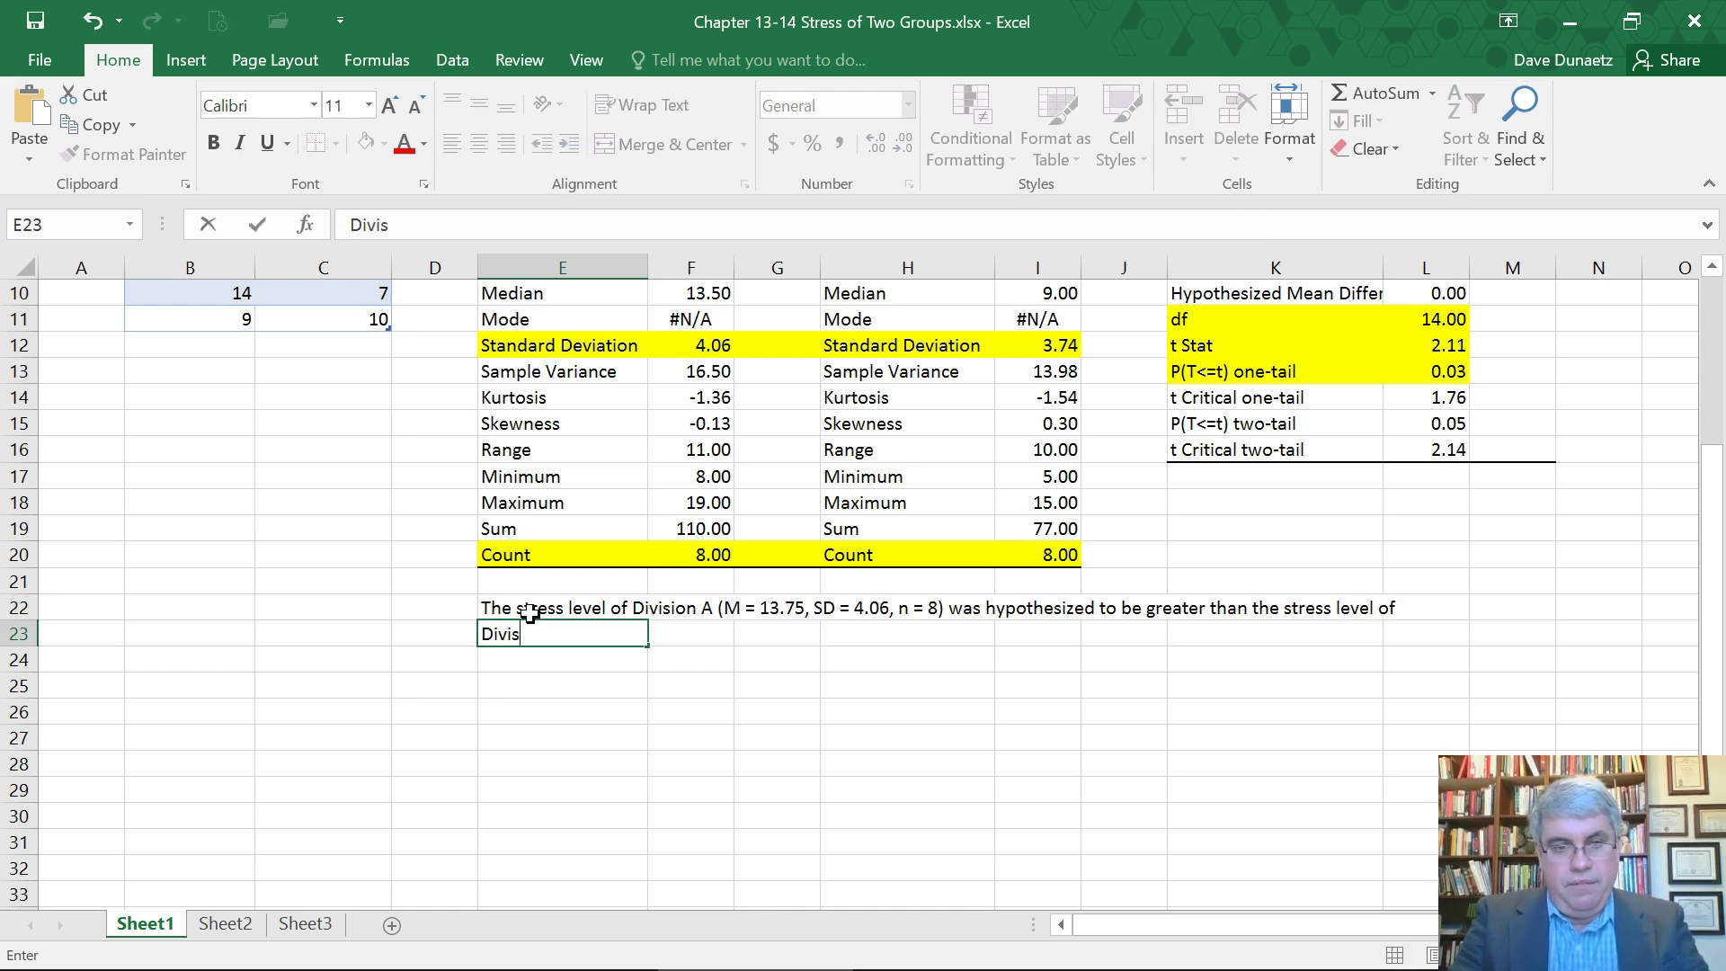
{"action": "type", "text": "ion B "}
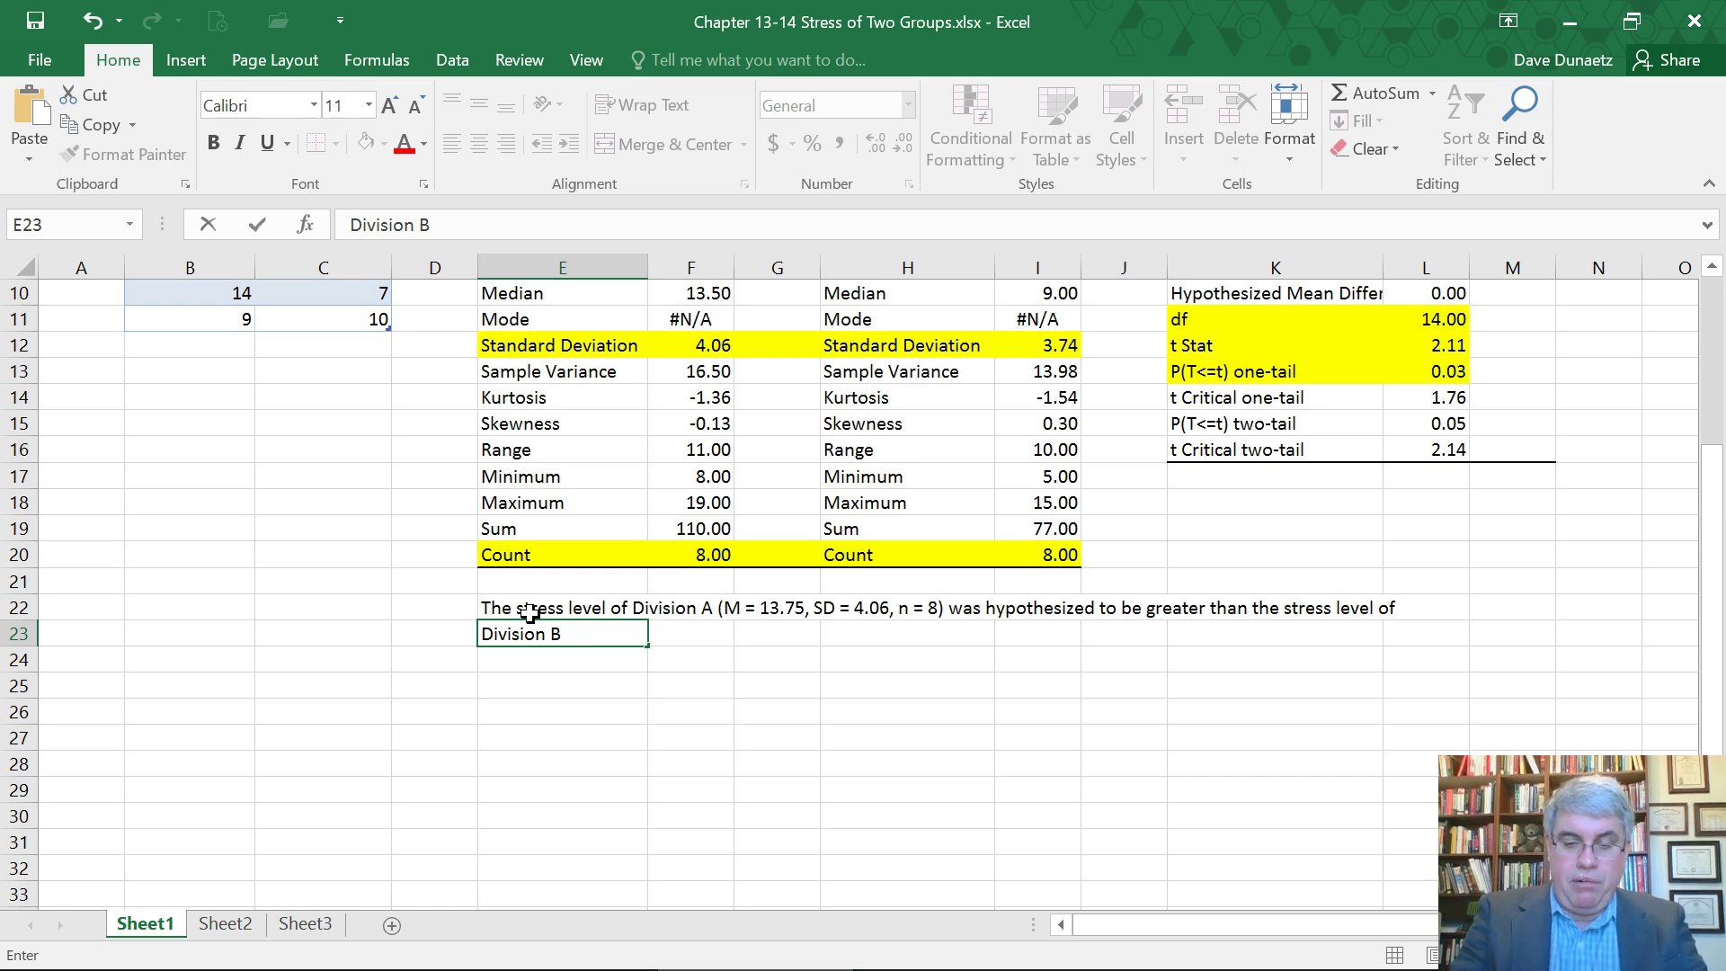
{"action": "type", "text": "("}
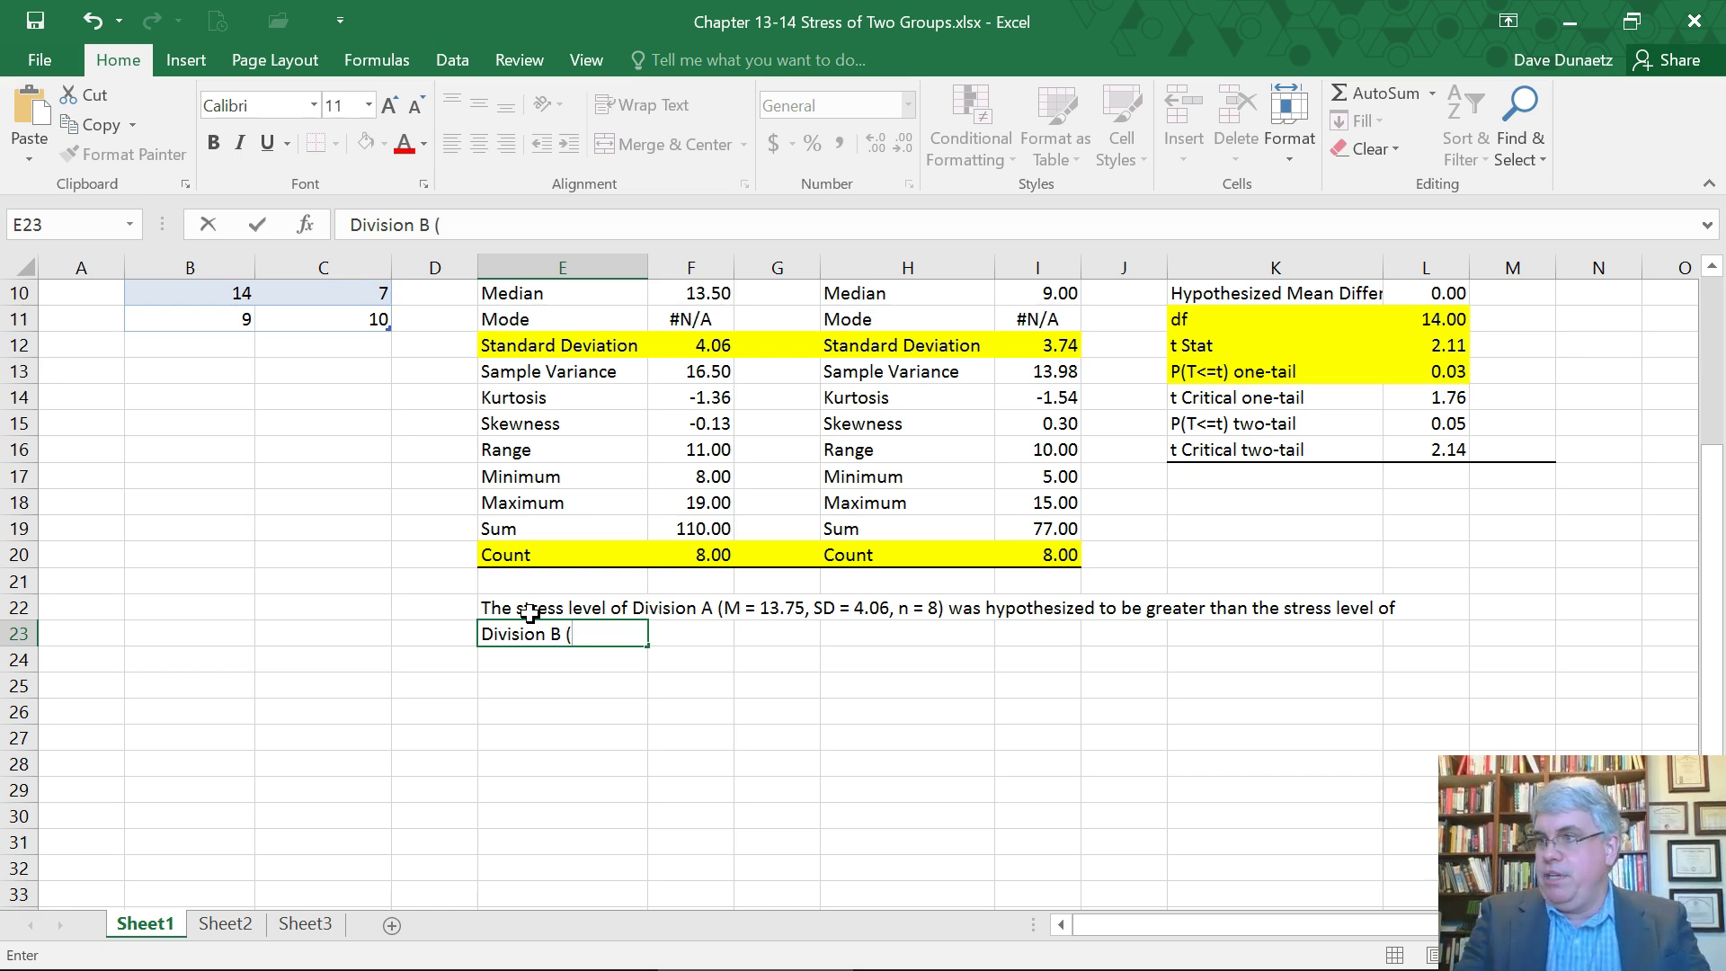
{"action": "type", "text": "M"}
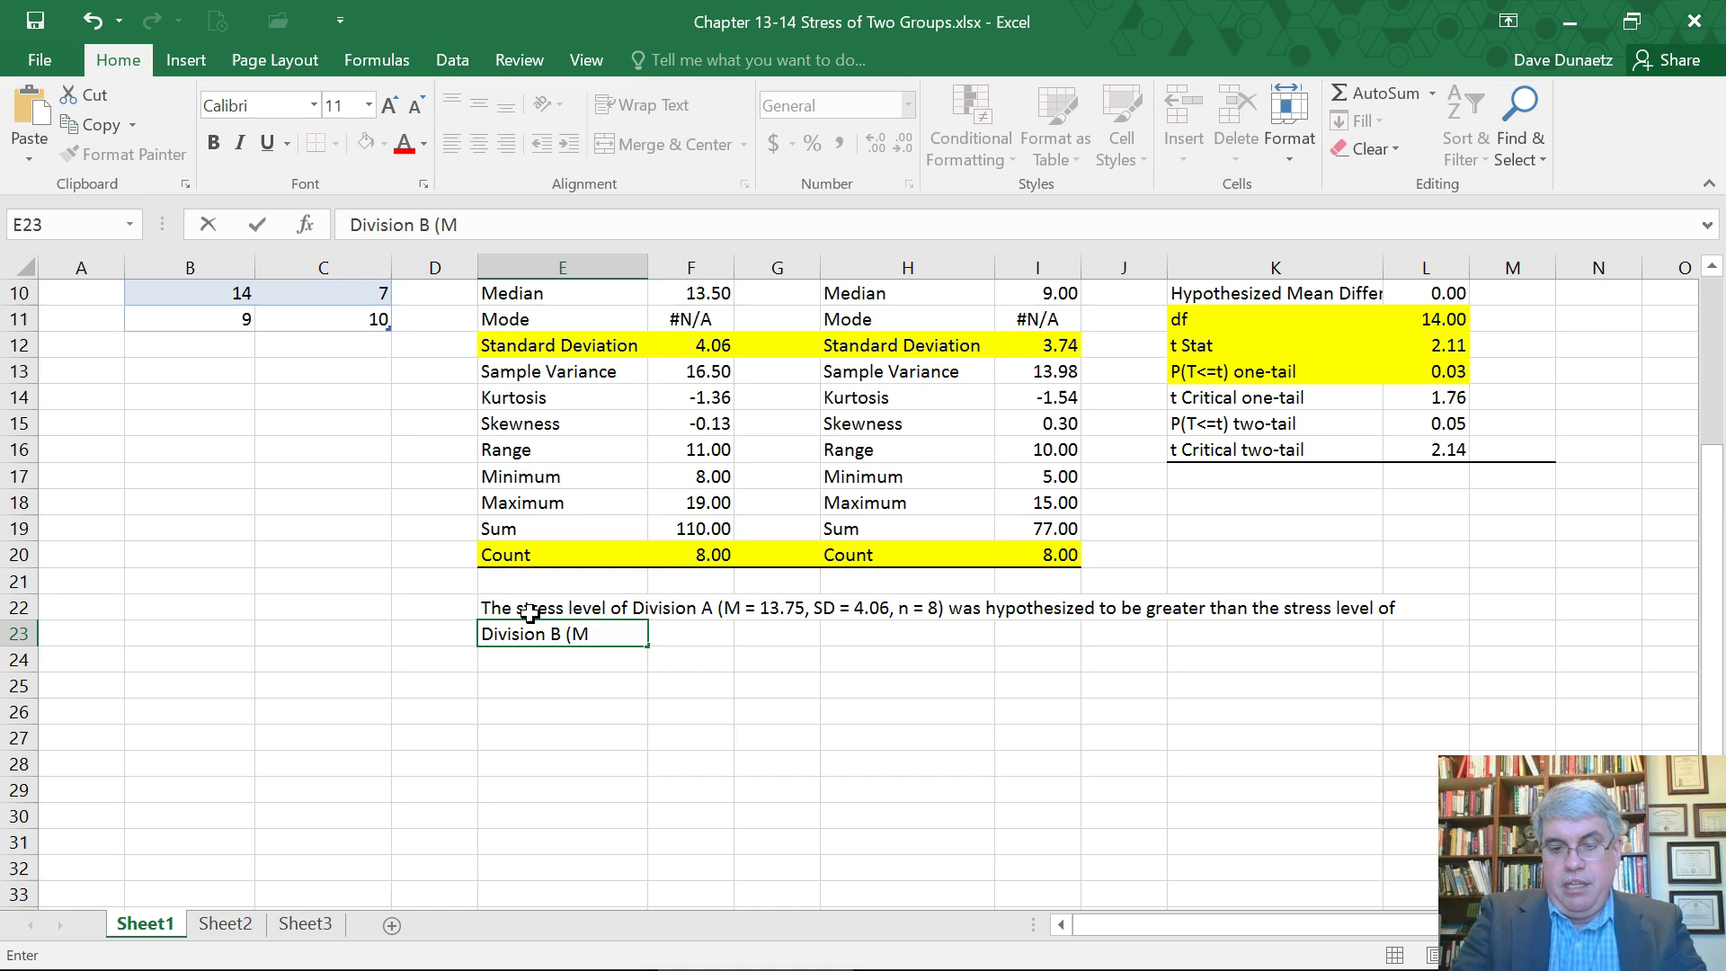
{"action": "type", "text": " = 9"}
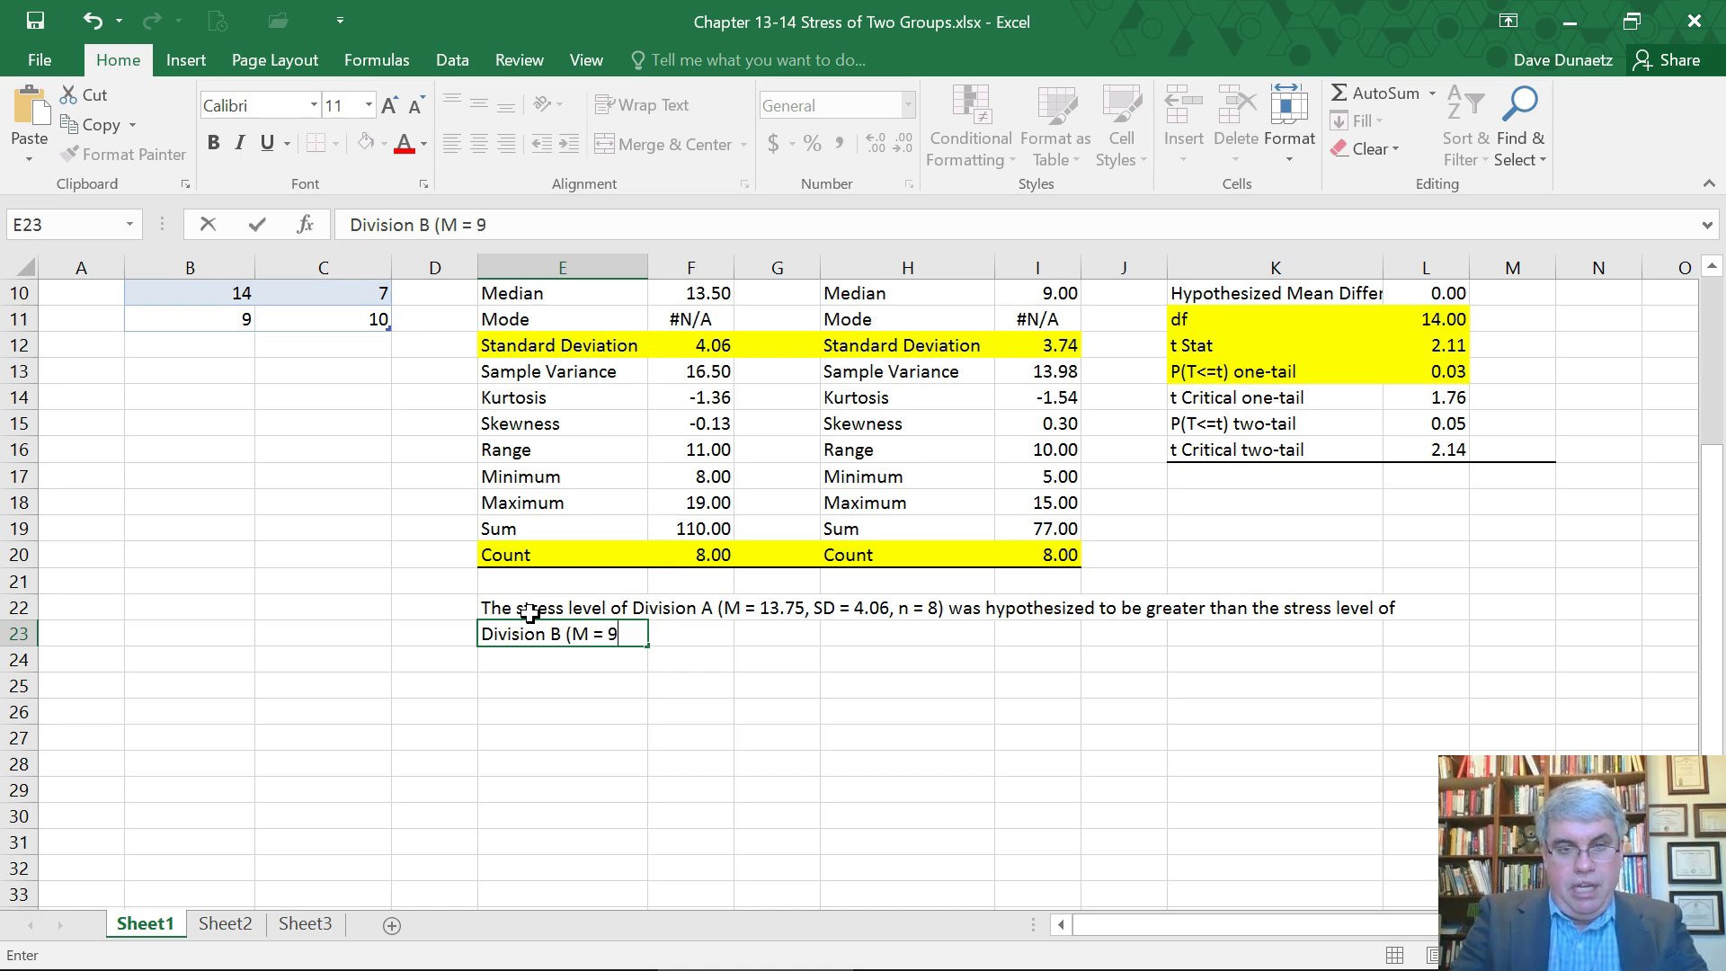
{"action": "type", "text": ".63, SD"}
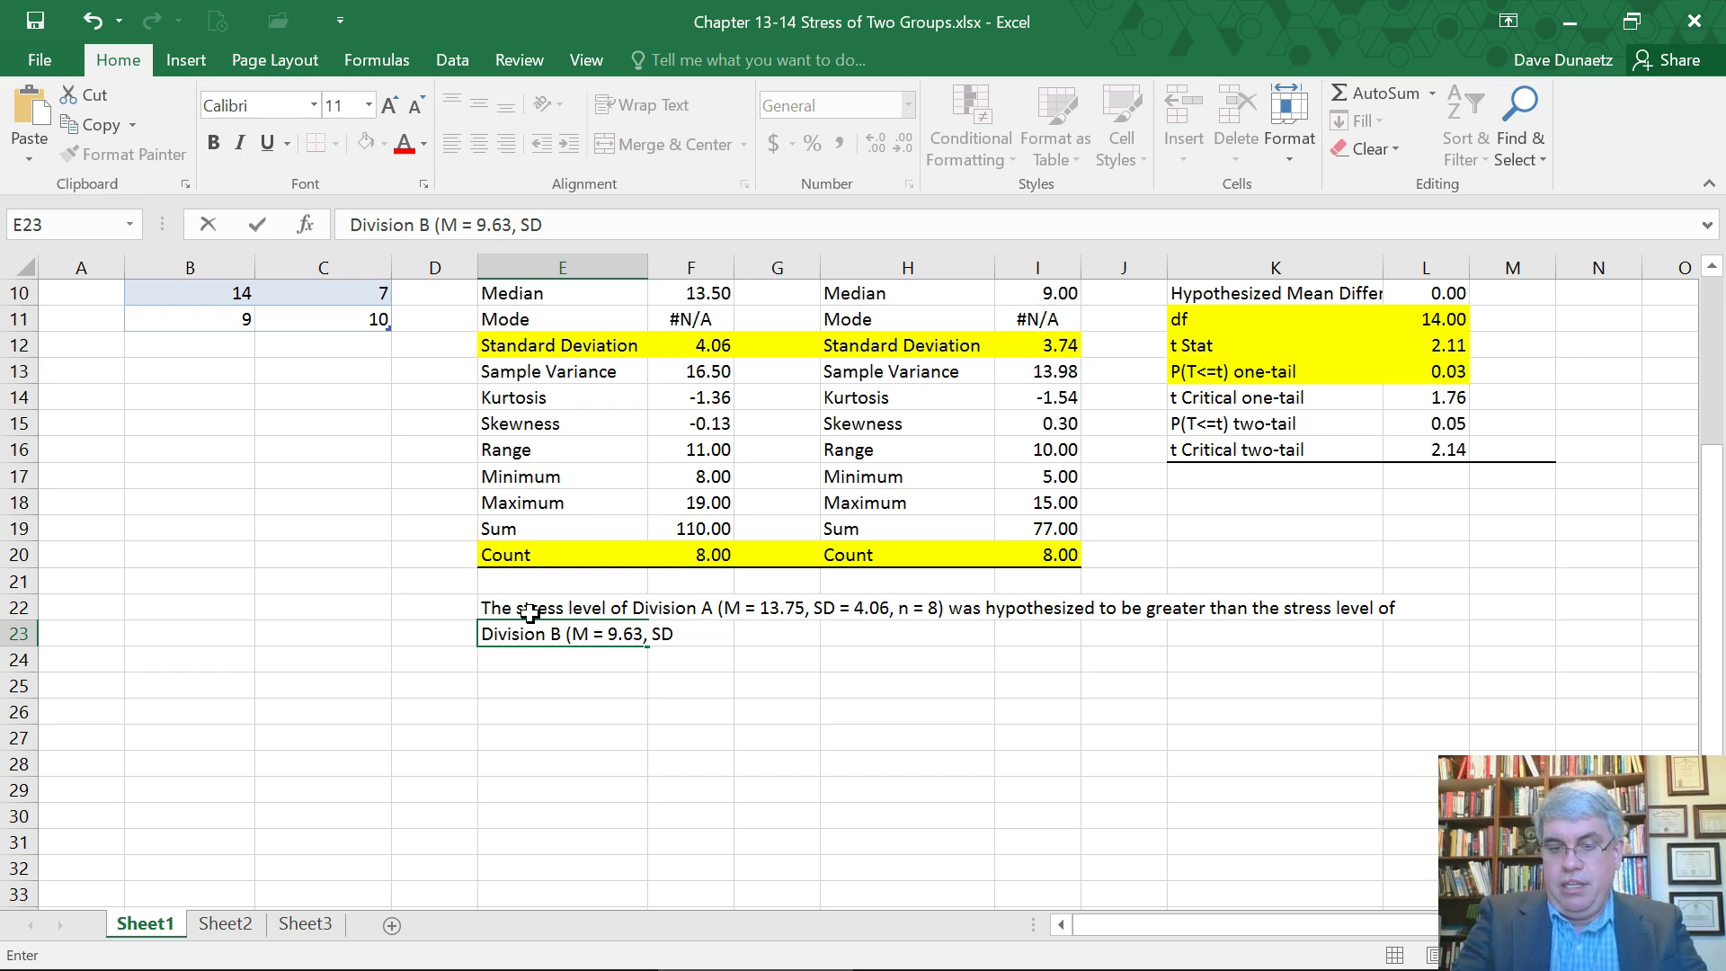
{"action": "type", "text": " = 3.7"}
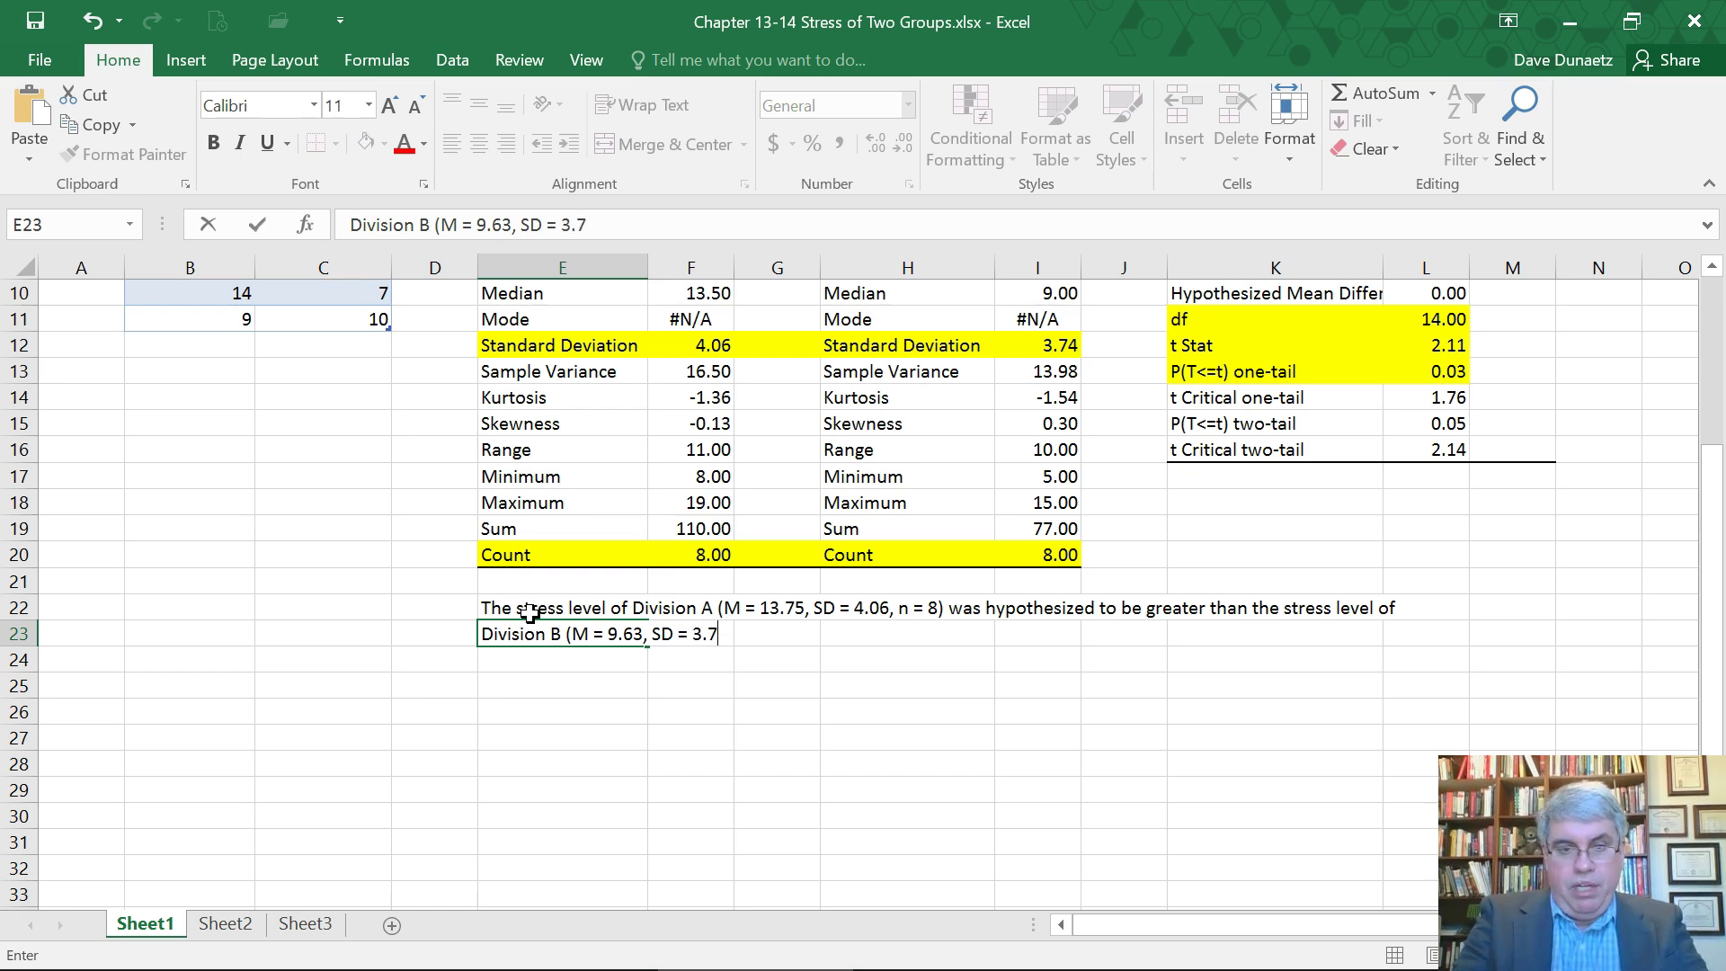
{"action": "type", "text": "4, n "}
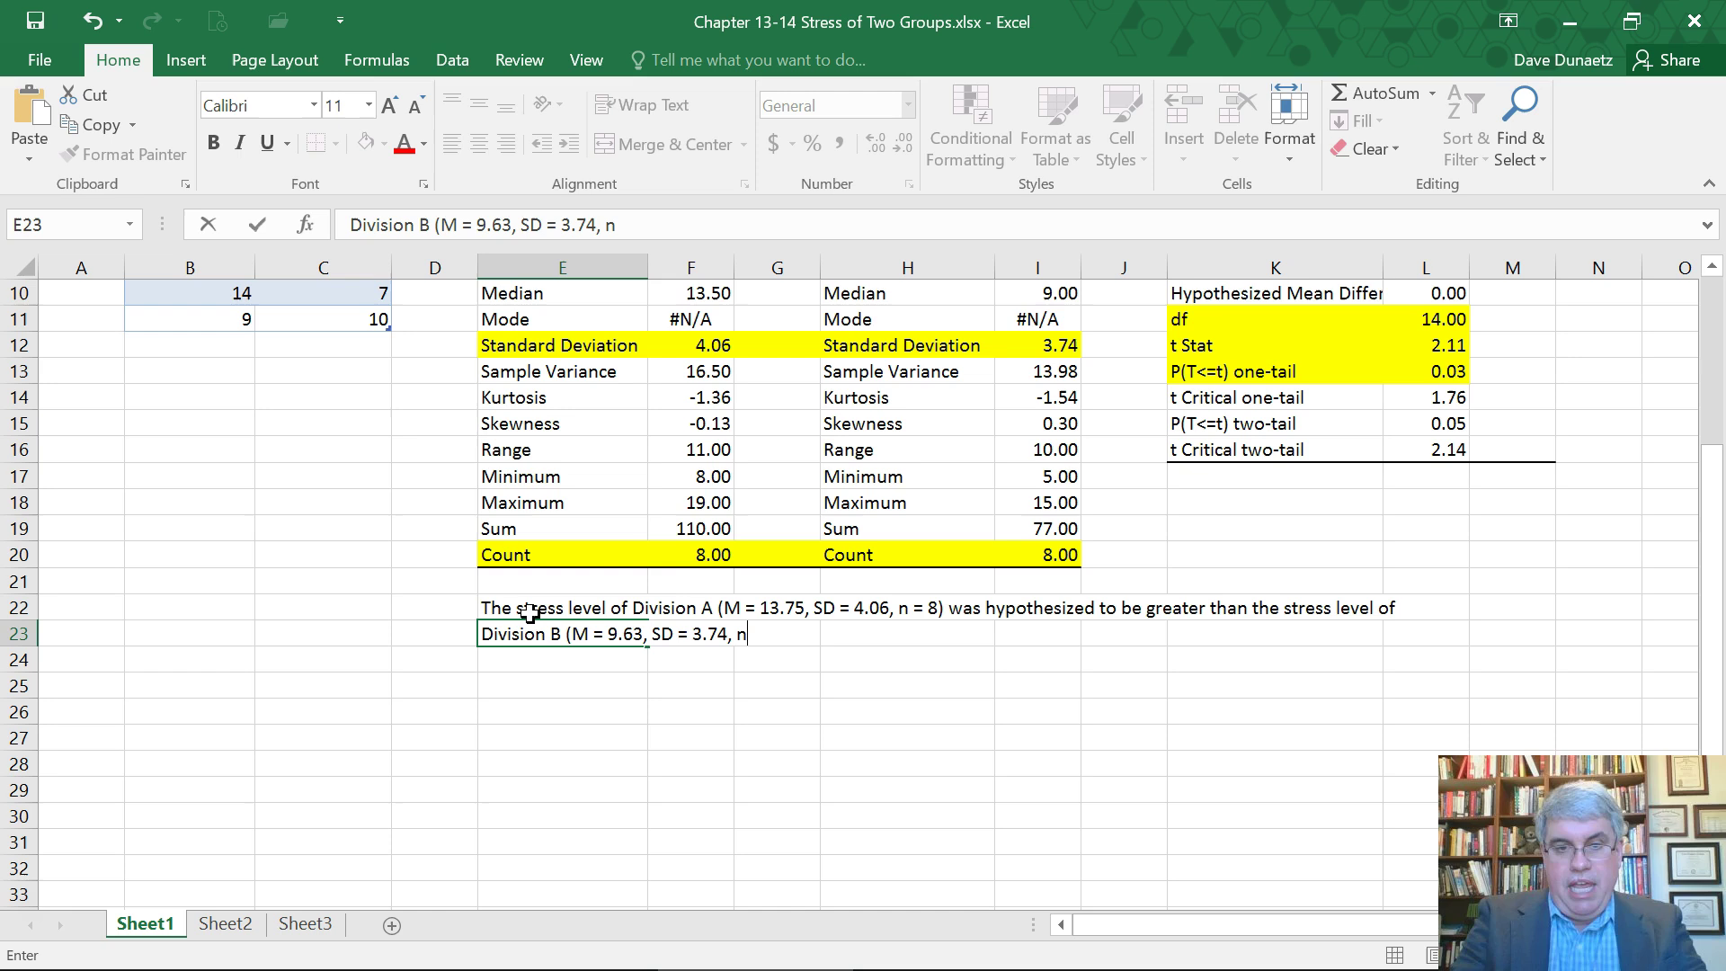
{"action": "type", "text": "= 8"}
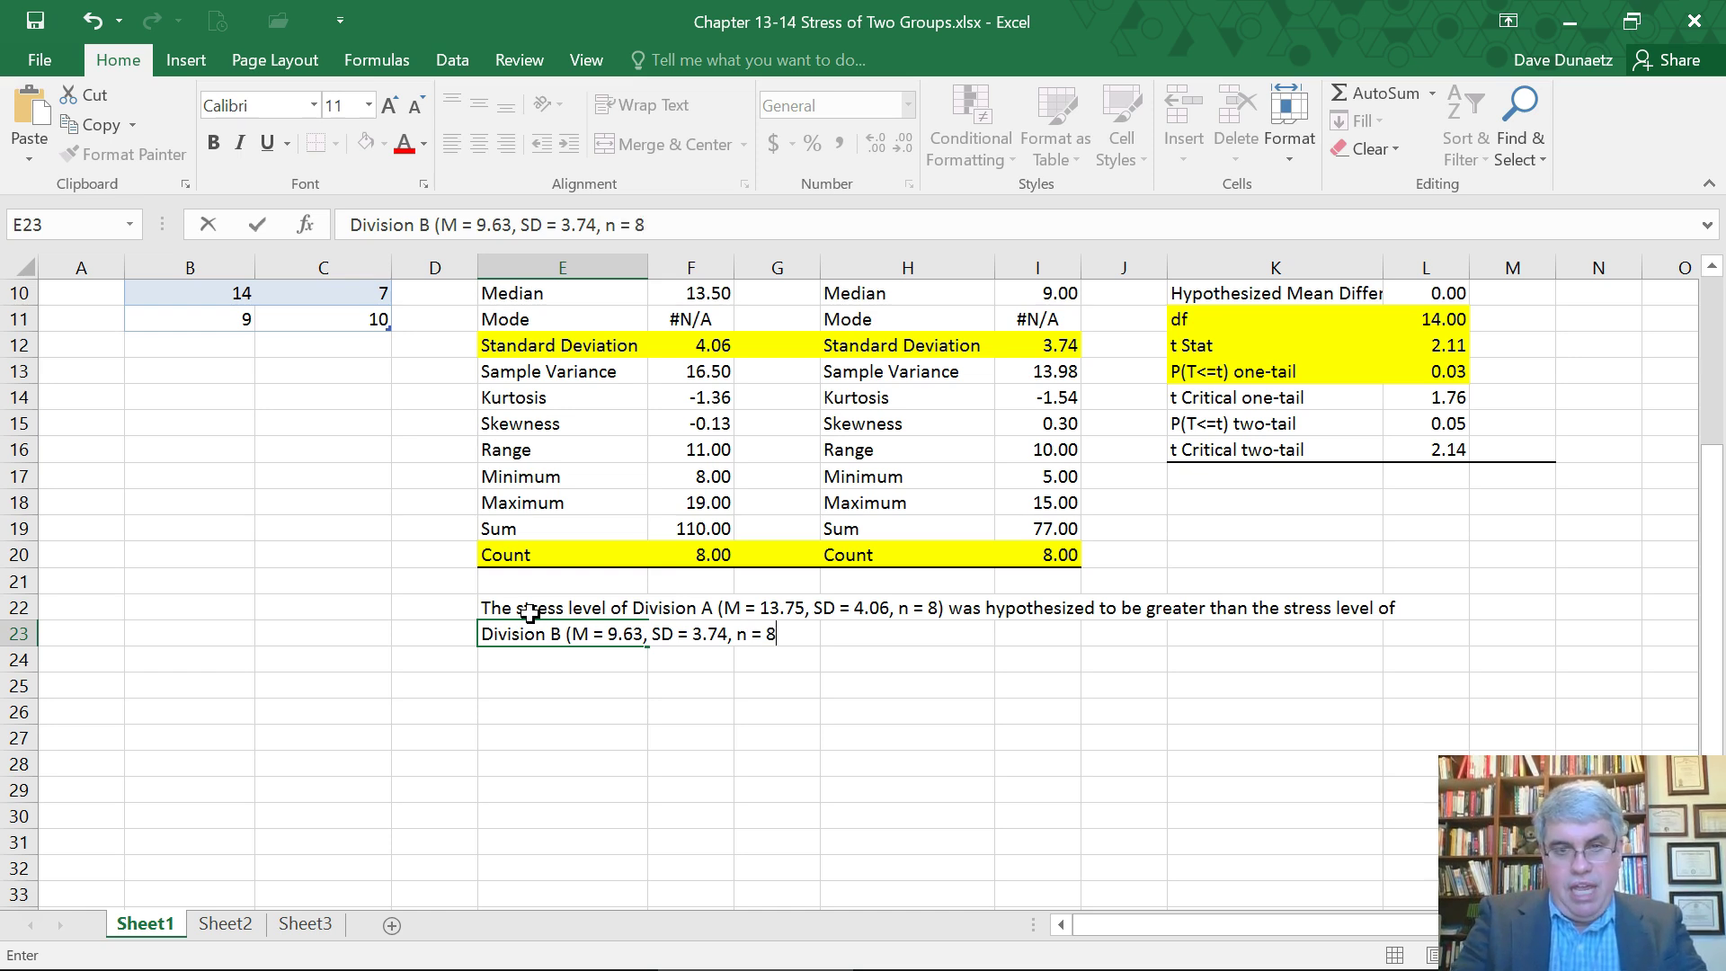
{"action": "type", "text": ")"}
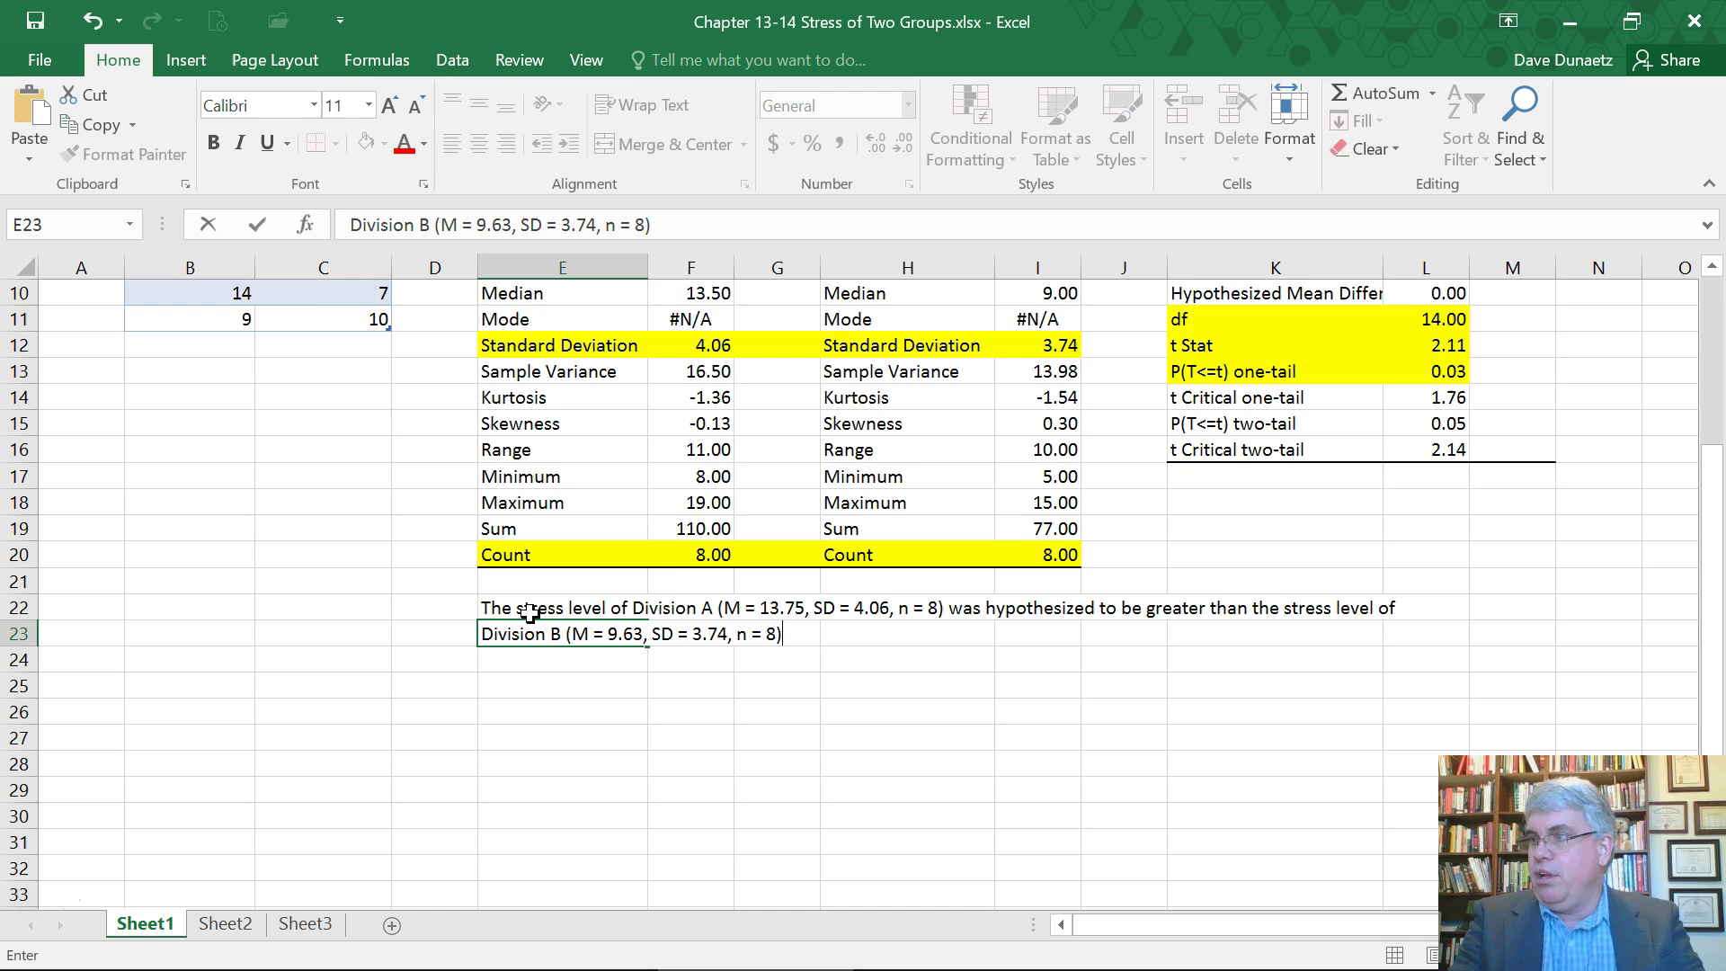
{"action": "type", "text": ". T"}
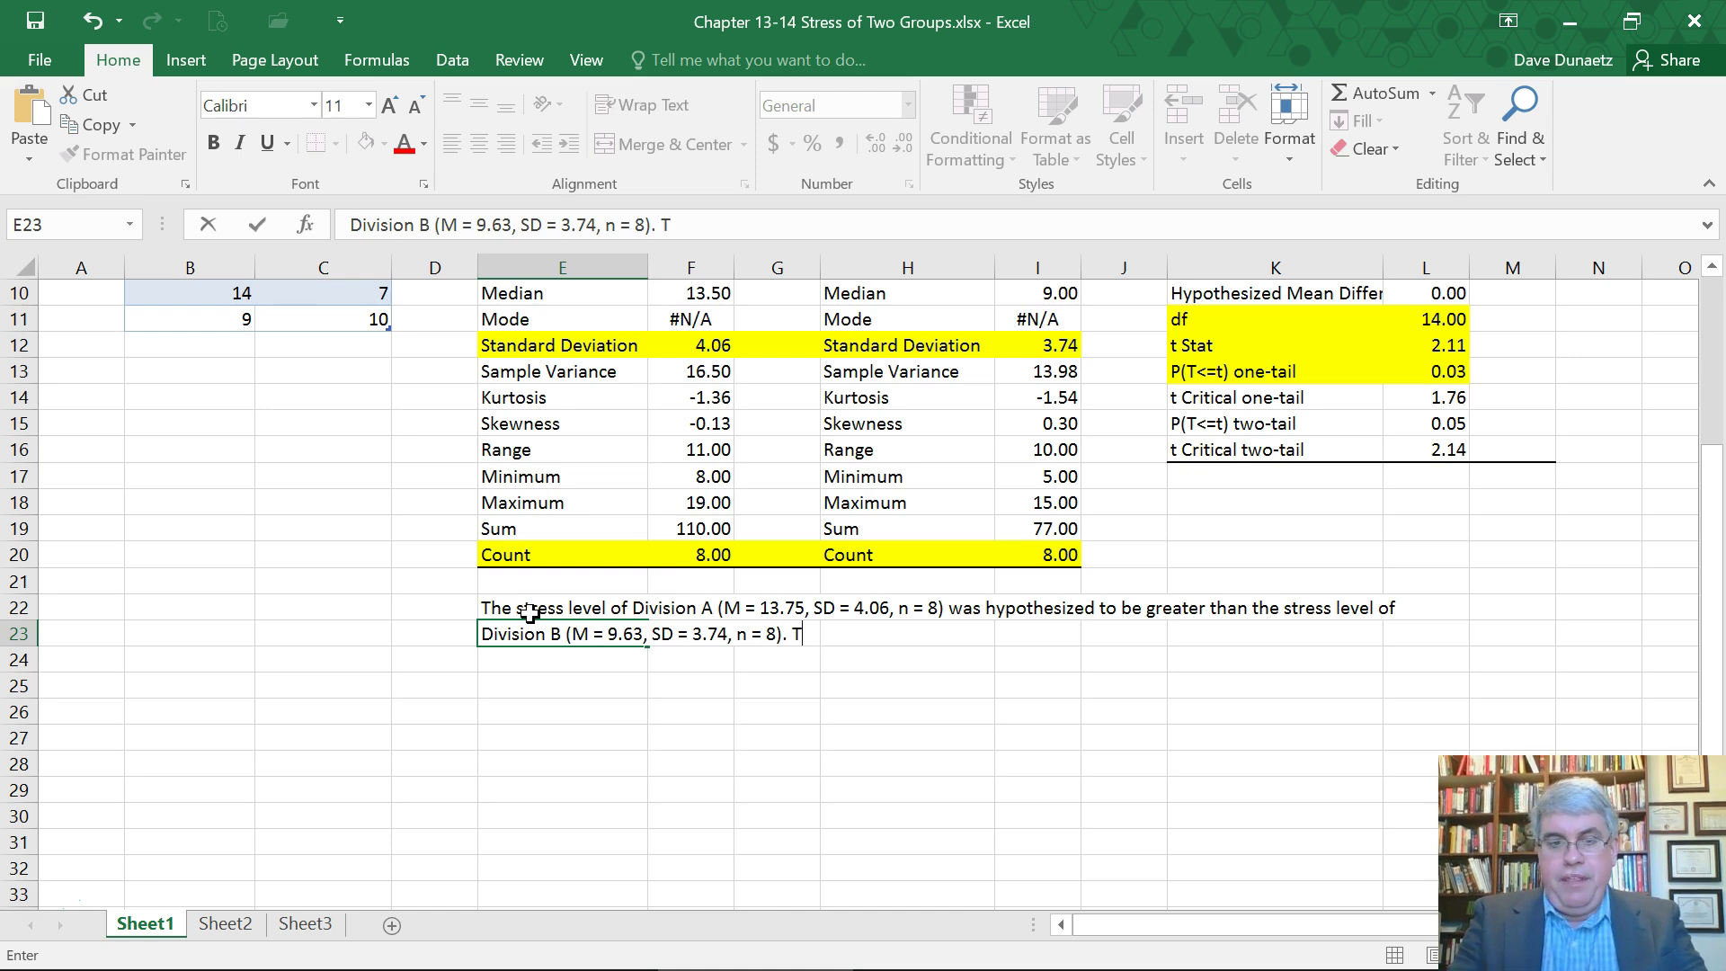
{"action": "type", "text": "his differen"}
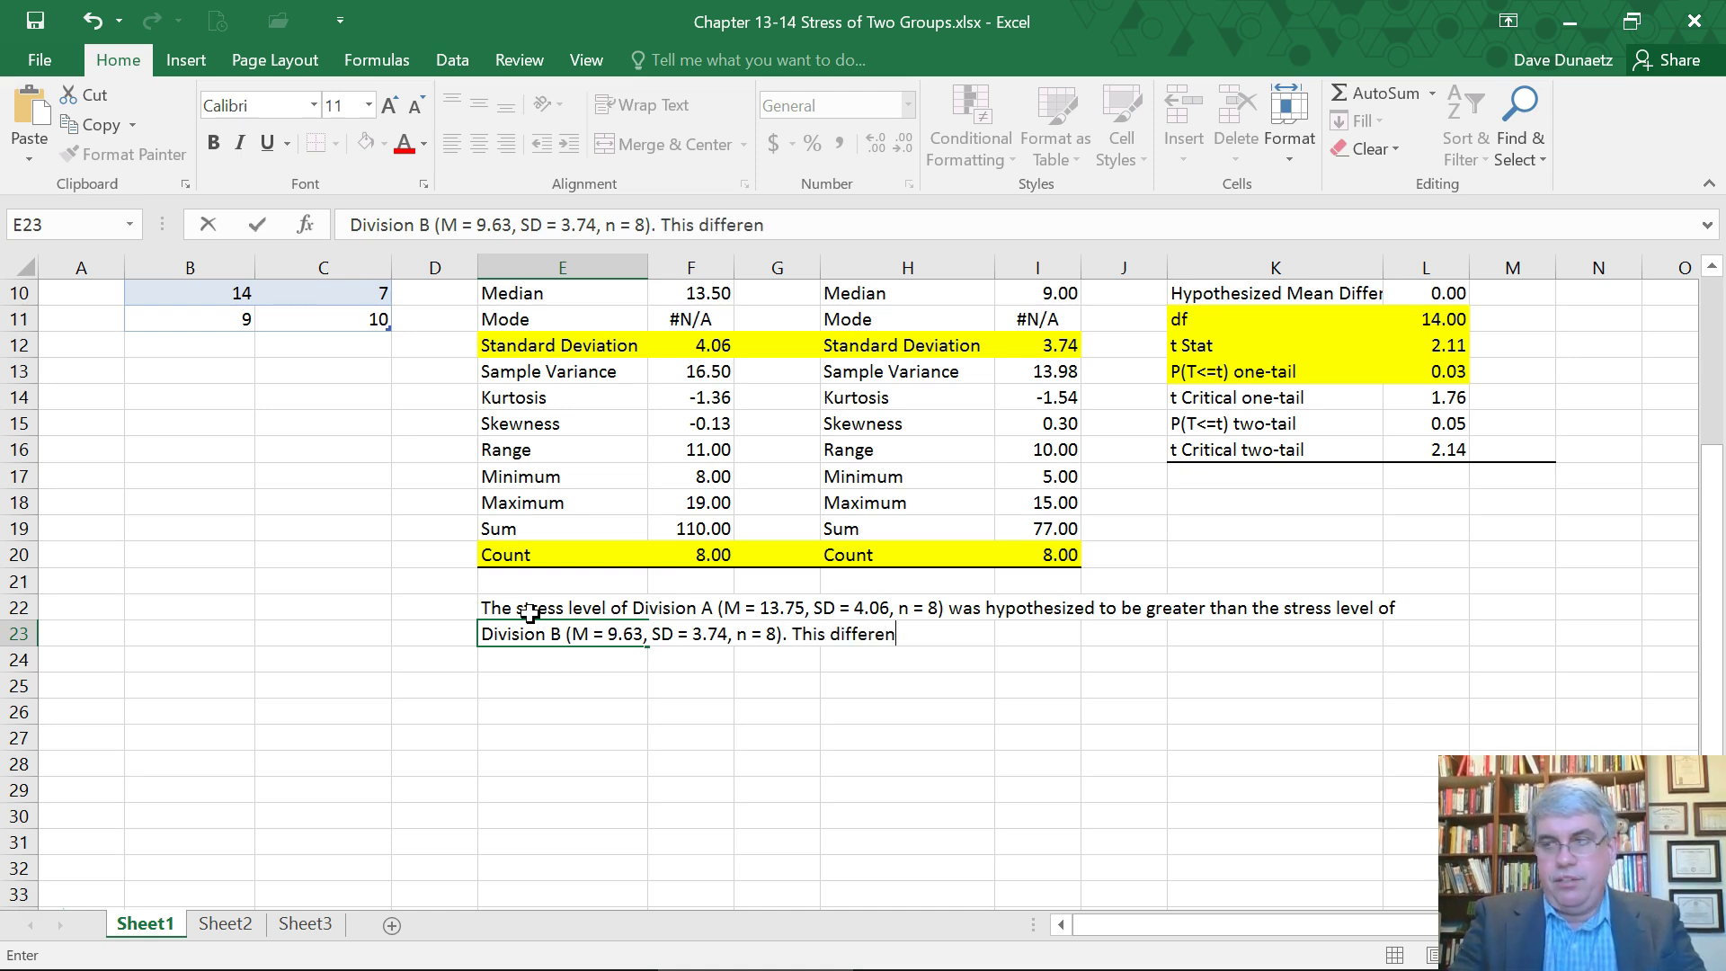
{"action": "type", "text": "ce was signf"}
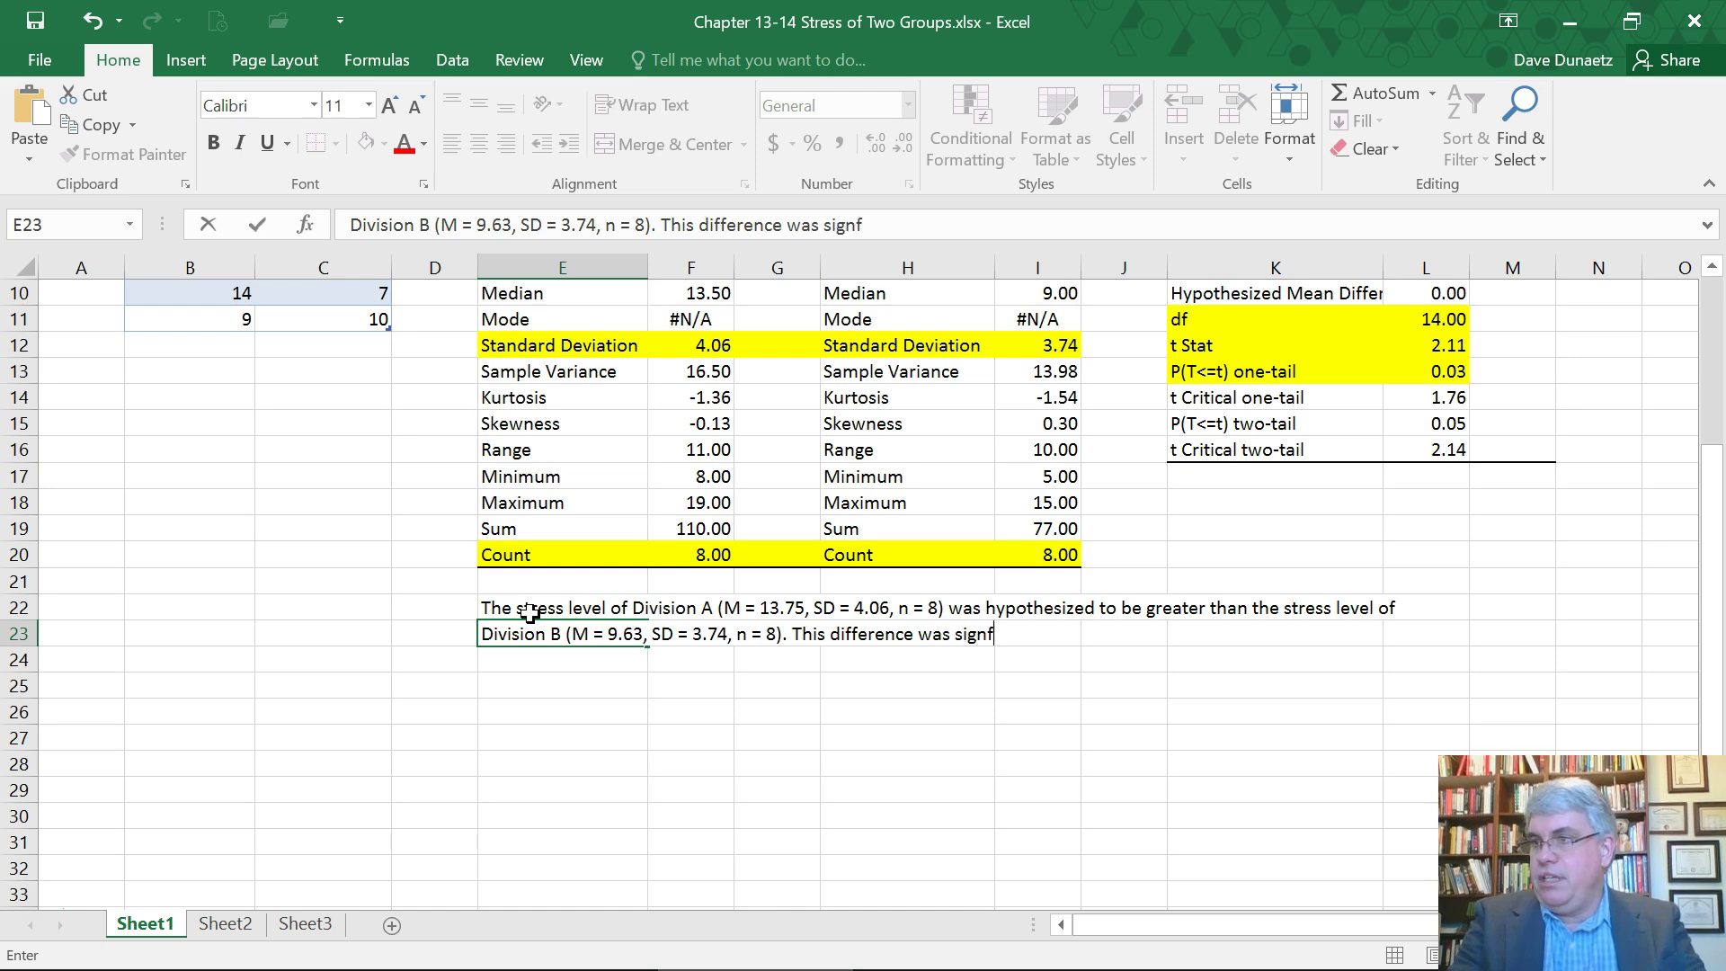
{"action": "type", "text": "icant"}
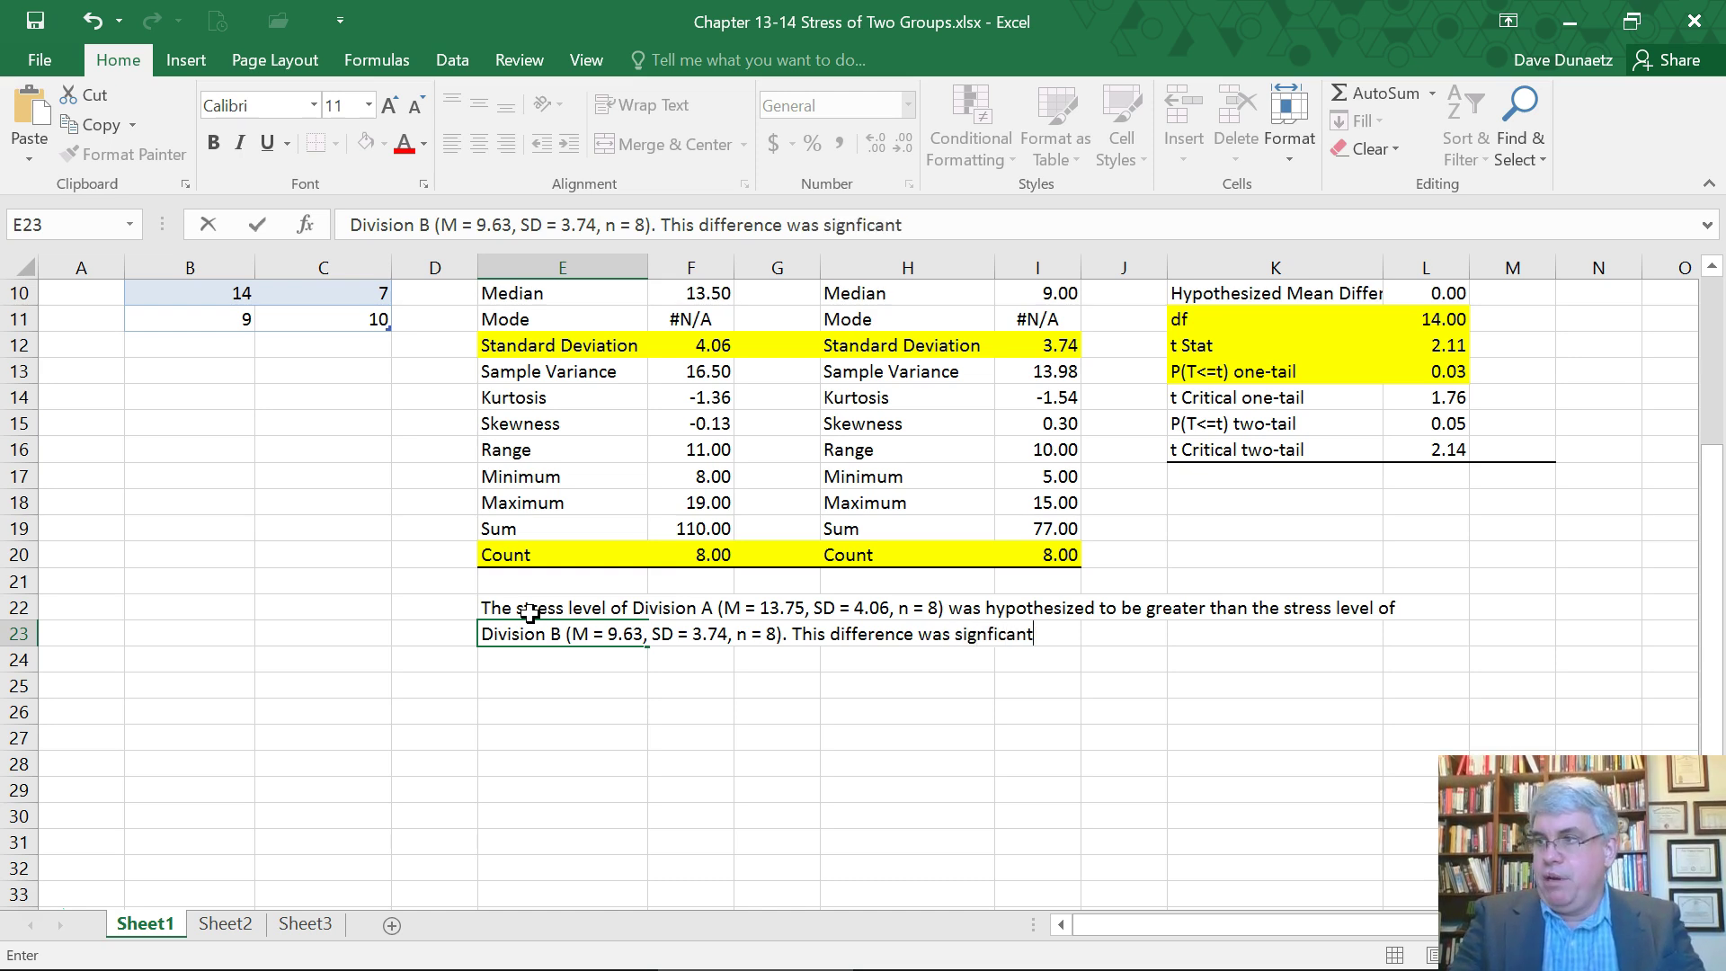
{"action": "type", "text": ","}
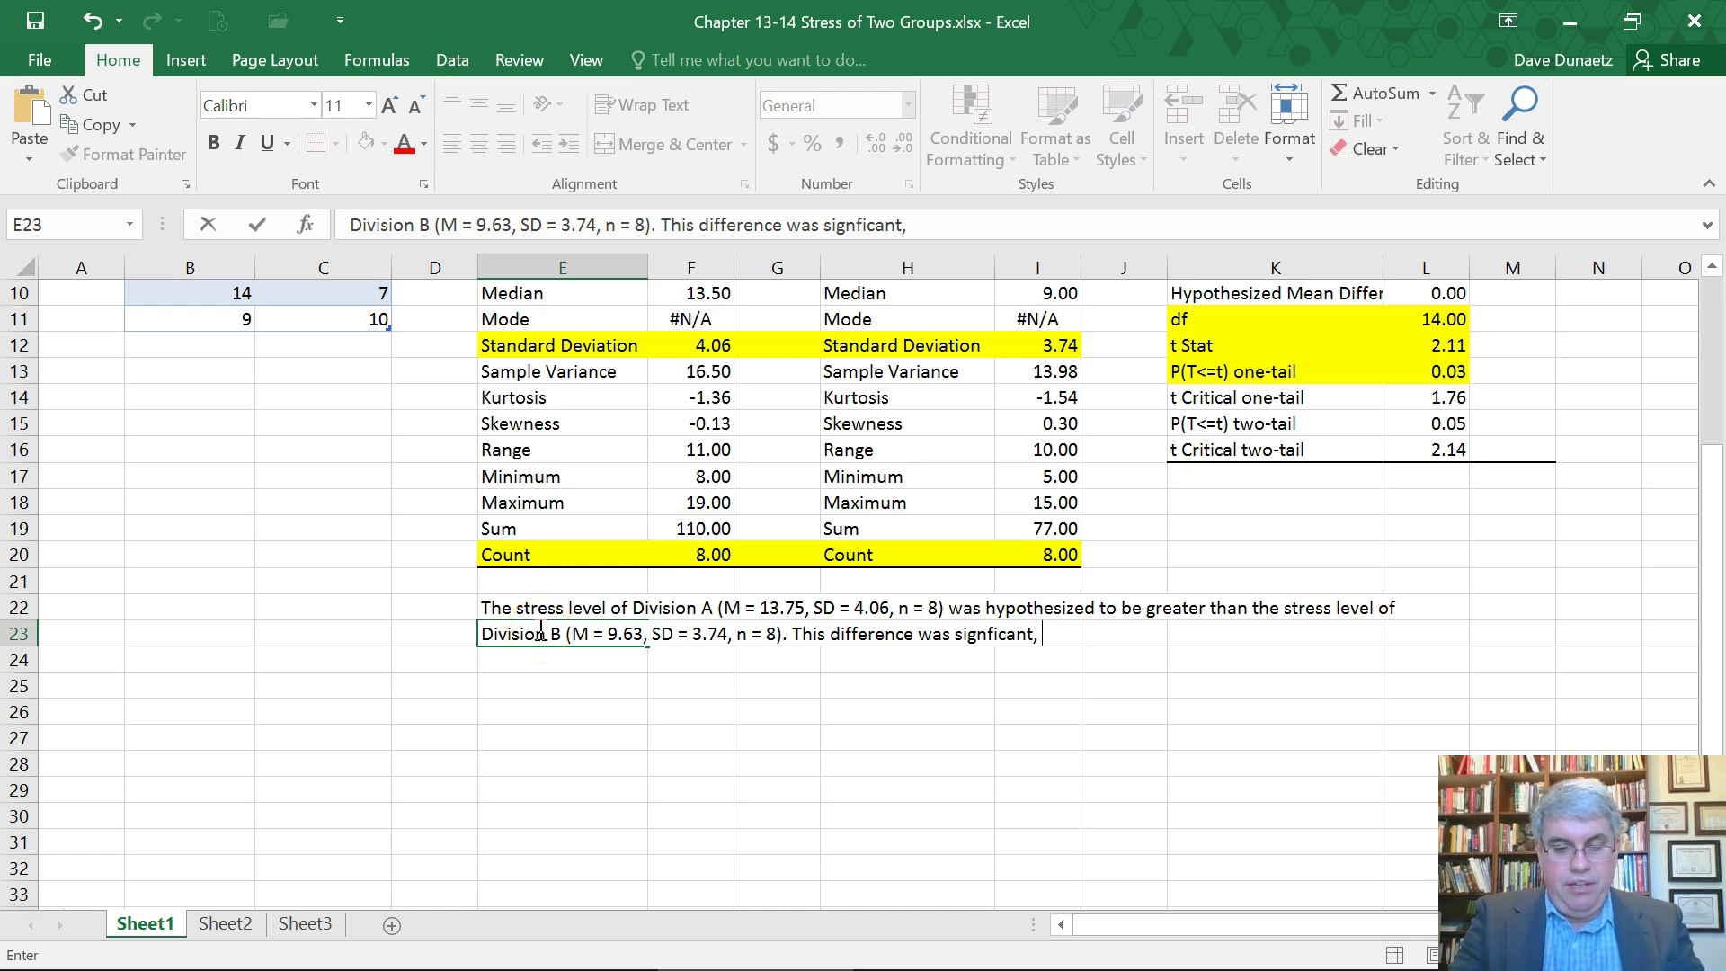
Step: Append an italic t followed by '(14' for the degrees of freedom in E23
{"action": "key", "text": "ctrl+i"}
{"action": "type", "text": "t"}
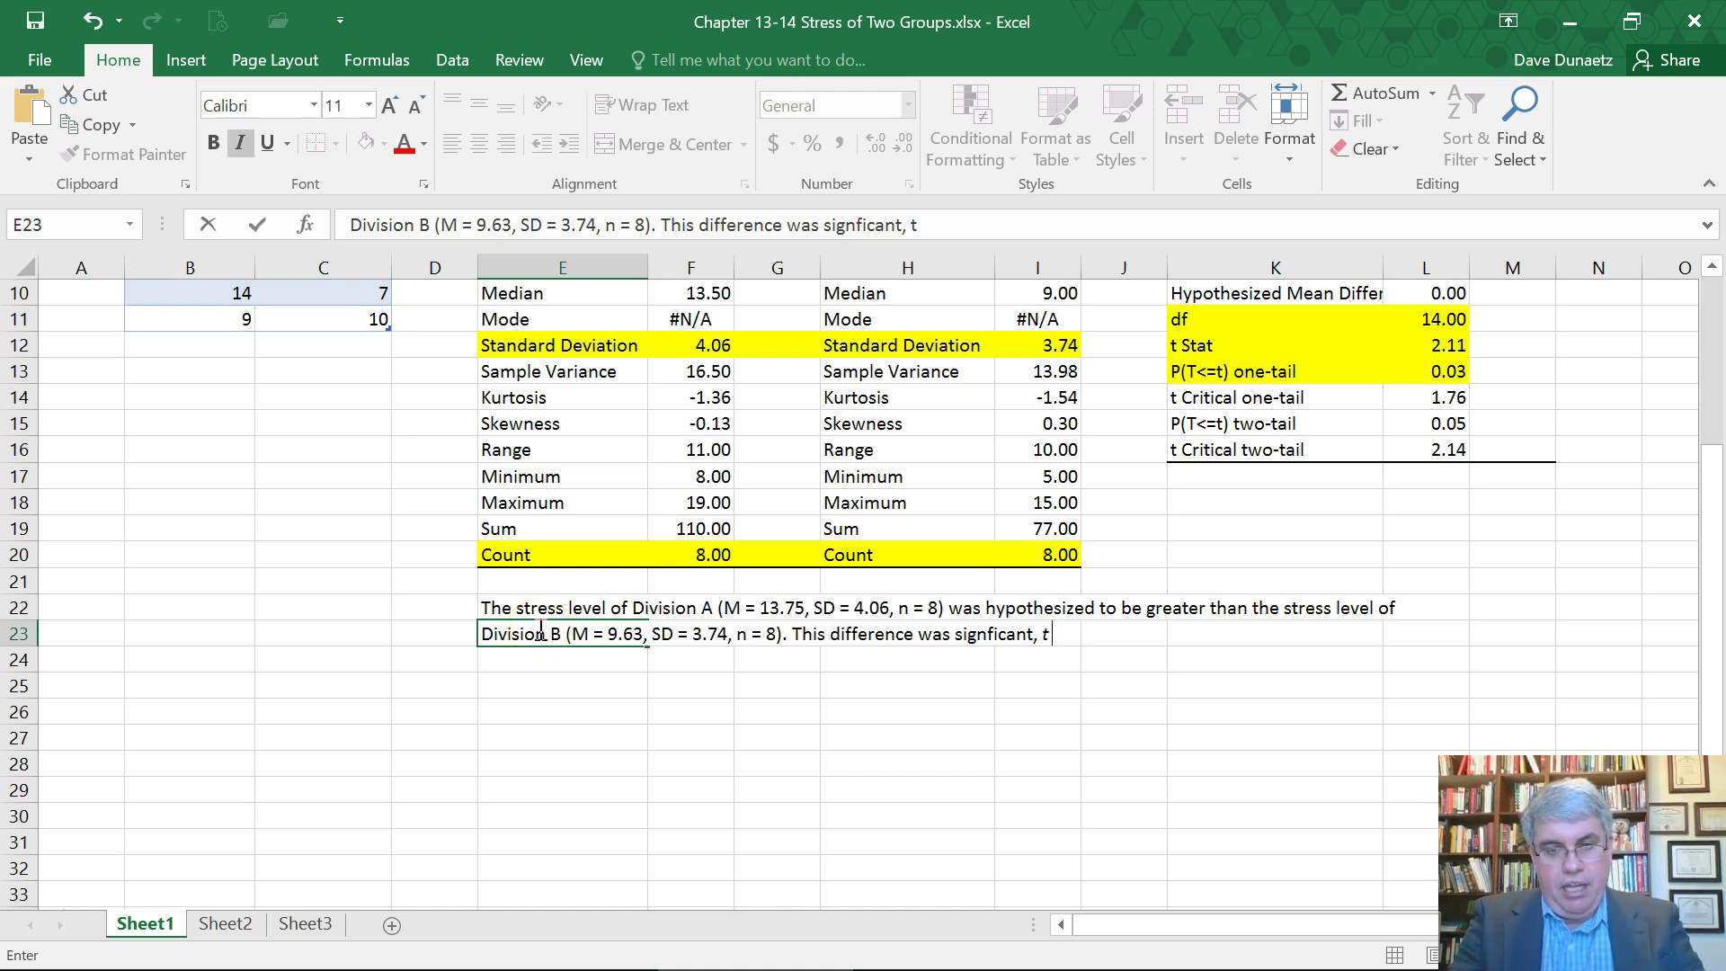
{"action": "key", "text": "ctrl+i"}
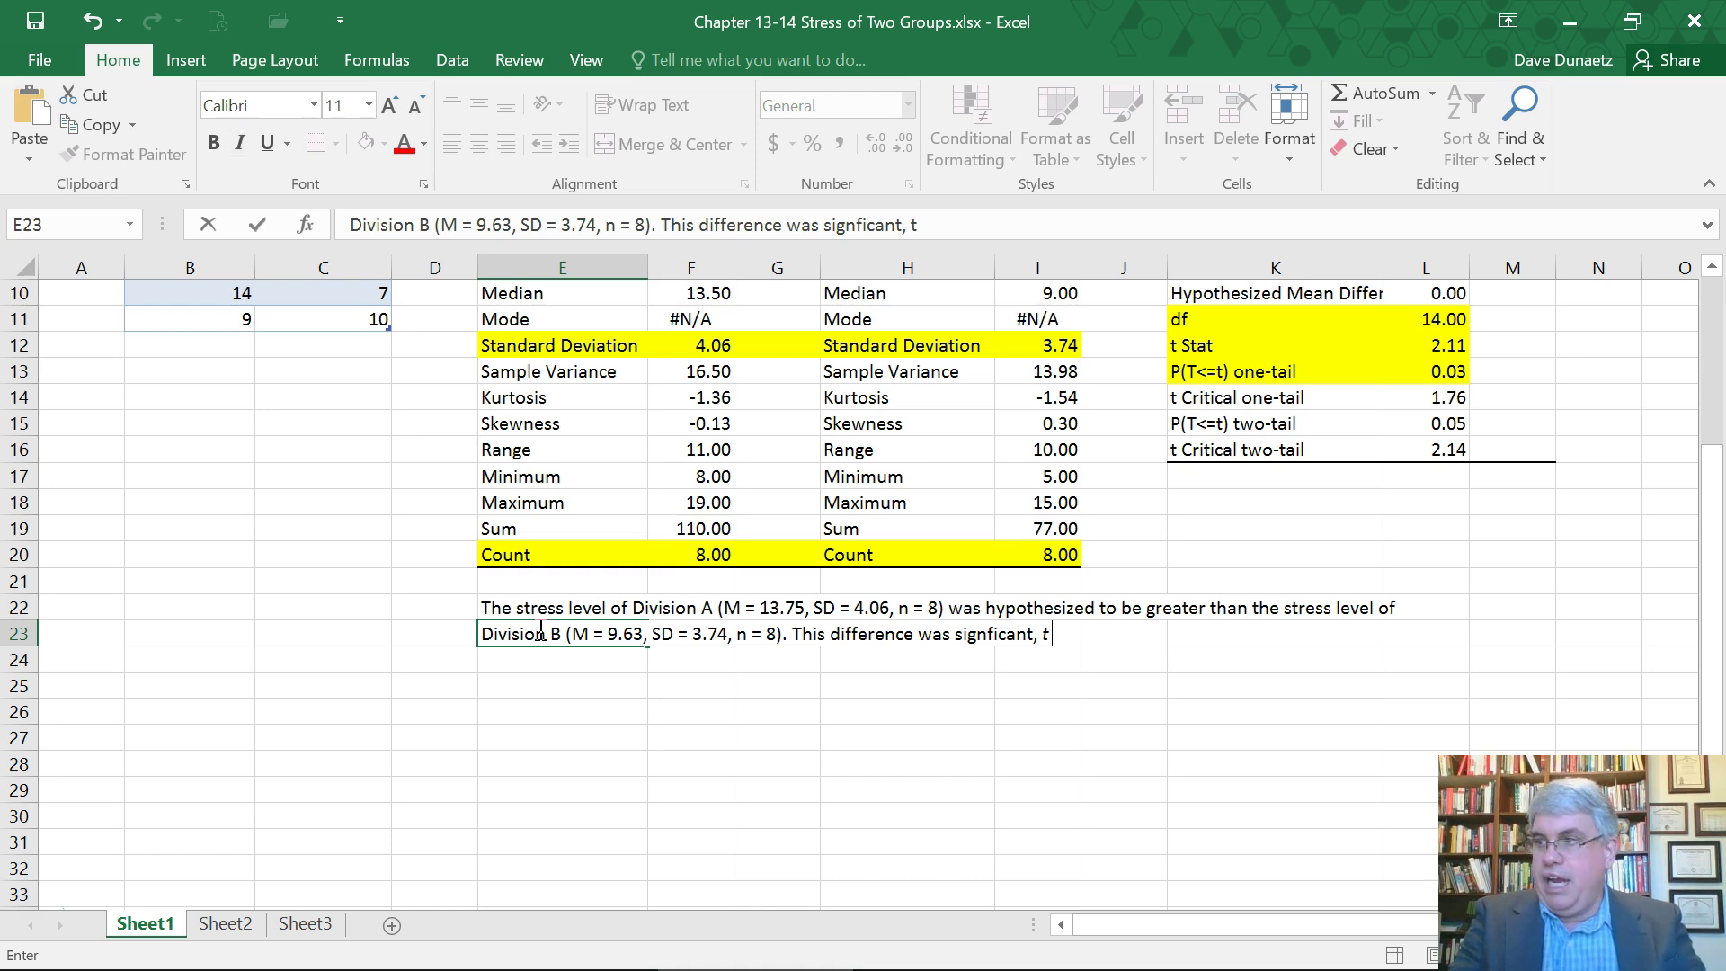
{"action": "type", "text": "("}
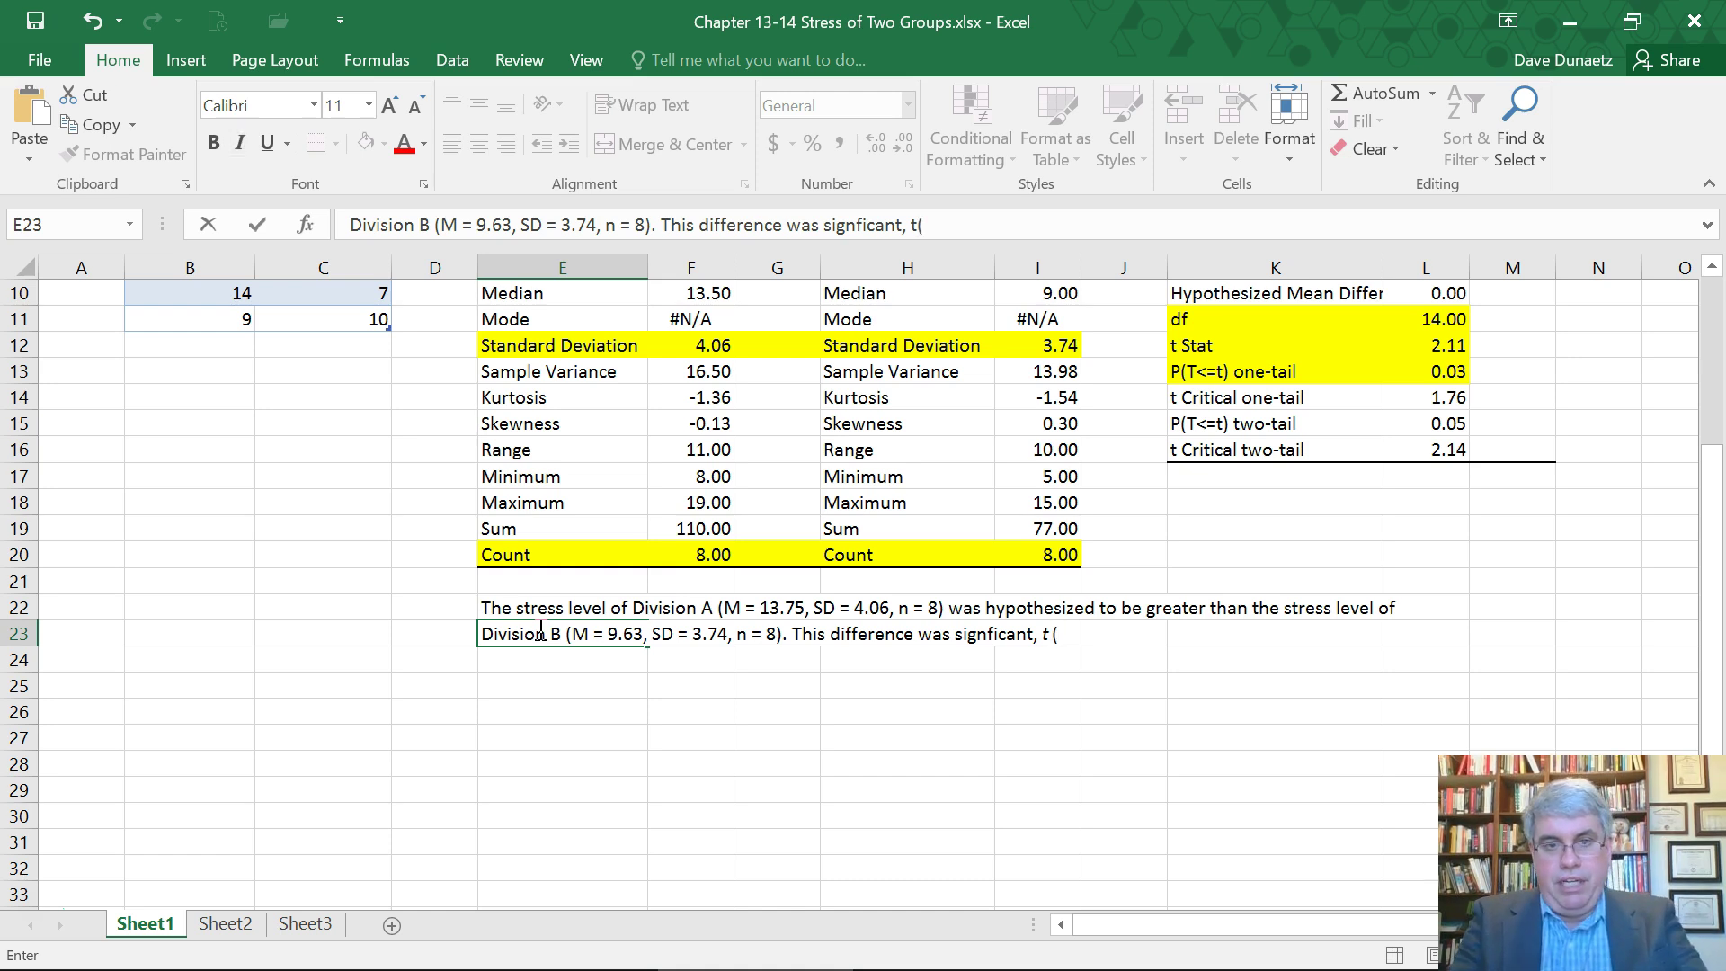
{"action": "type", "text": "1"}
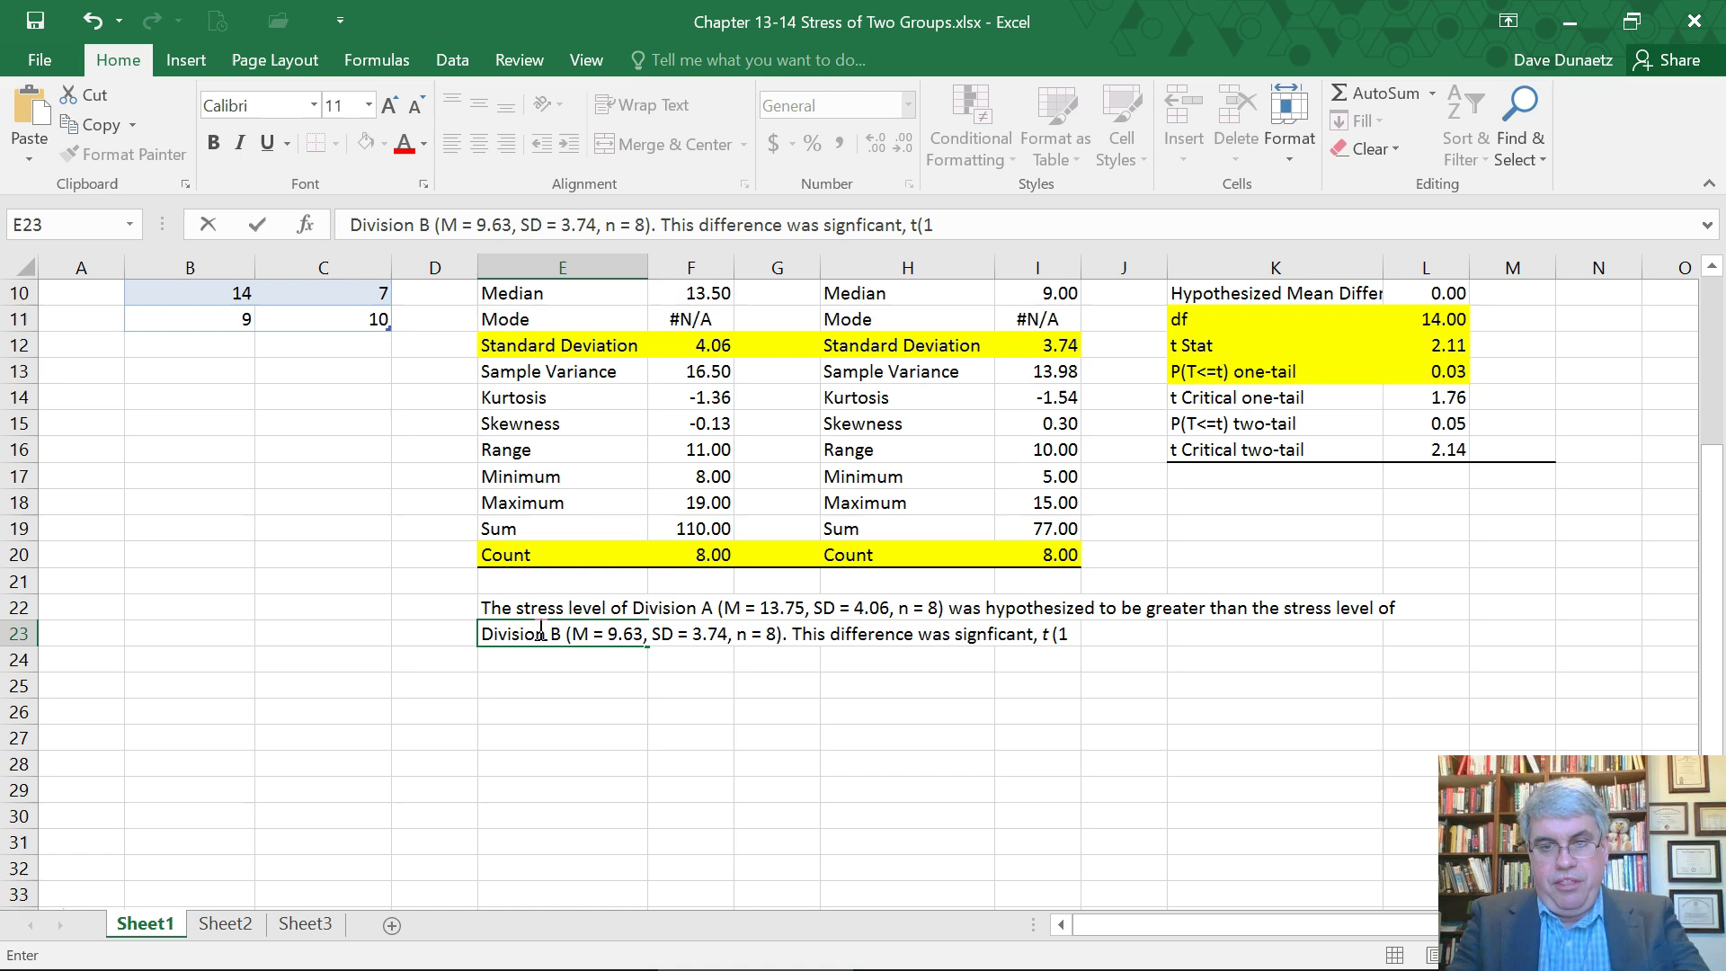
{"action": "type", "text": "4"}
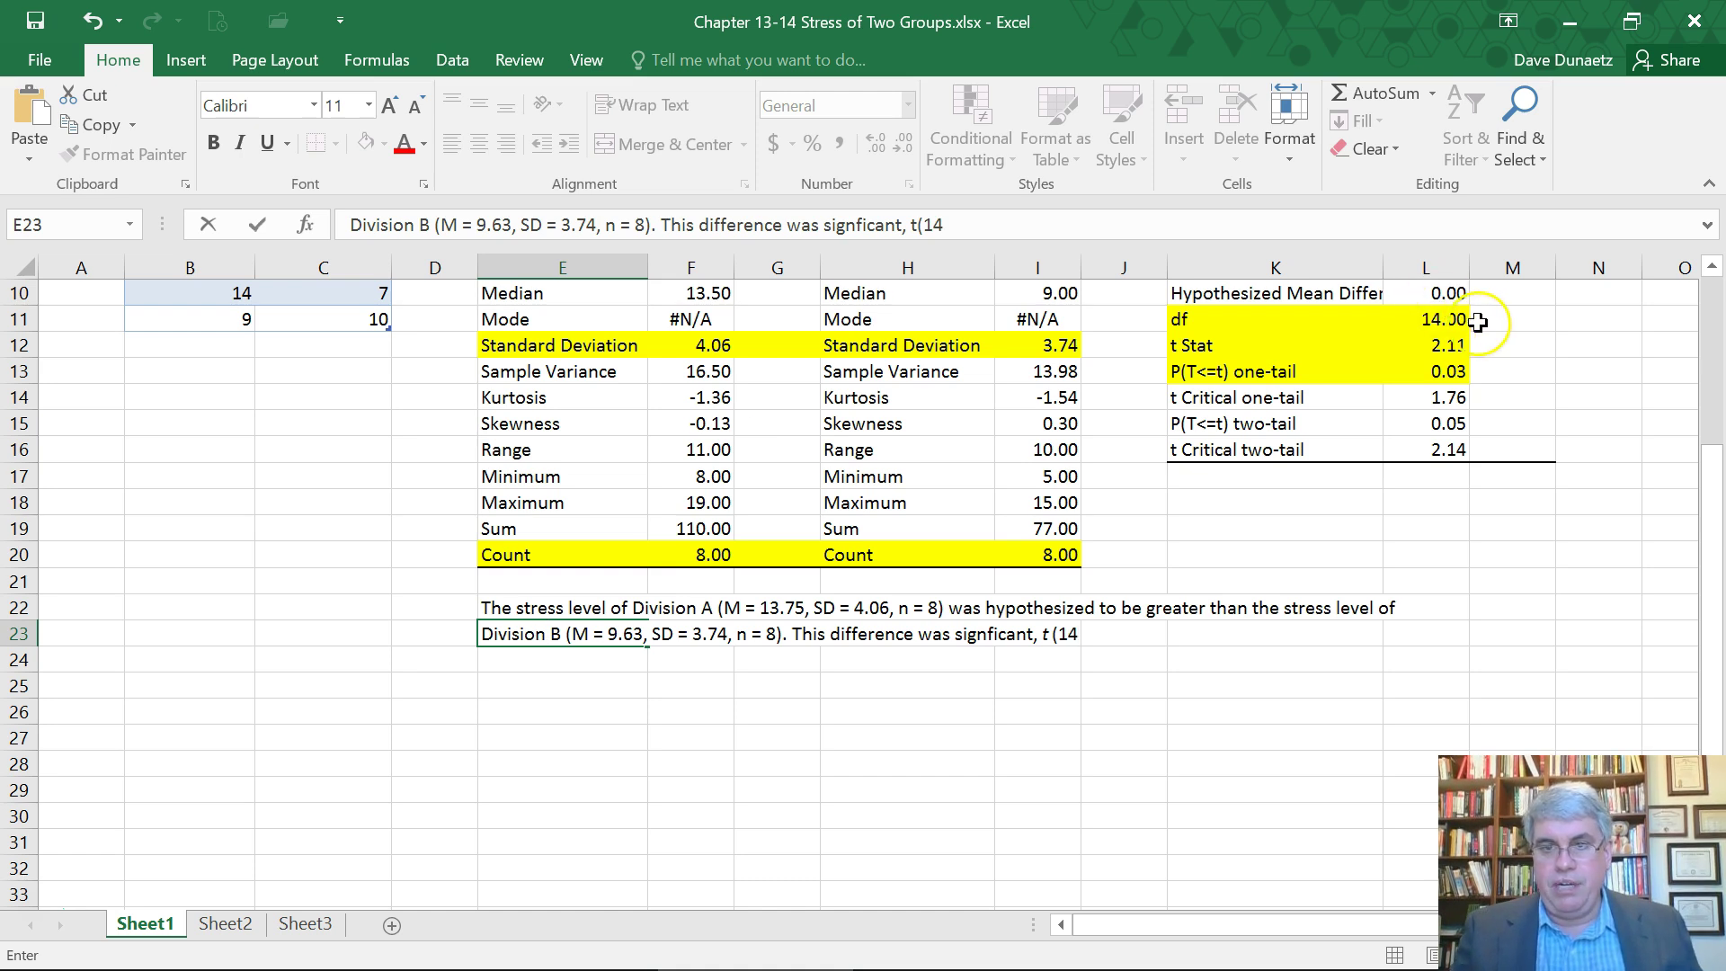
Step: Complete the t statistic as ') = 2.14,' with a decimal point instead of a comma
{"action": "scroll", "coordinate": [1553, 351], "scroll_direction": "up", "scroll_amount": 1}
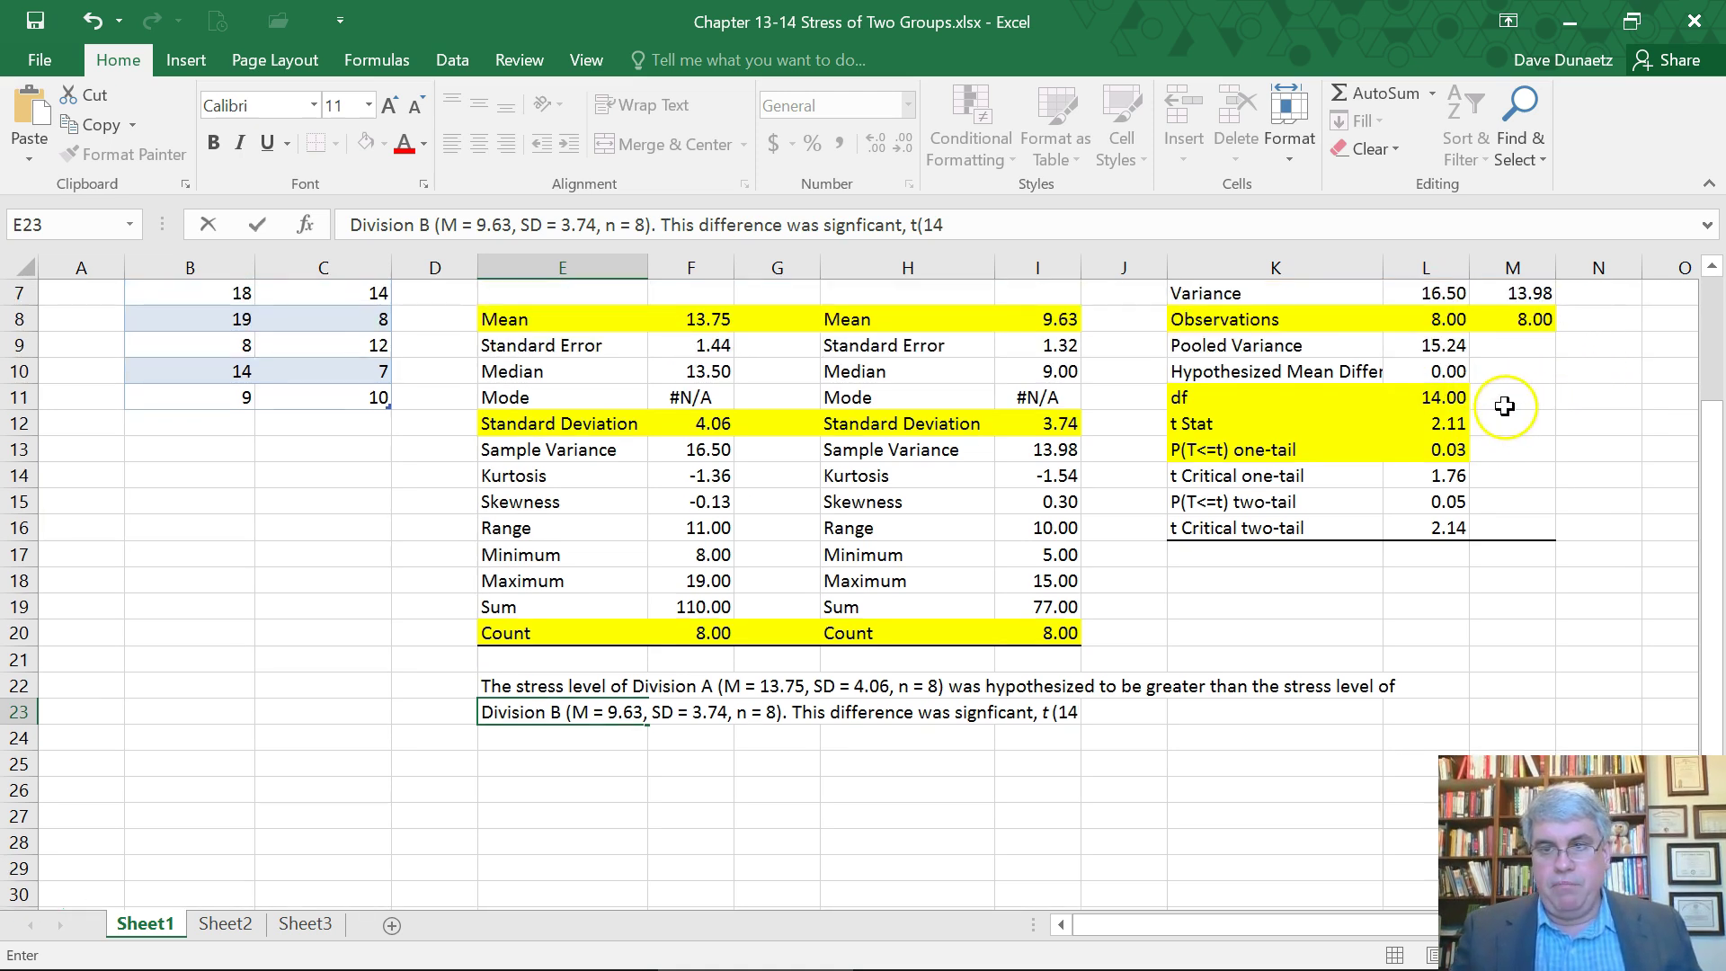
{"action": "type", "text": ")"}
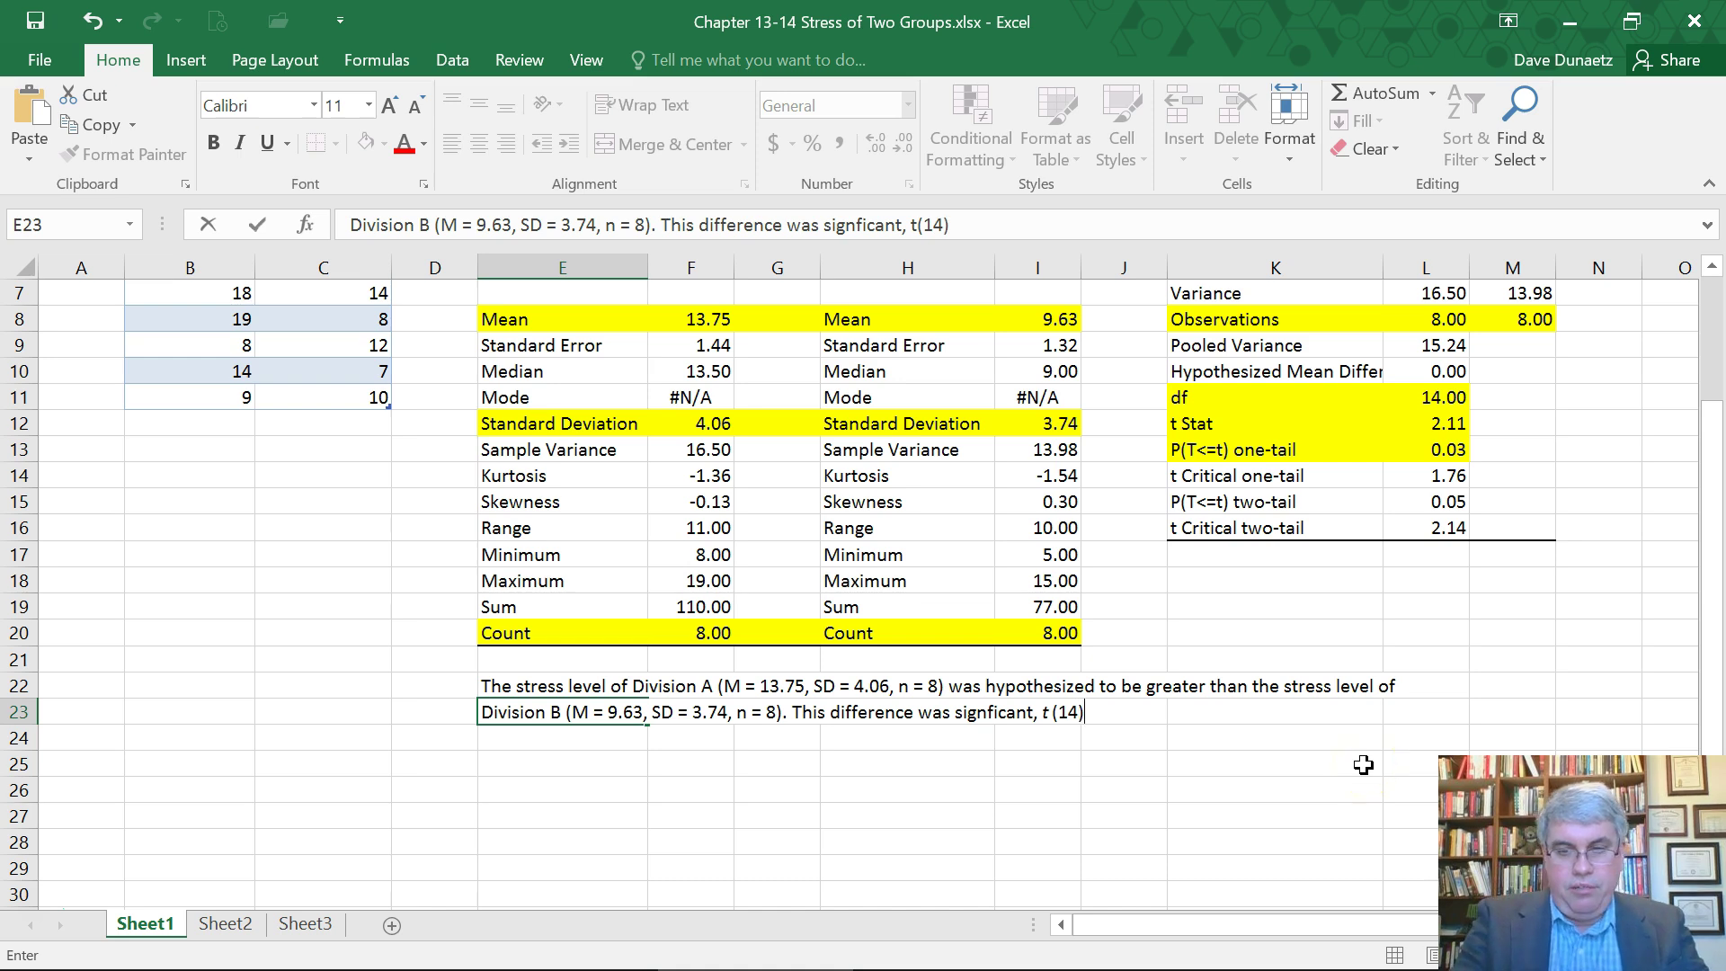
{"action": "type", "text": " ="}
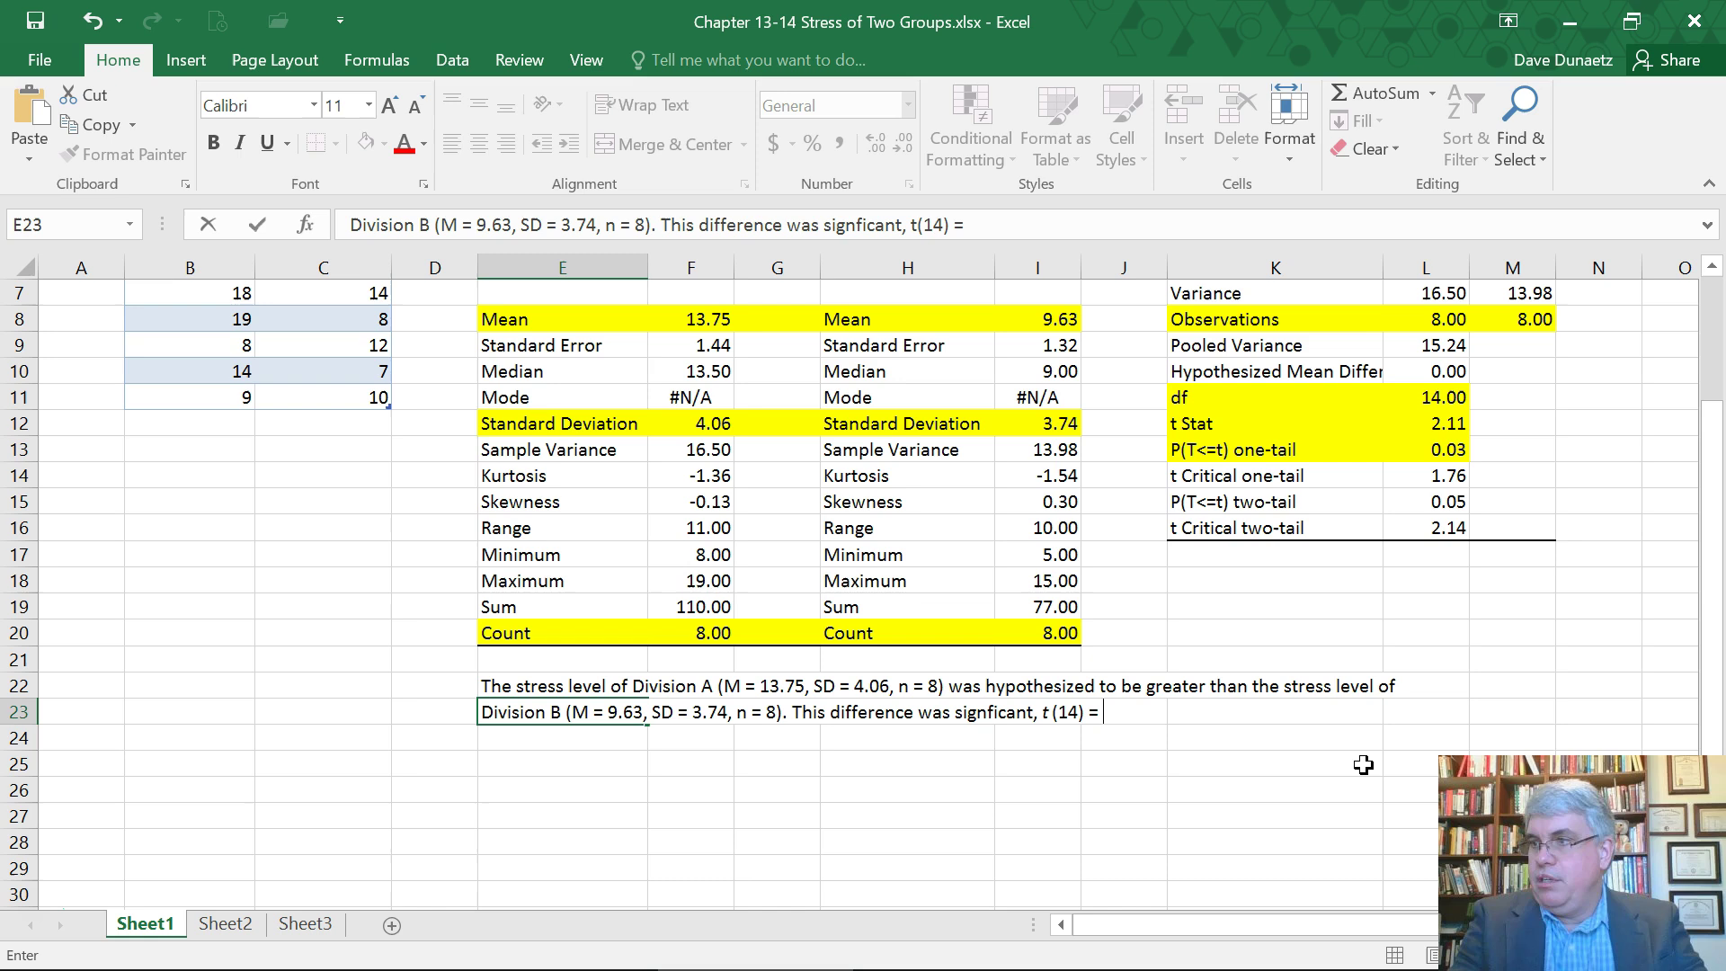
{"action": "type", "text": " 2"}
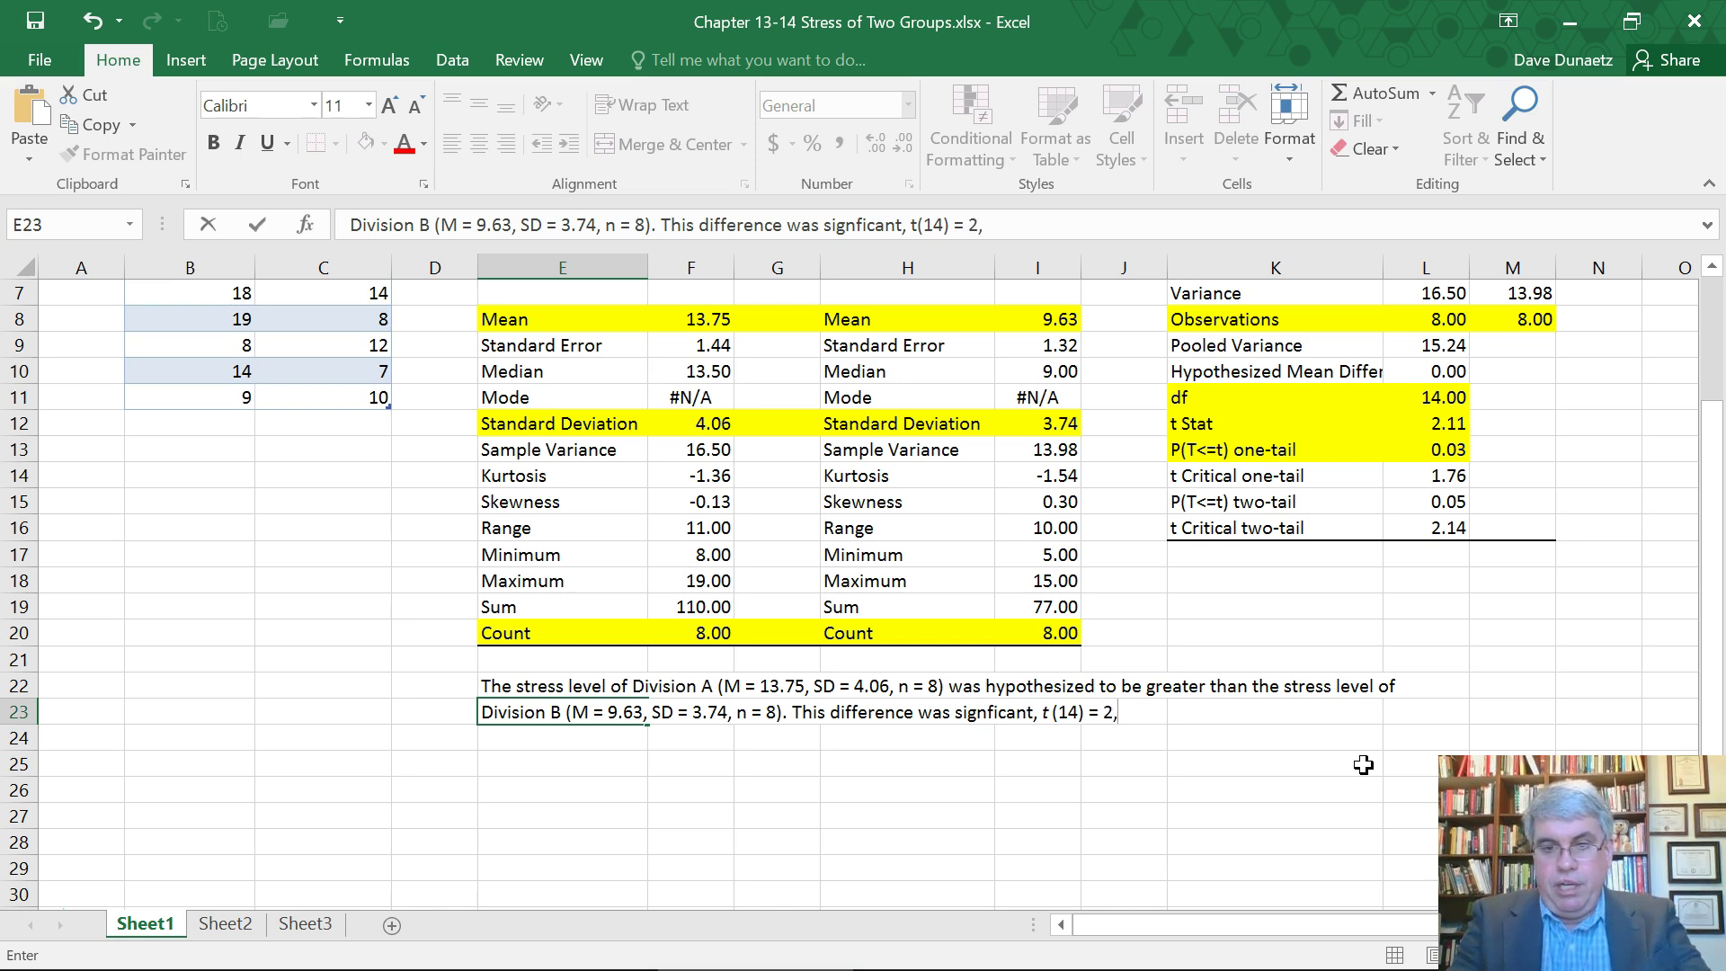
{"action": "type", "text": ",14"}
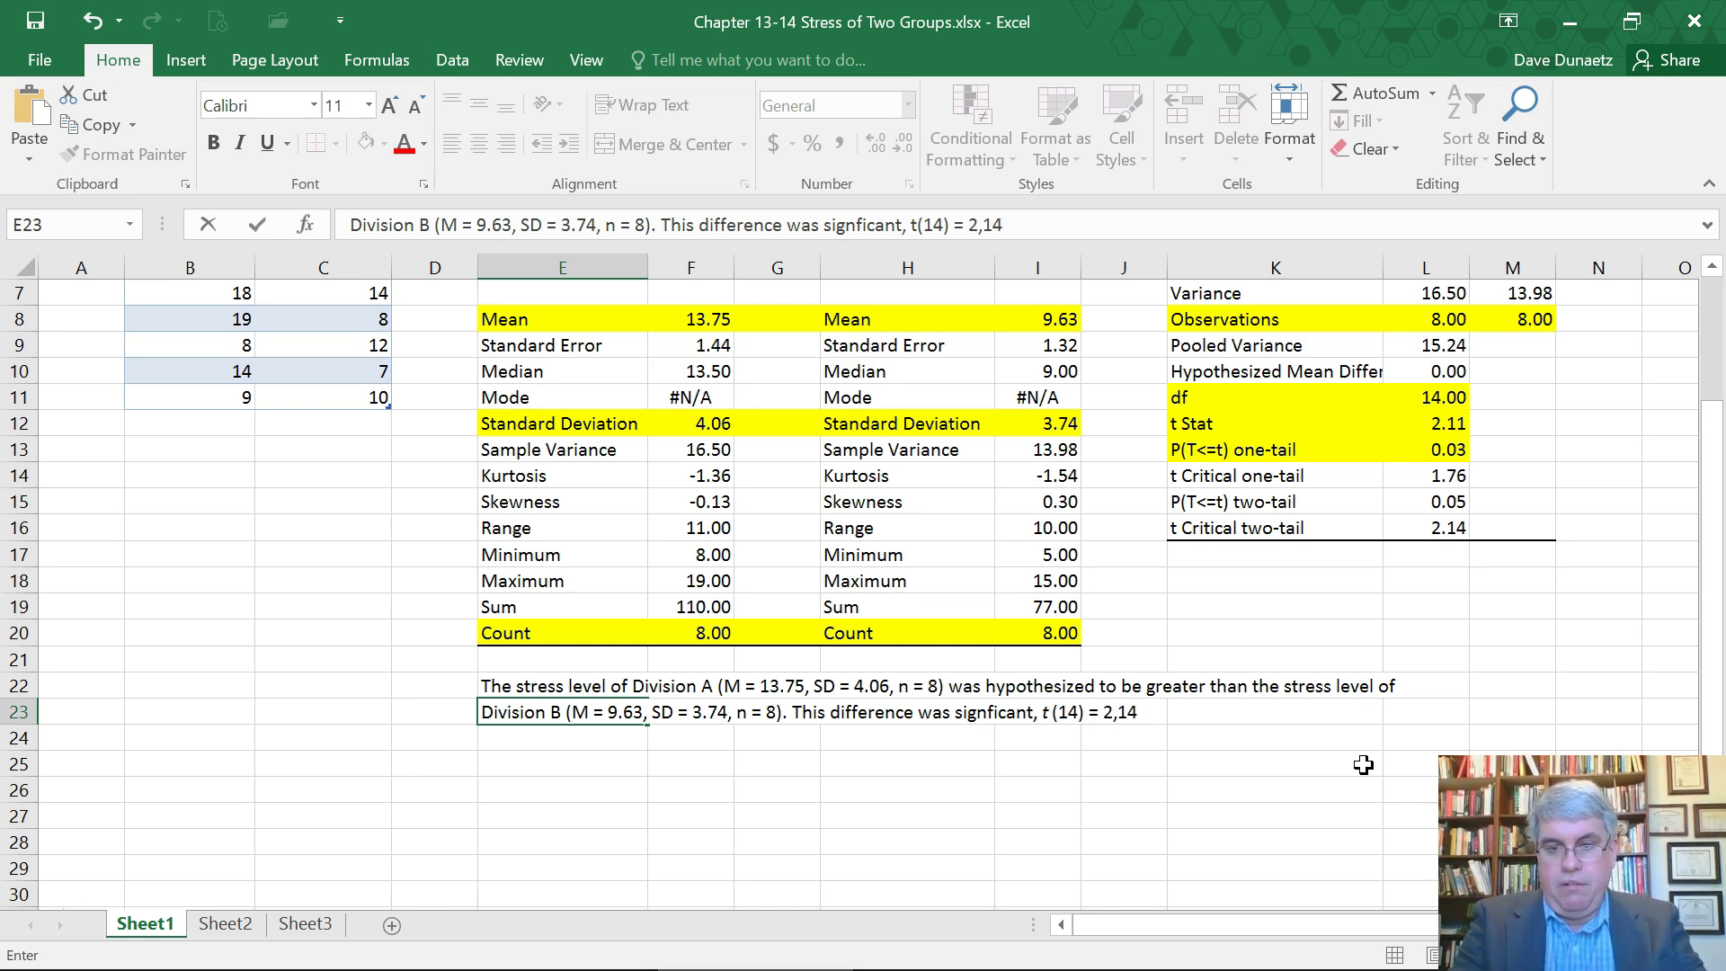
{"action": "key", "text": "BackSpace"}
{"action": "key", "text": "BackSpace"}
{"action": "key", "text": "BackSpace"}
{"action": "type", "text": ".1"}
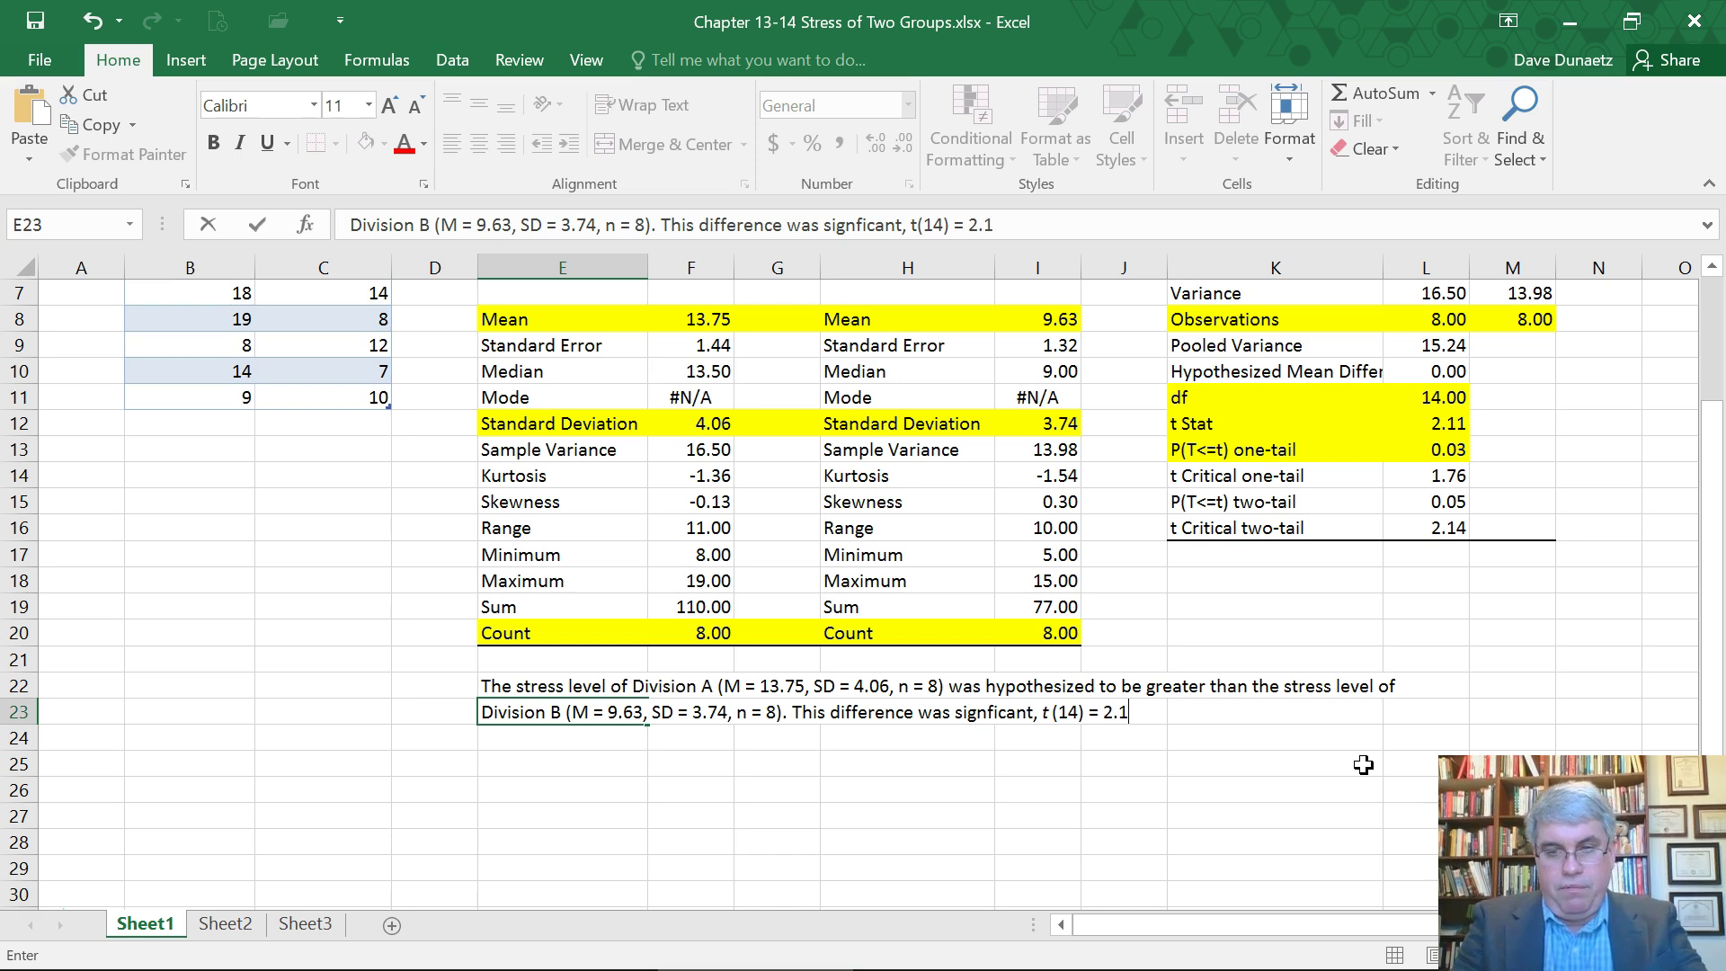
{"action": "type", "text": "4"}
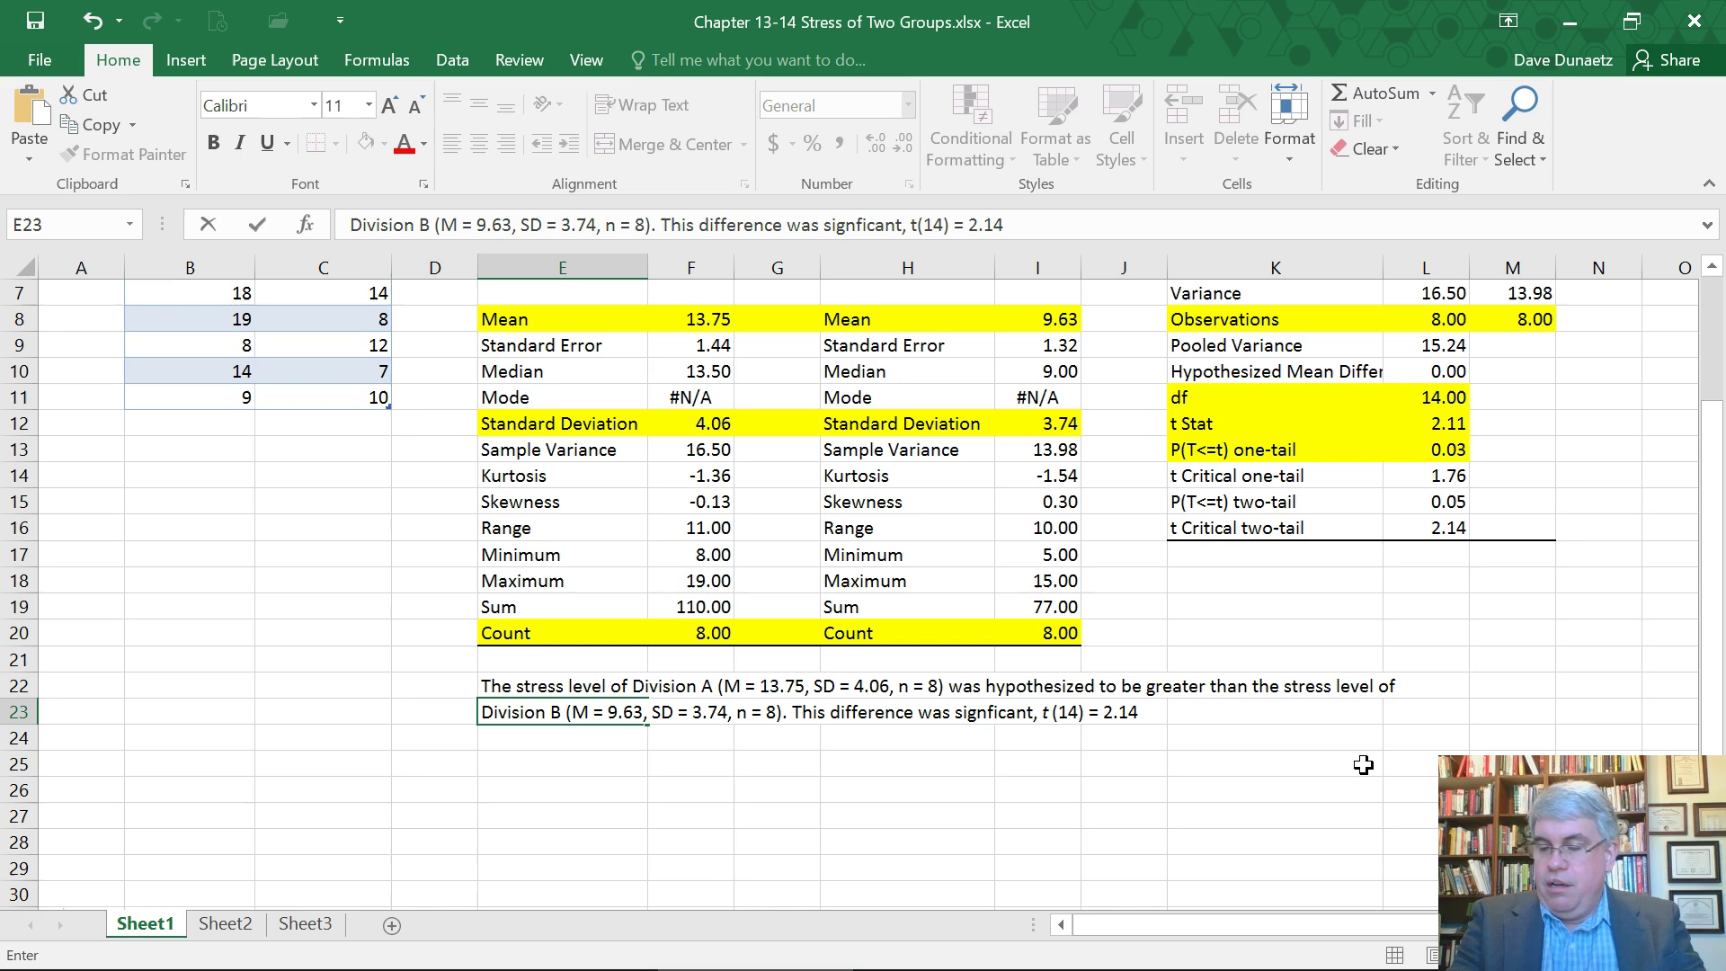
{"action": "type", "text": ","}
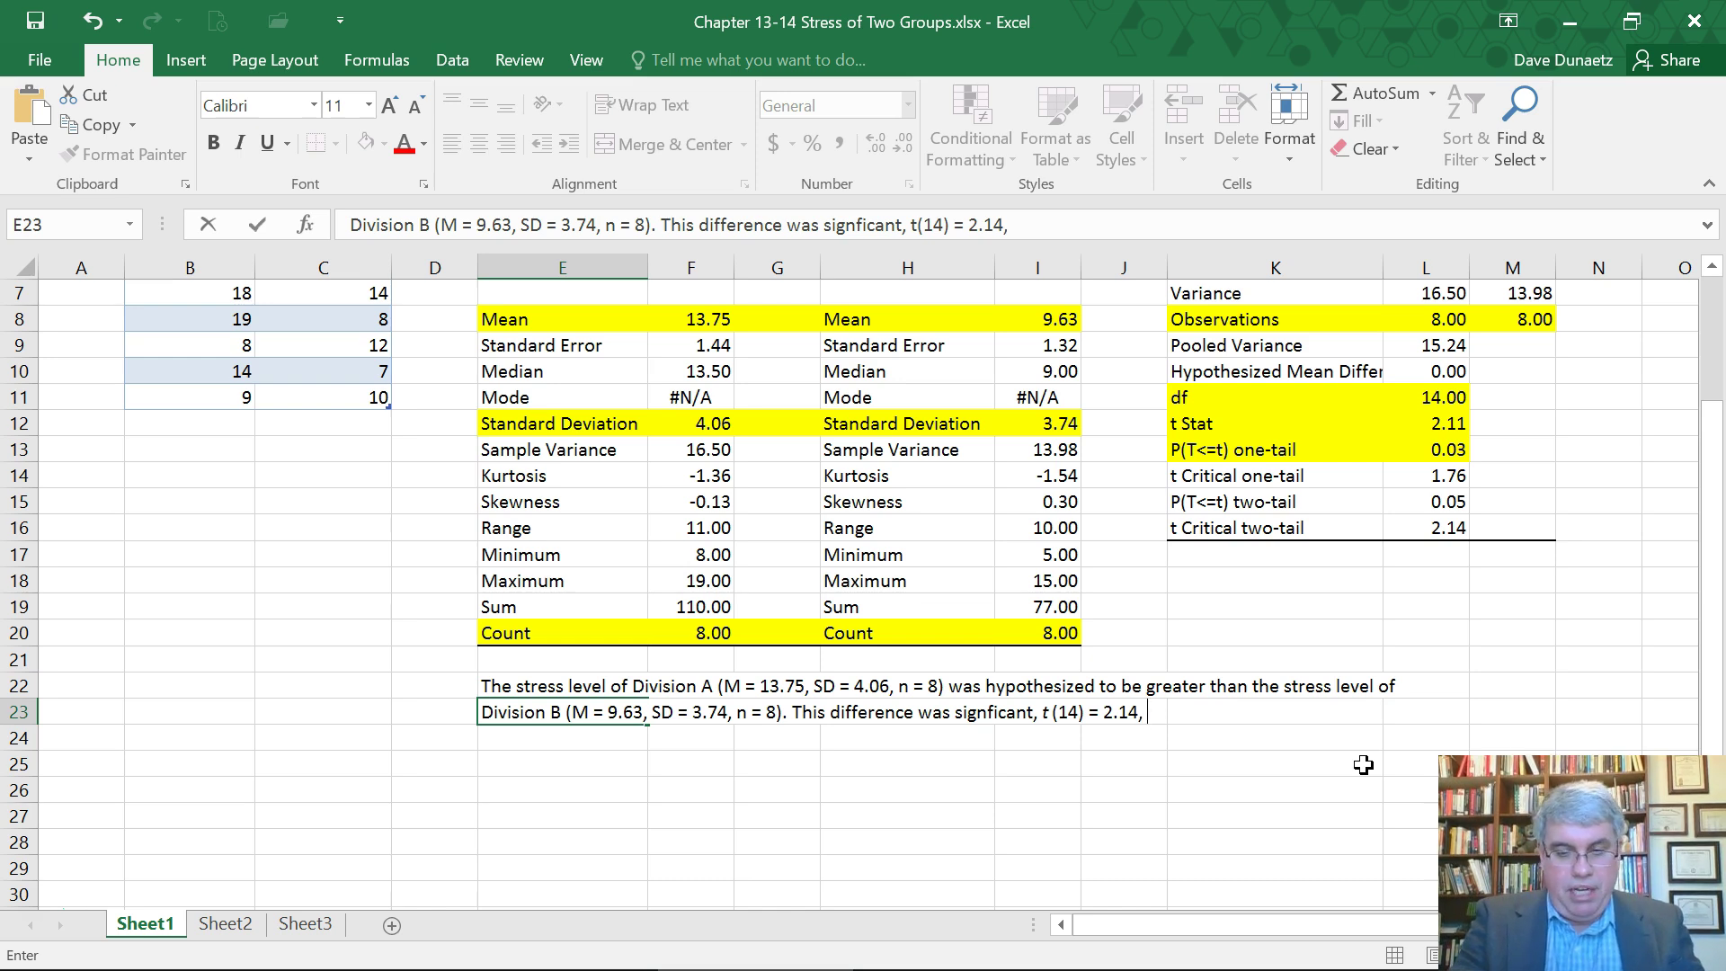
Step: End the sentence with an italic p and '= .03 (1 tail).'
{"action": "key", "text": "ctrl+i"}
{"action": "type", "text": "p"}
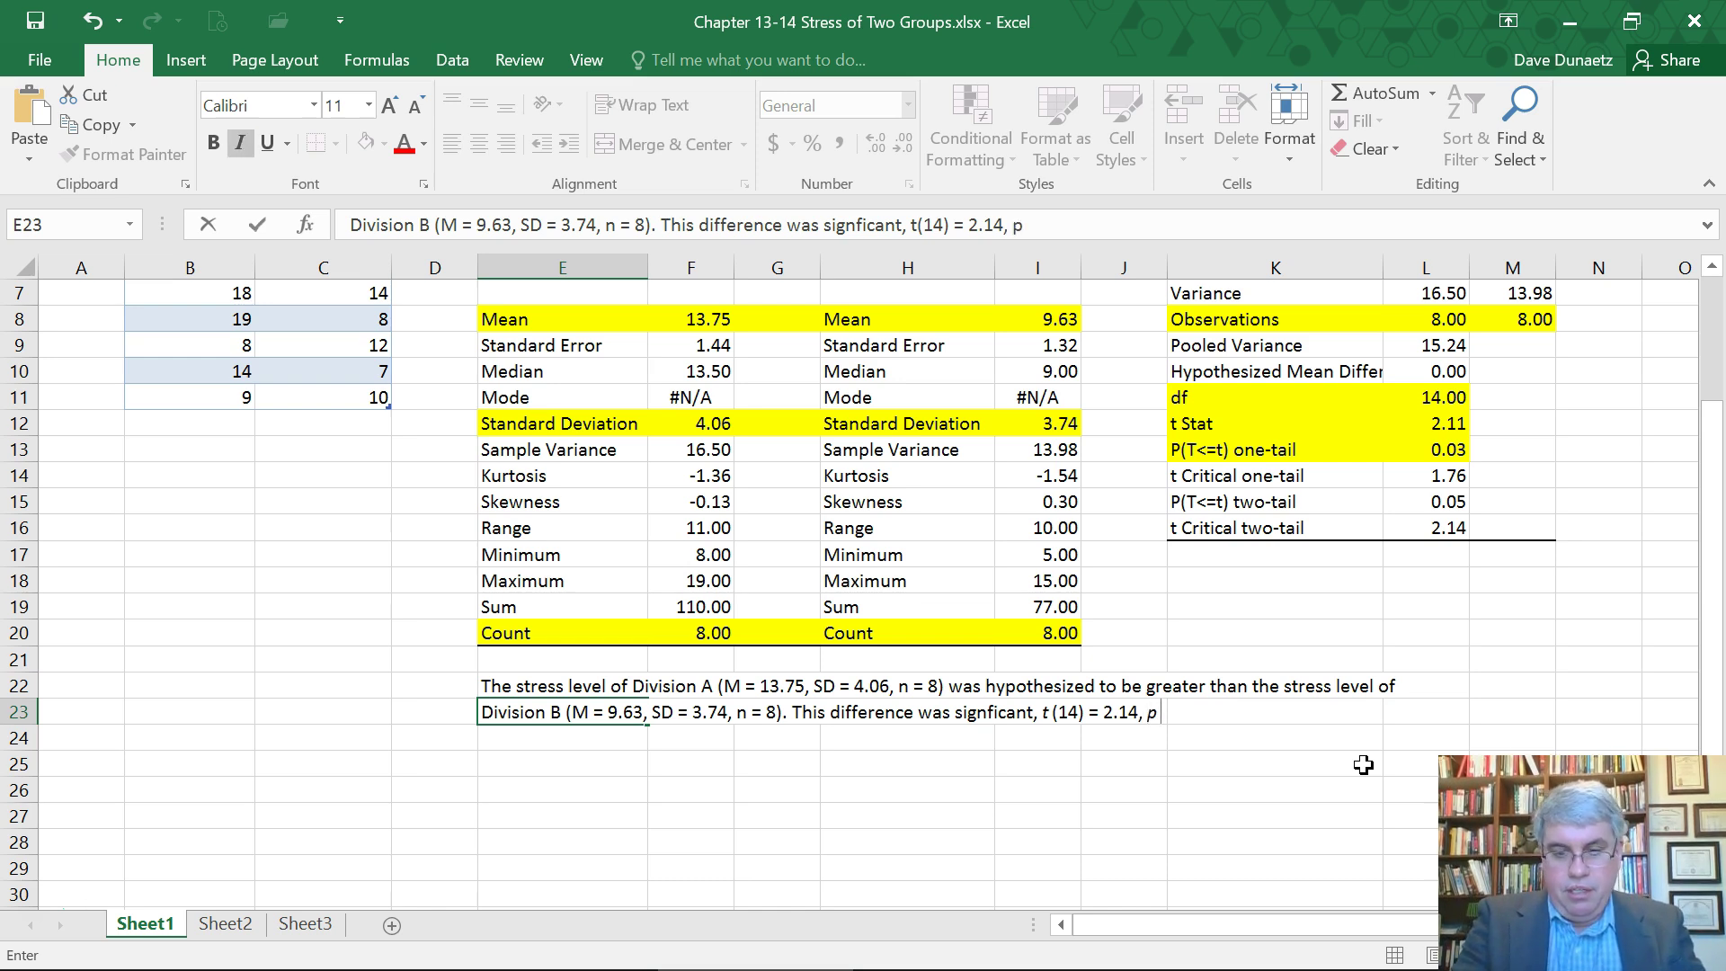
{"action": "key", "text": "ctrl+i"}
{"action": "type", "text": "= "}
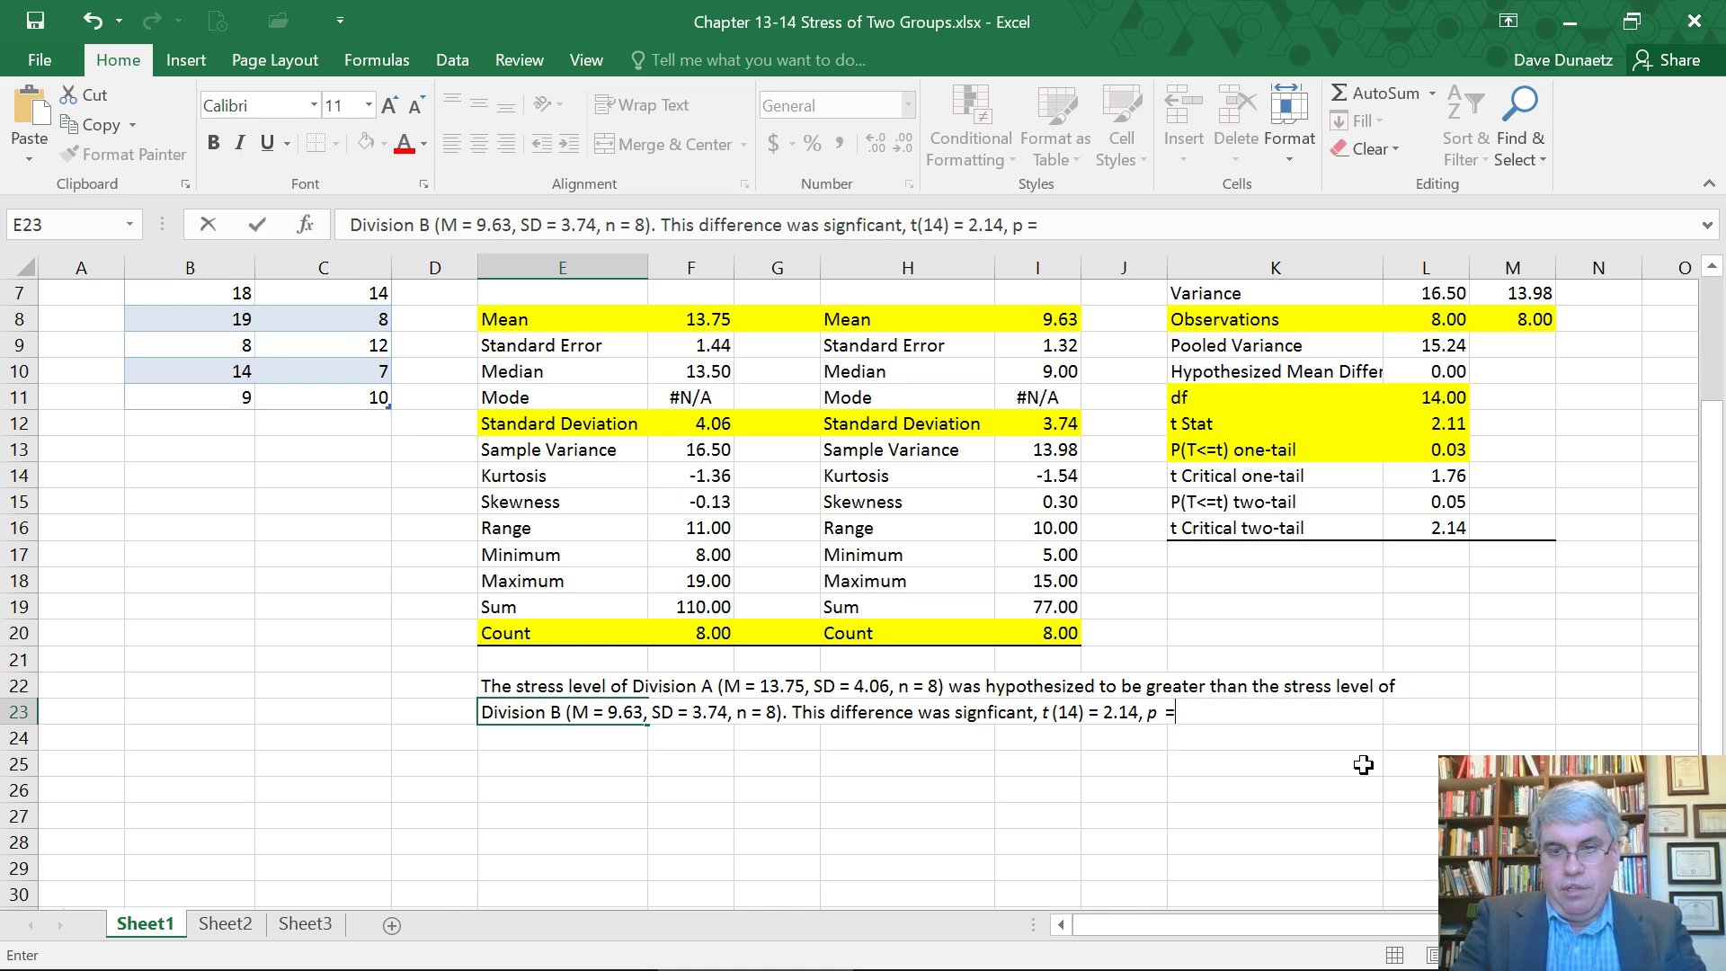
{"action": "type", "text": ".03"}
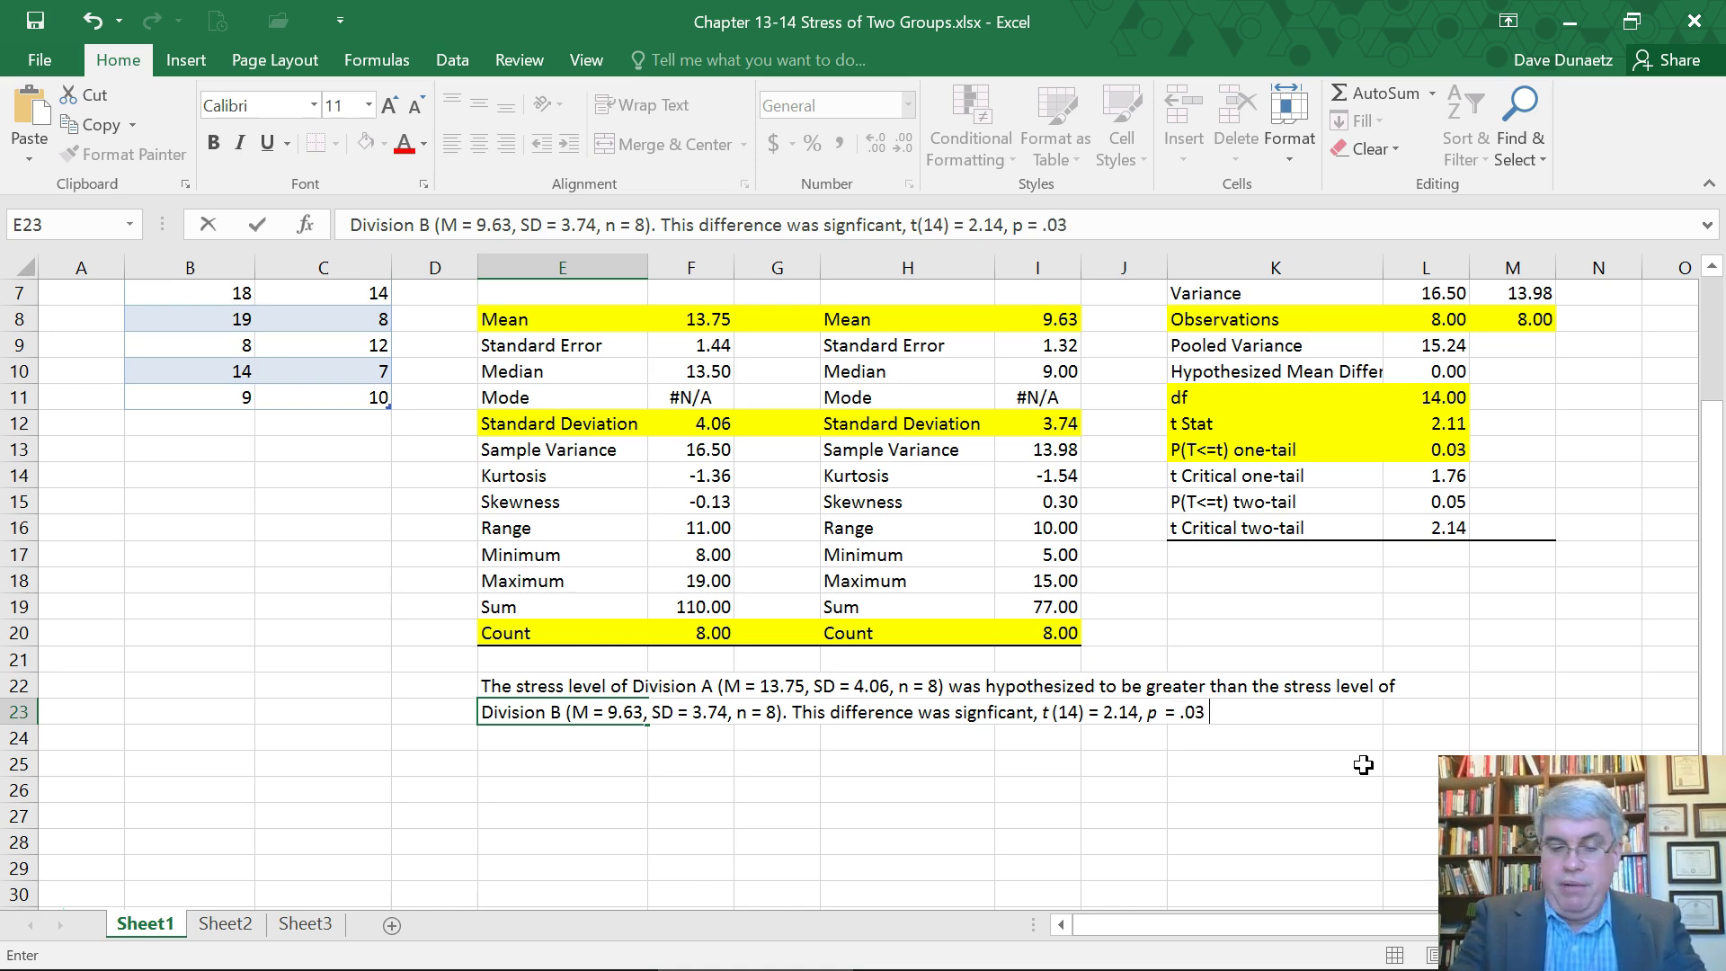
{"action": "type", "text": " (1 t"}
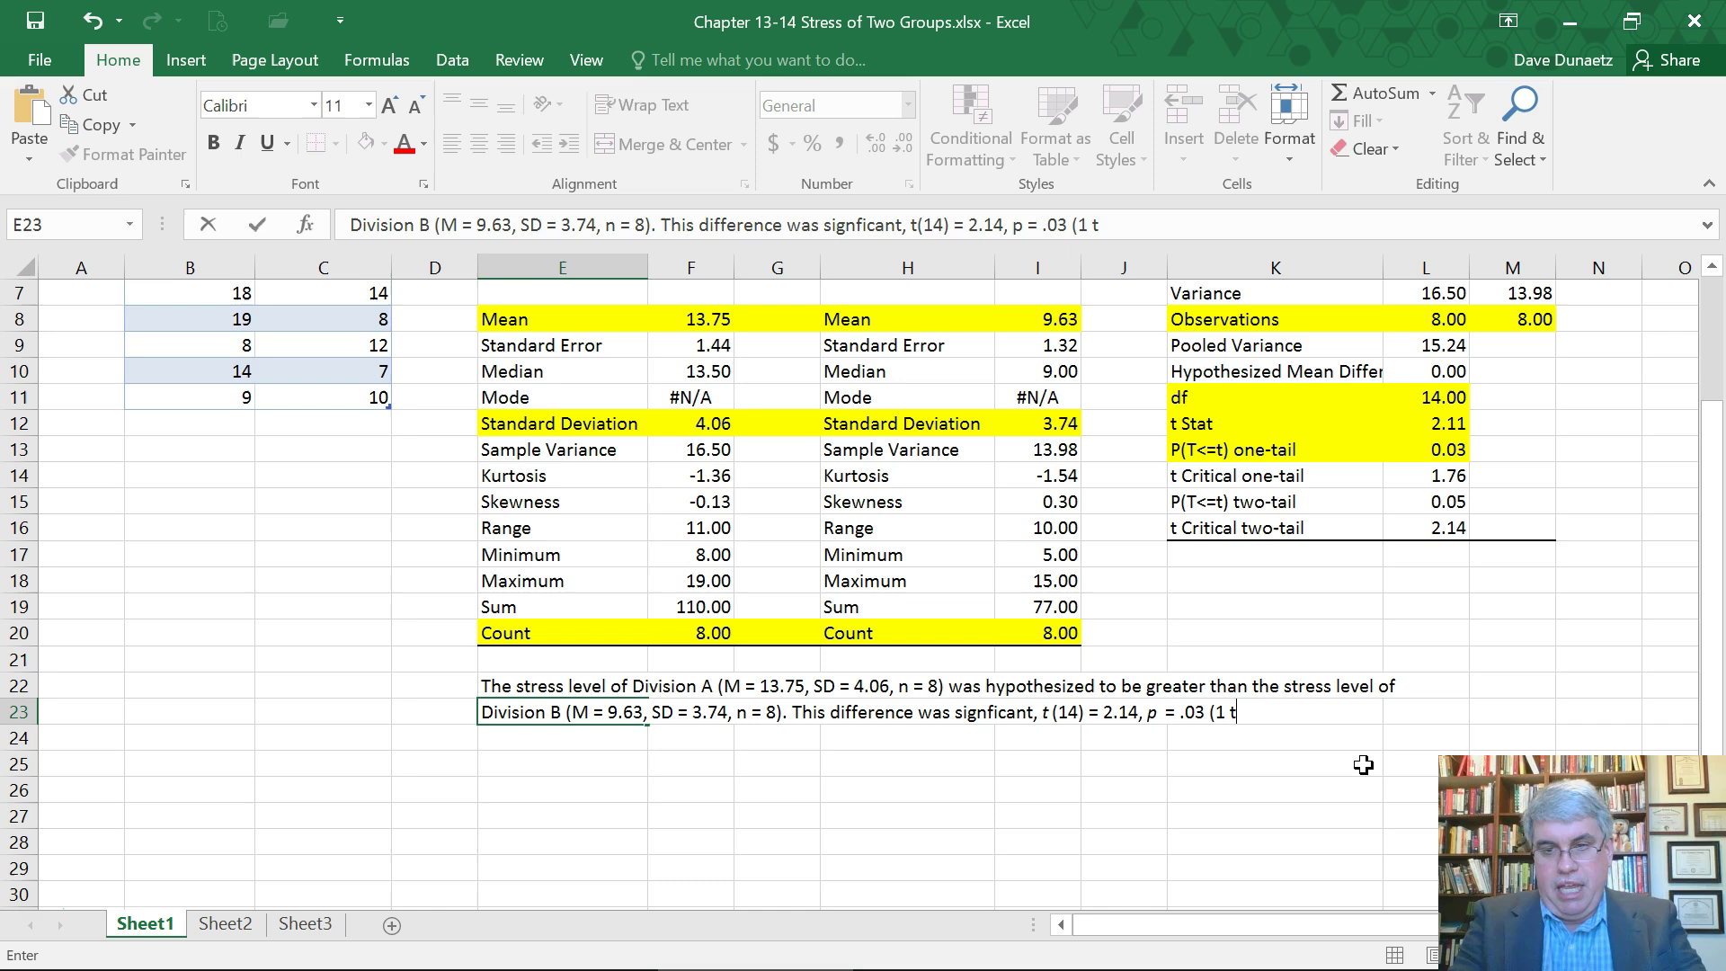
{"action": "type", "text": "ail"}
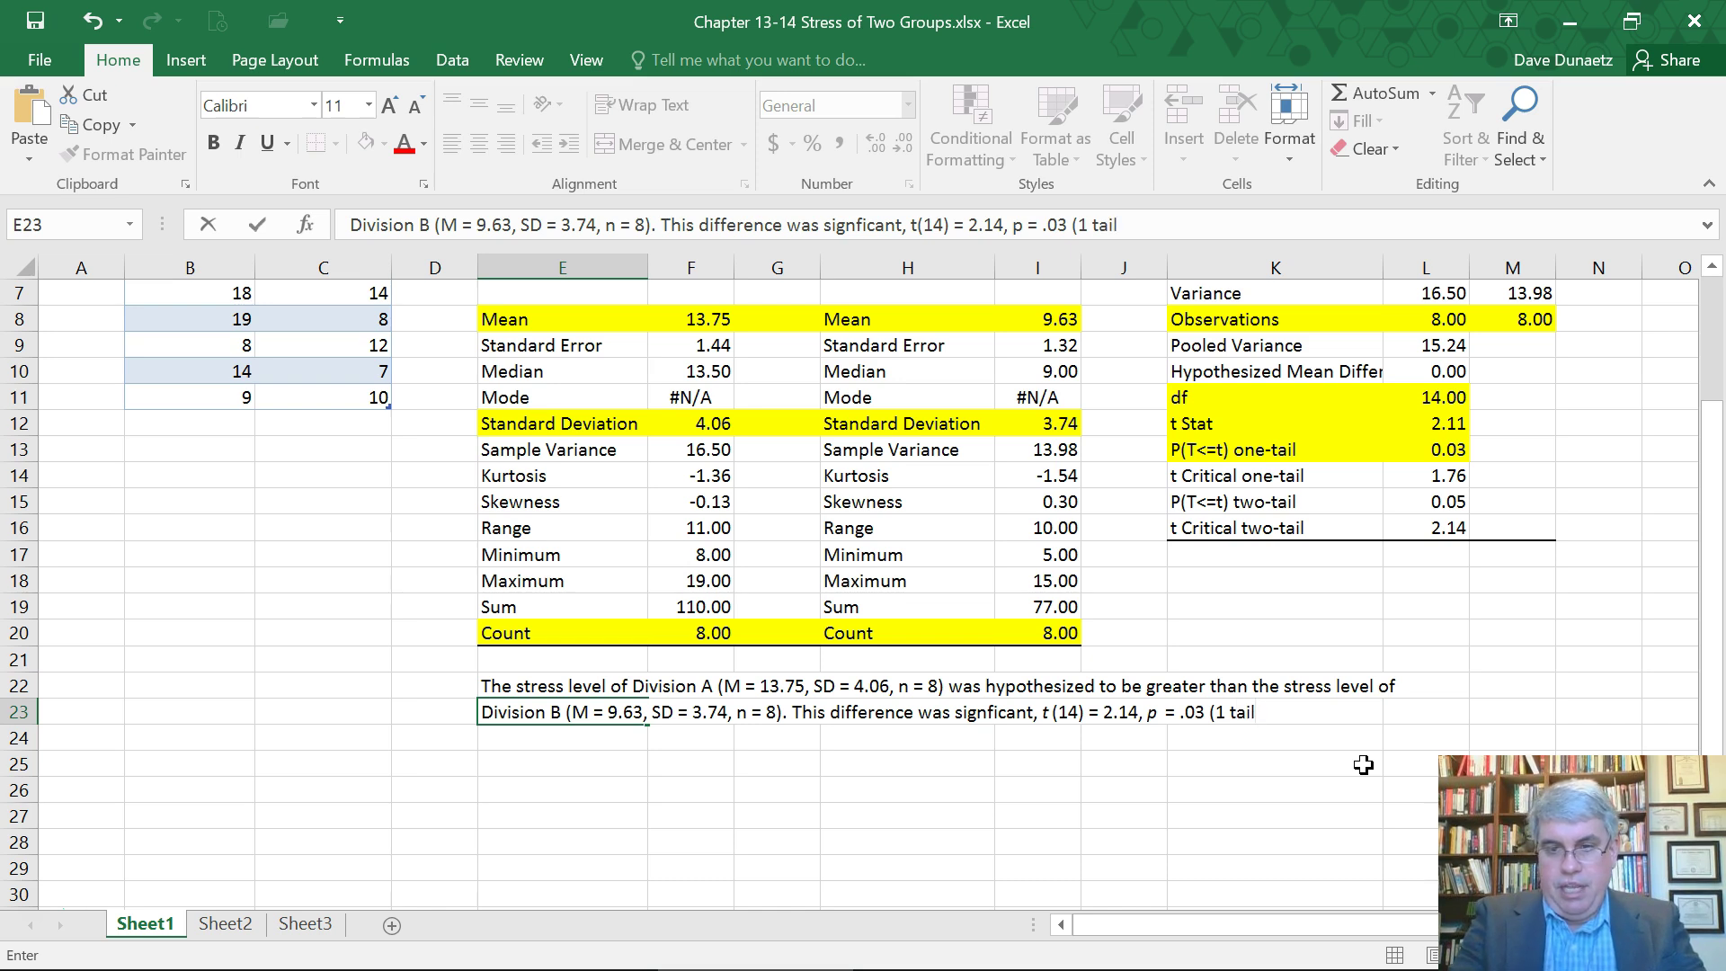
{"action": "type", "text": ")"}
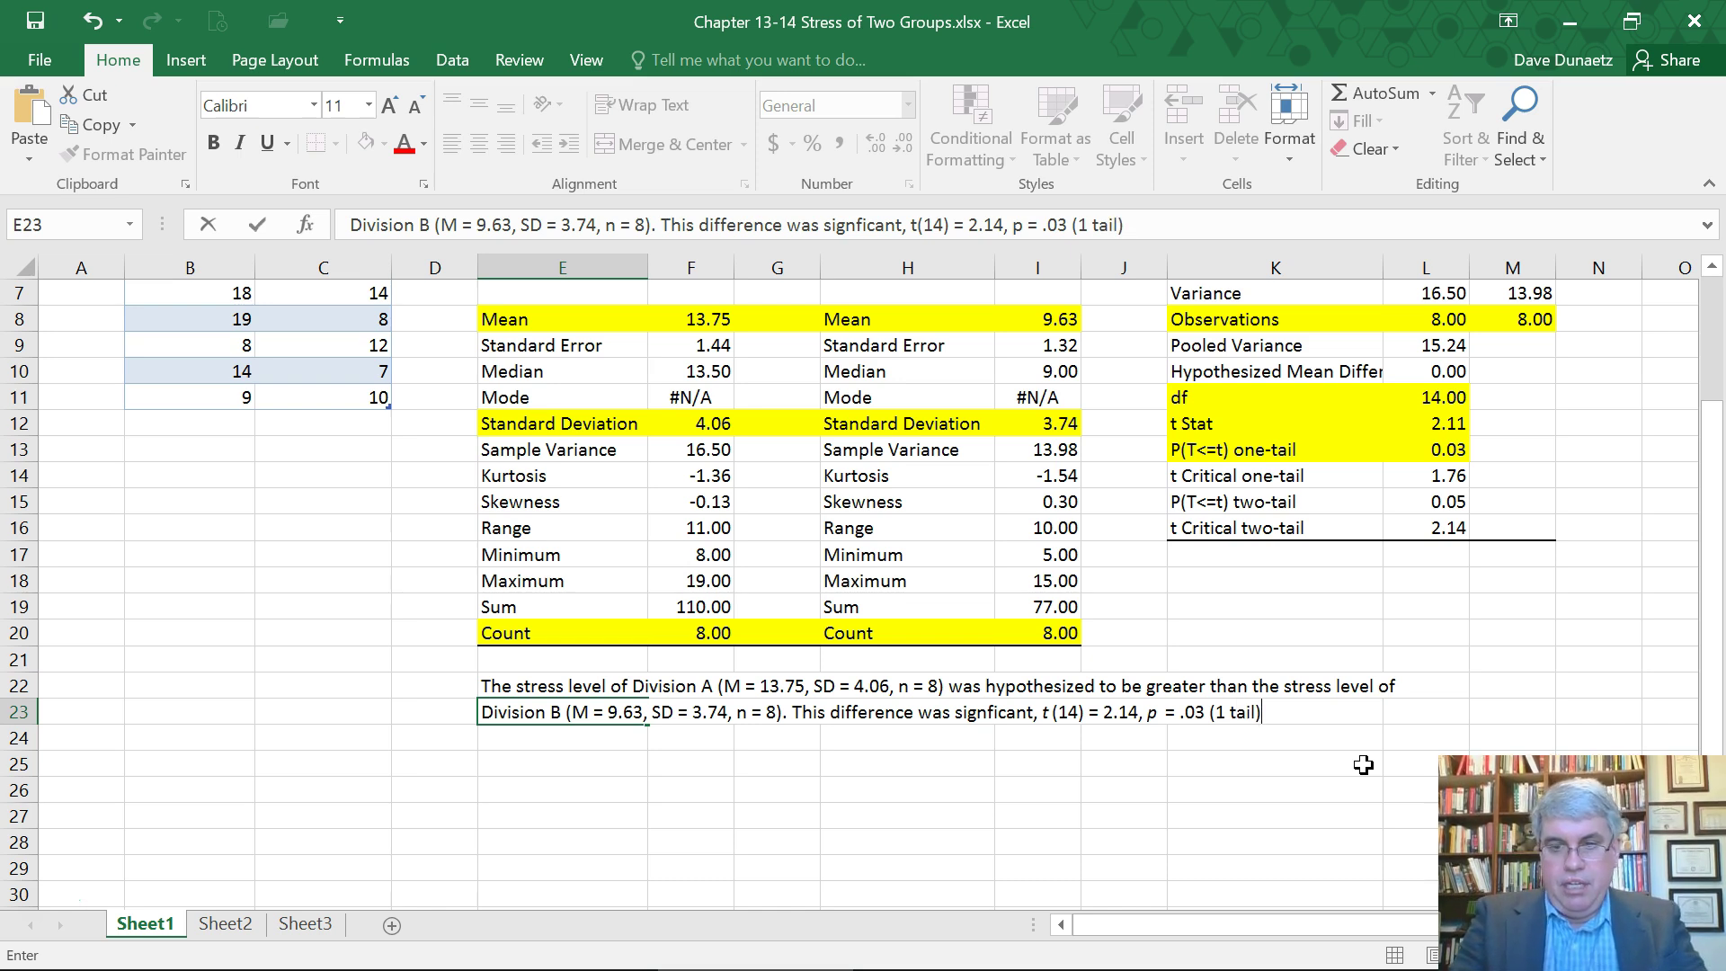
{"action": "type", "text": "."}
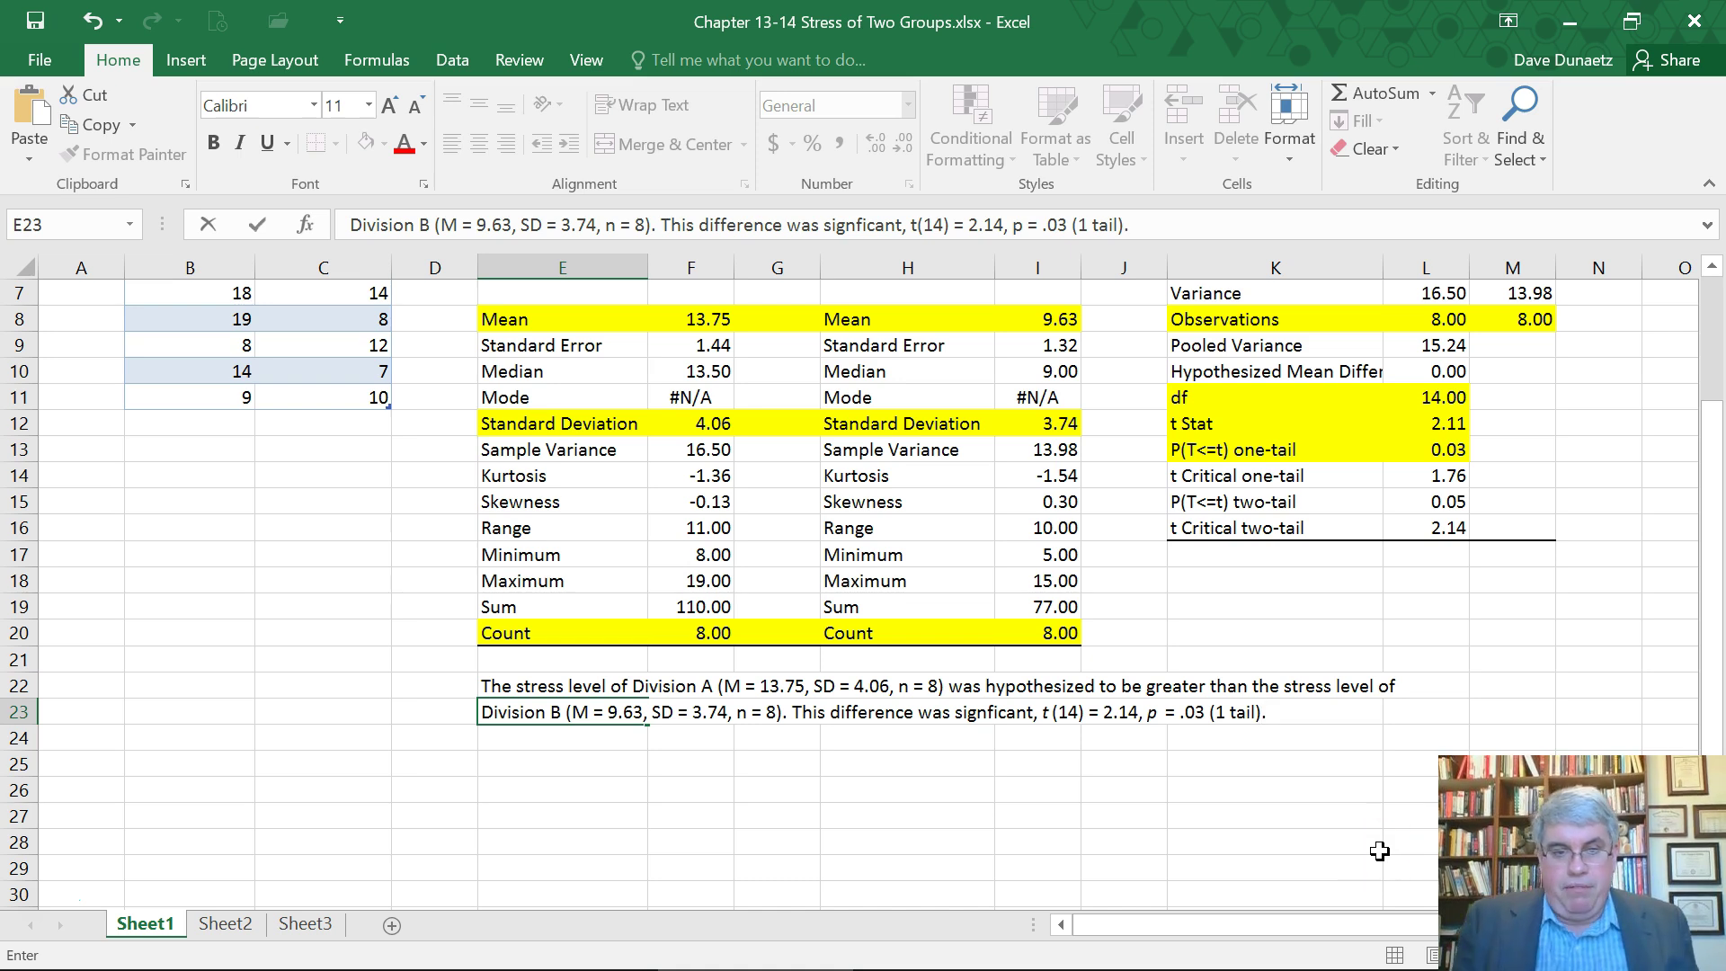